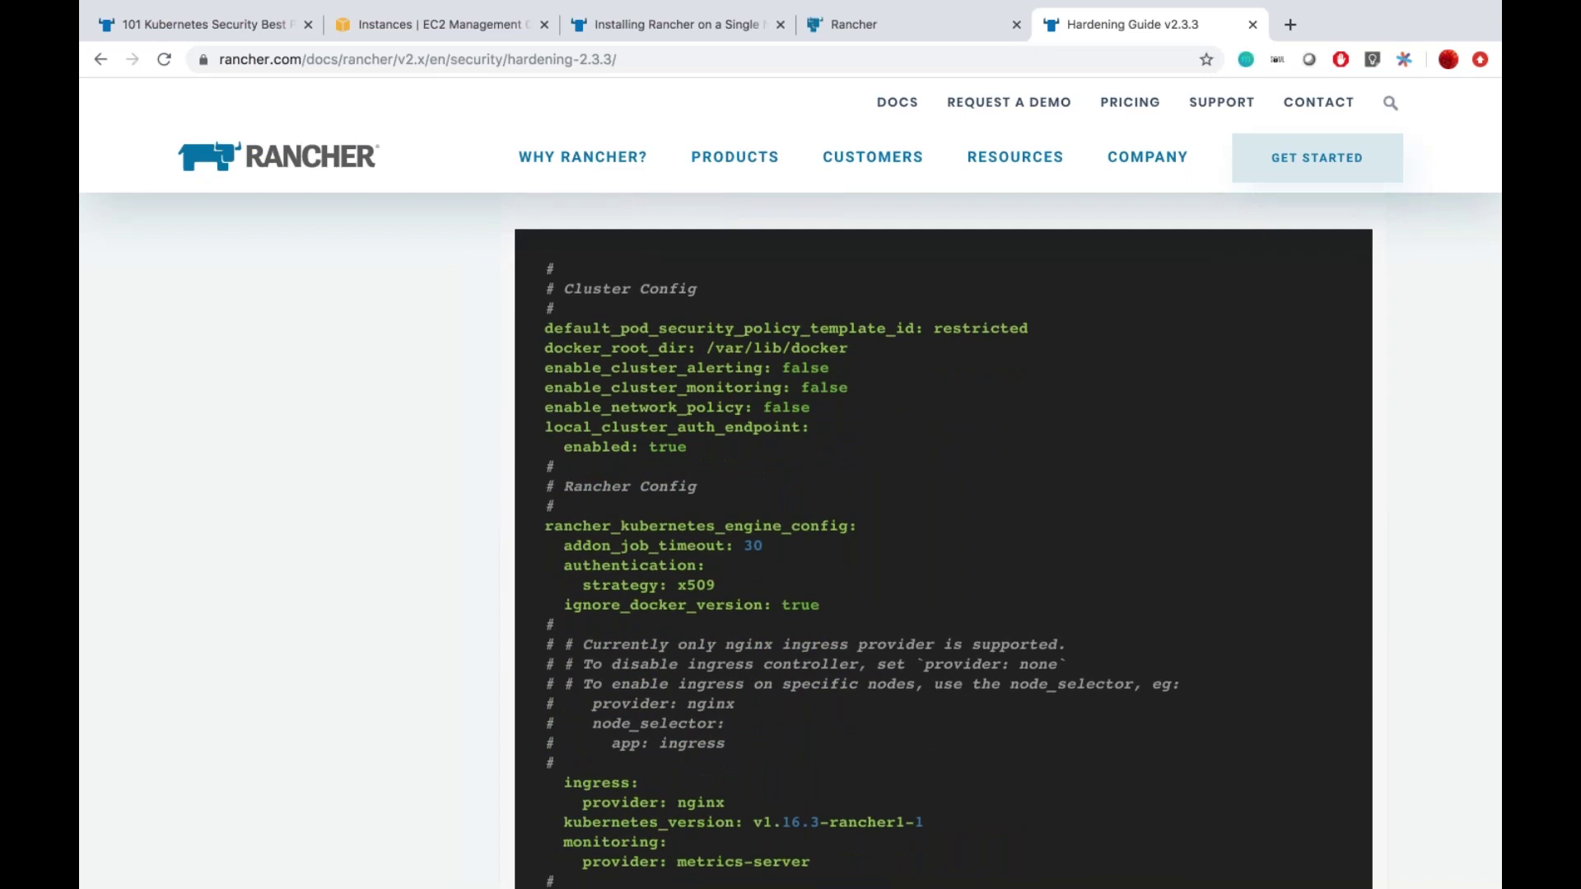
Step: Examine the reference RKE template YAML in the Hardening Guide, from the cluster config through the scheduler settings
scroll(943, 536, down, 10)
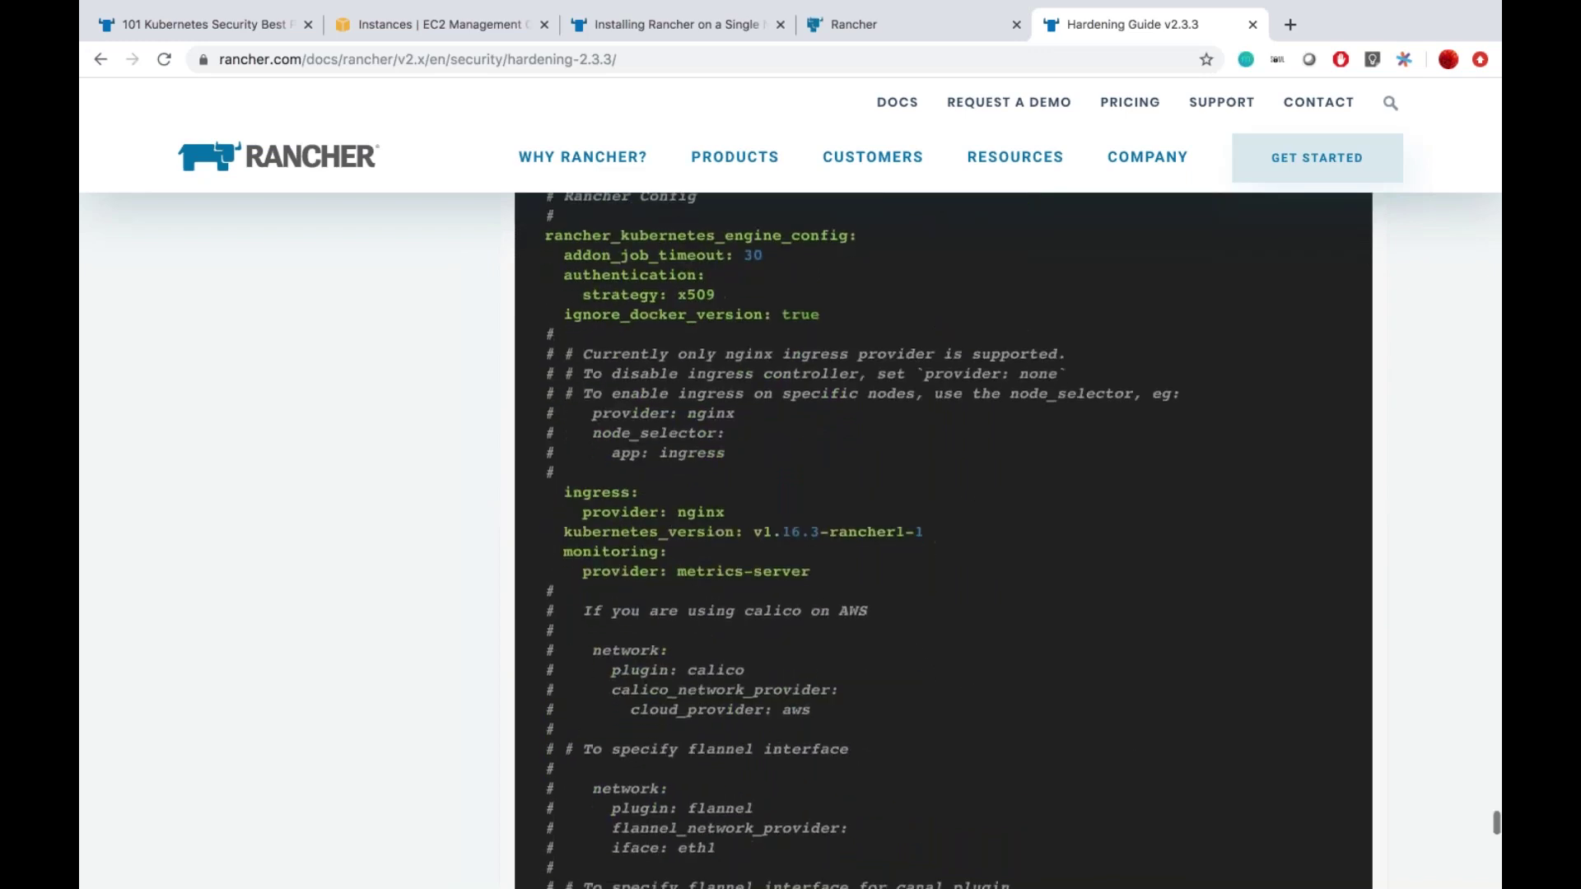
scroll(793, 389, down, 5)
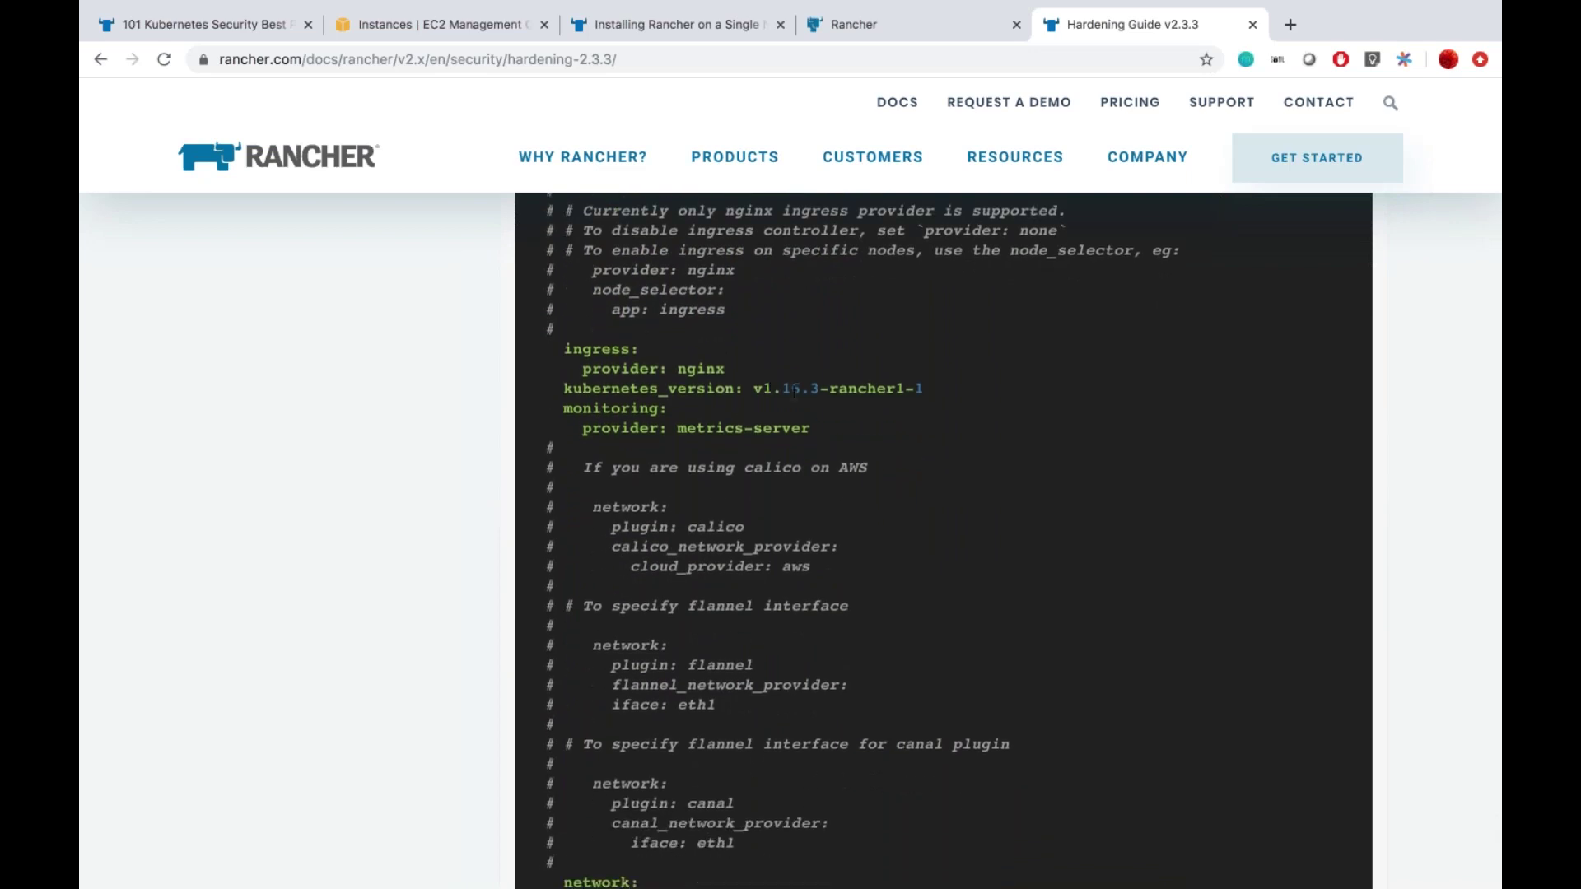
scroll(793, 389, down, 15)
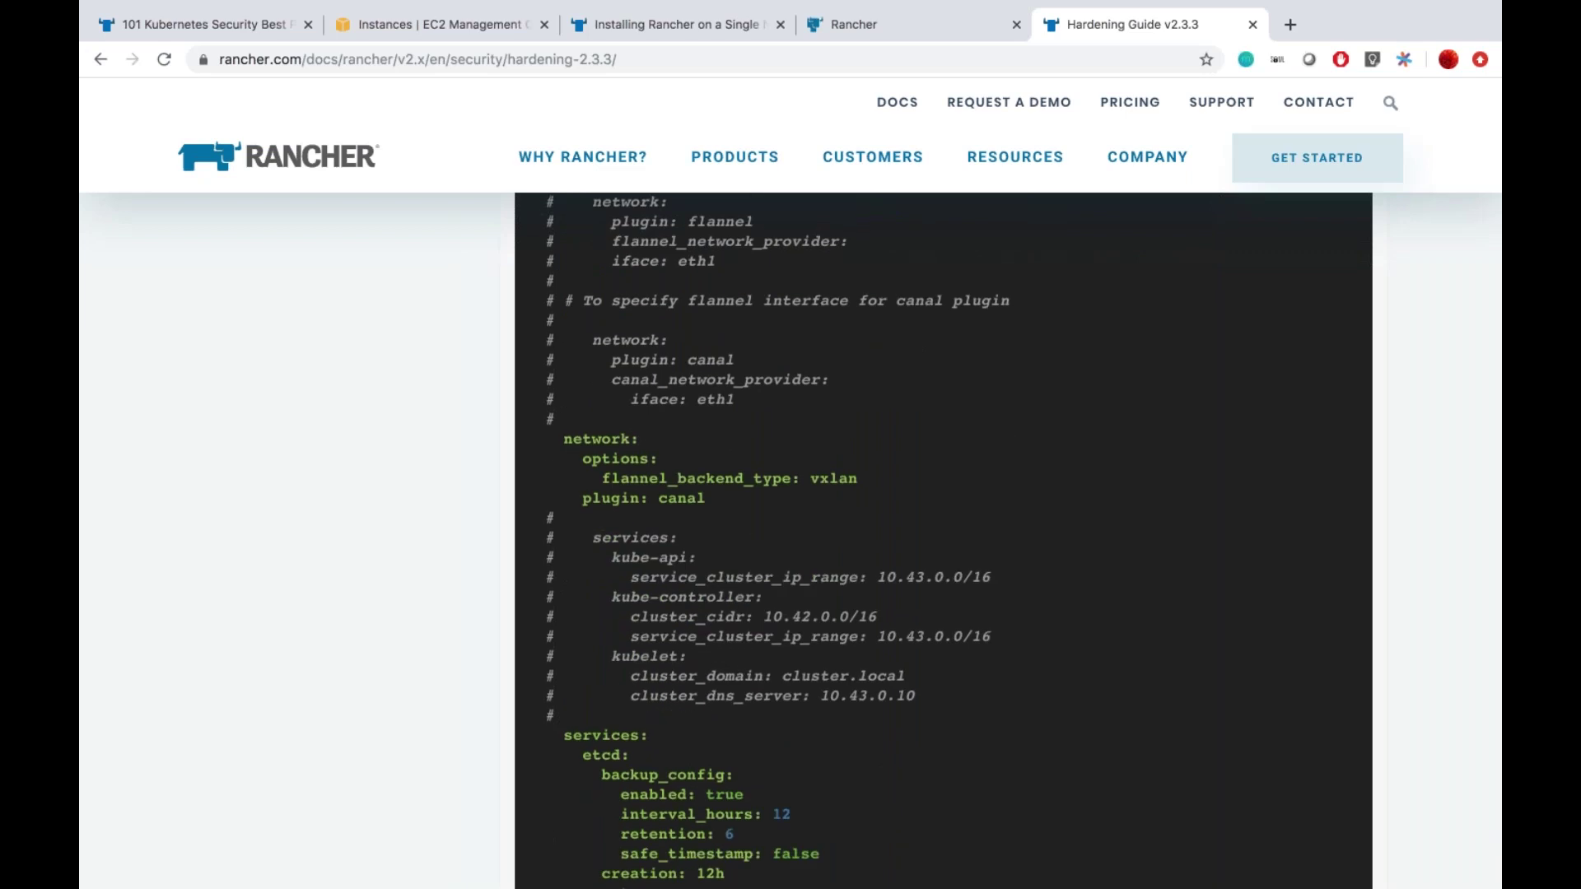
scroll(793, 541, down, 10)
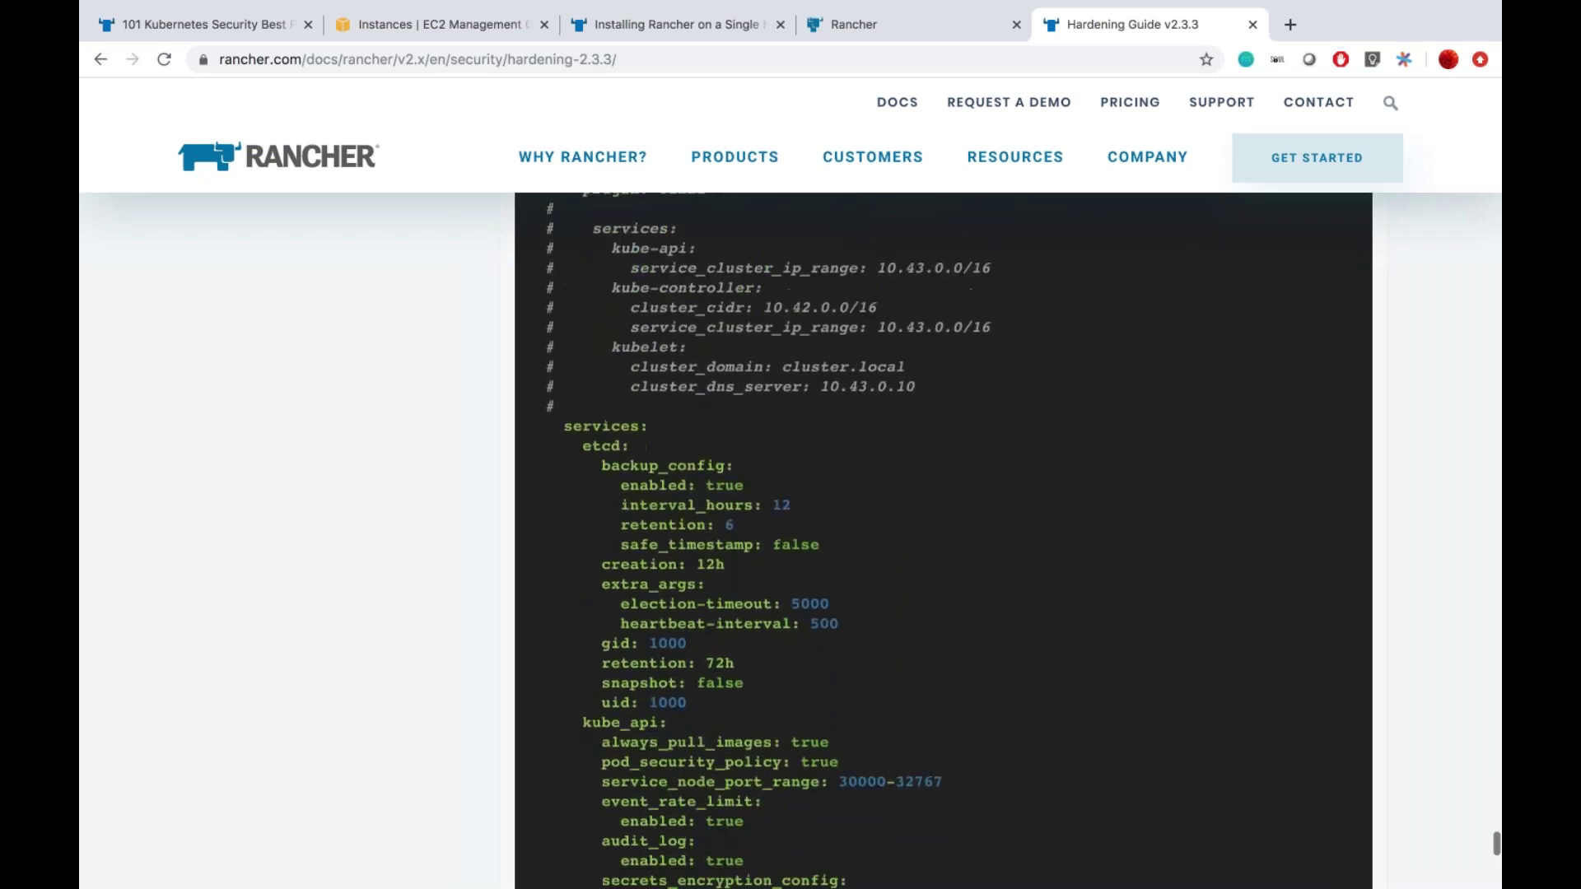
scroll(943, 542, down, 3)
scroll(944, 541, down, 15)
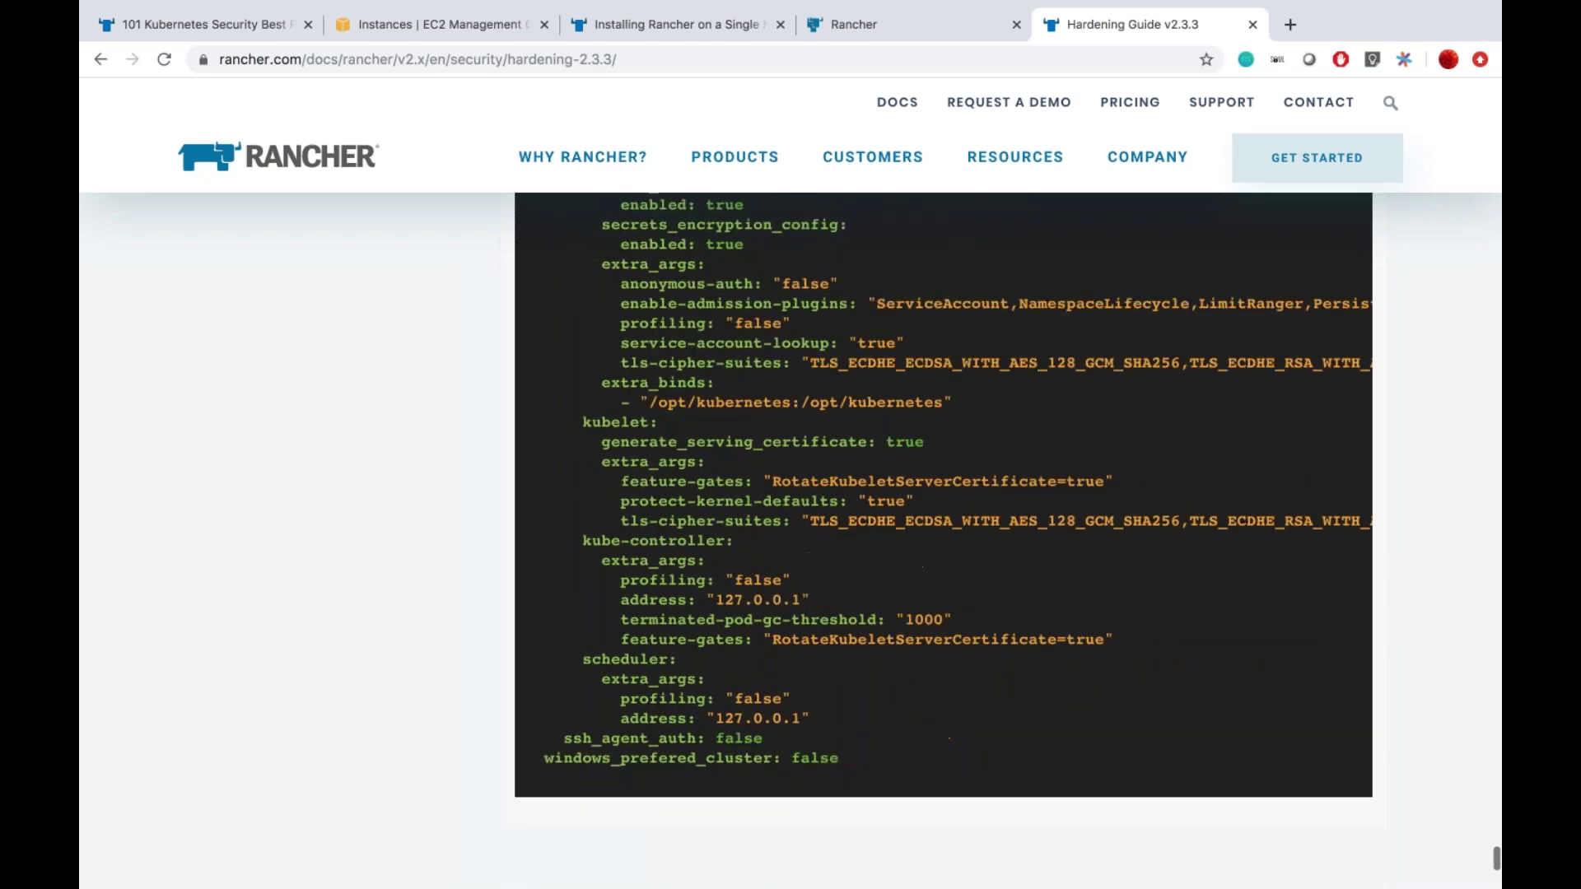
scroll(943, 541, down, 1)
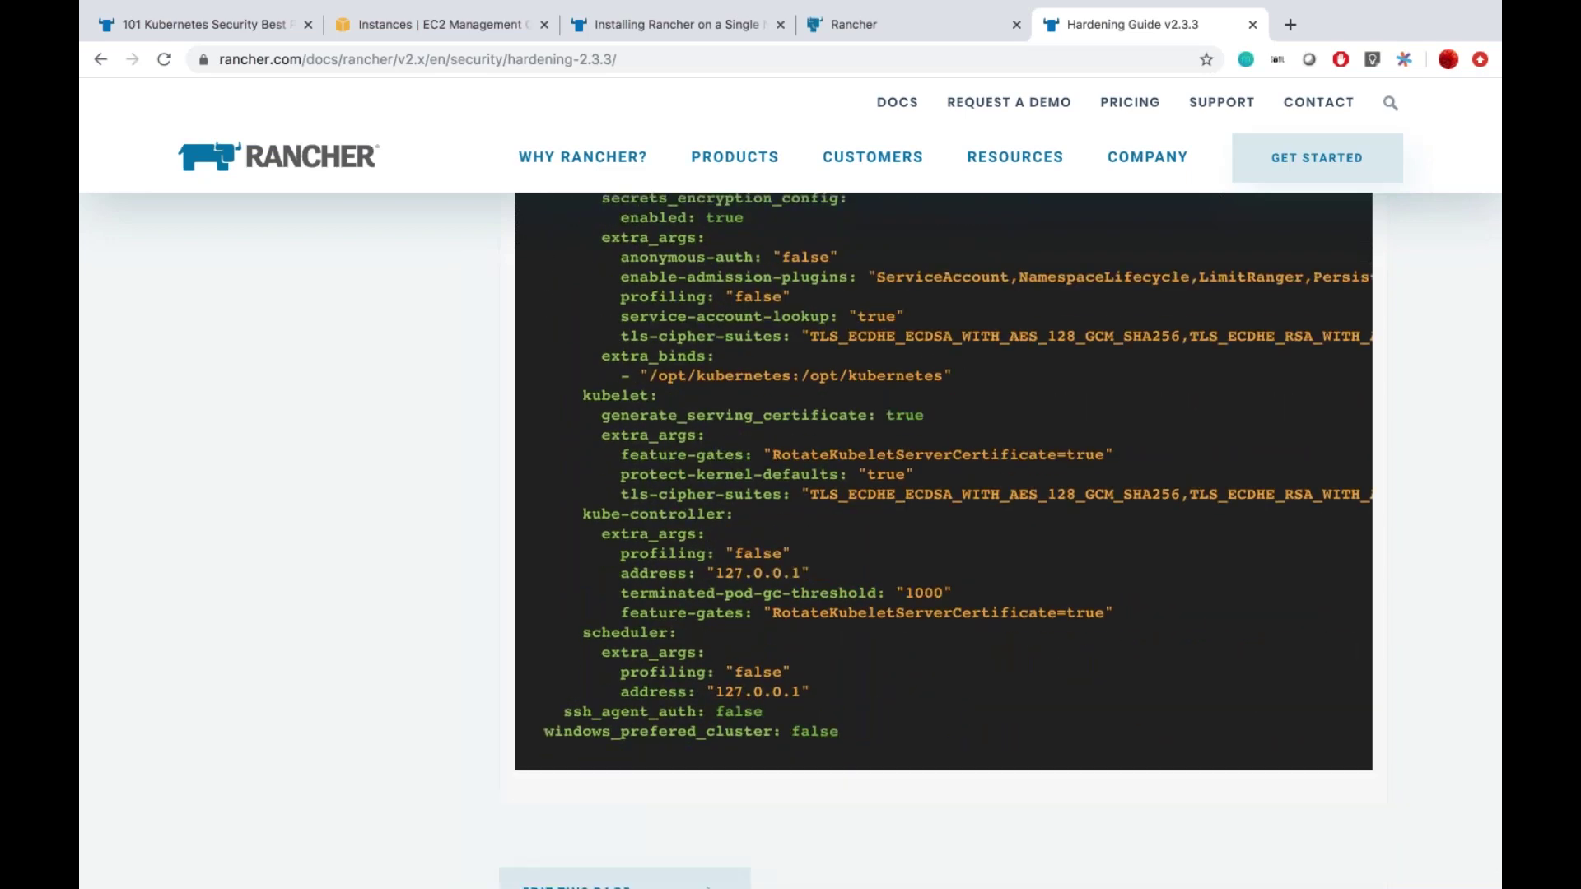
scroll(944, 541, up, 15)
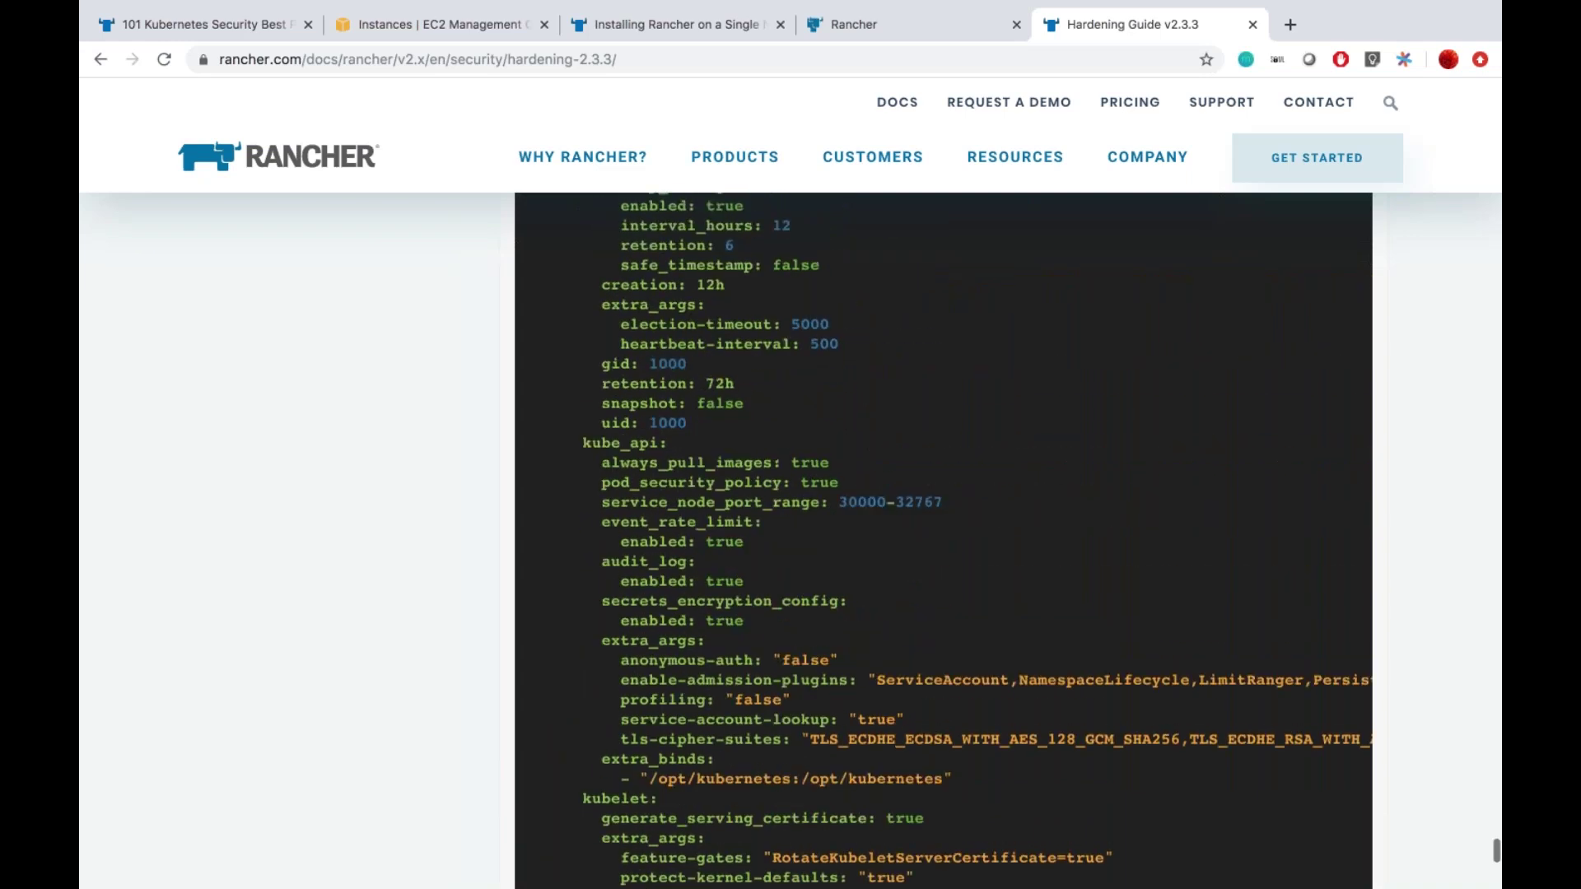
scroll(944, 541, up, 10)
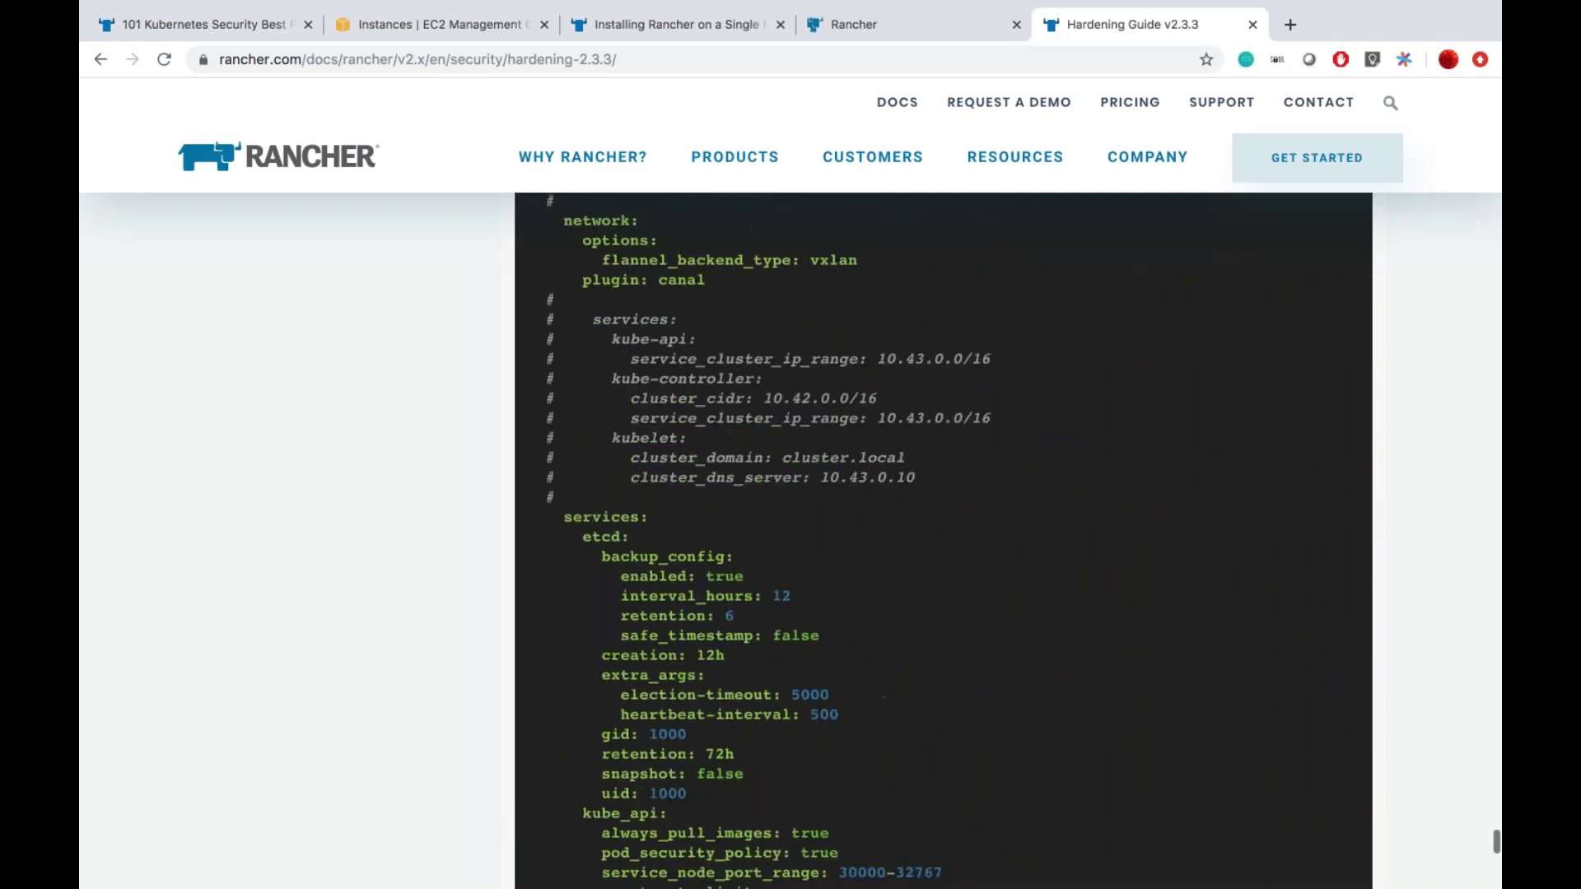
scroll(943, 541, up, 7)
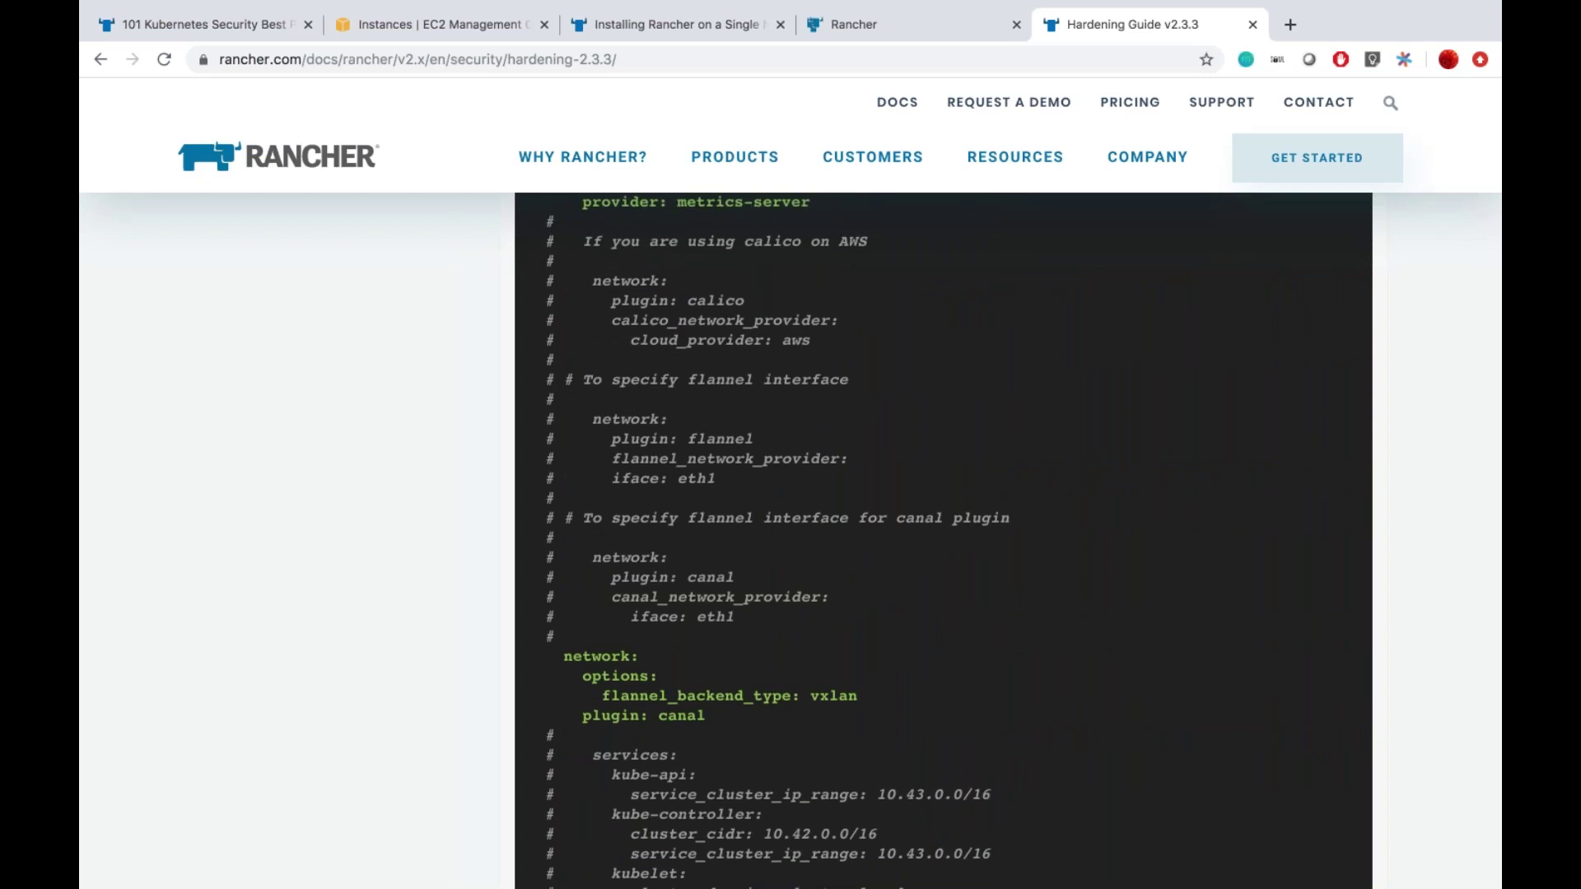
scroll(944, 541, up, 8)
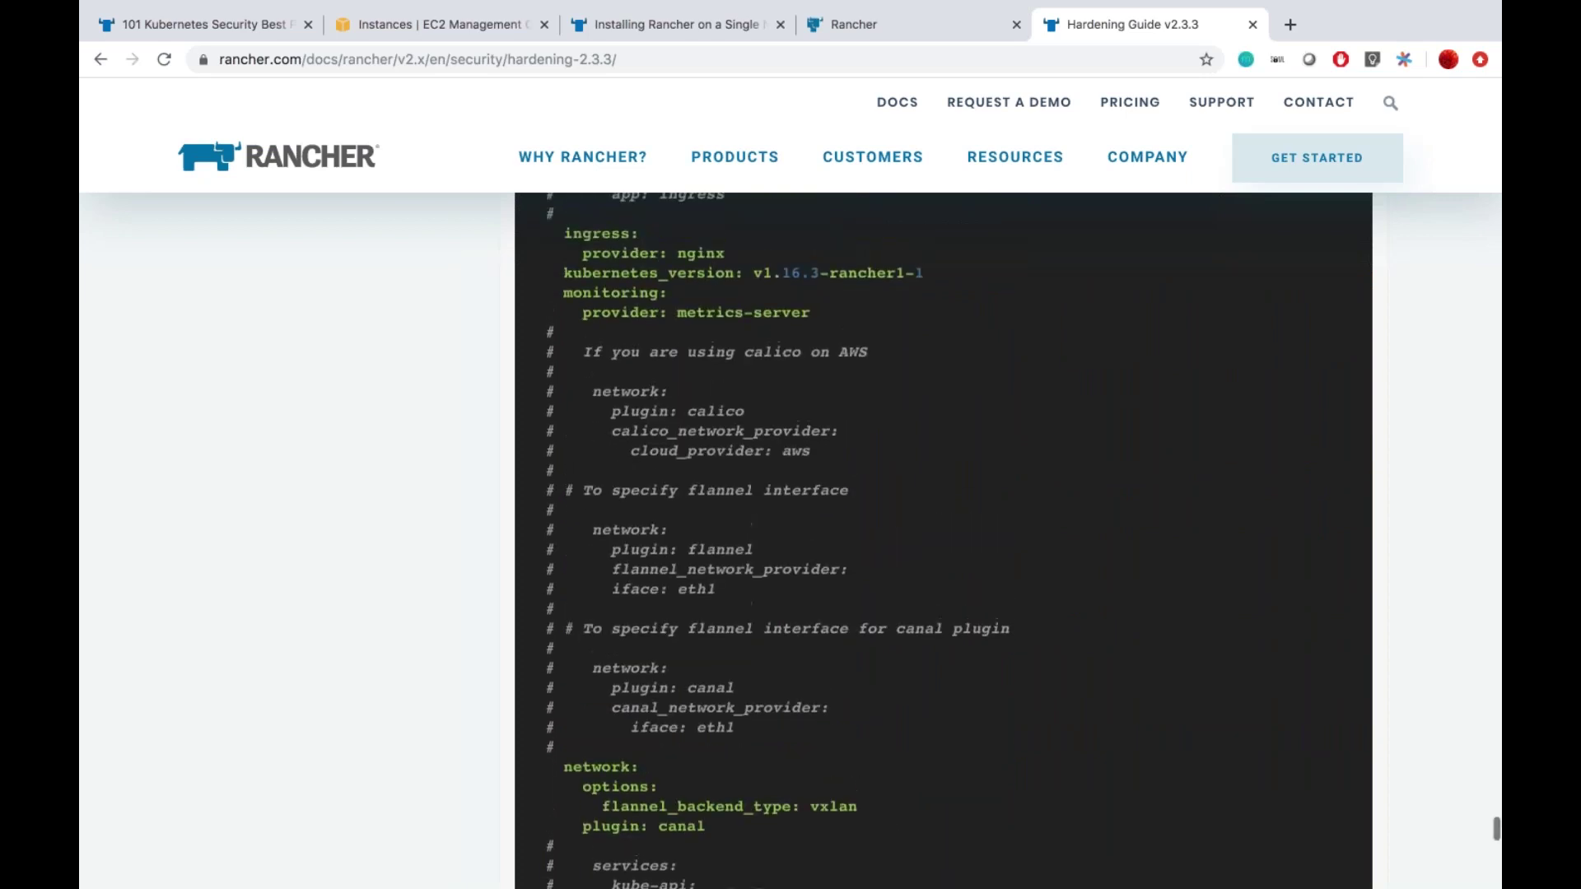
scroll(944, 541, up, 4)
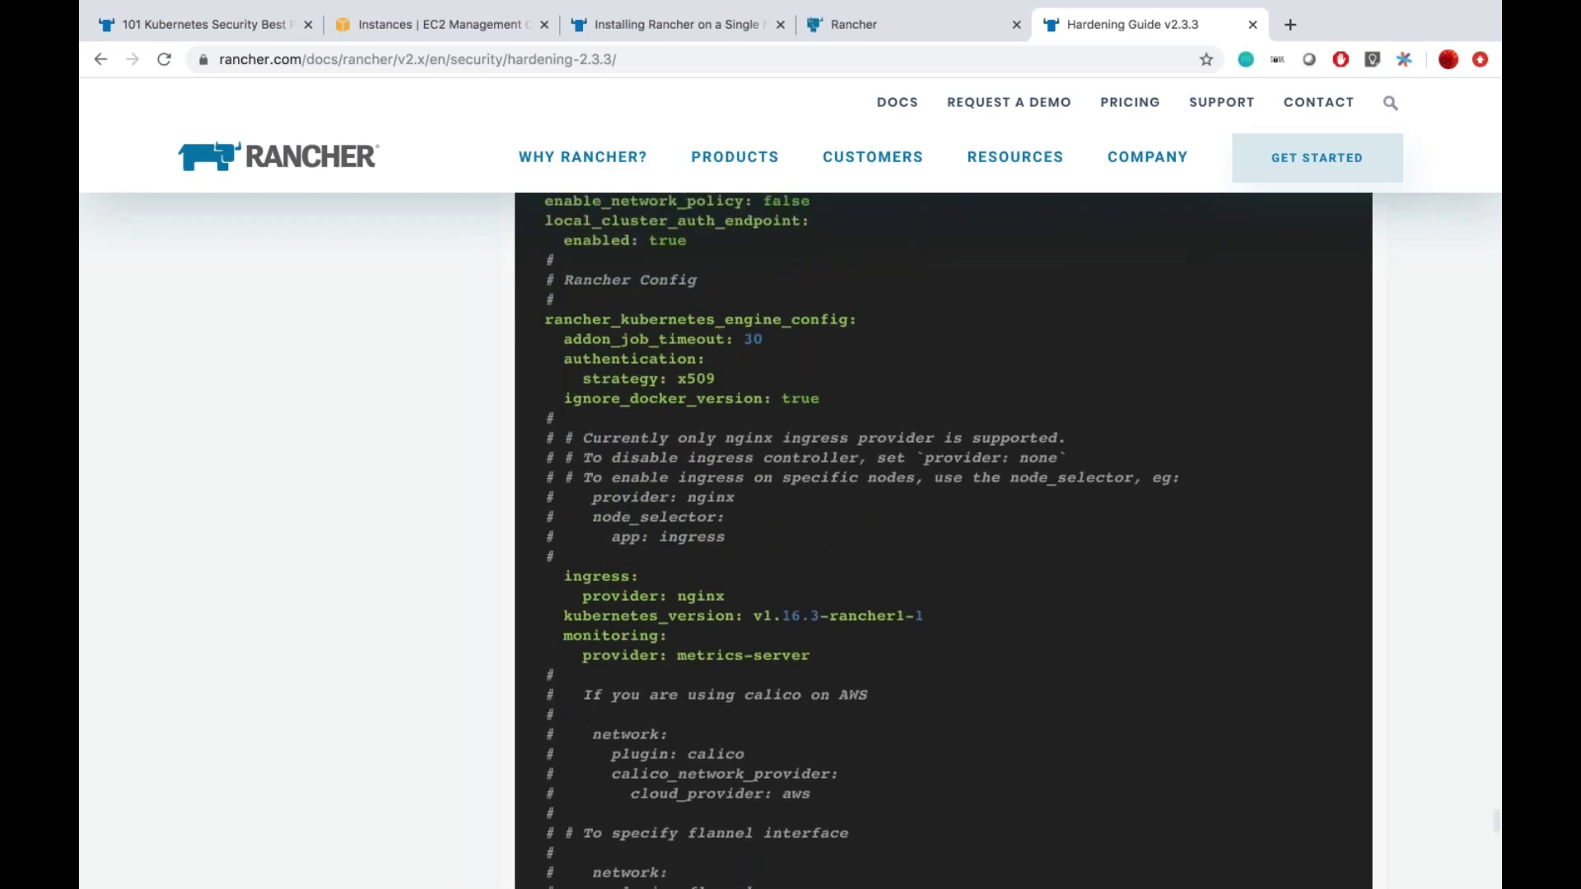
scroll(620, 527, up, 6)
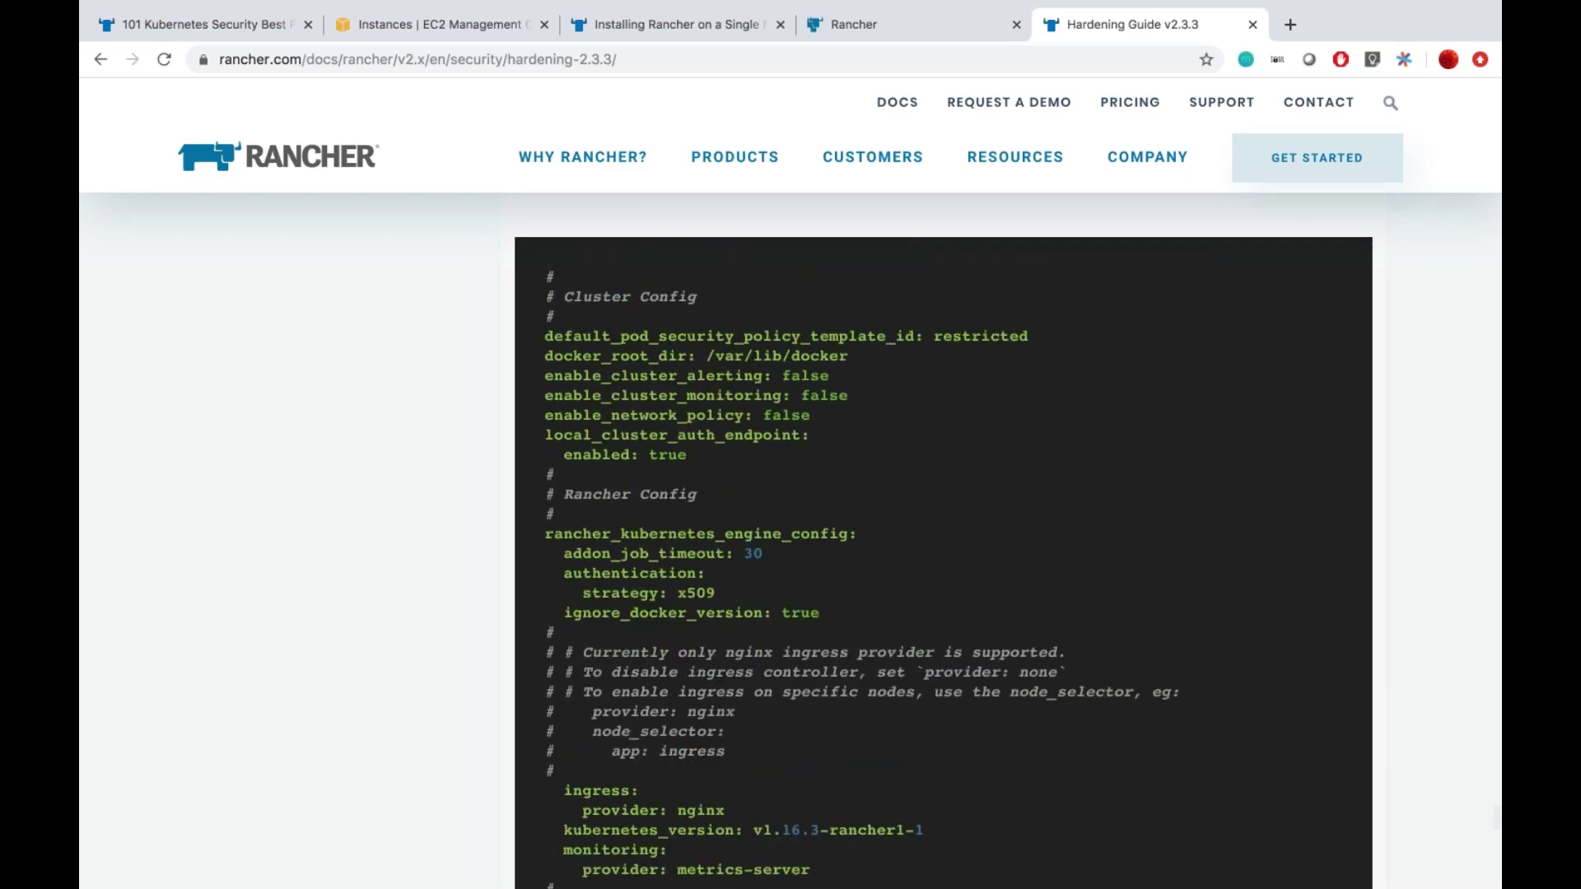
Step: Copy the complete reference YAML from the Hardening Guide, from the Cluster Config comment through windows_prefered_cluster: false
drag(542, 275, 1068, 674)
scroll(1067, 674, down, 20)
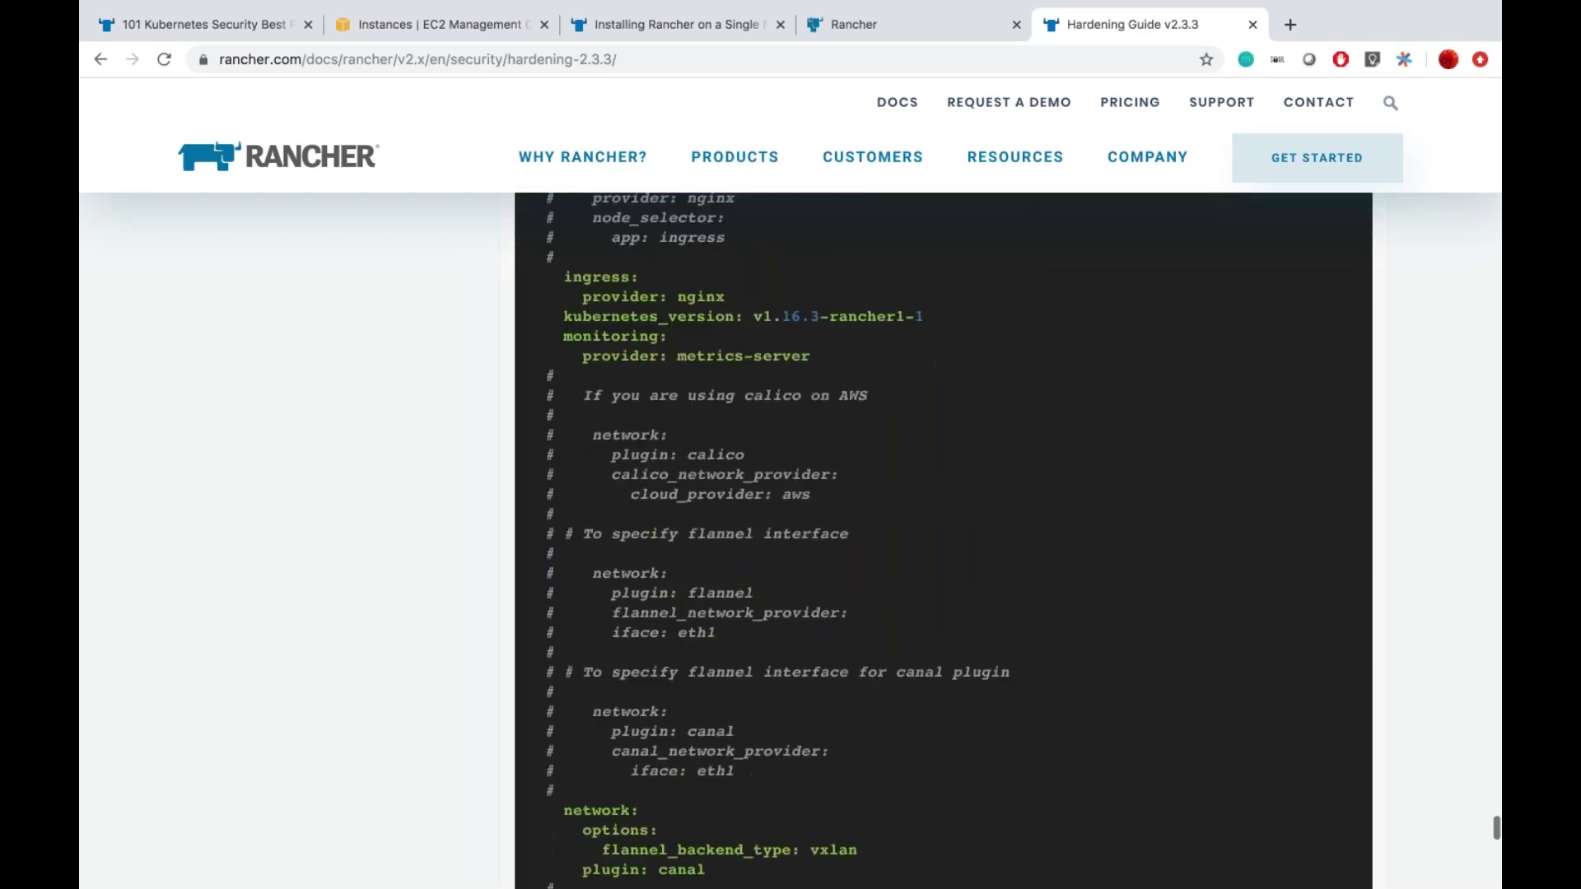
scroll(944, 541, down, 20)
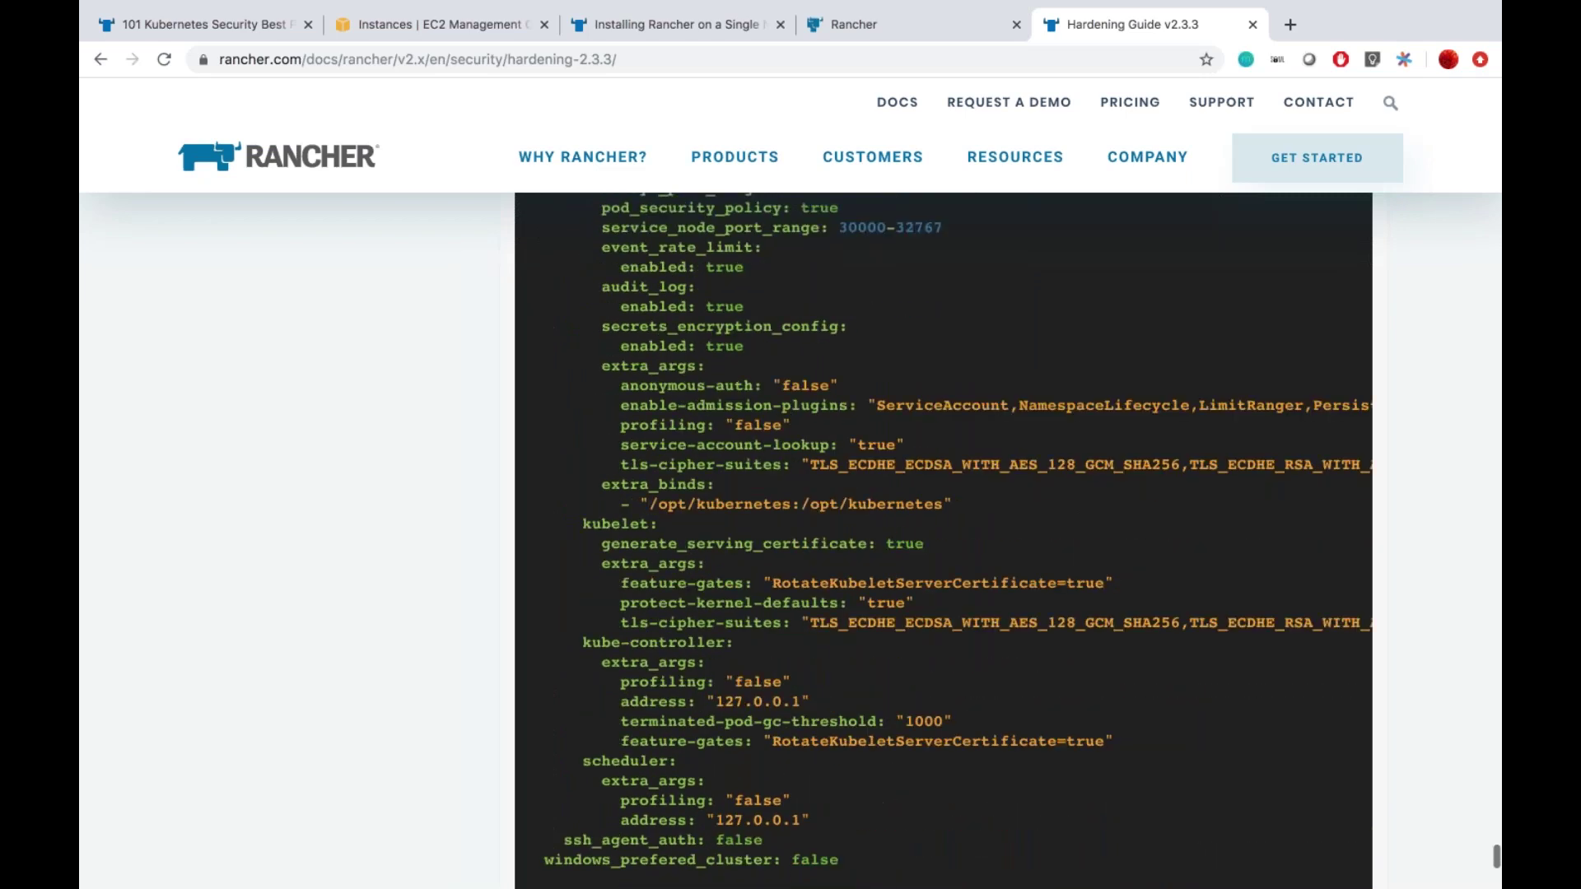
scroll(815, 577, up, 1)
shift+click(840, 586)
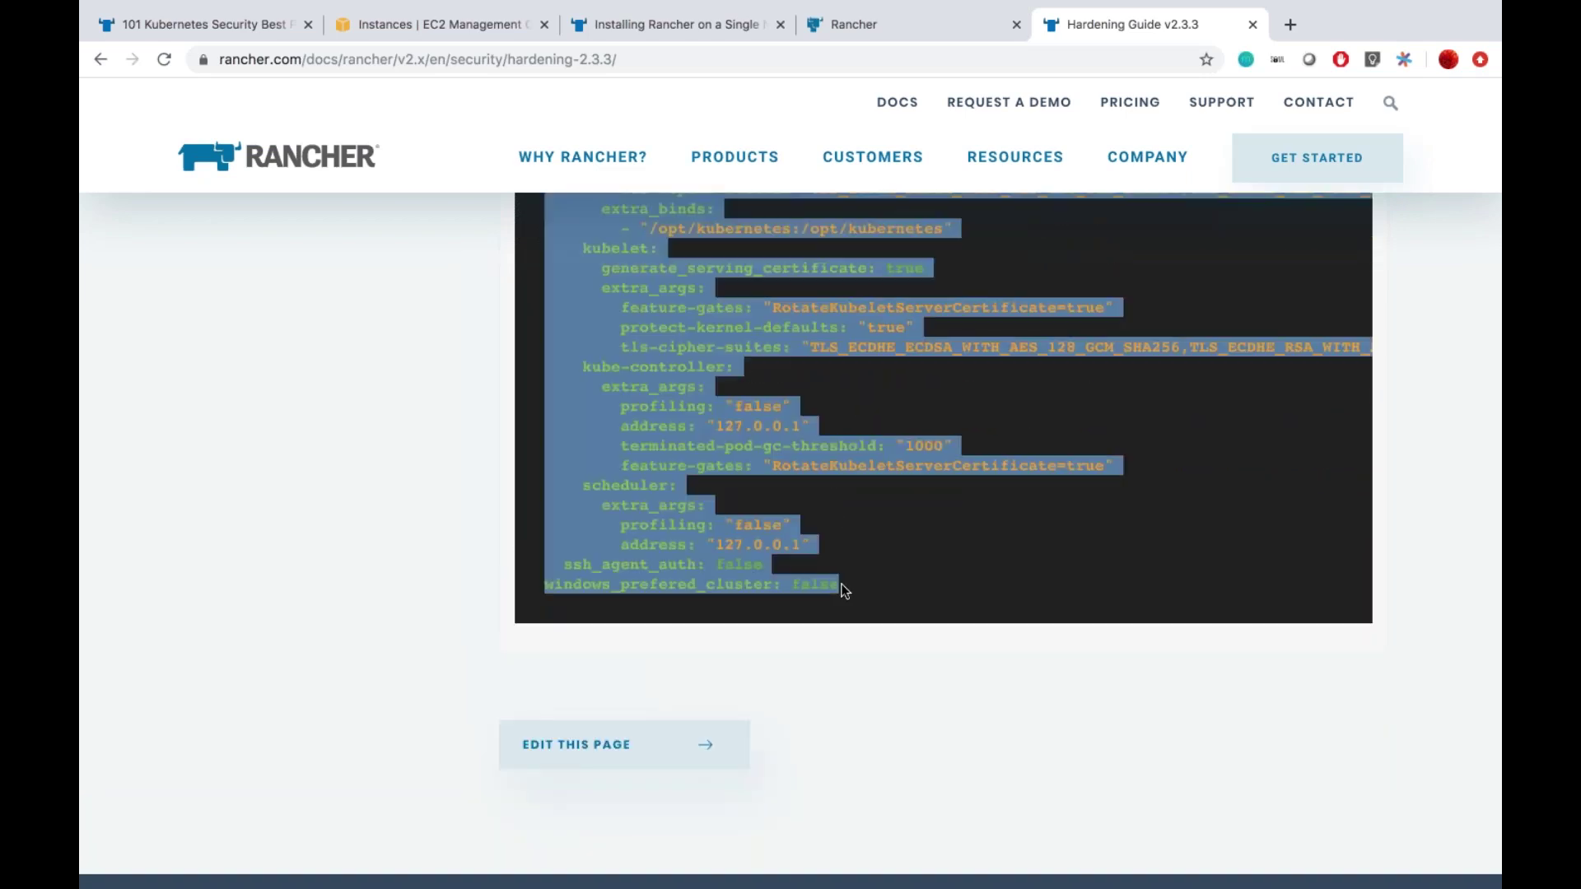
right_click(688, 424)
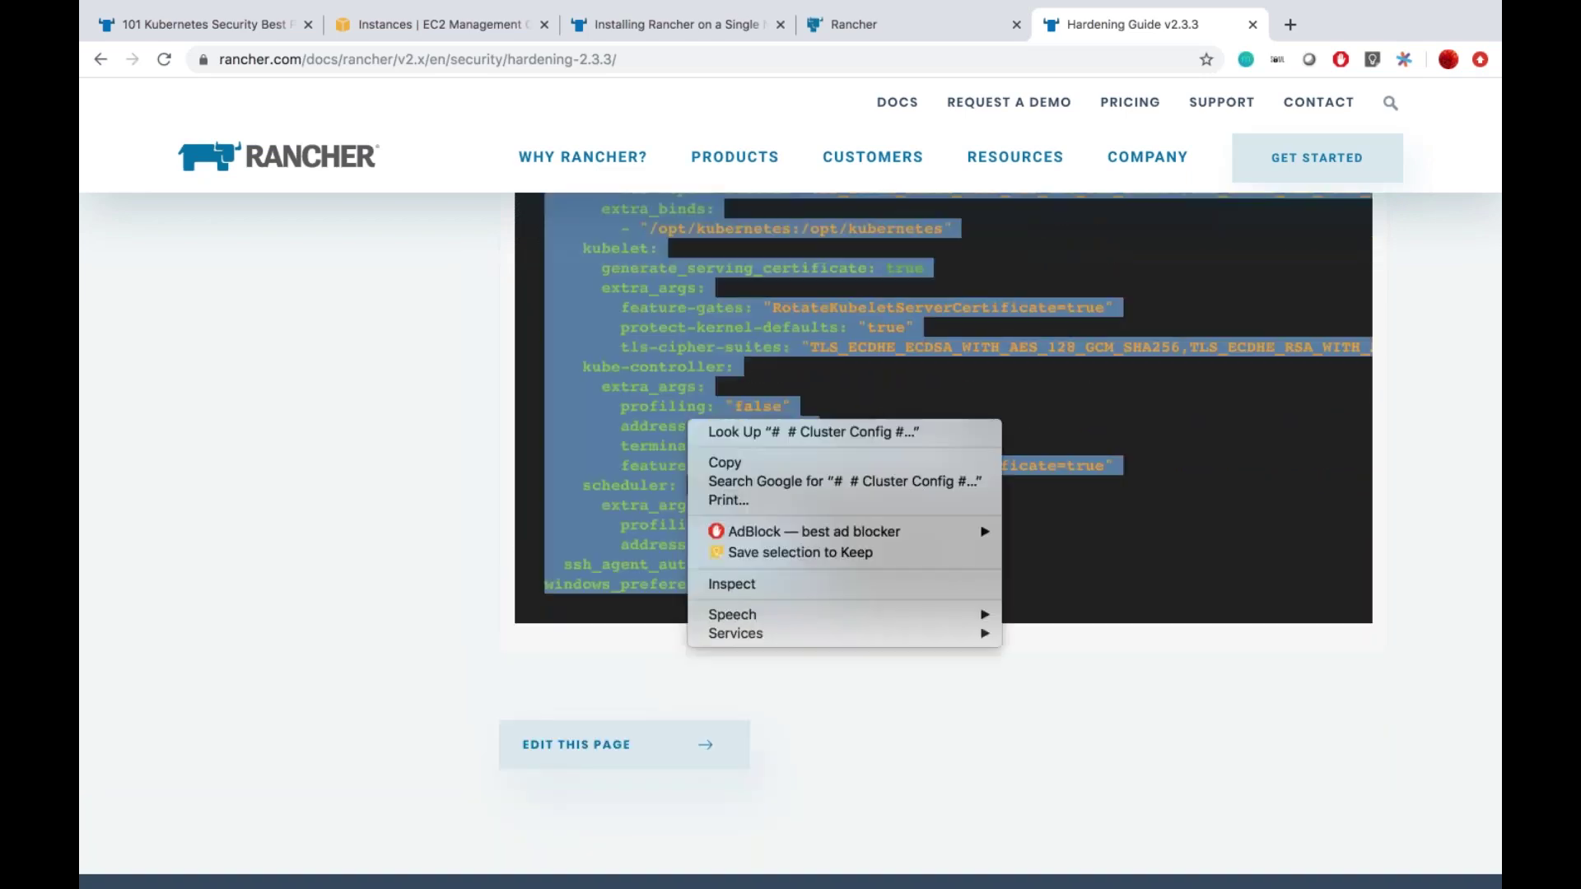
click(714, 466)
Step: Switch to Rancher and start a new RKE template named cisdemo
click(837, 33)
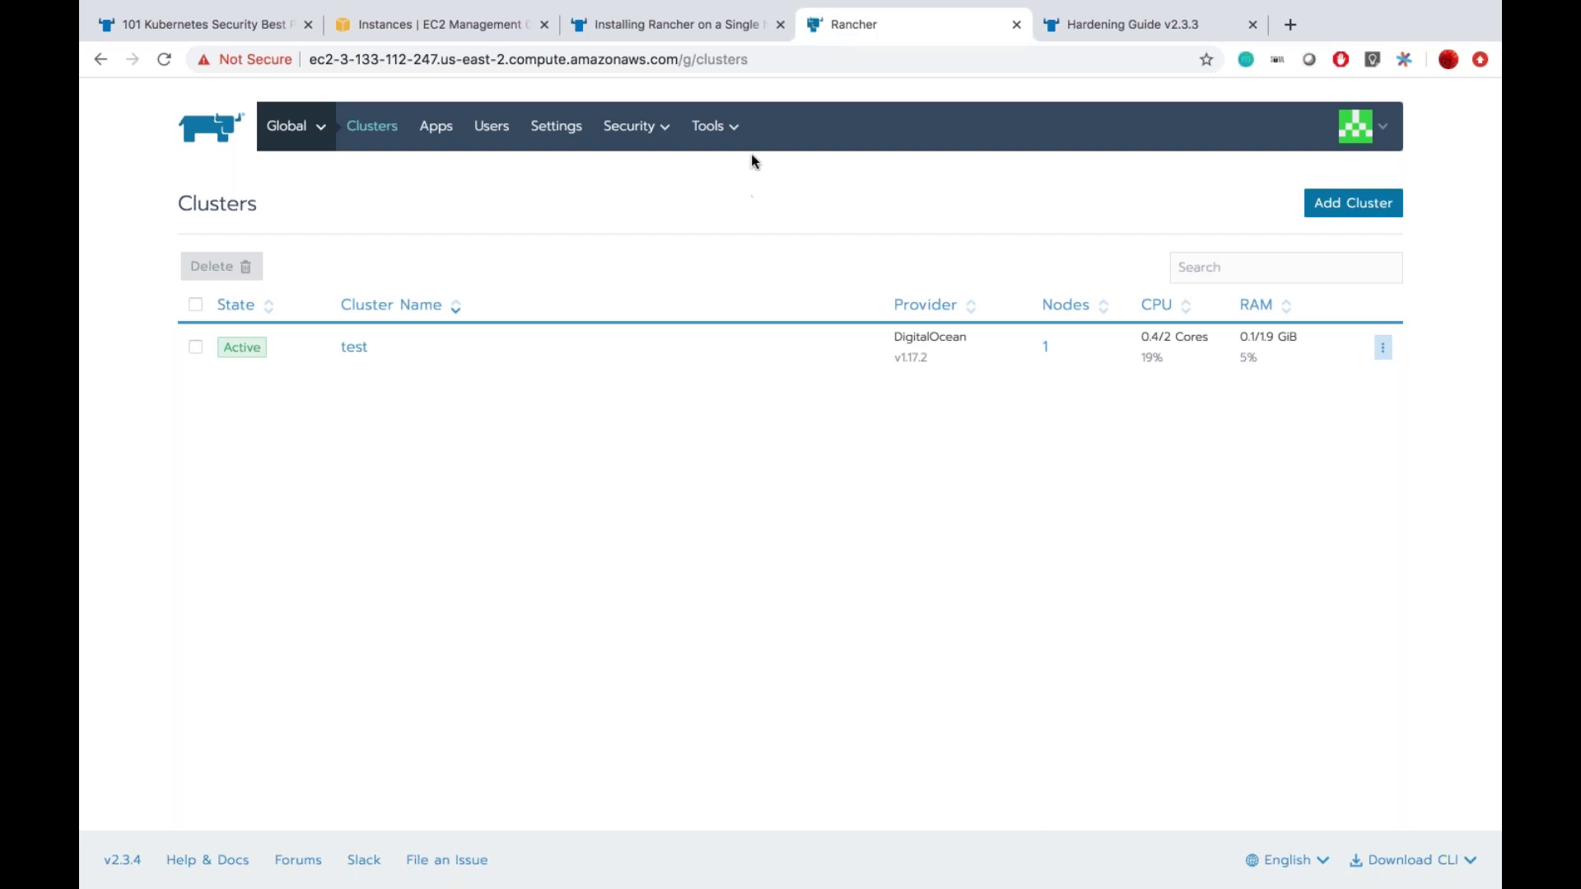
click(293, 130)
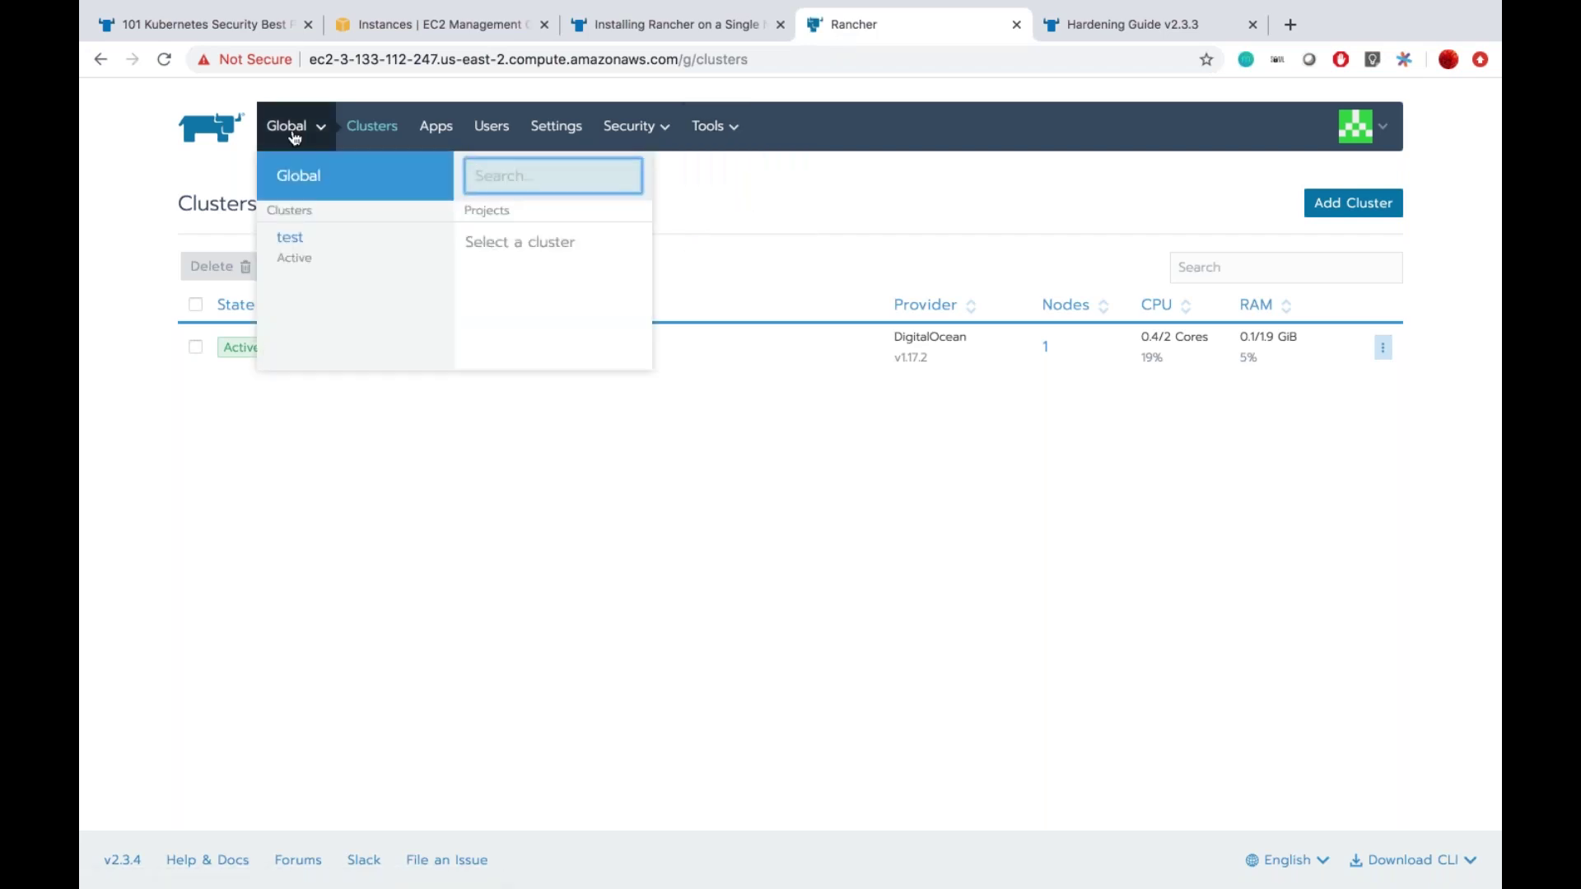
mouse_move(309, 132)
mouse_move(300, 261)
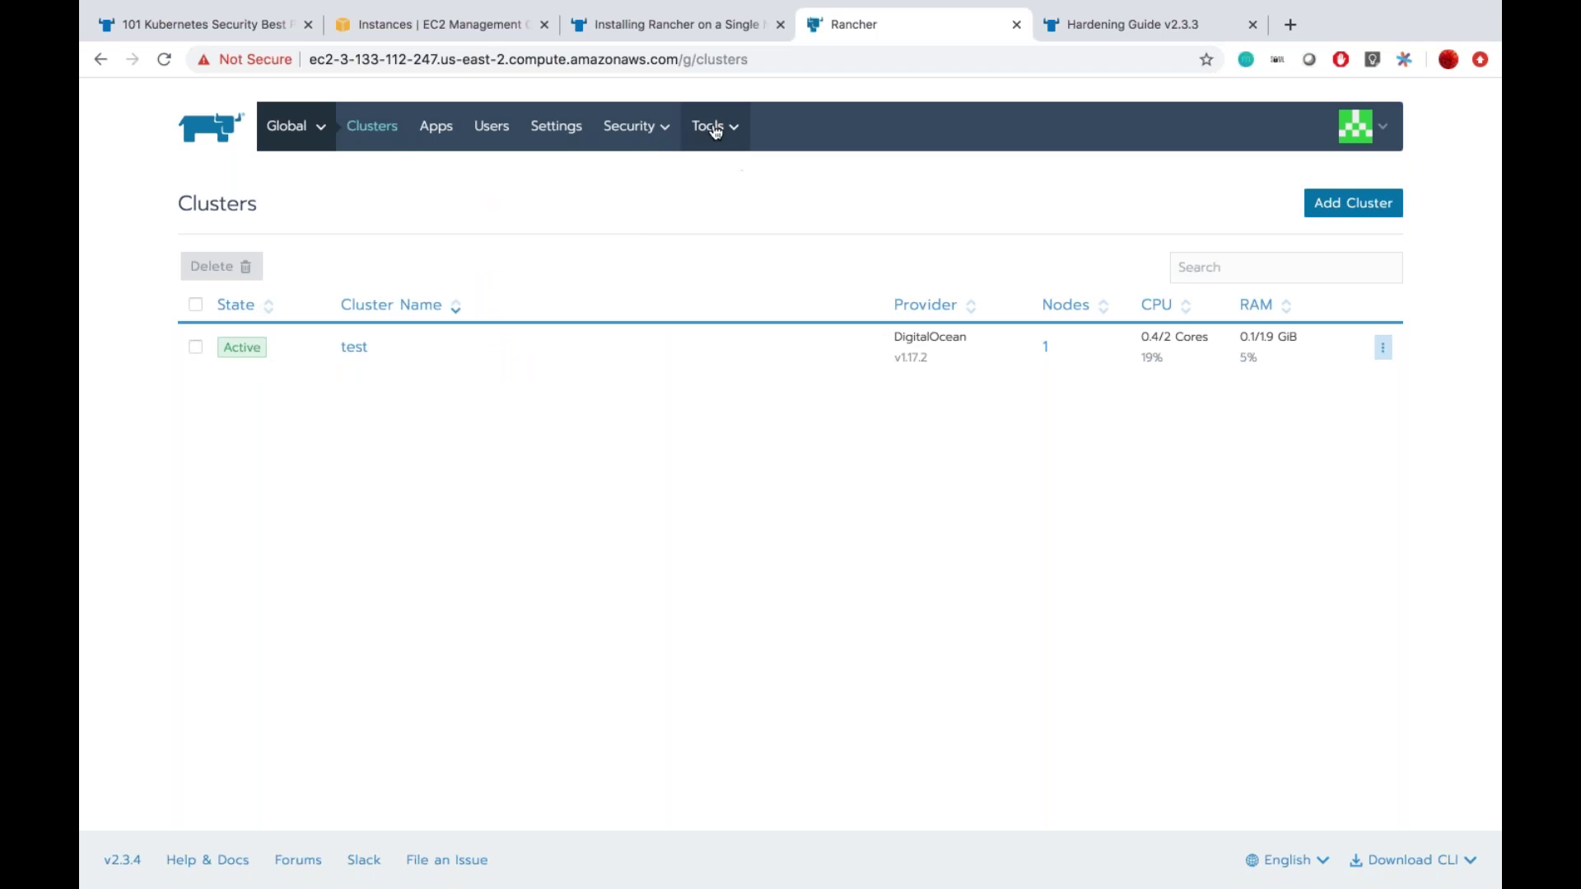
mouse_move(715, 129)
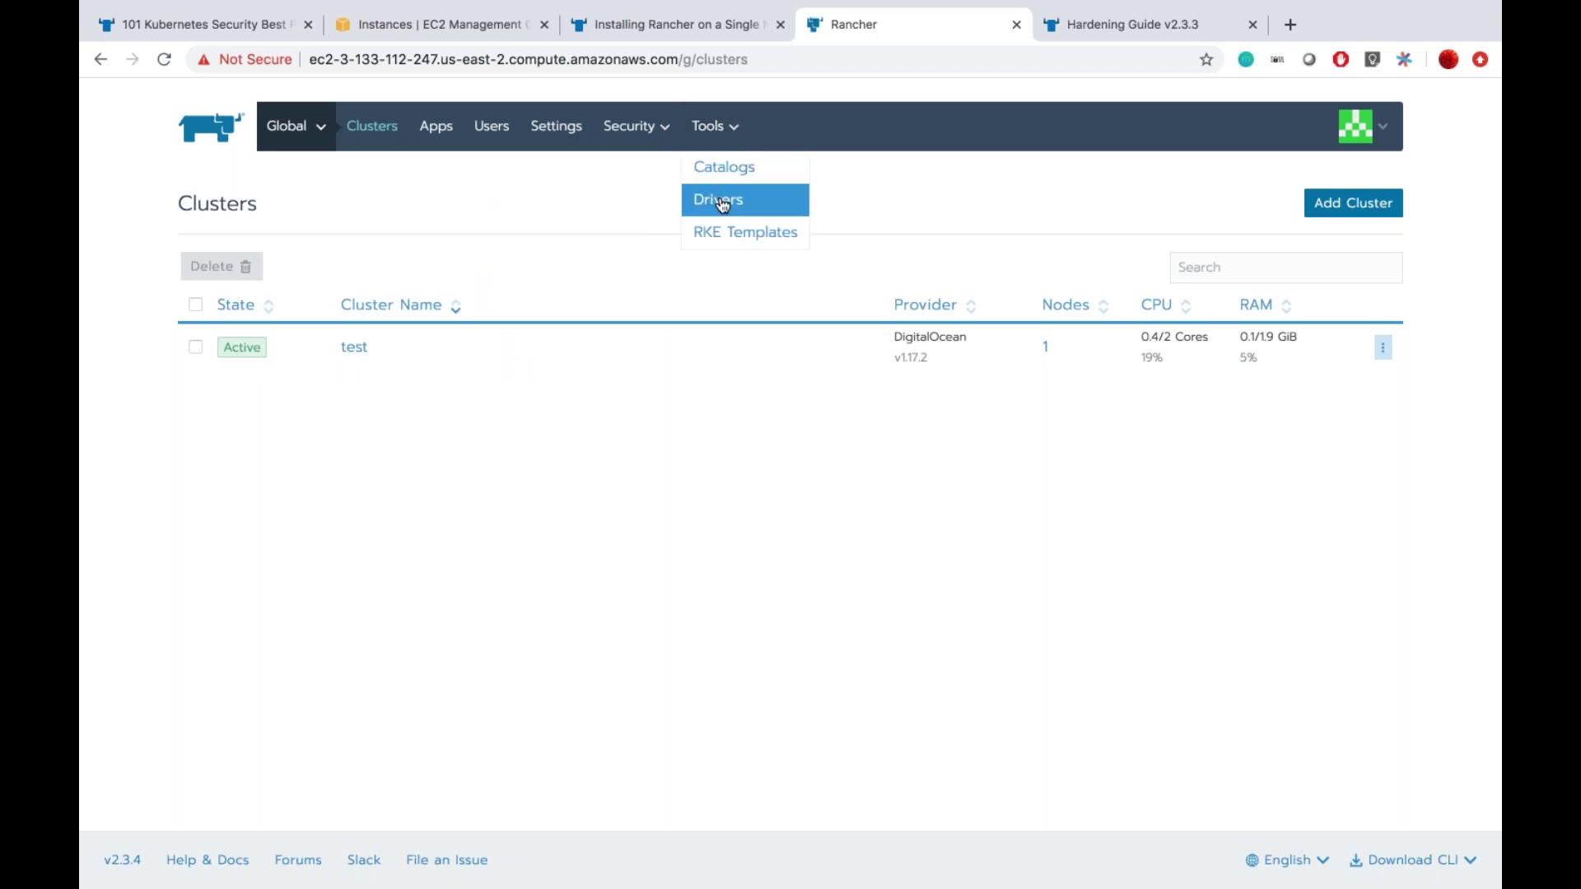
click(720, 237)
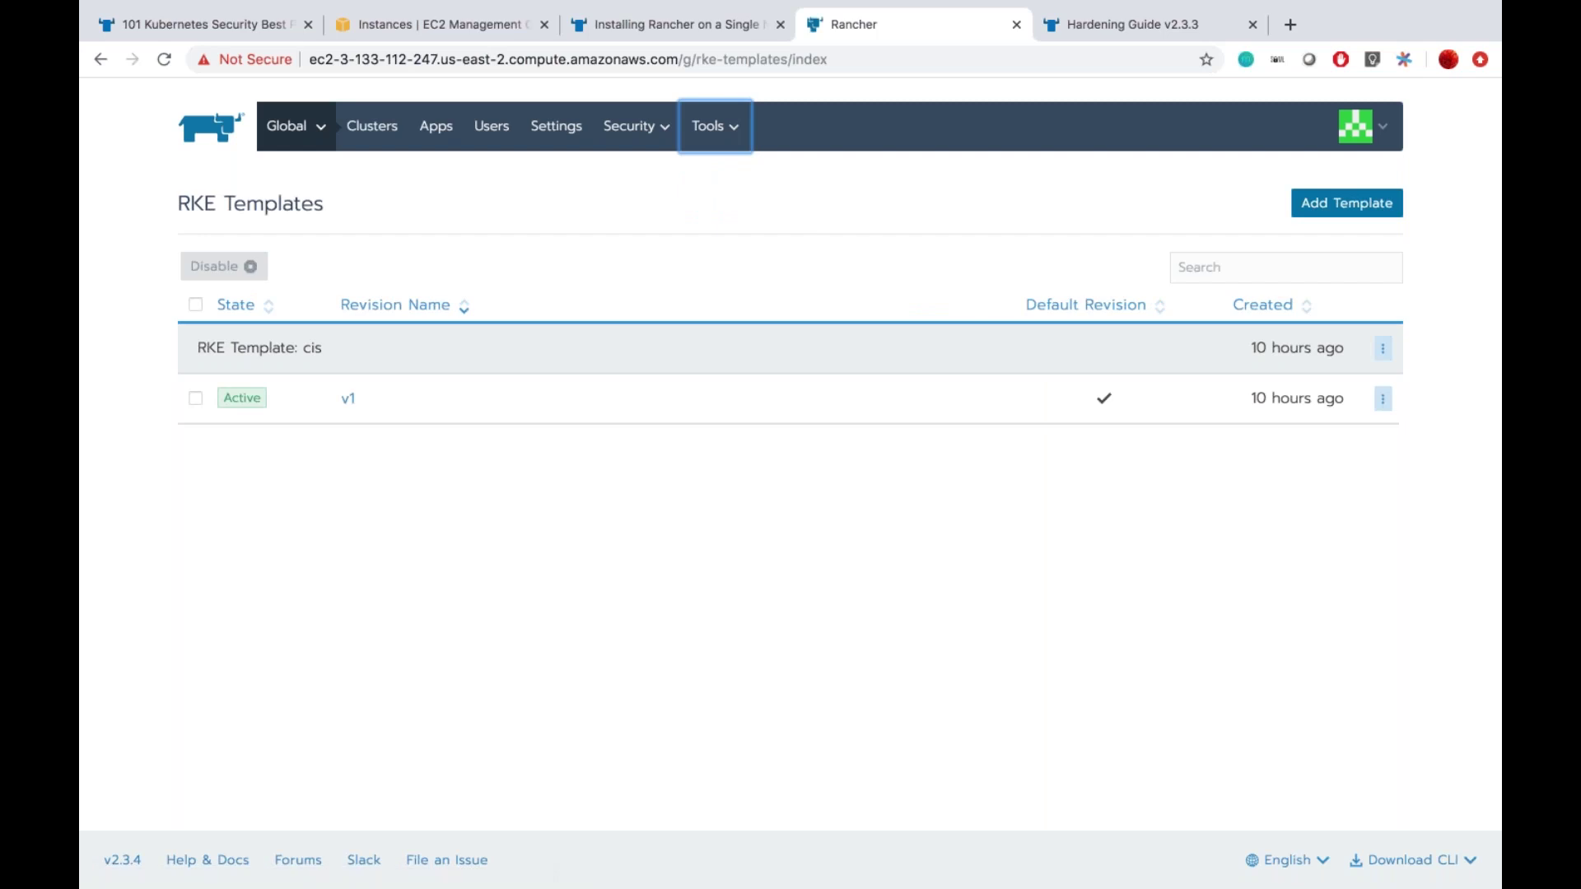
click(1333, 203)
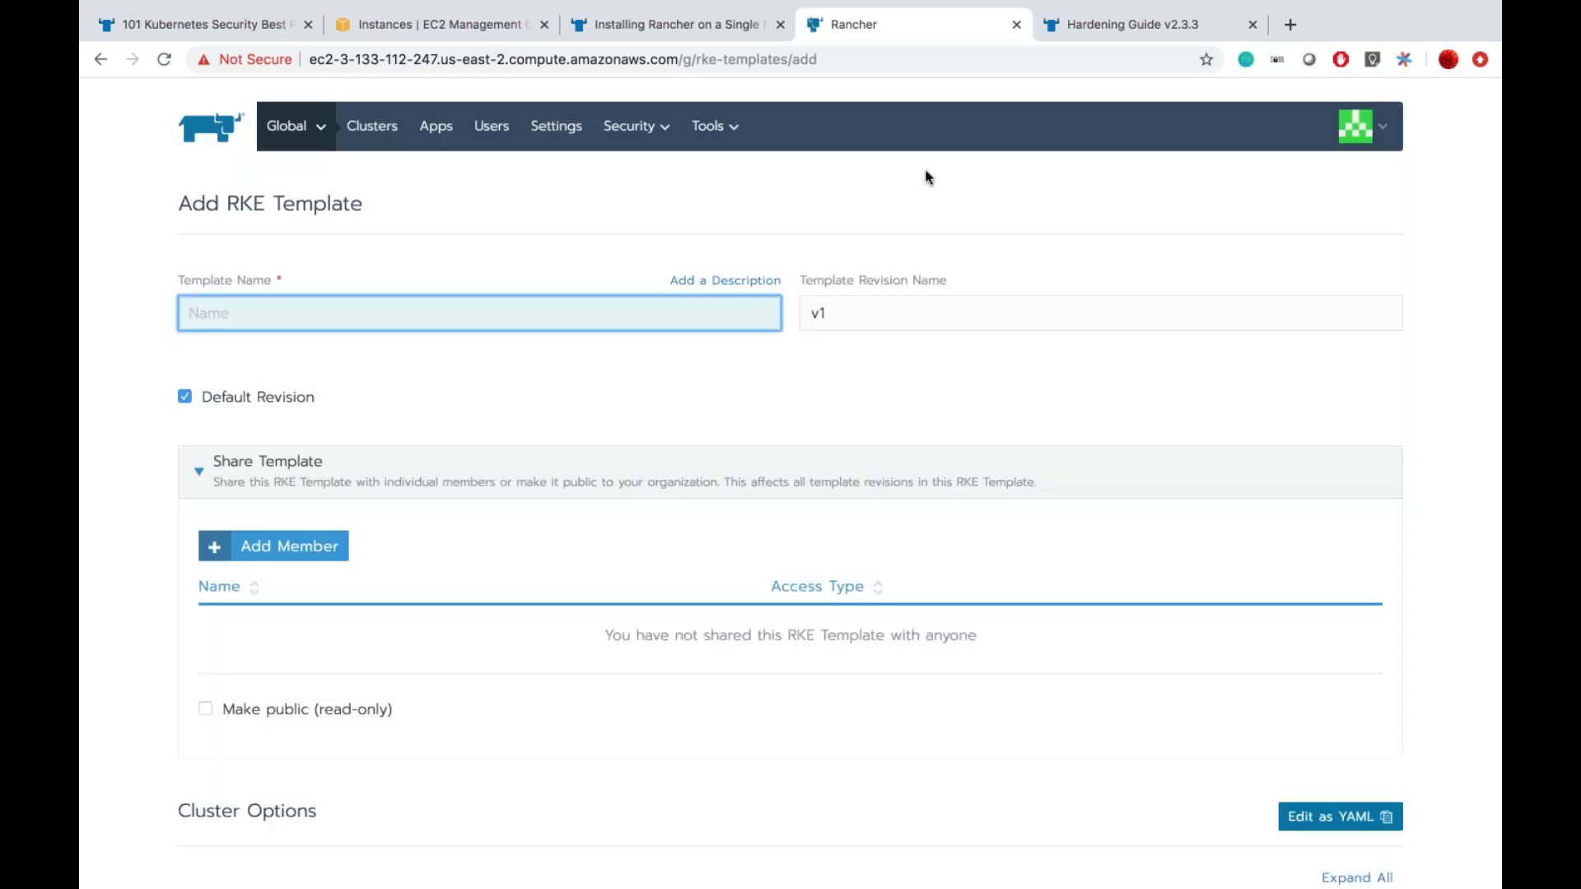
text(cisdemo)
Step: Show the template's cluster options as YAML and replace their entire content with the copied hardening configuration
scroll(639, 496, down, 8)
scroll(791, 478, down, 1)
scroll(791, 478, up, 3)
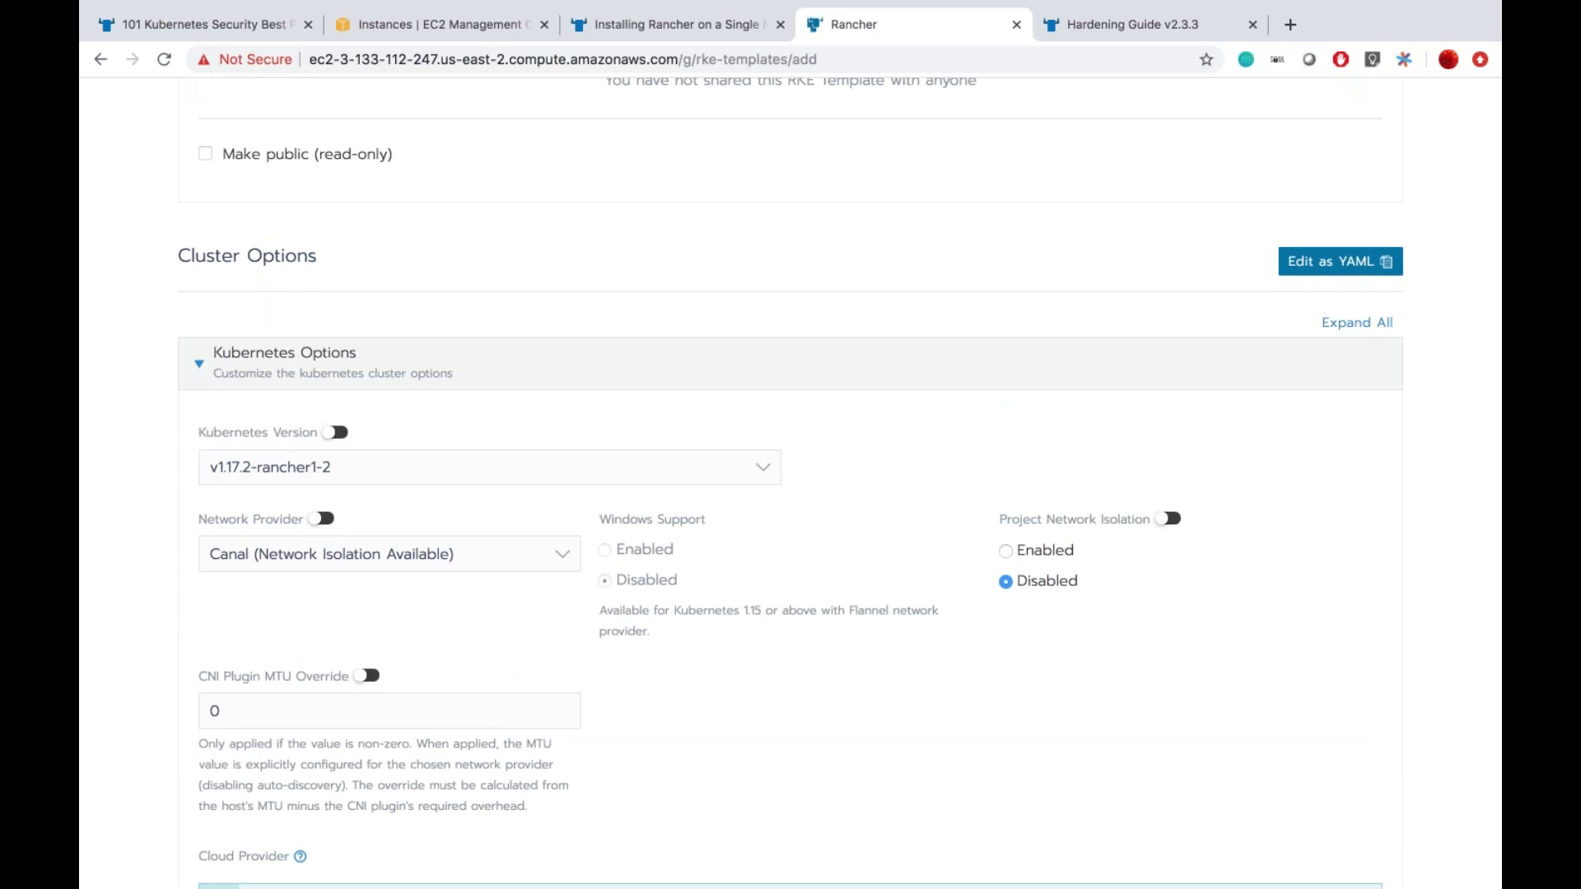
scroll(659, 618, down, 1)
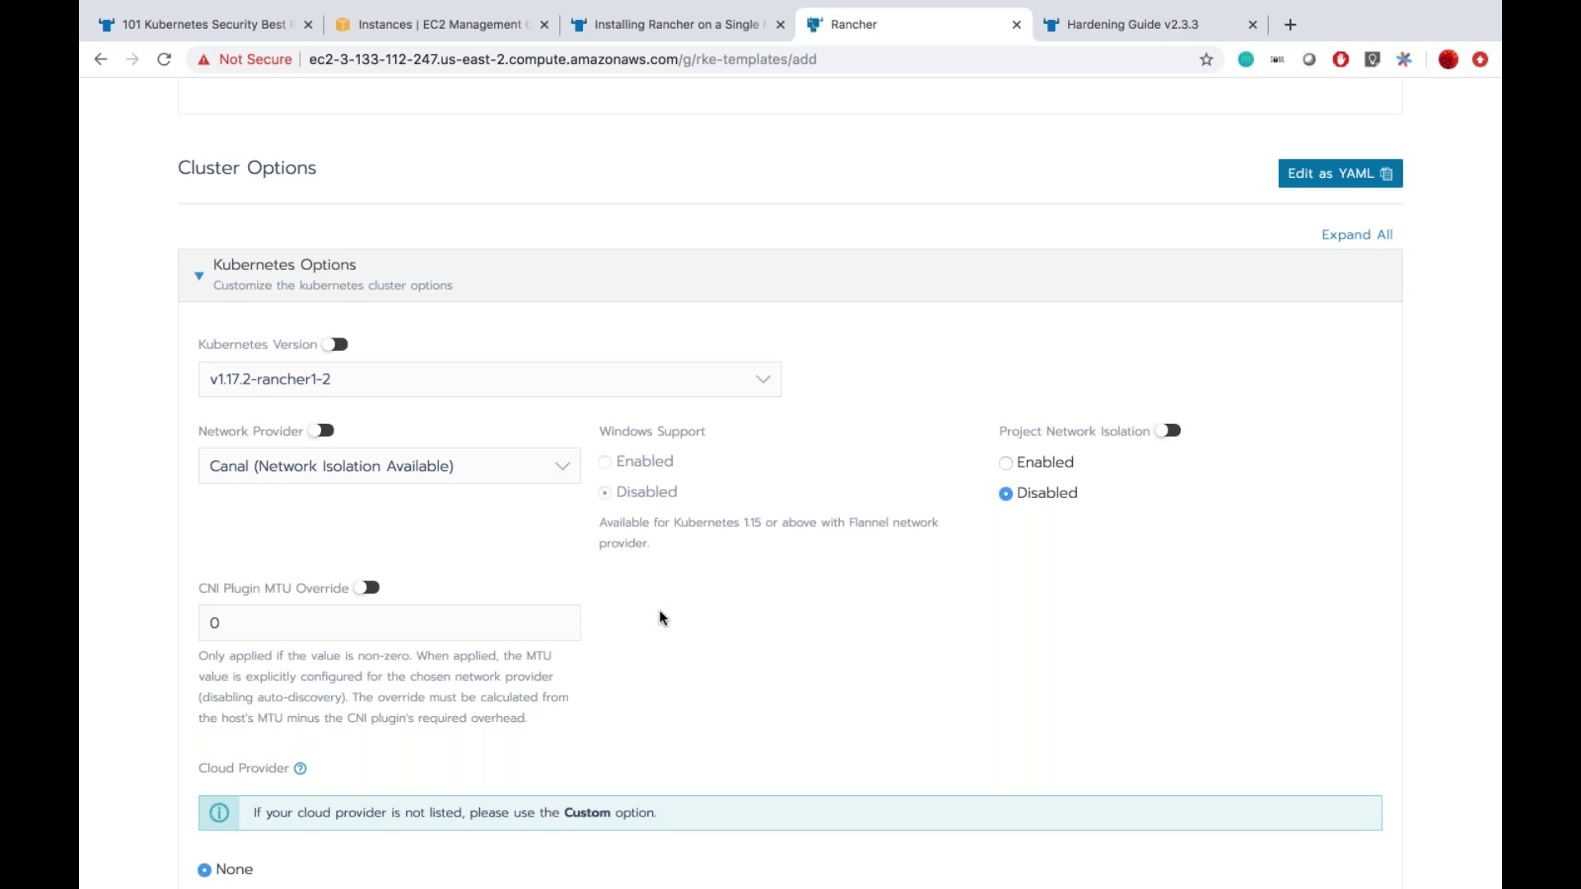
scroll(663, 618, up, 1)
click(1363, 245)
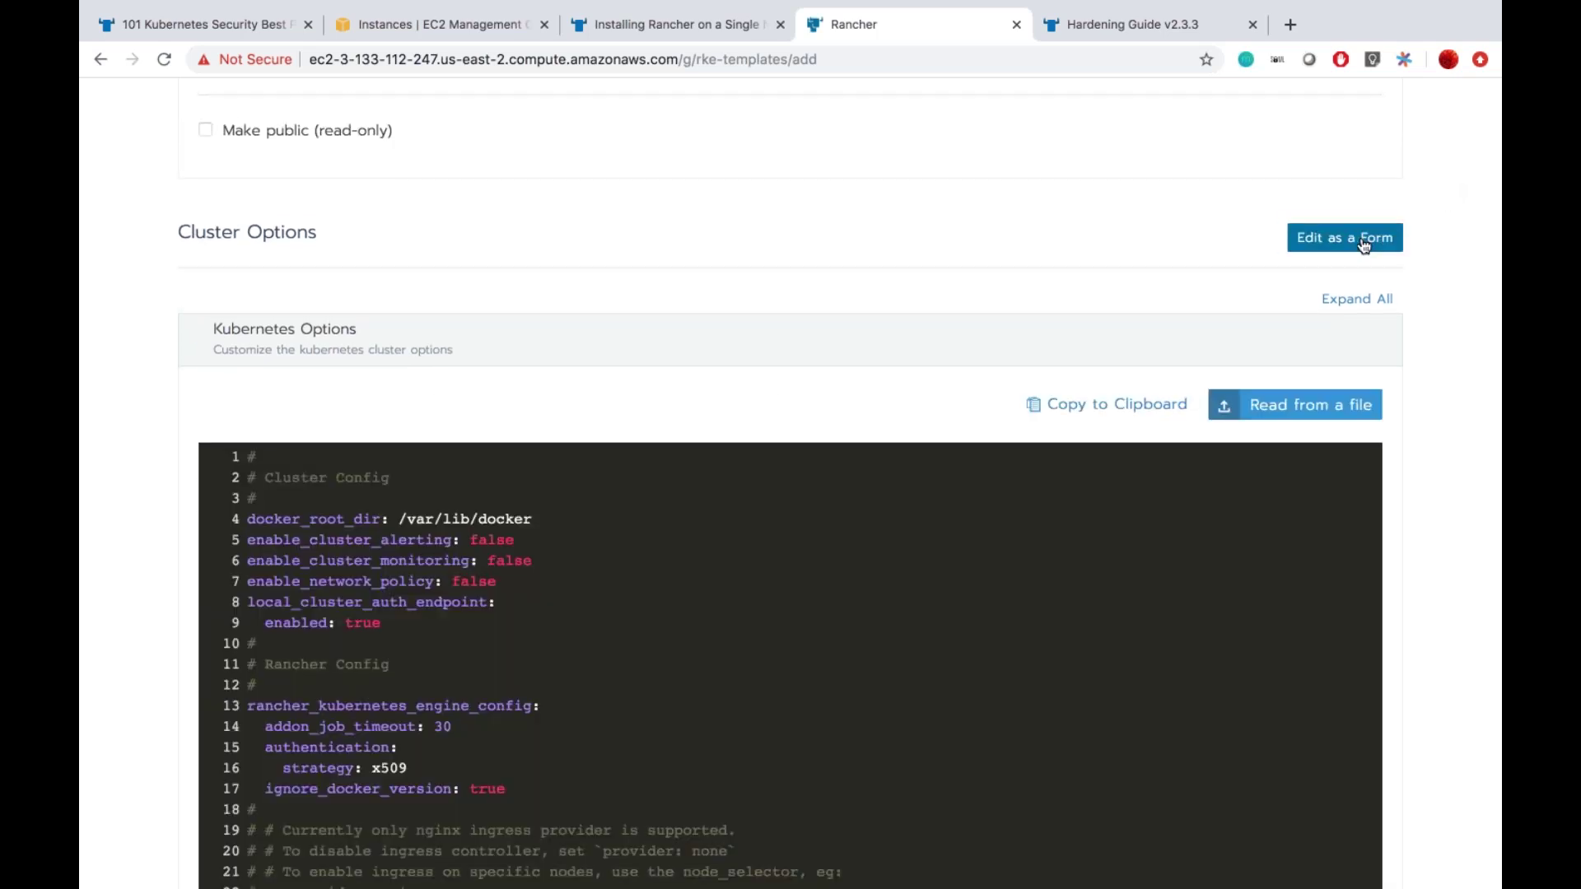
scroll(1005, 616, down, 3)
scroll(1004, 616, up, 3)
click(1005, 616)
key(super+a)
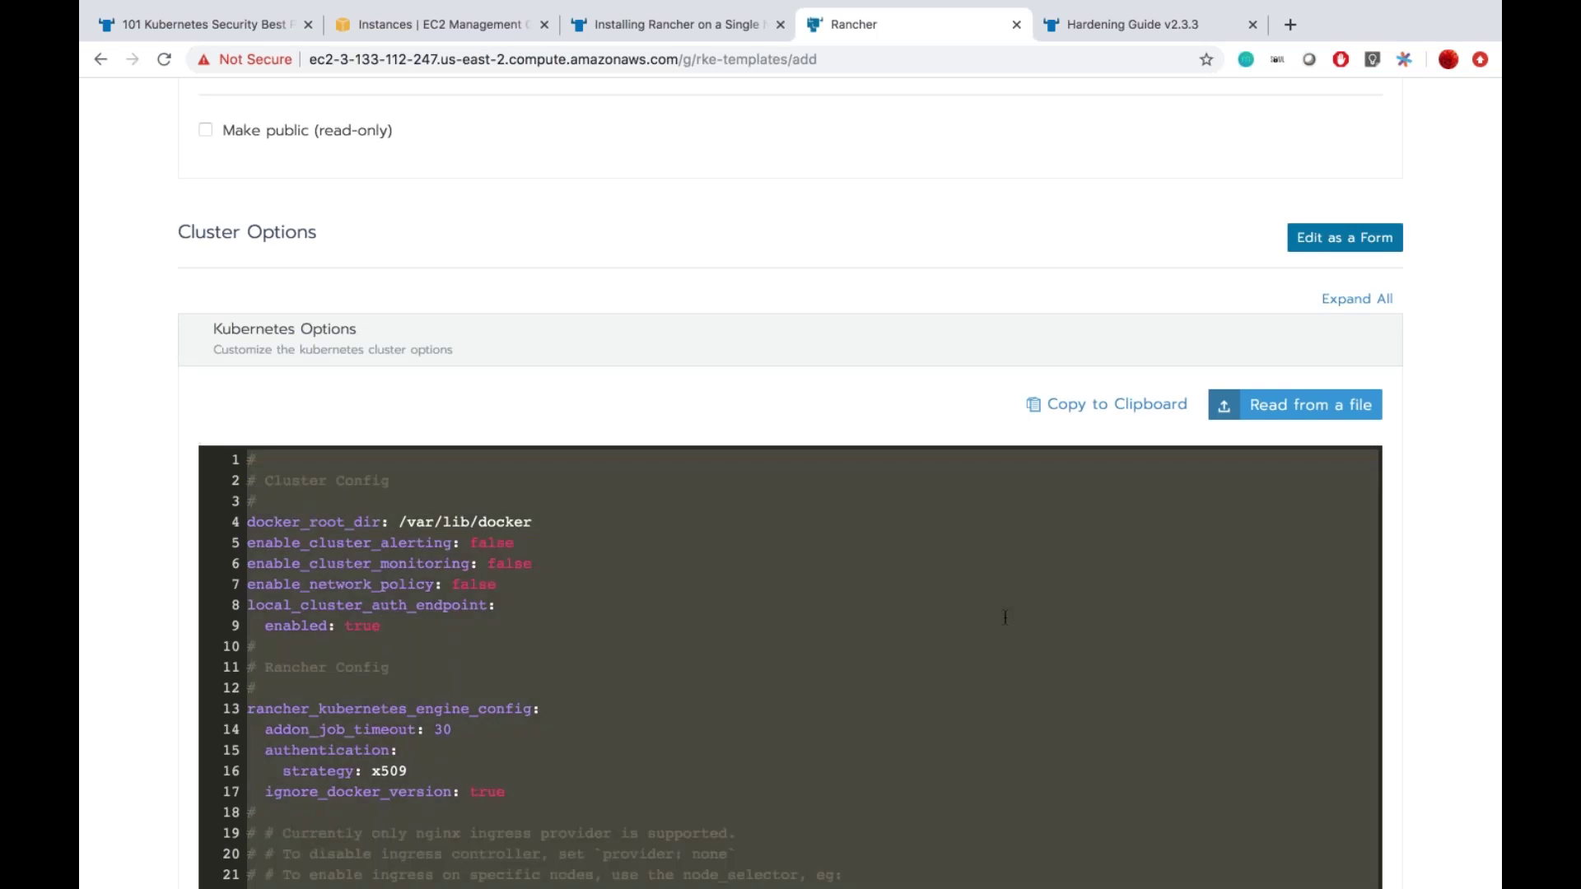
key(BackSpace)
key(super+v)
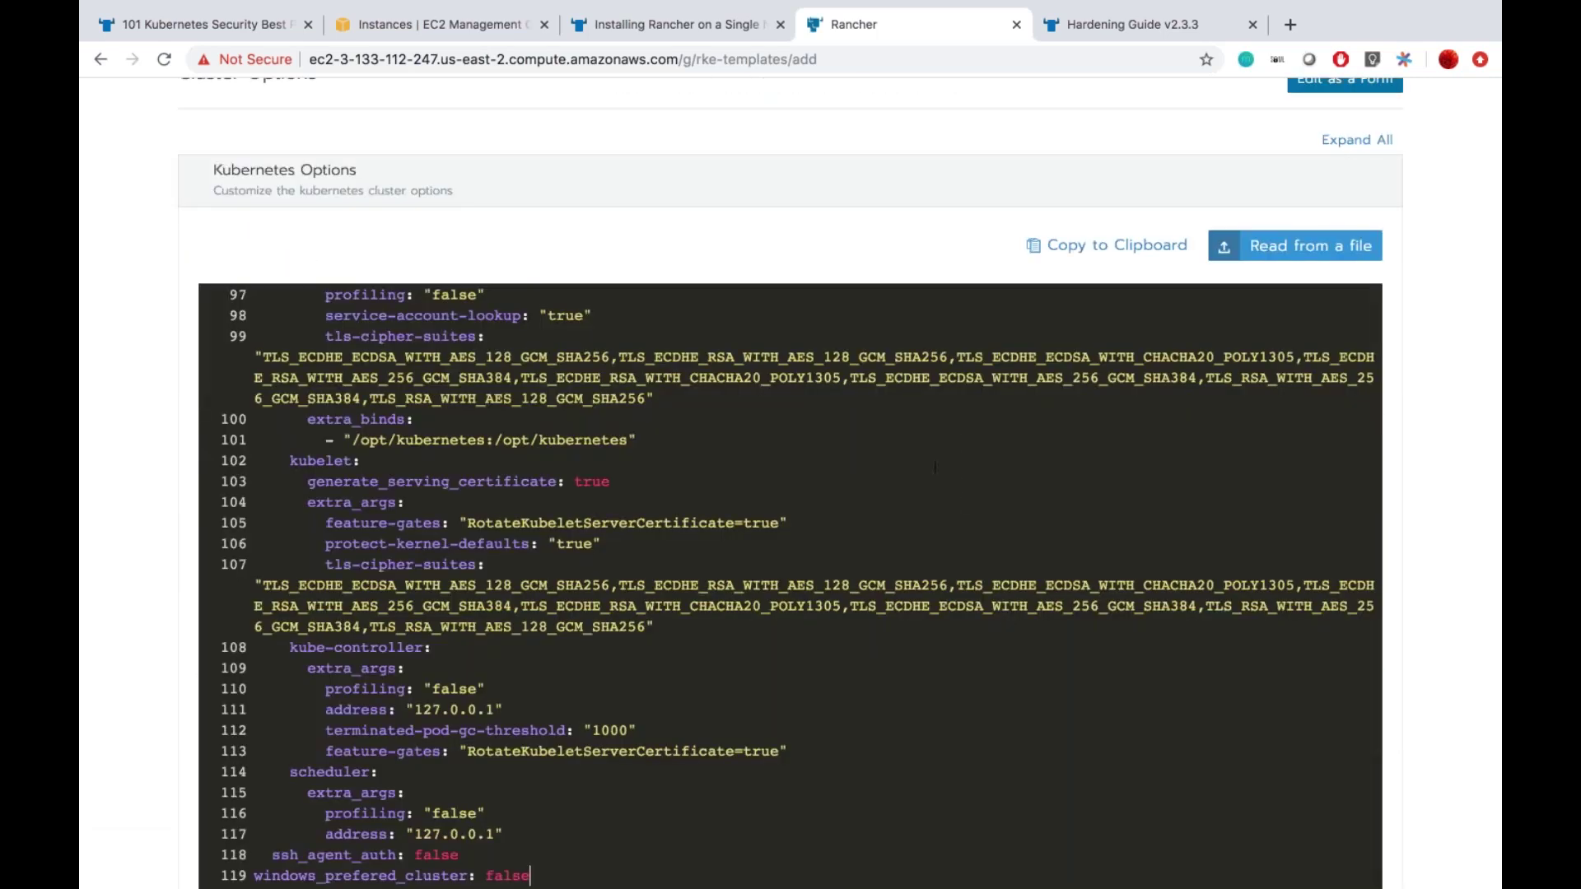
Step: Create the cisdemo RKE template with the pasted configuration
scroll(936, 467, down, 3)
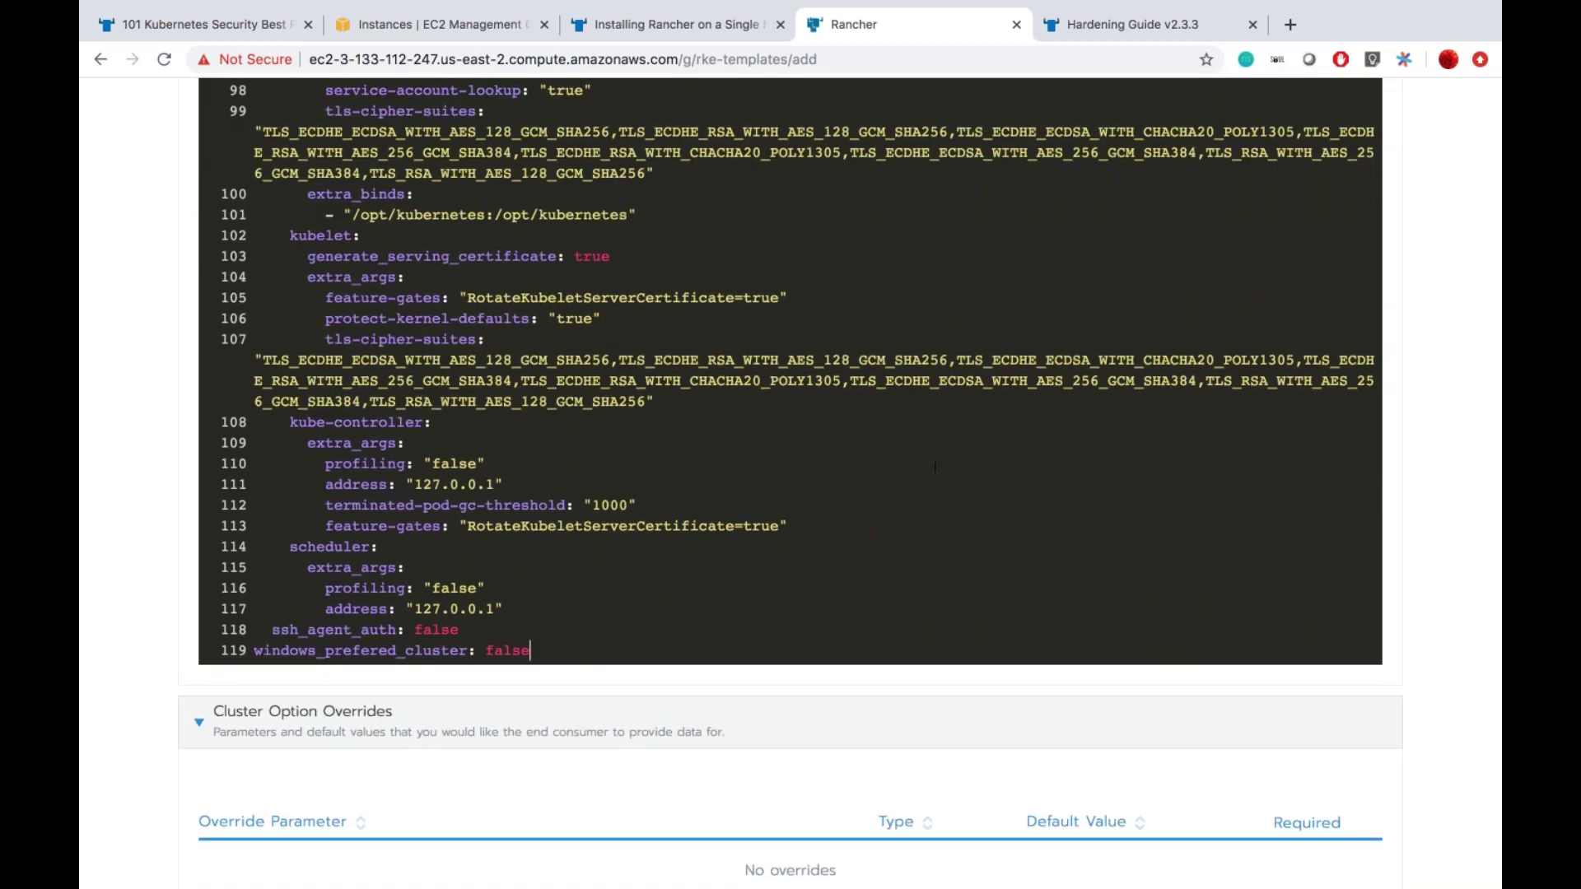
scroll(936, 467, down, 2)
click(747, 802)
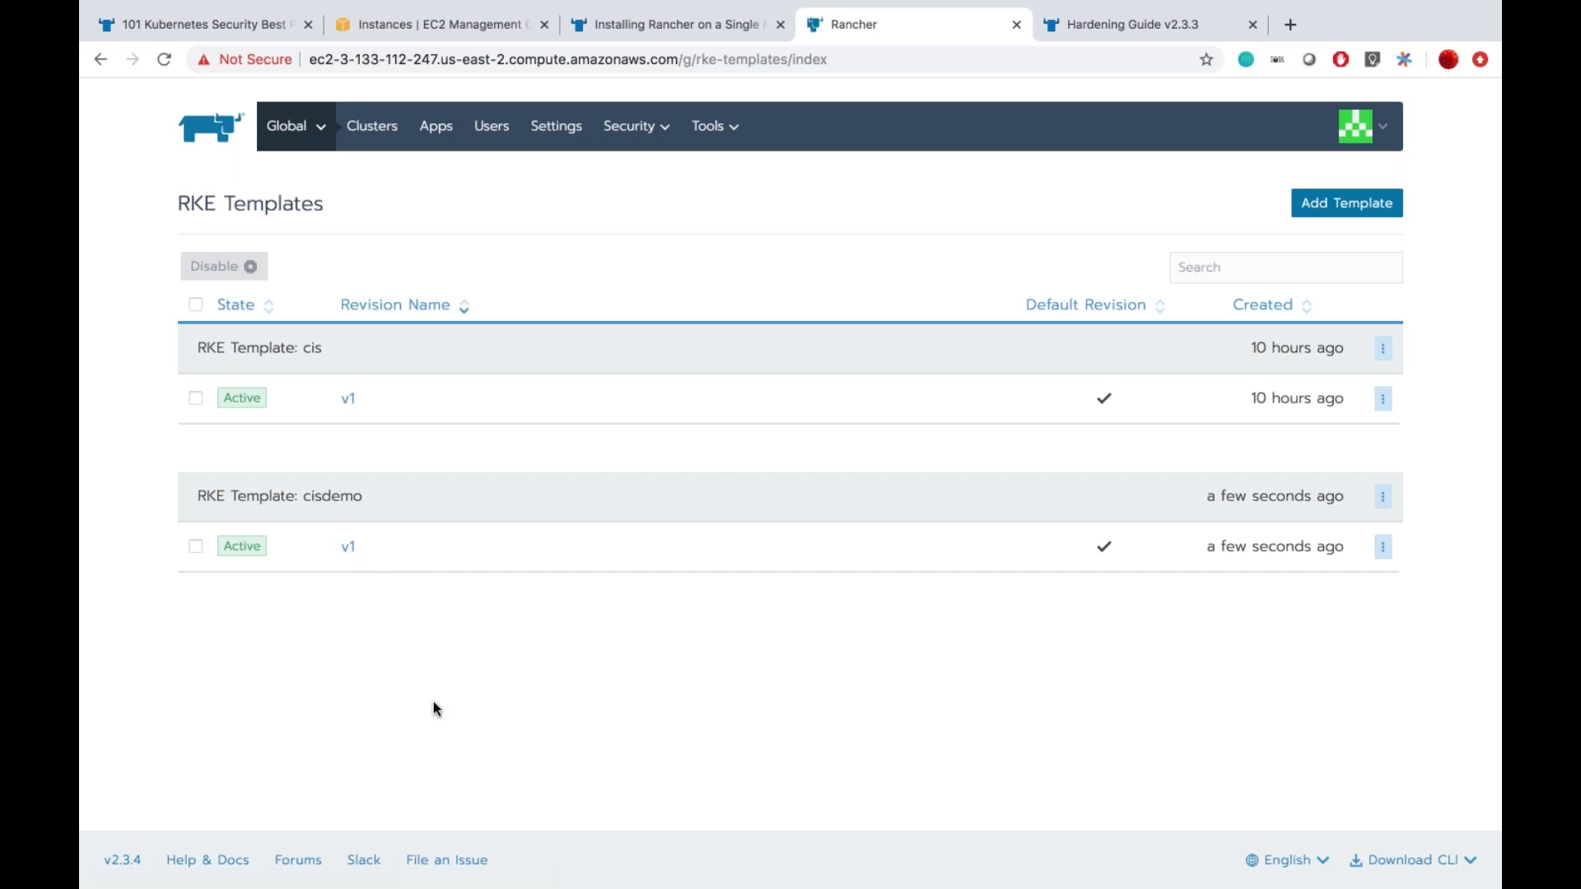
Step: Open a blank RKE template form and examine its template sharing options
click(1326, 262)
click(1327, 213)
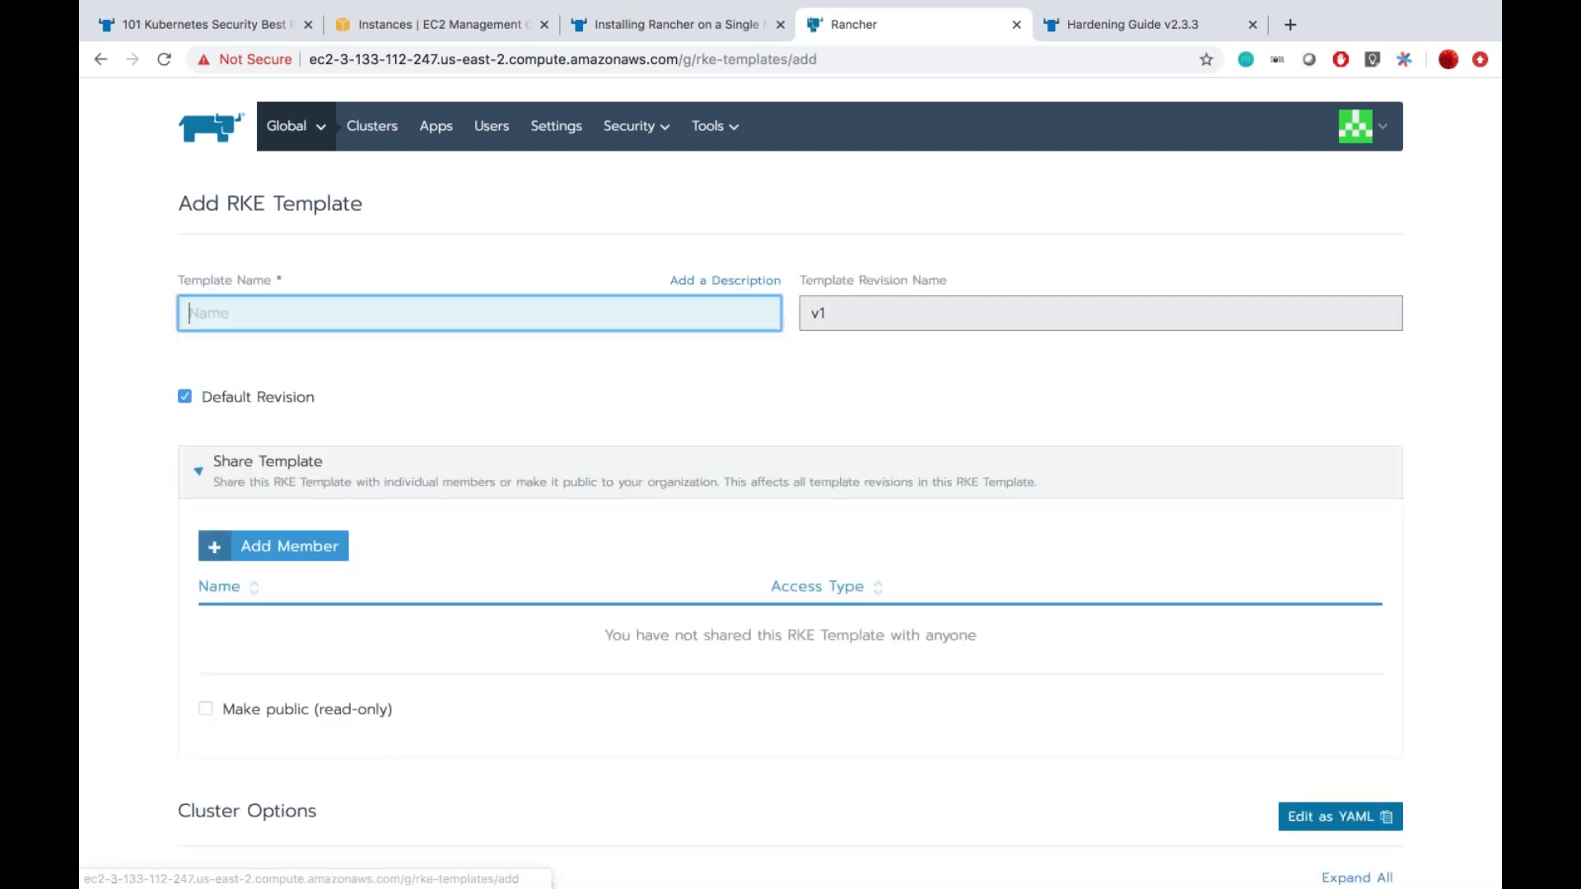
scroll(952, 494, down, 2)
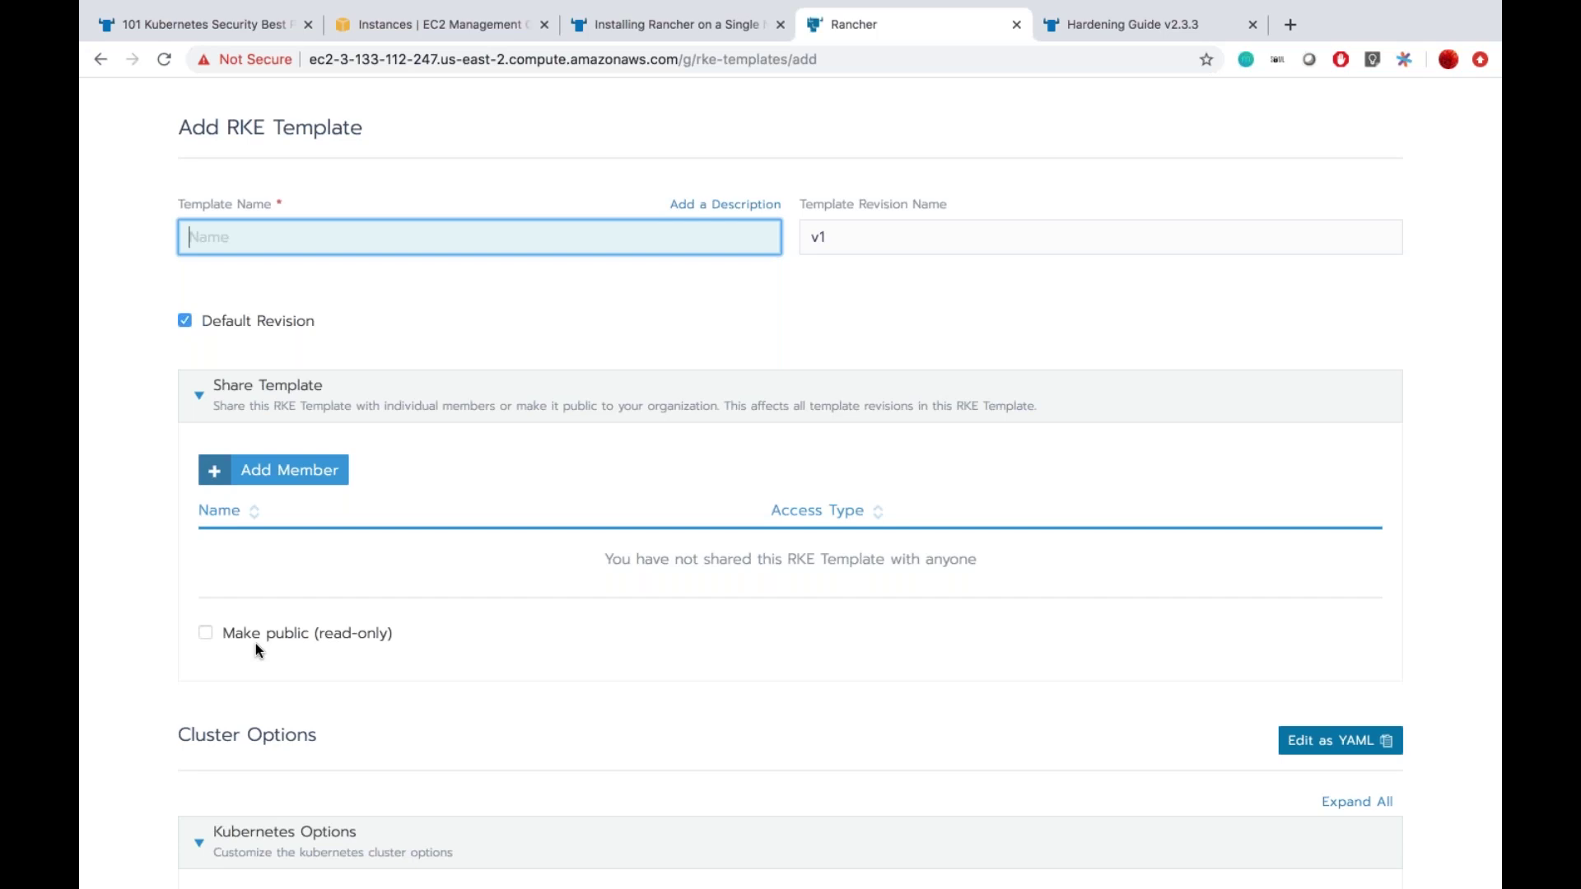
scroll(255, 644, up, 2)
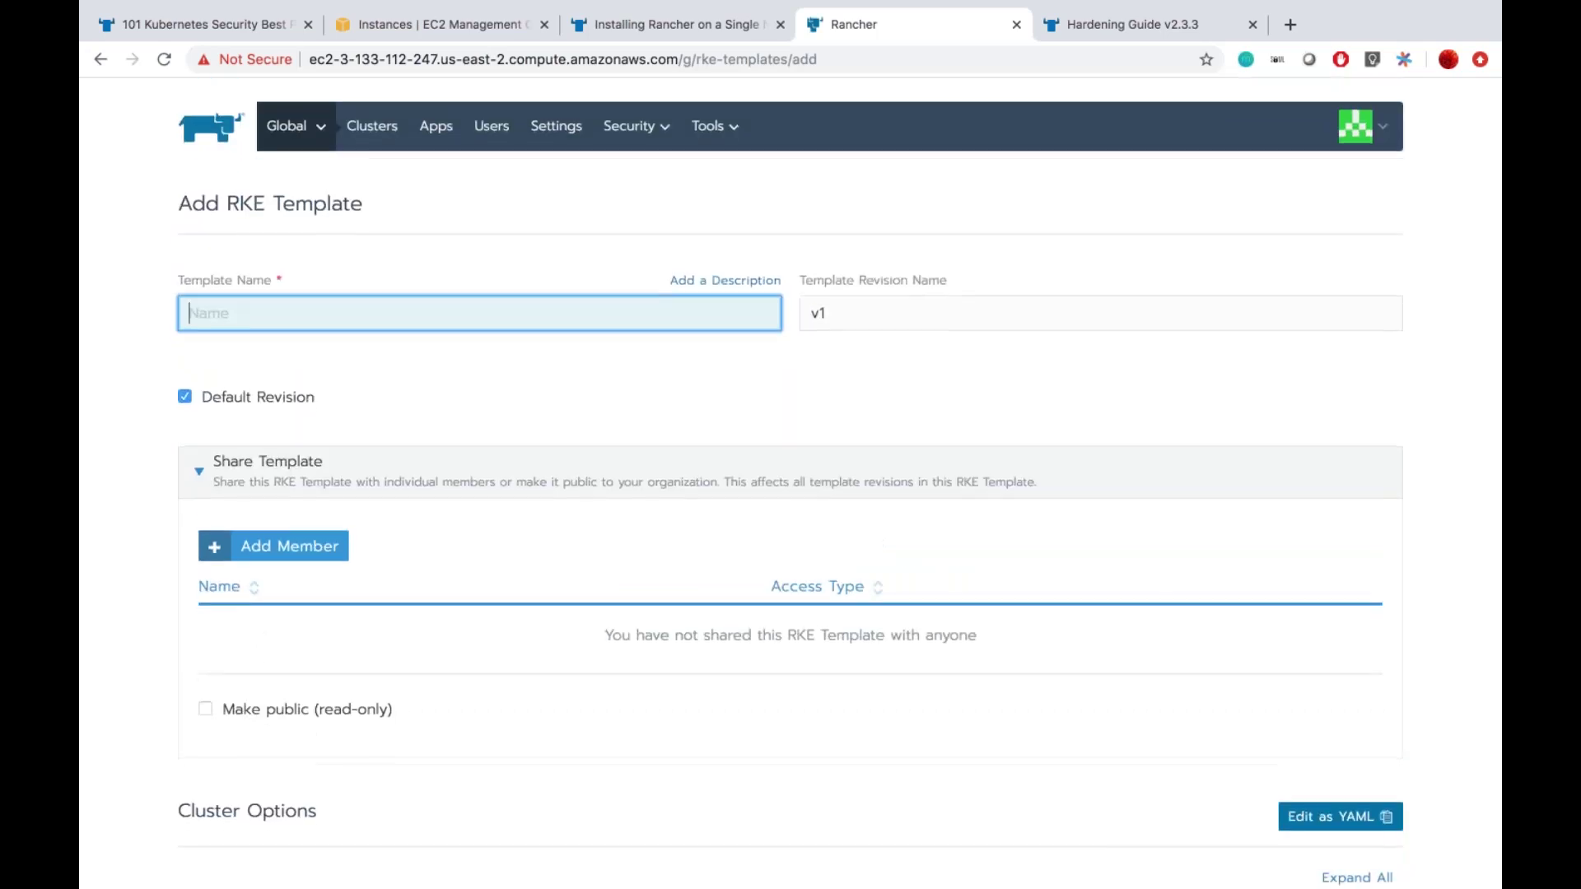
Step: Return to the global cluster list and start adding a new cluster with DigitalOcean as the infrastructure provider
click(293, 125)
click(298, 177)
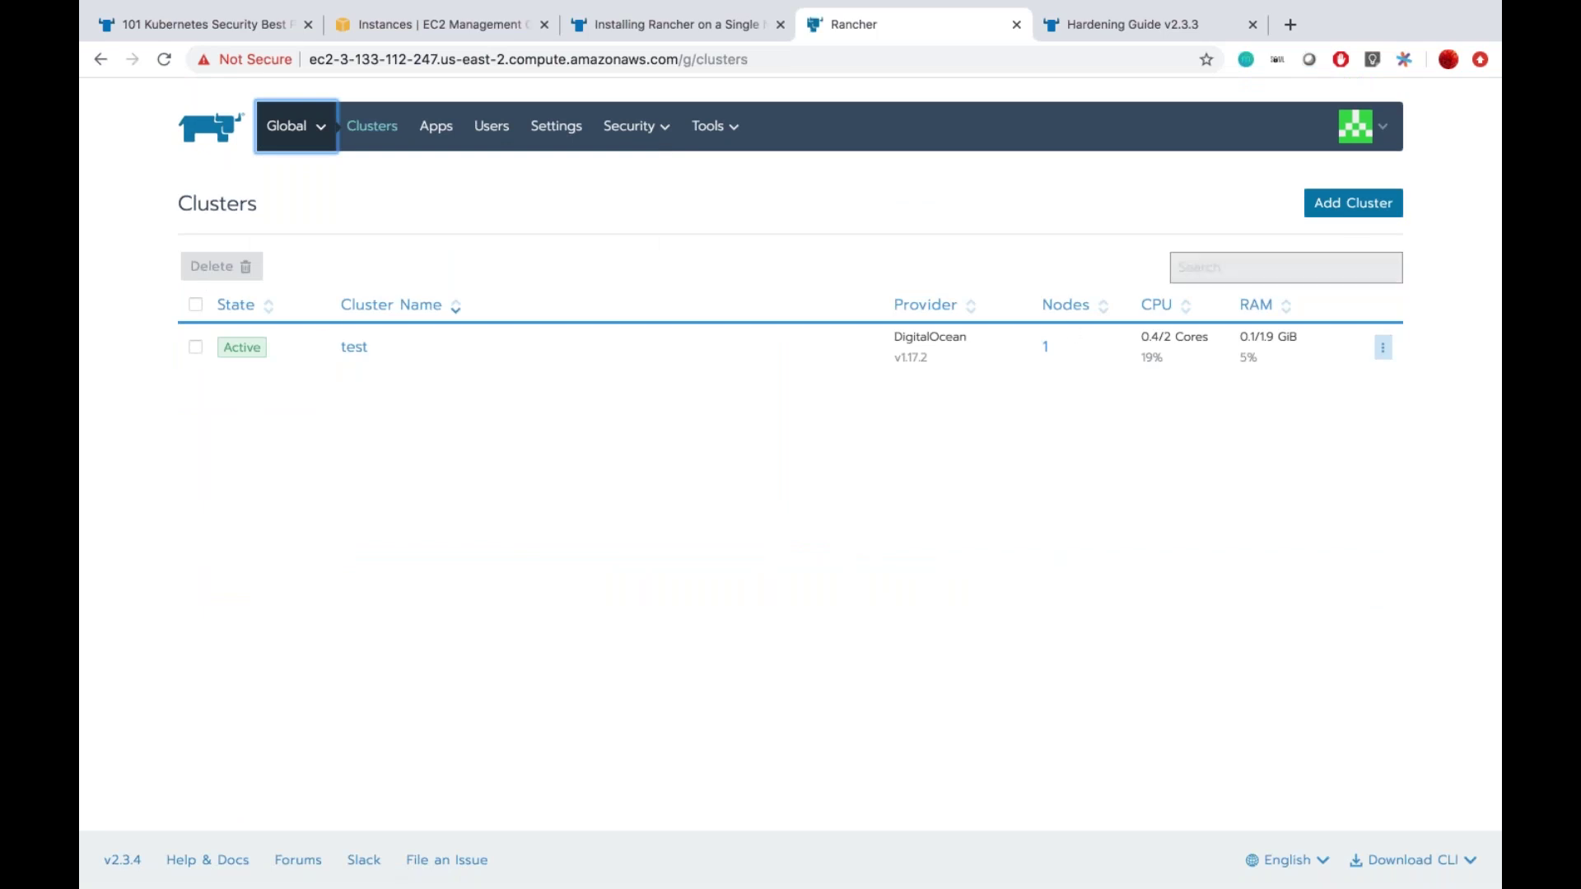
click(1355, 206)
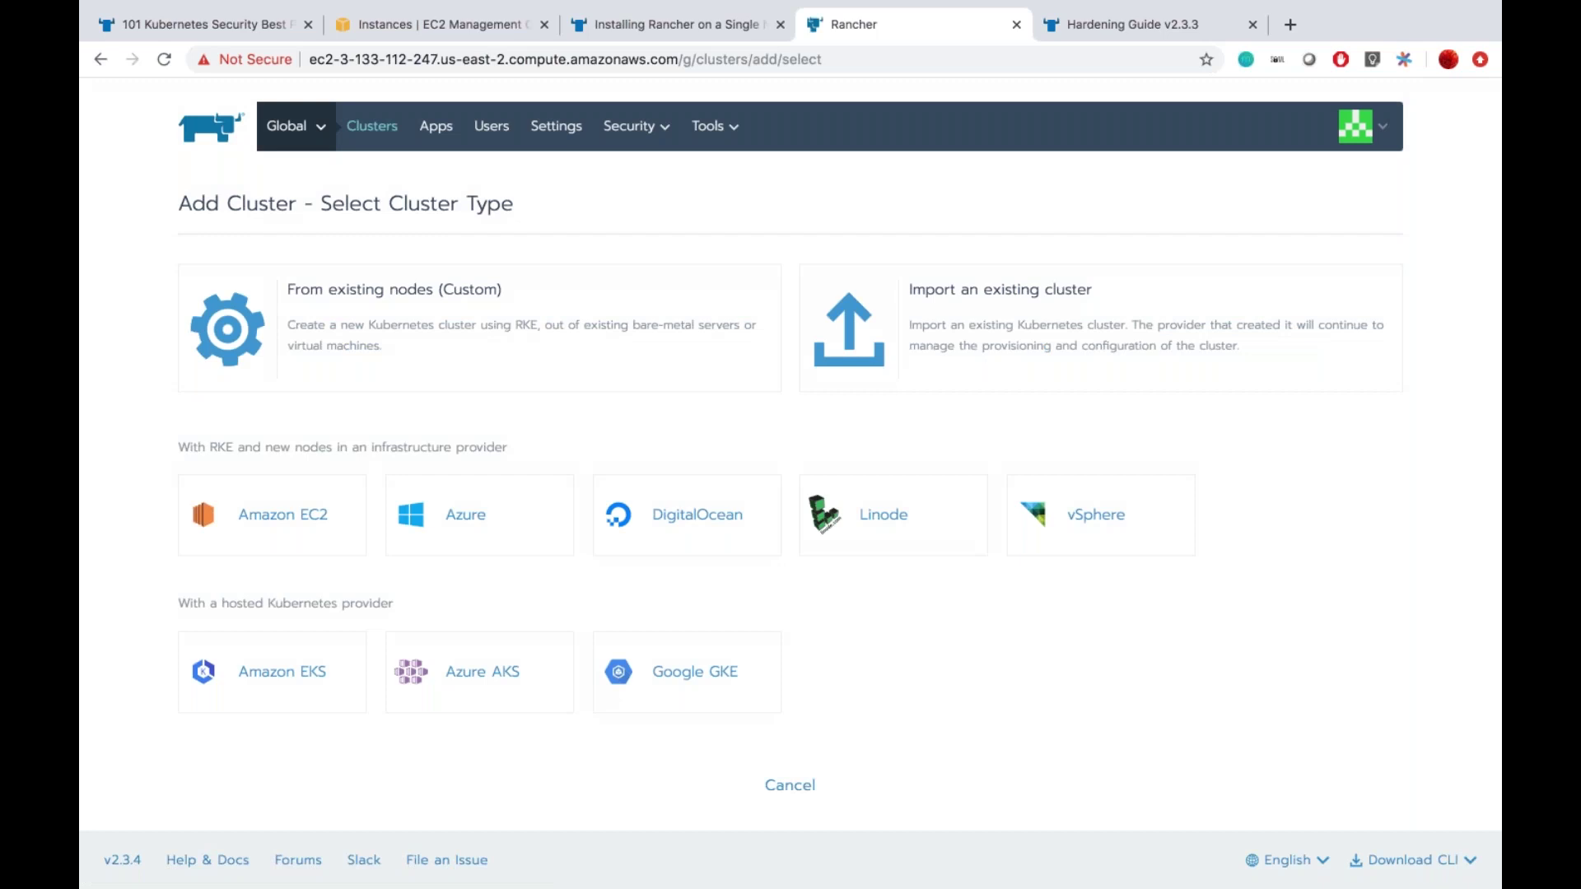
click(690, 497)
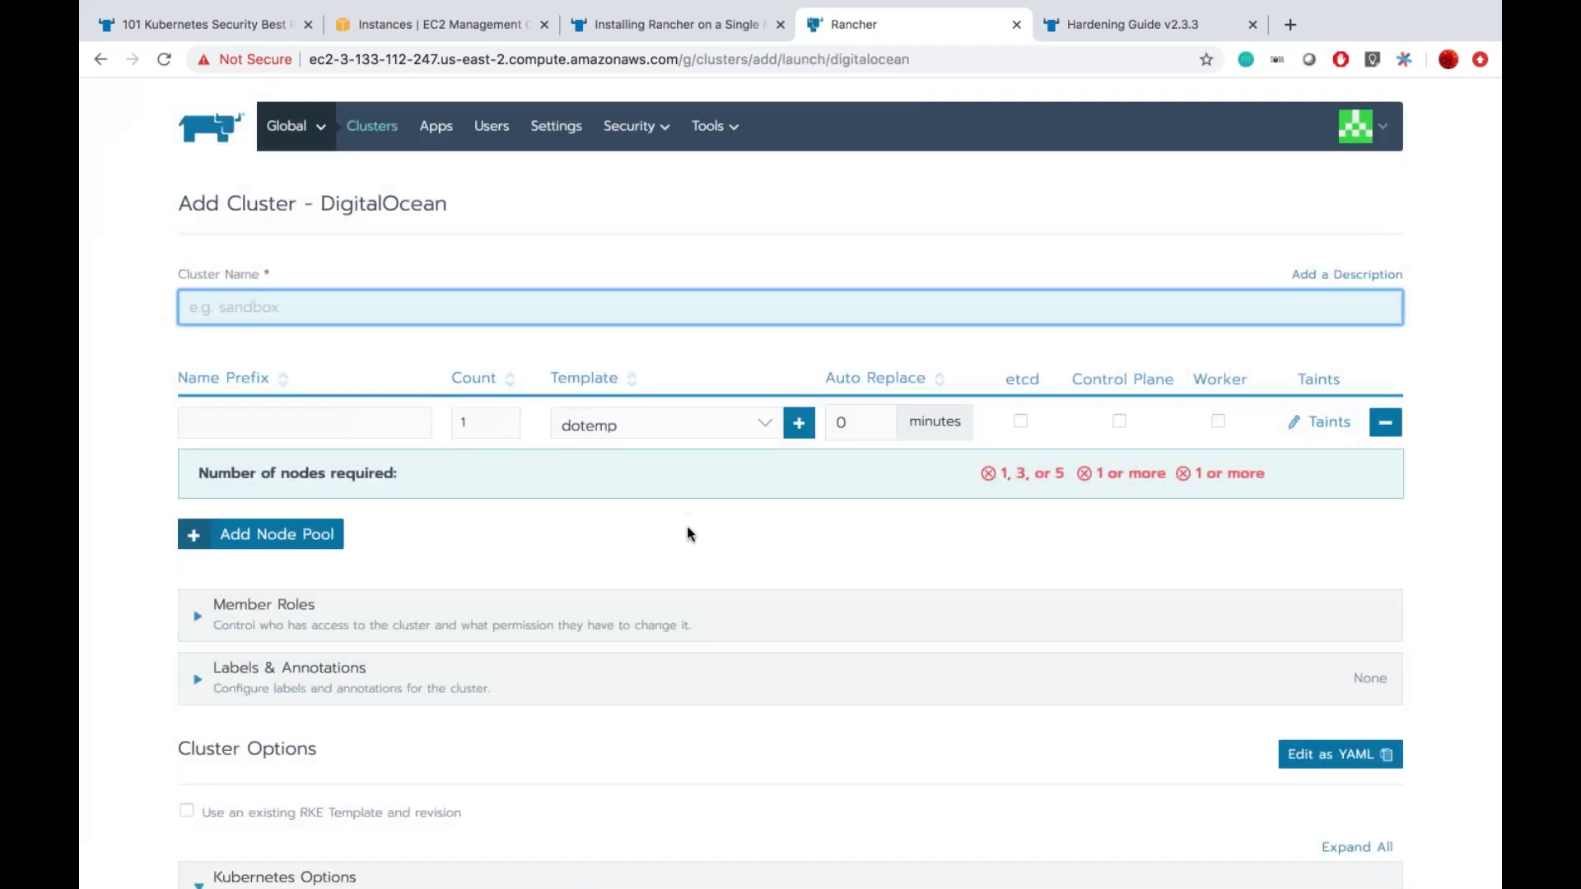
Step: Base the new DigitalOcean cluster on an existing RKE template, choosing cisdemo
scroll(687, 527, down, 5)
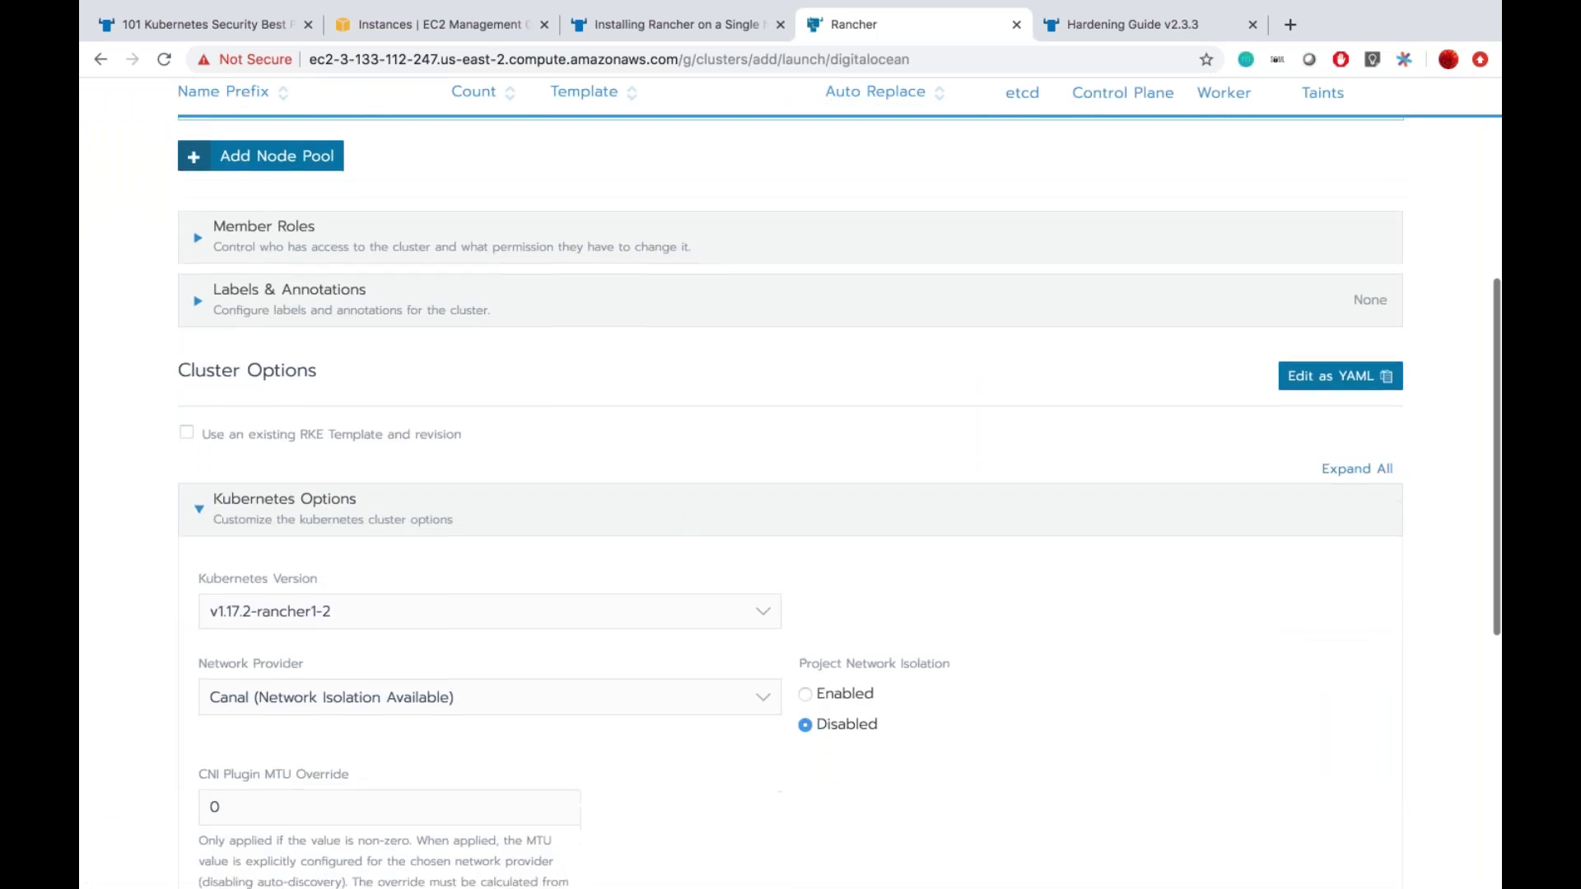
scroll(689, 533, up, 3)
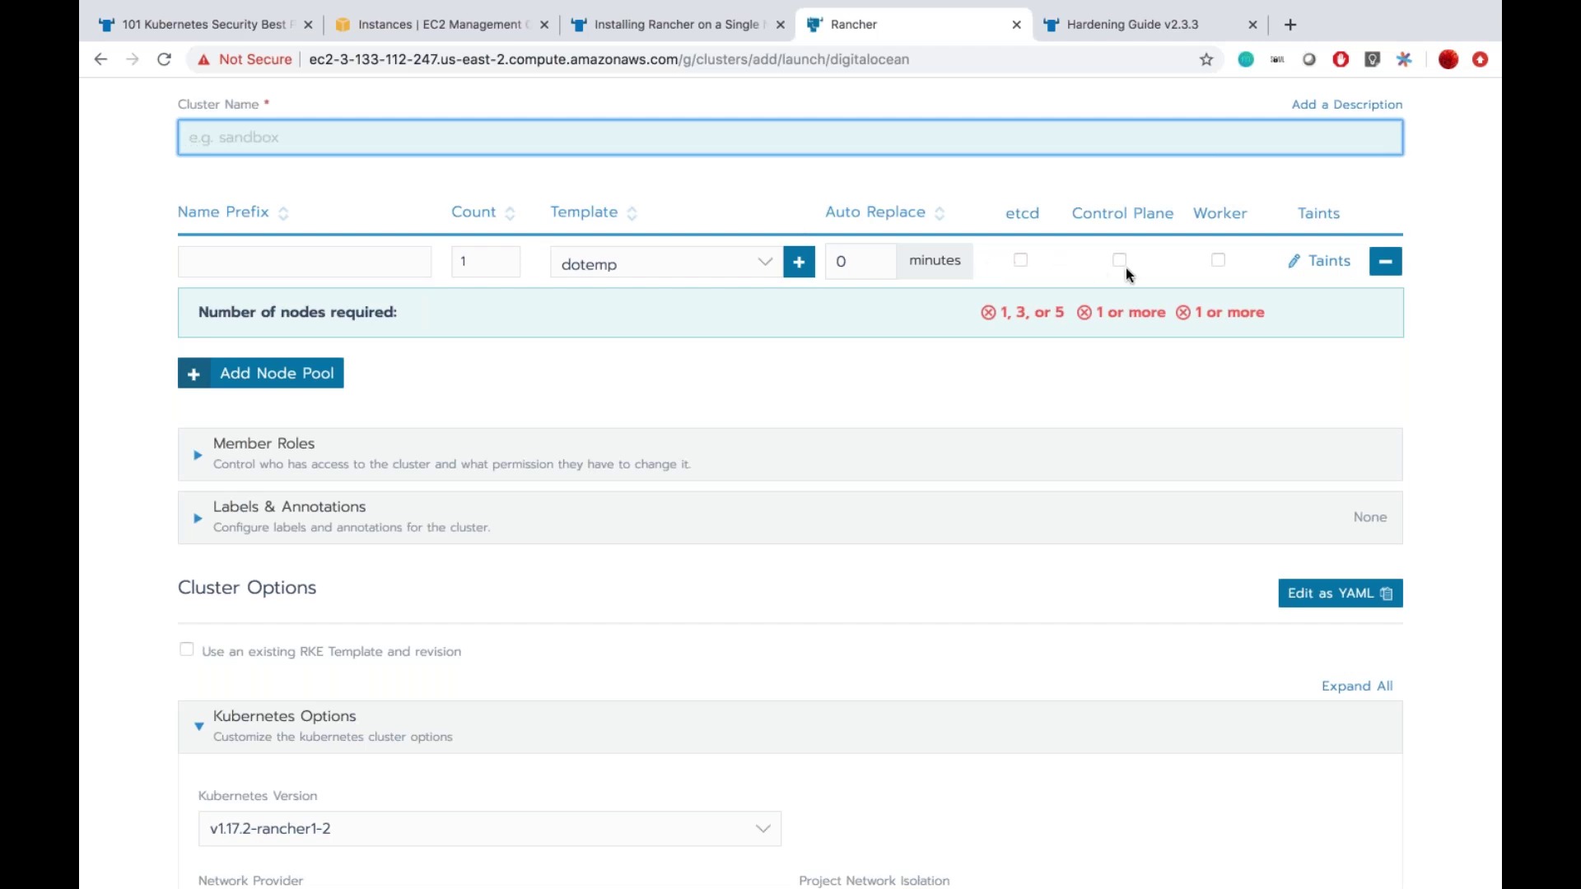
scroll(734, 350, down, 5)
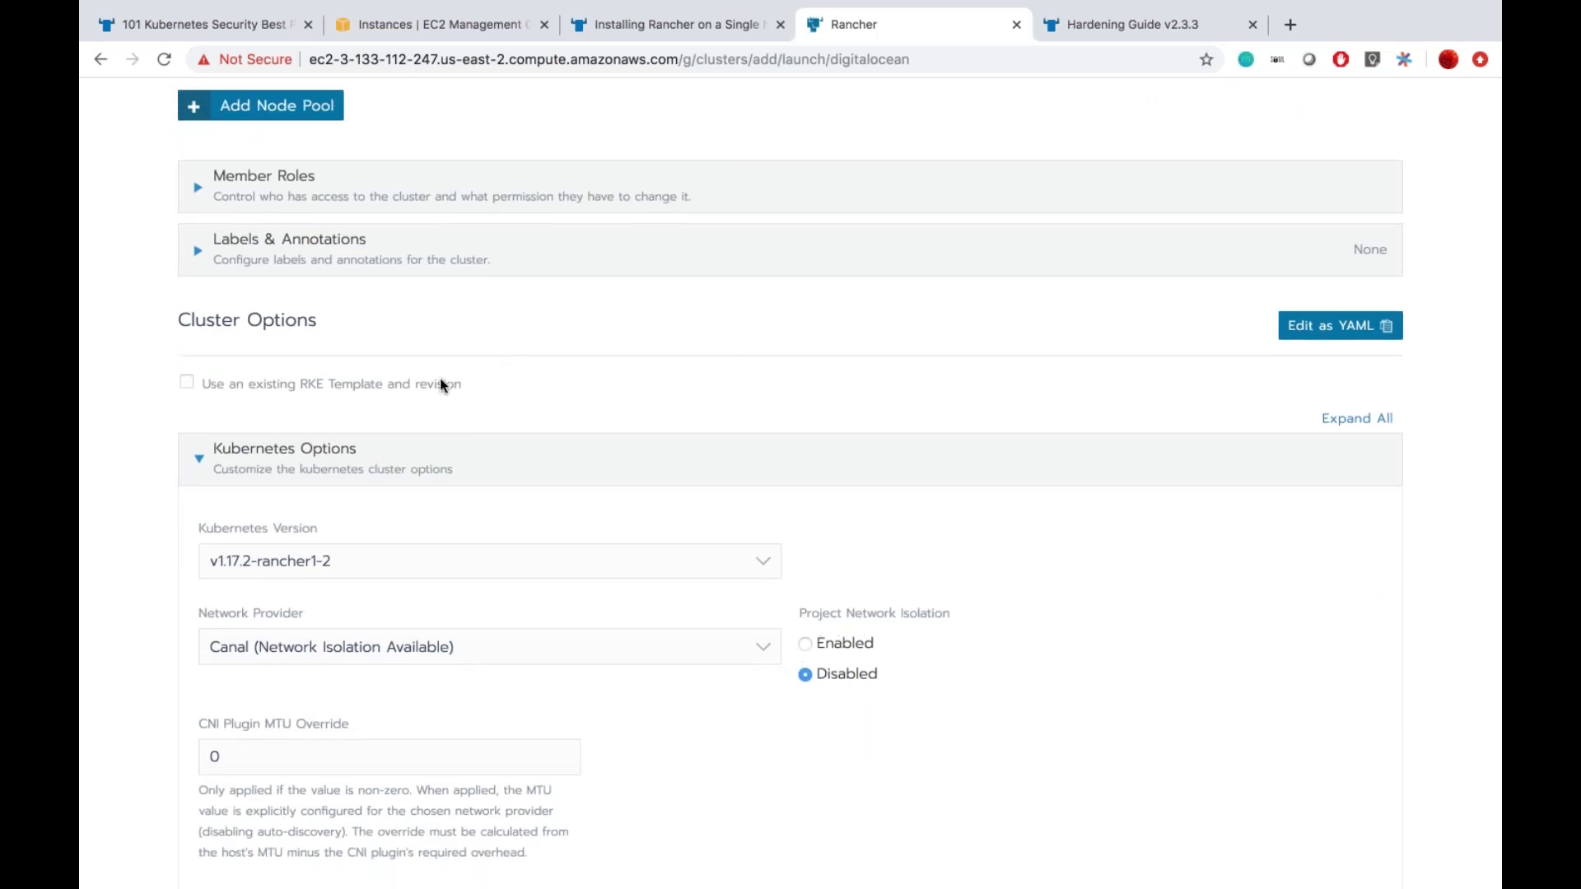
click(438, 381)
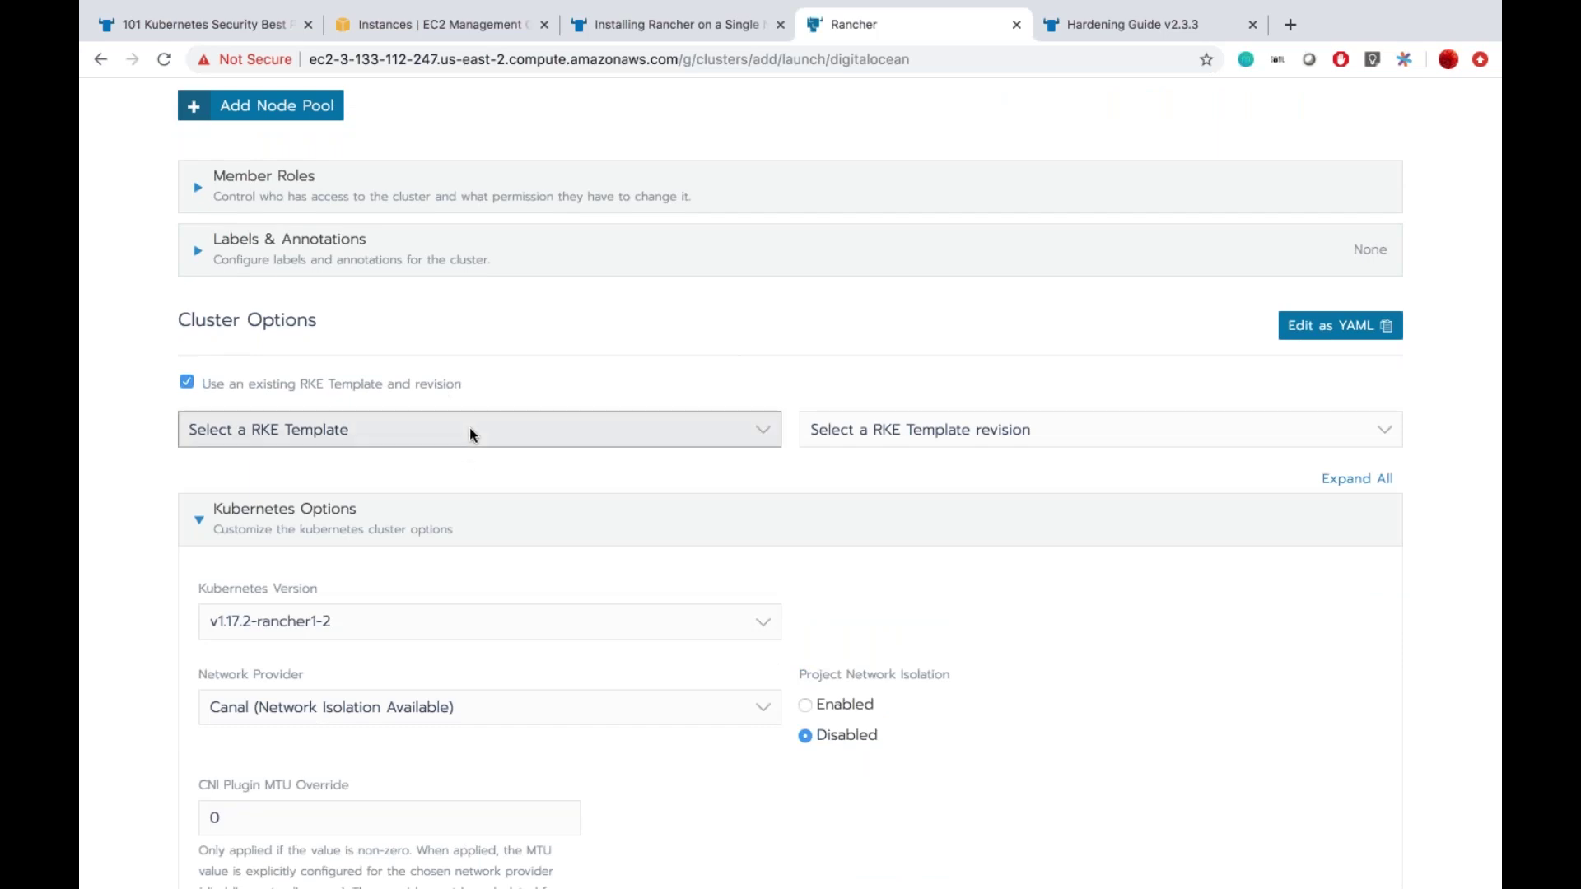
click(470, 429)
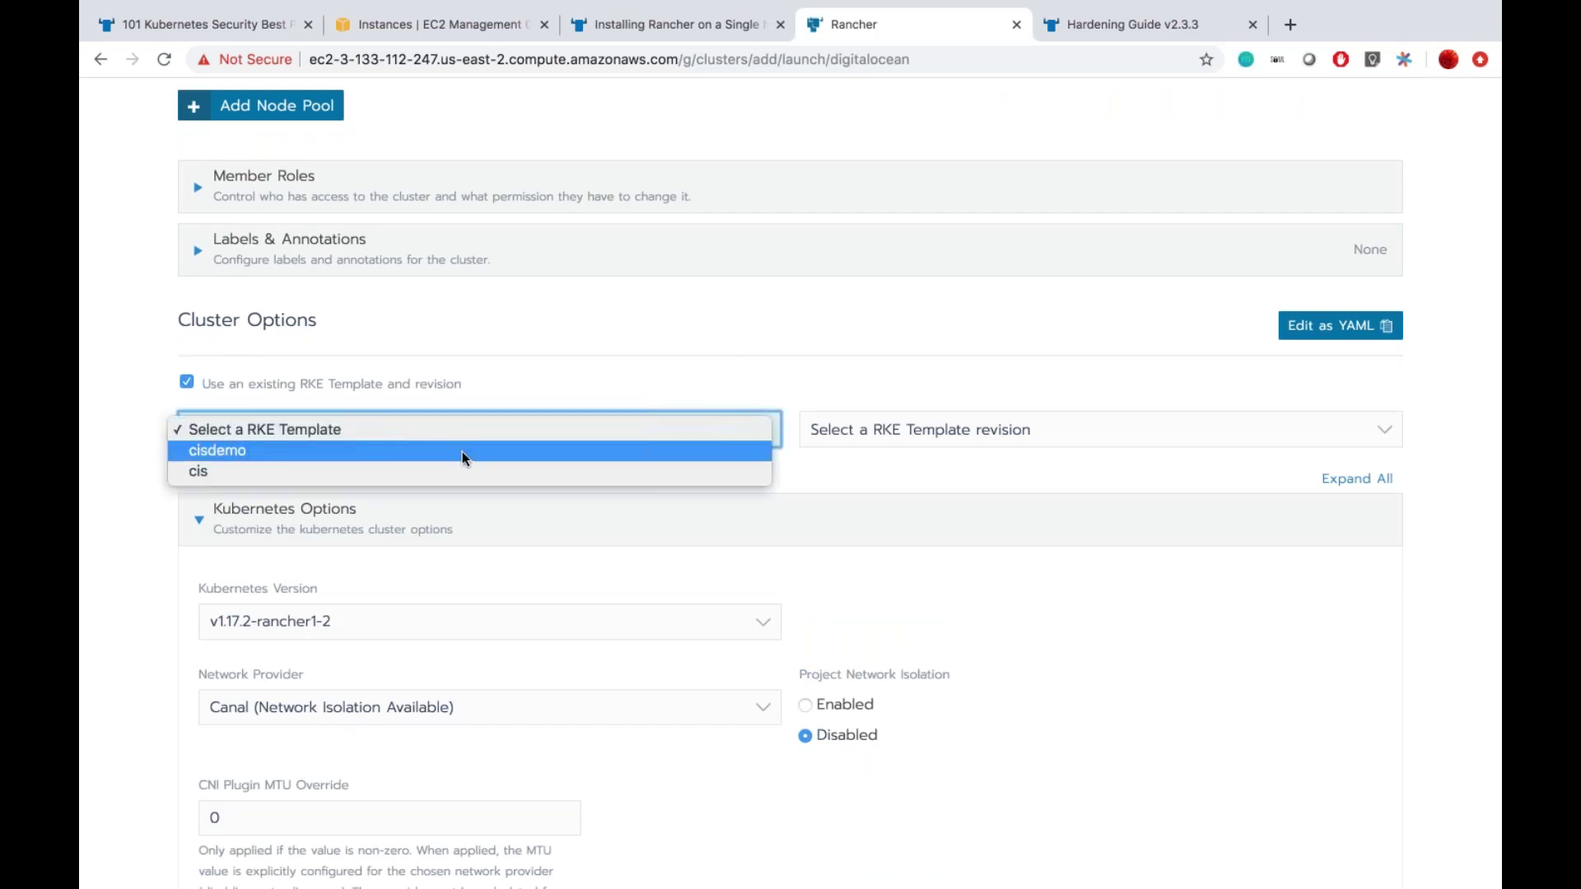
click(462, 451)
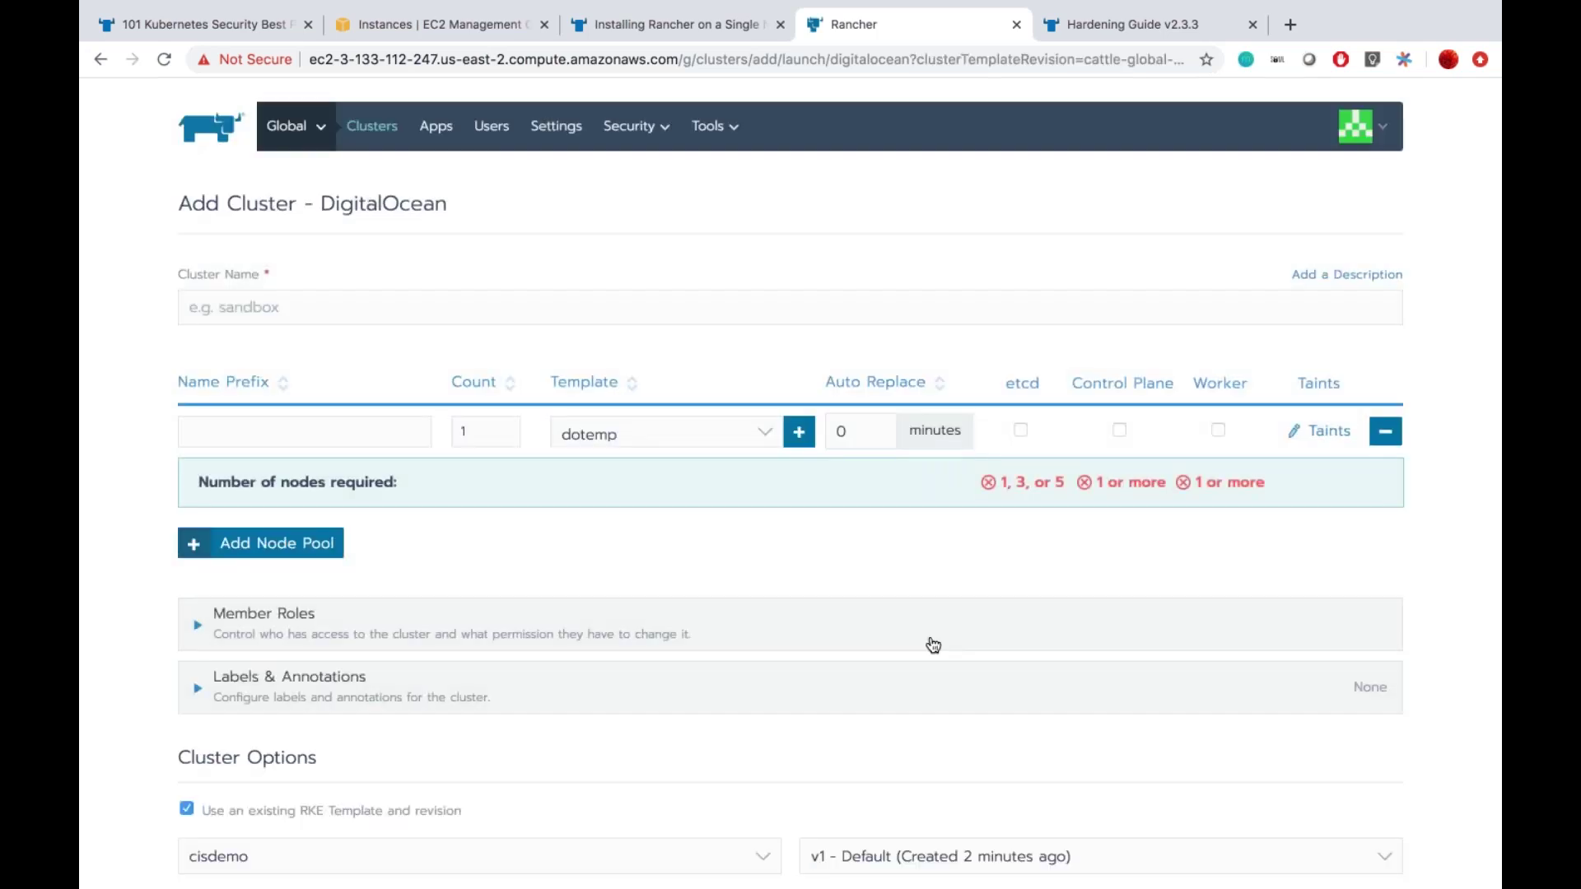
Step: Examine the Kubernetes, private registry, advanced and authorized endpoint options that the cisdemo template applies to the cluster
scroll(933, 645, down, 3)
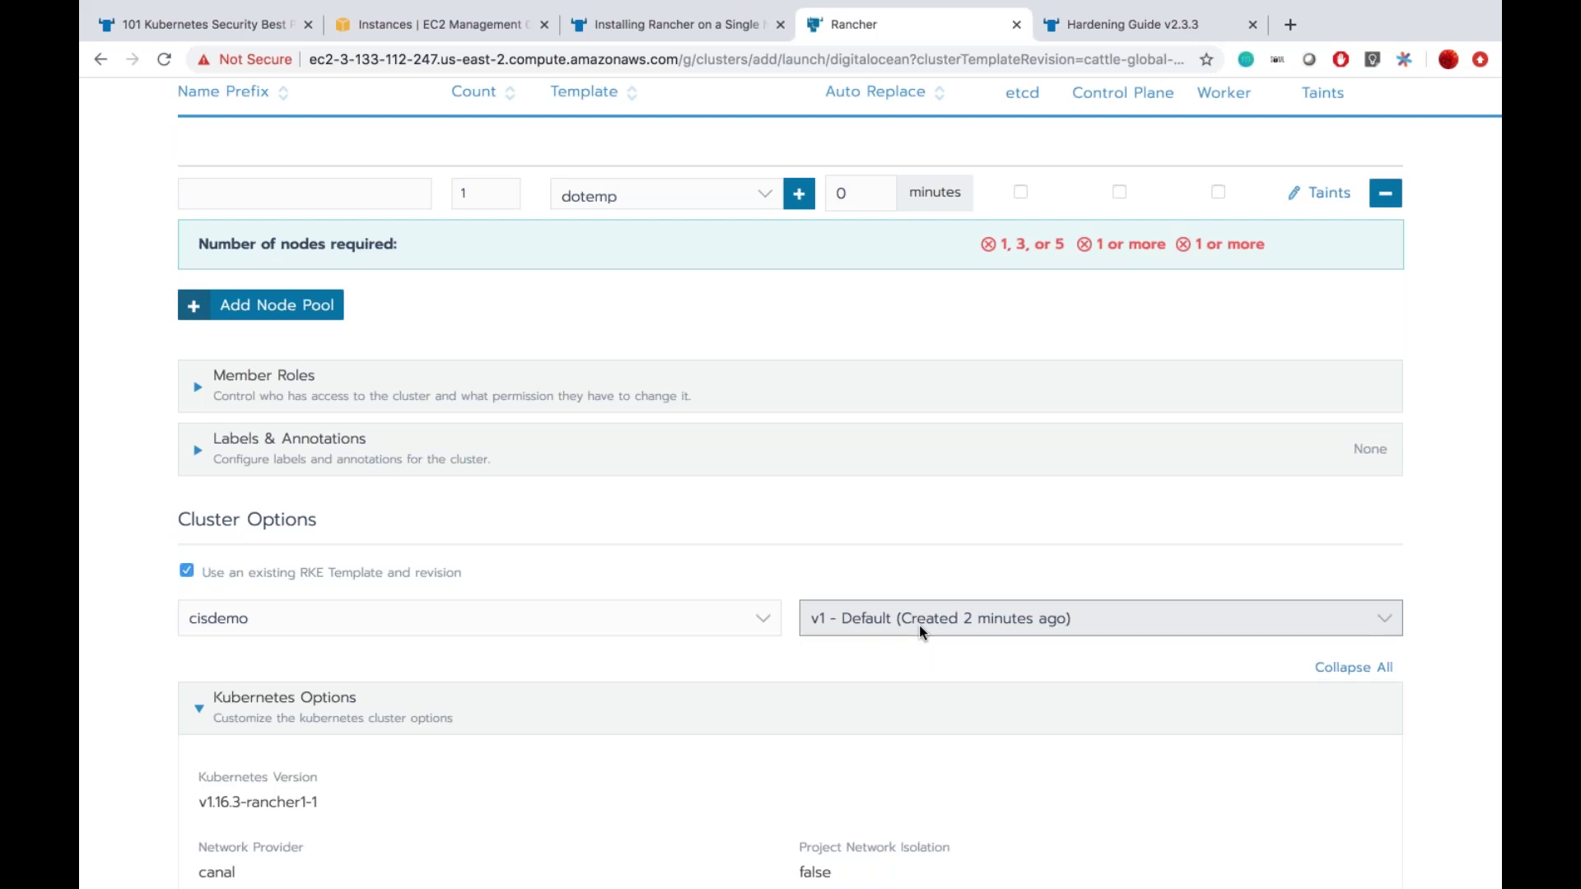
scroll(919, 626, down, 2)
click(756, 328)
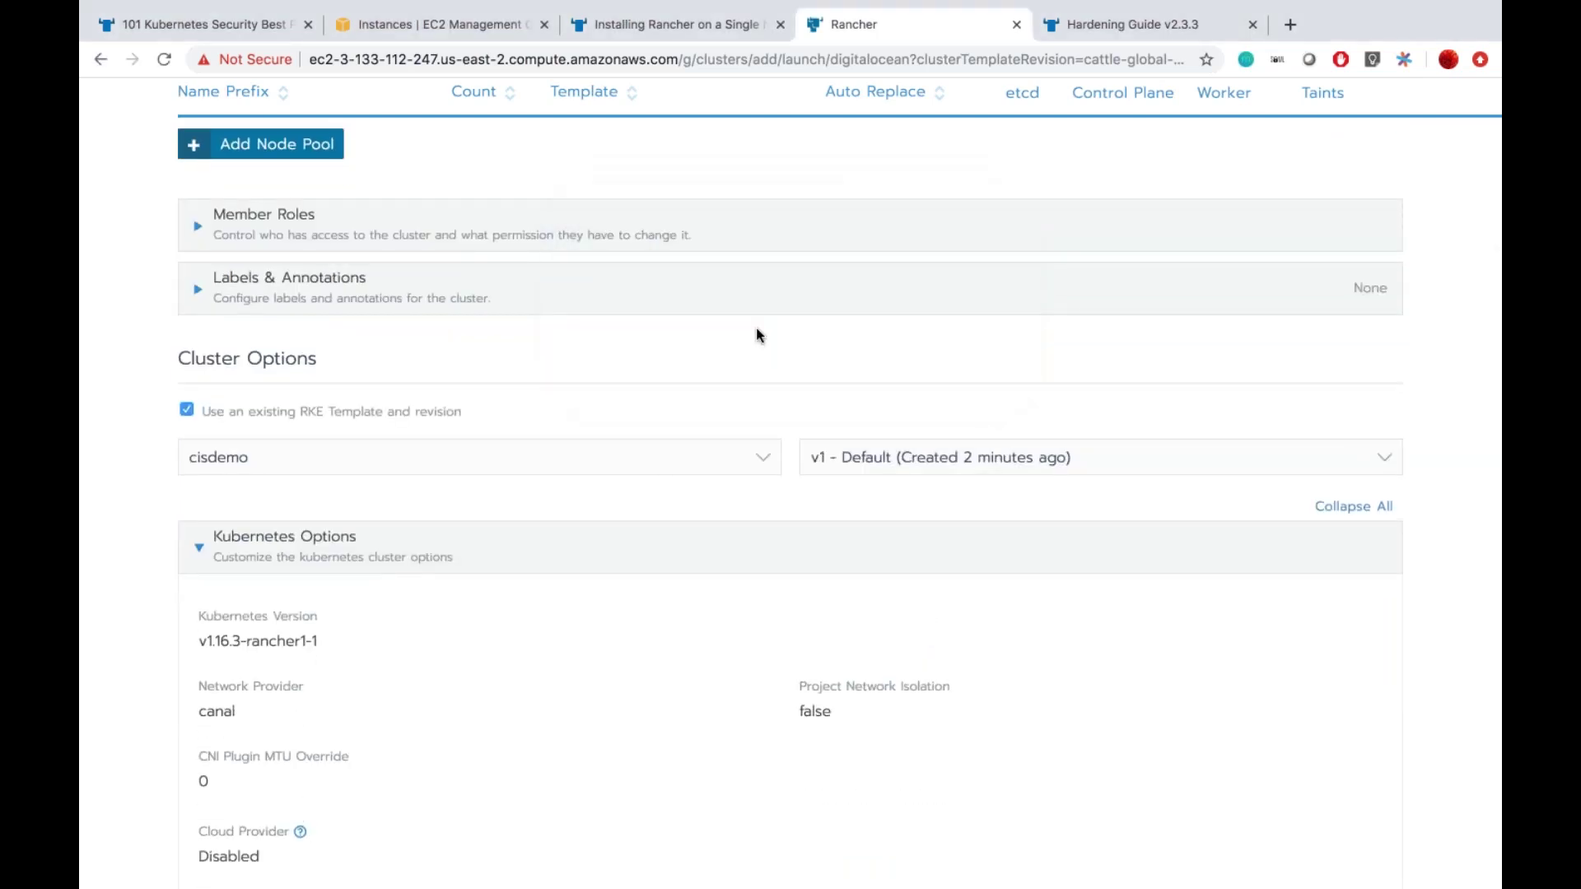
scroll(614, 549, down, 4)
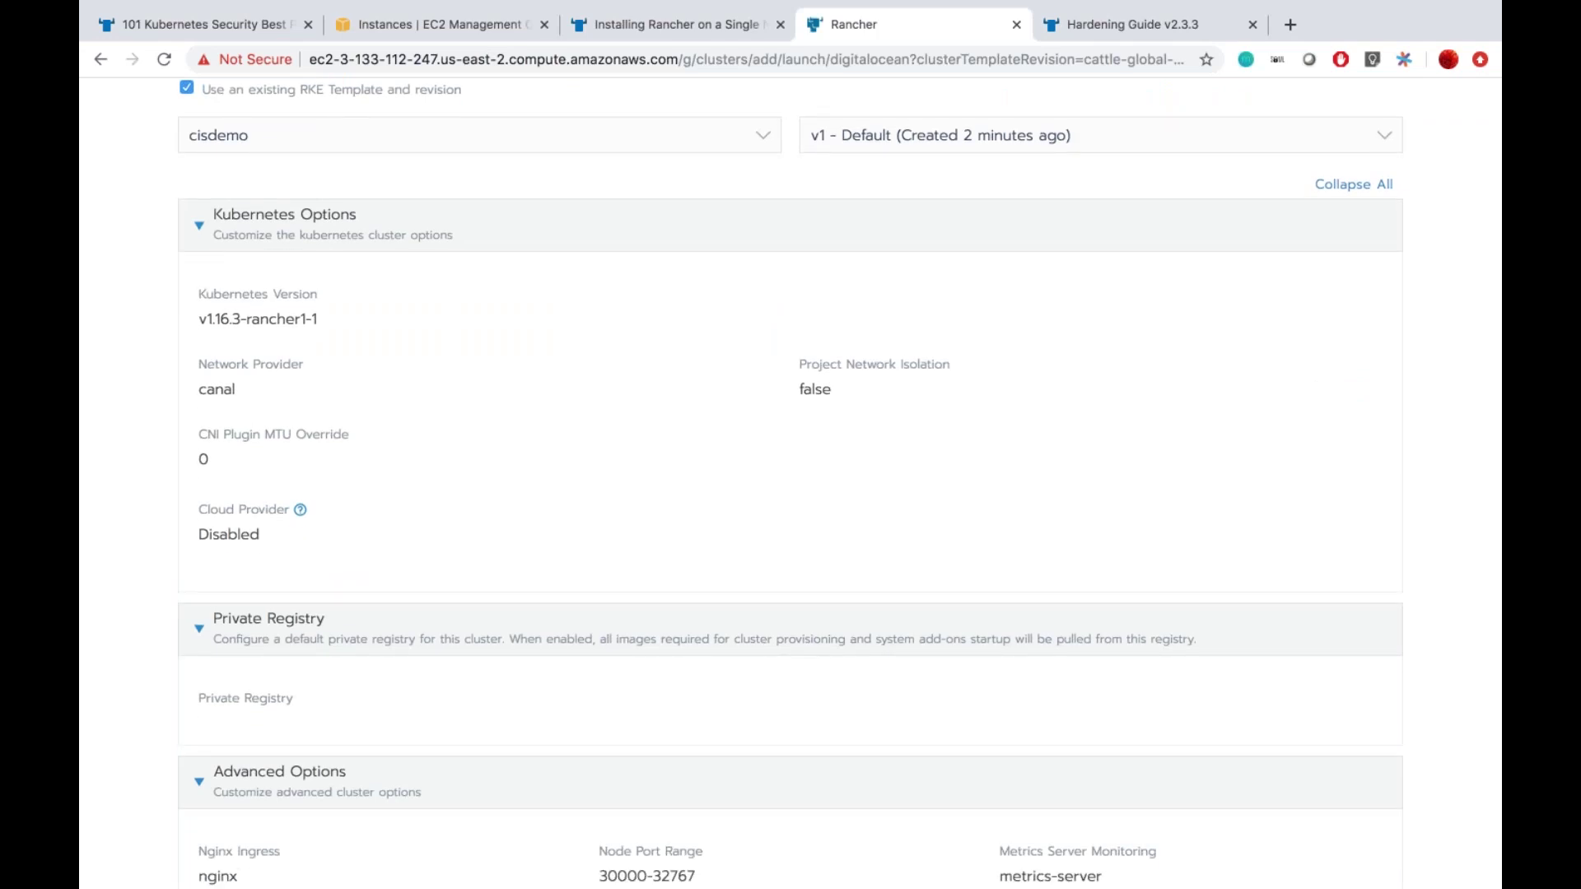
scroll(840, 480, down, 2)
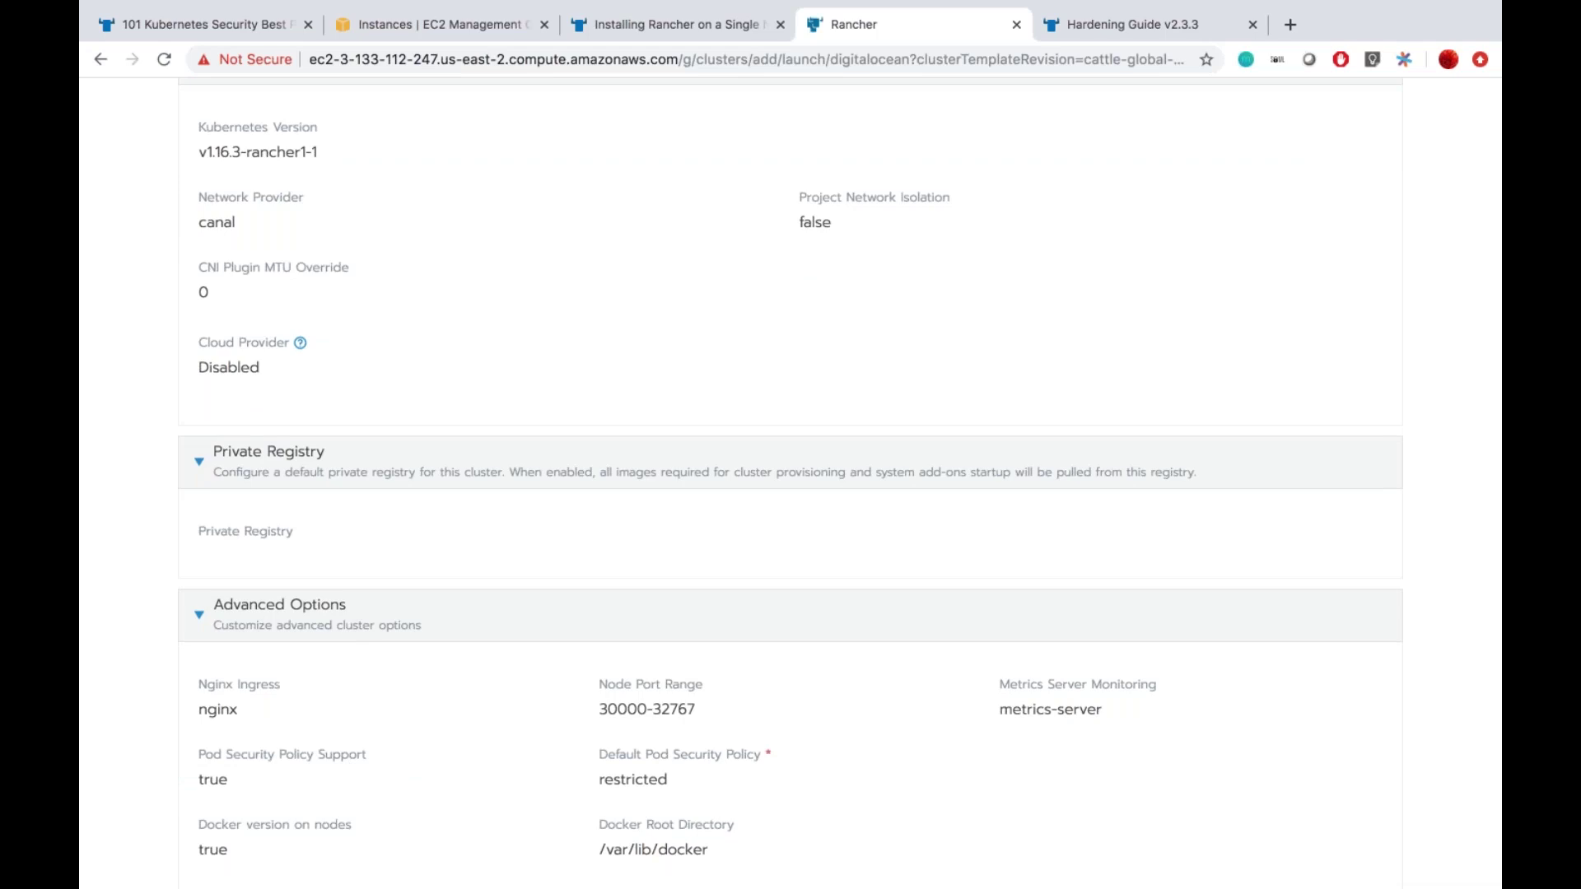
double_click(220, 151)
click(558, 304)
scroll(557, 305, down, 6)
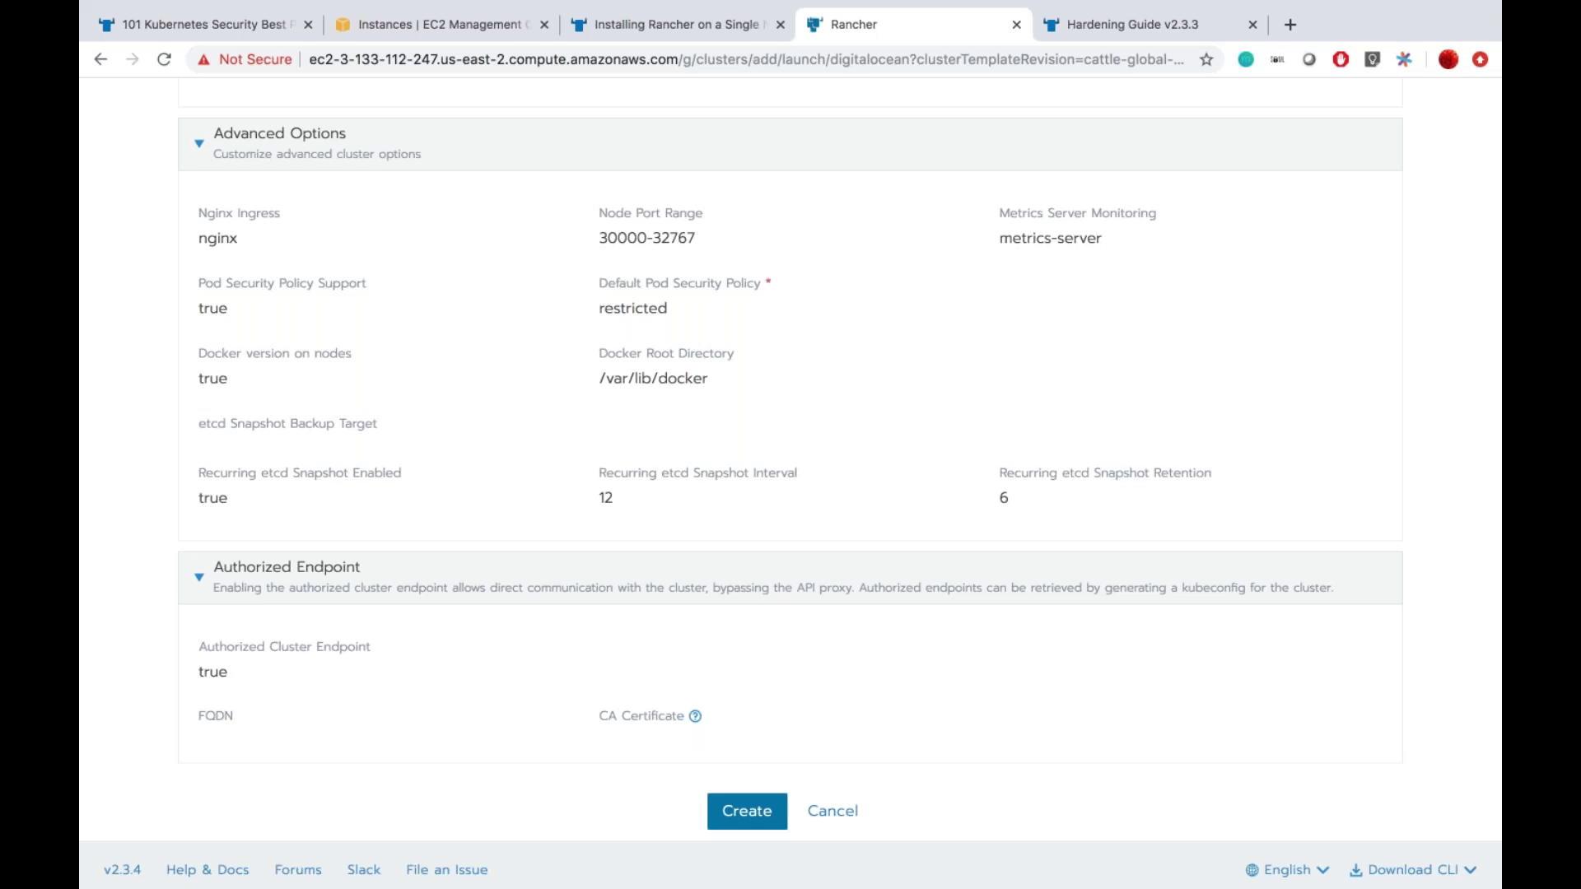
scroll(791, 494, up, 8)
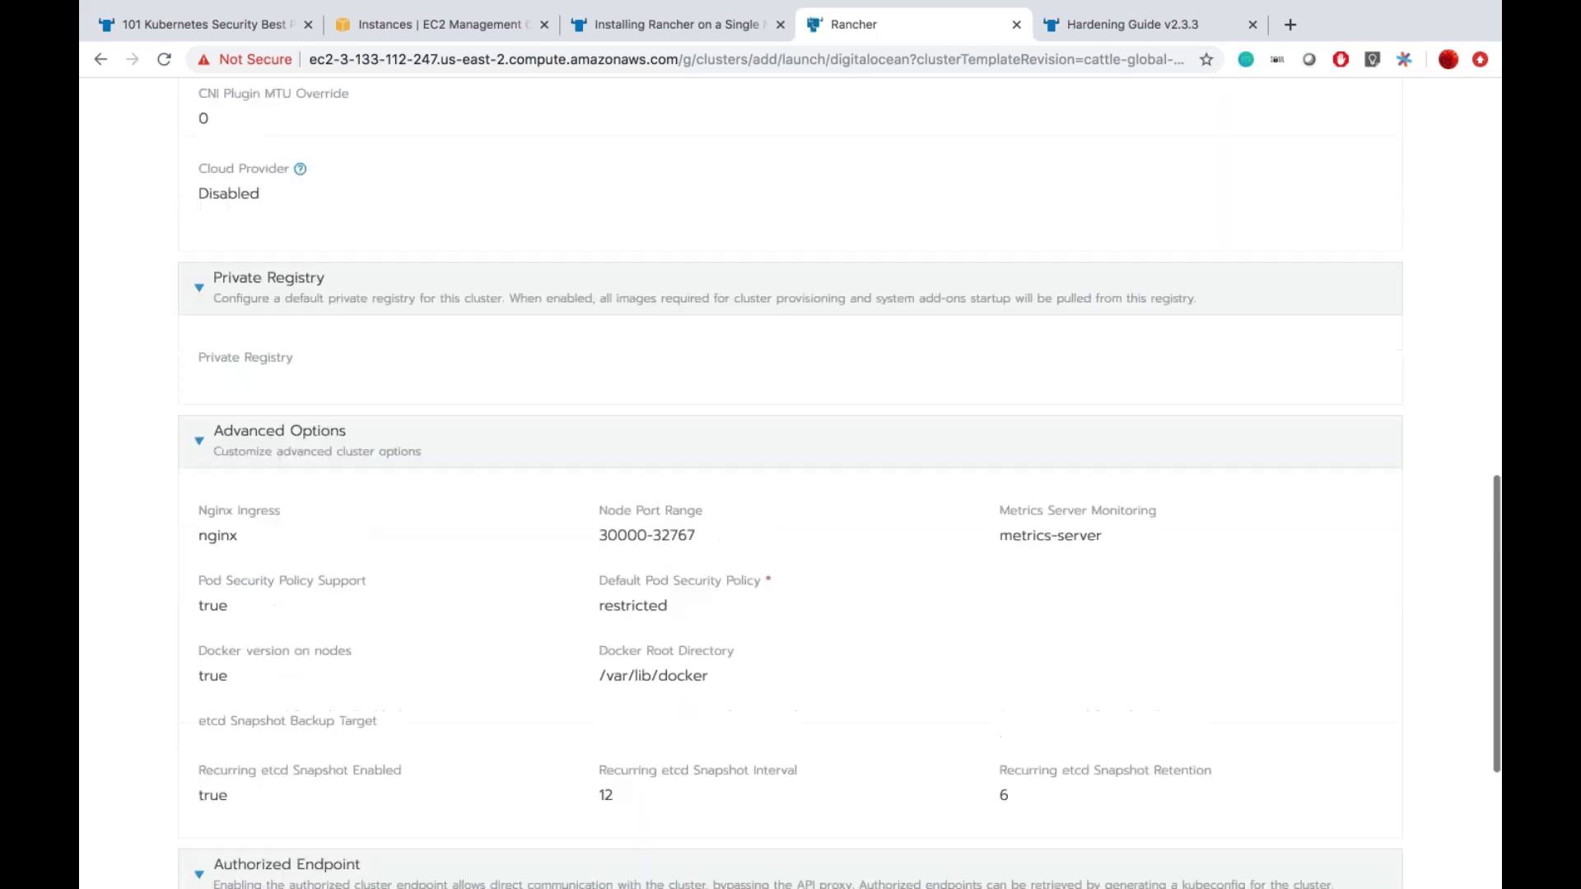
scroll(791, 494, up, 2)
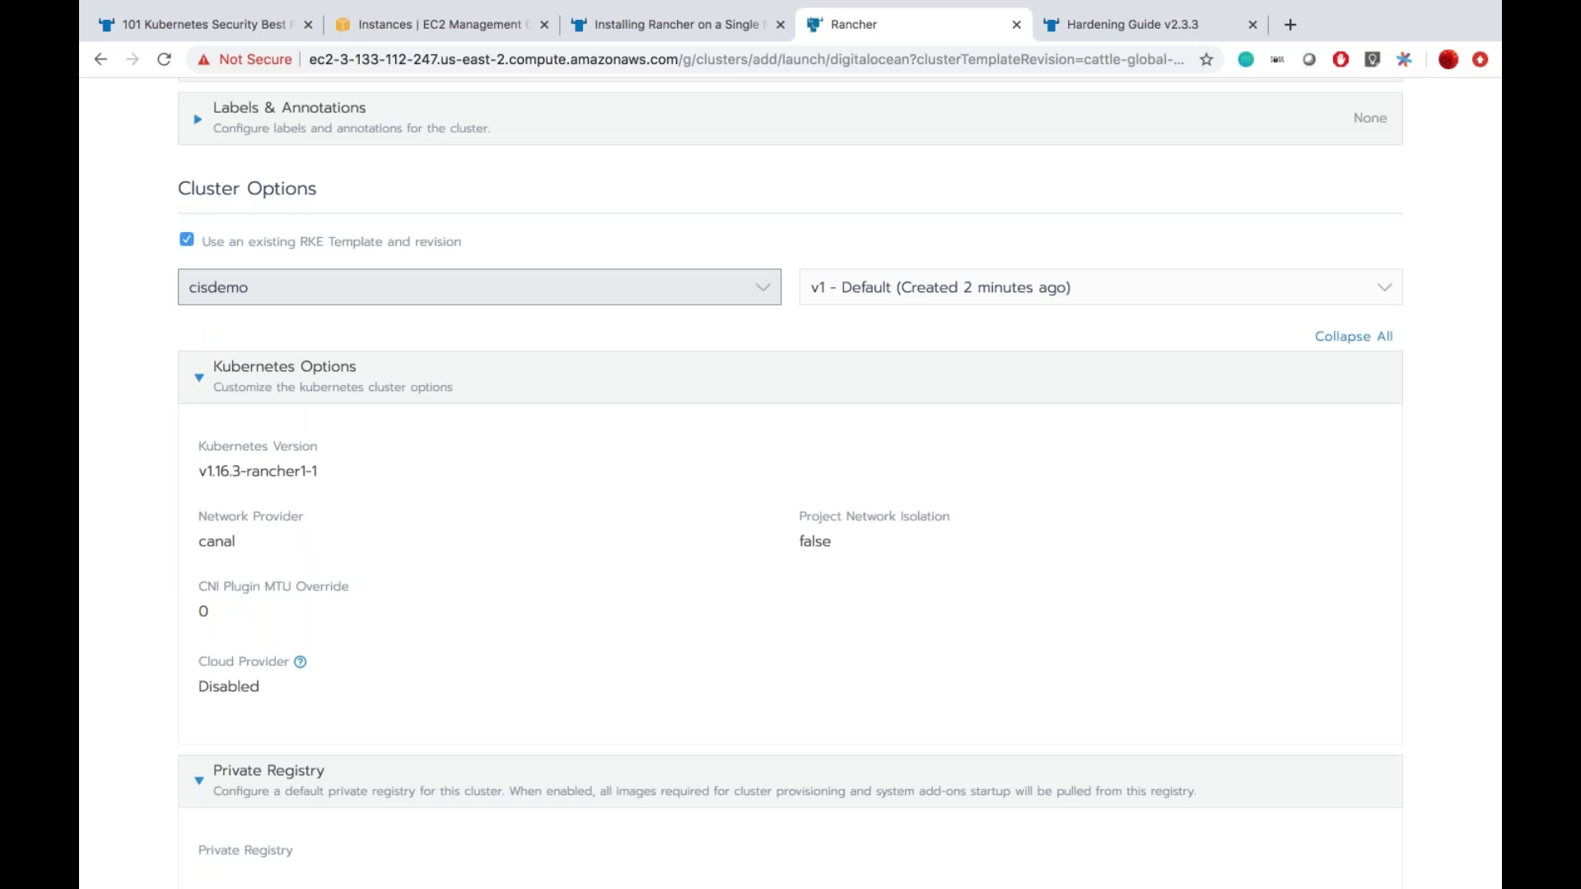
key(super+Tab)
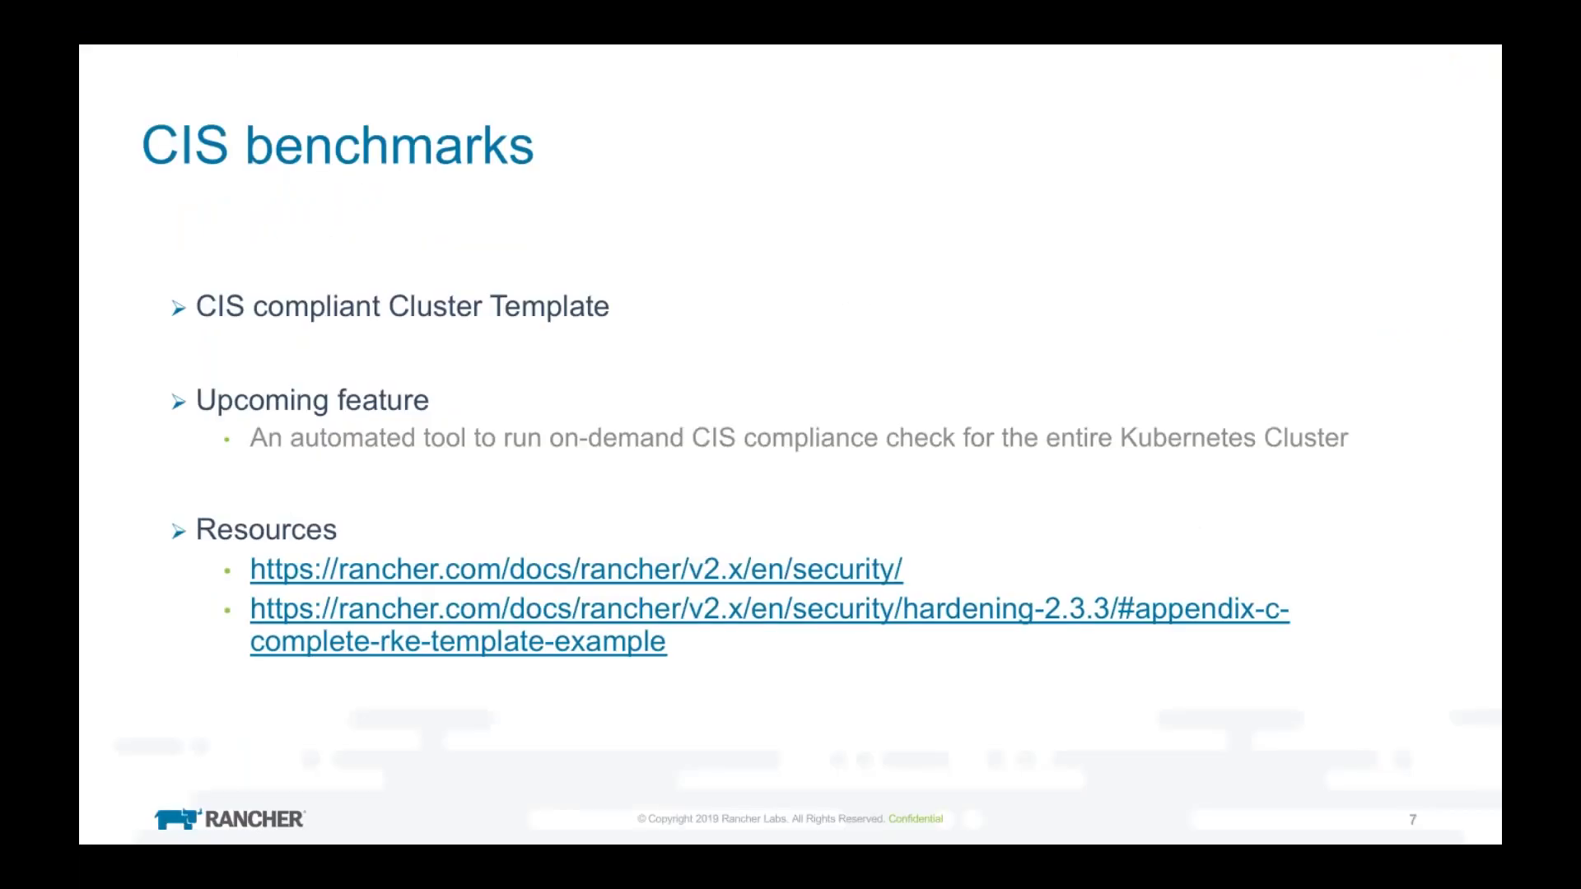
key(Right)
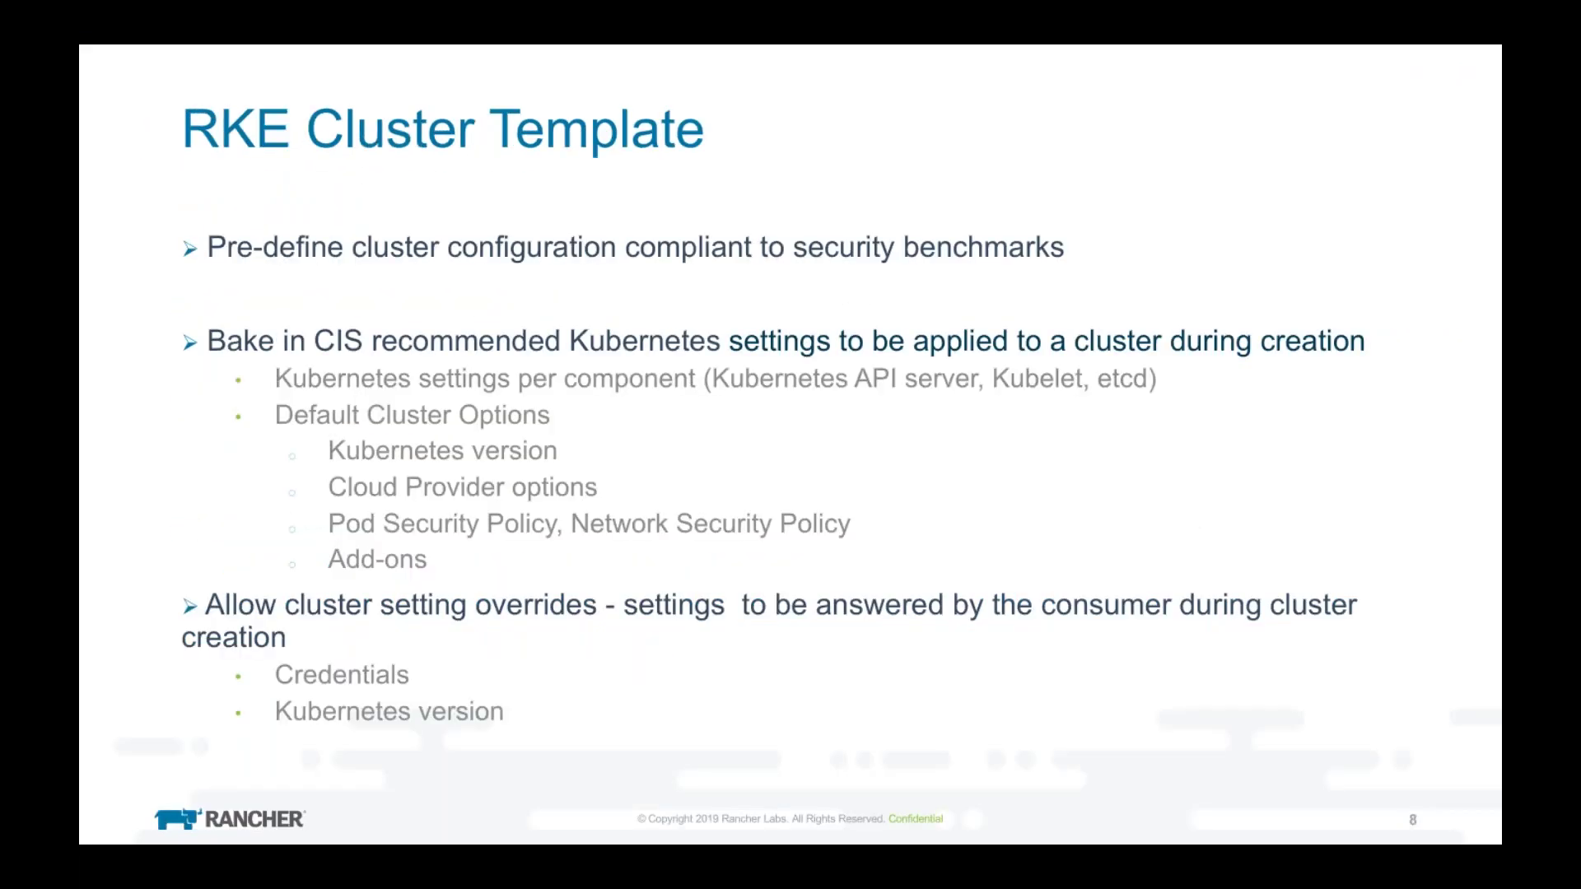
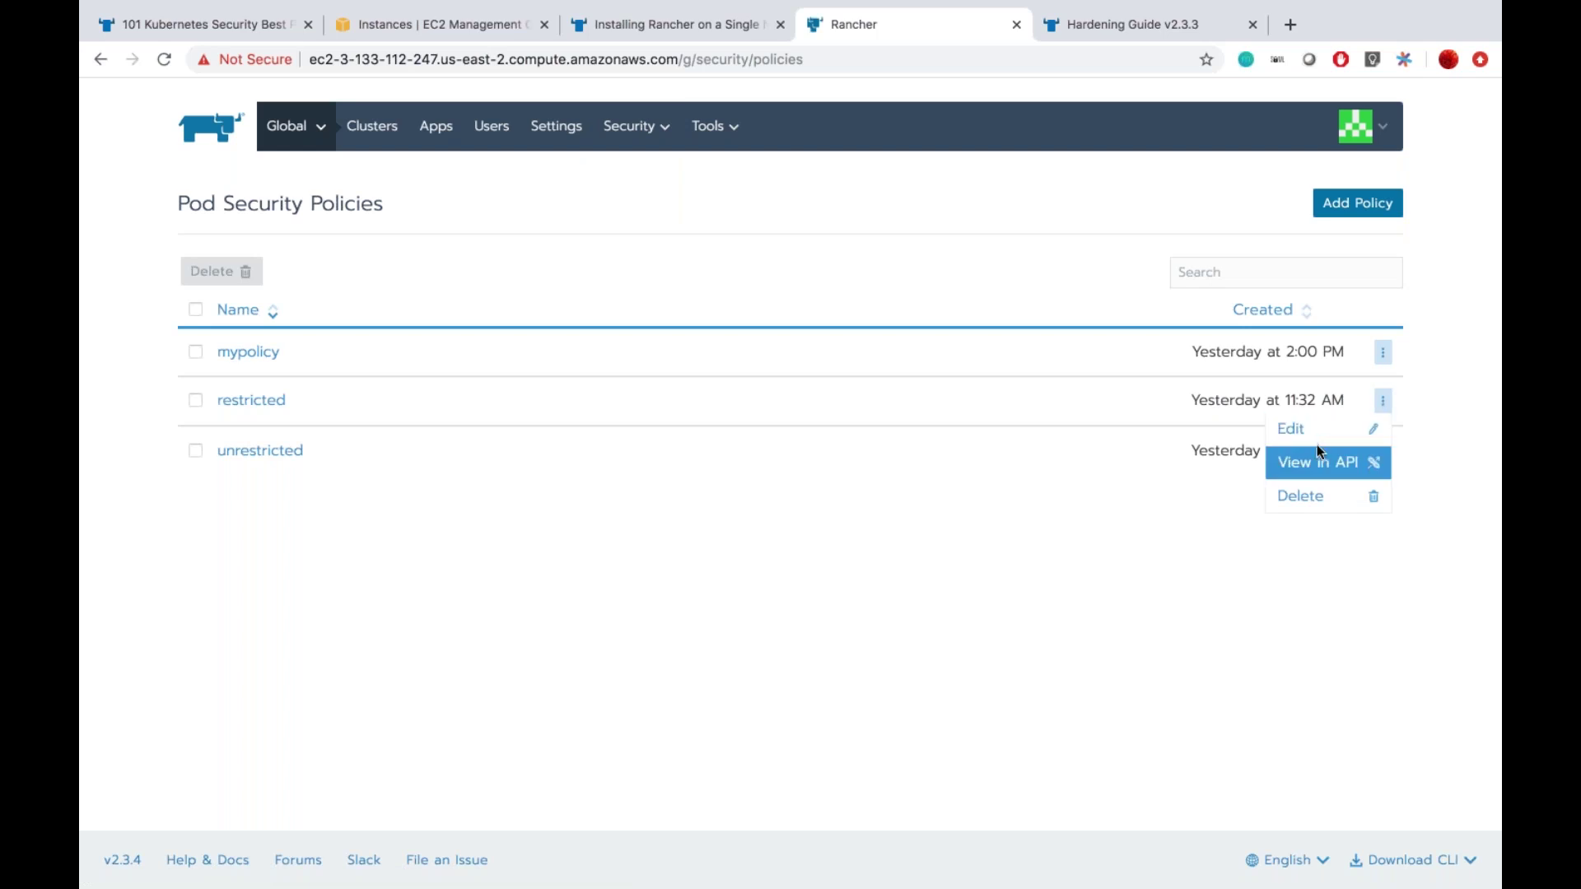
Step: Open the restricted pod security policy for editing and examine its basic policy settings
click(1318, 432)
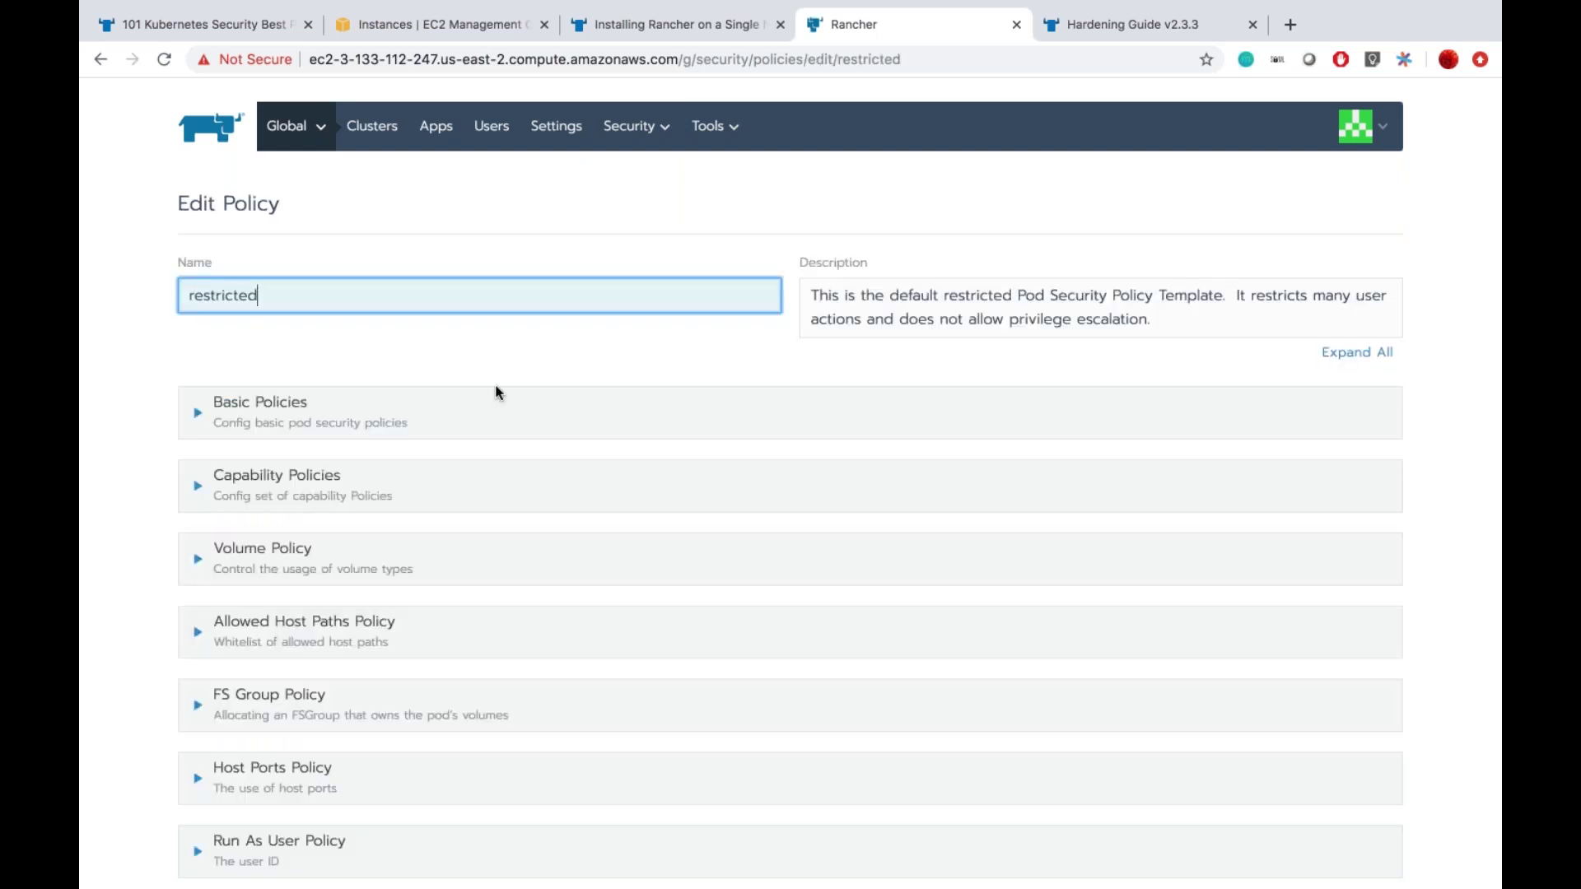
click(469, 412)
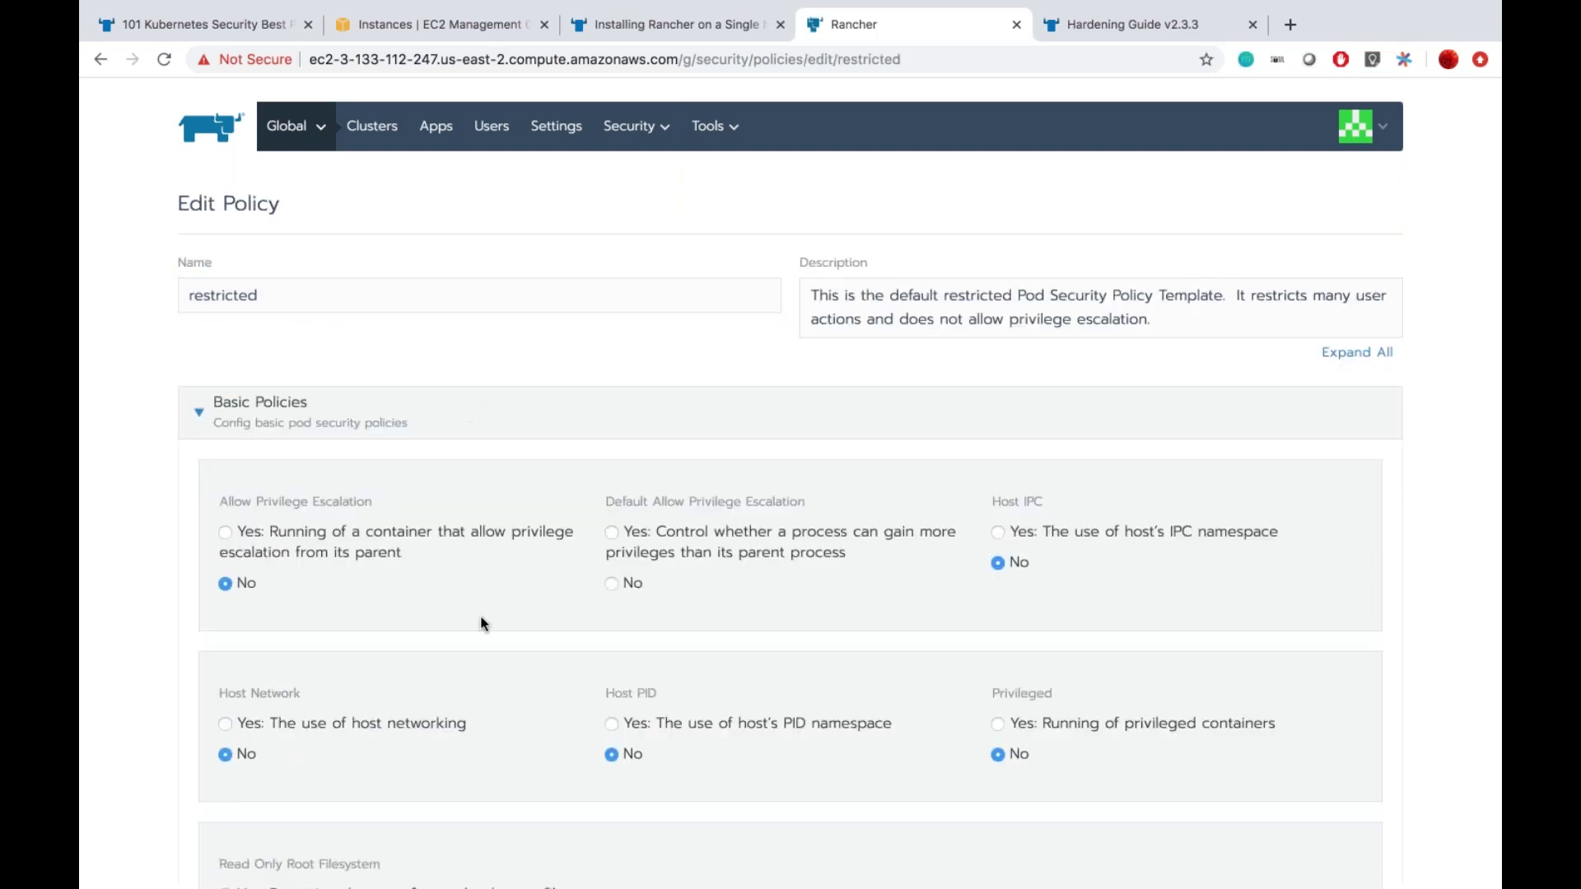
scroll(481, 615, down, 2)
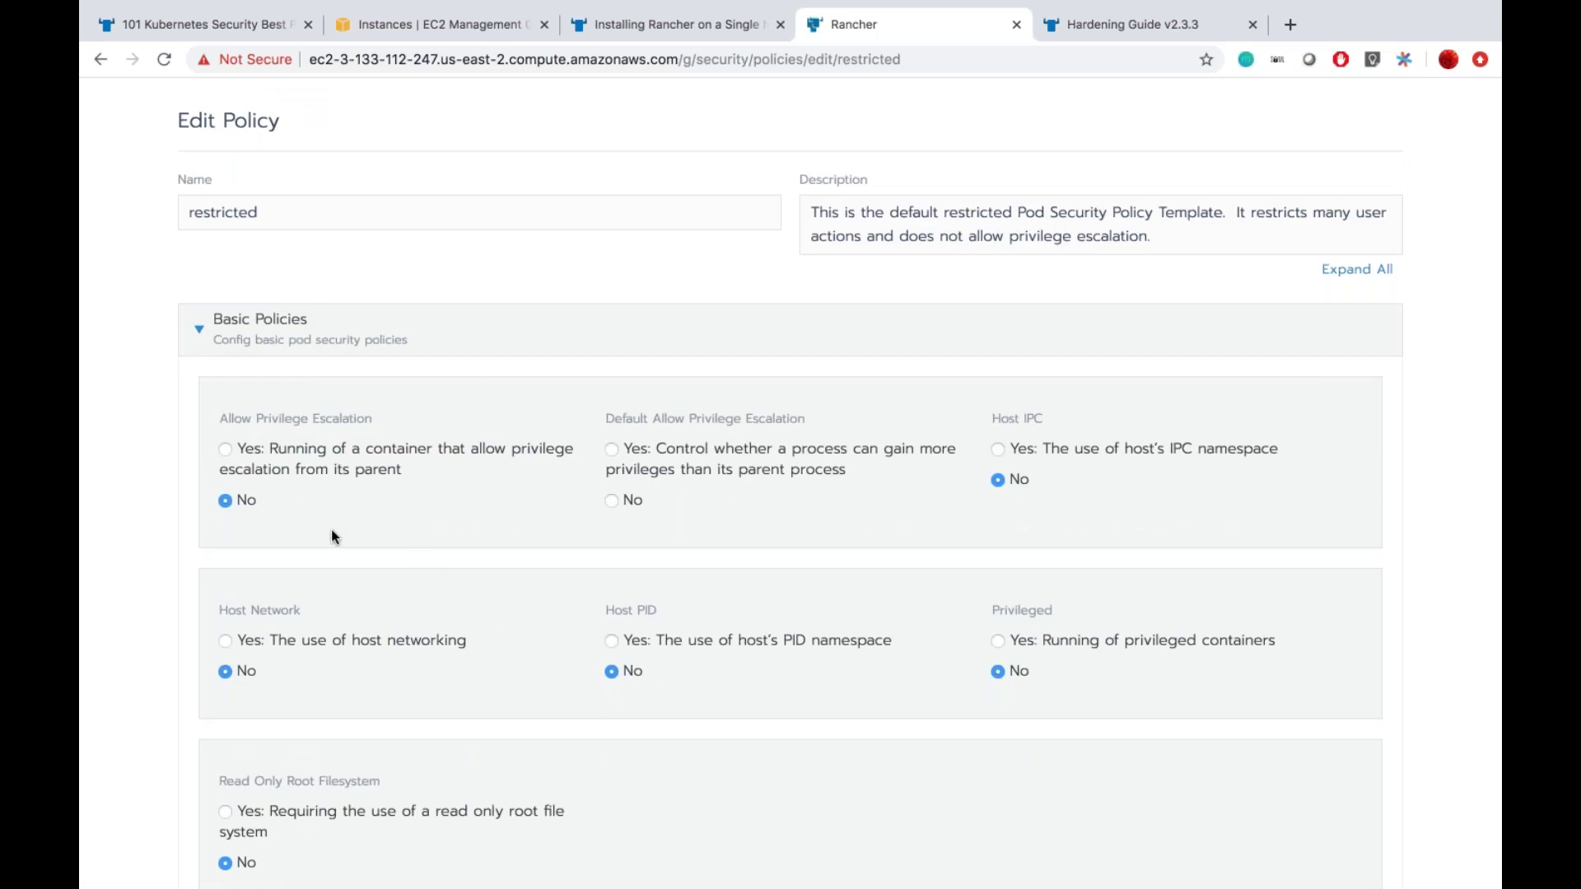
scroll(332, 532, down, 2)
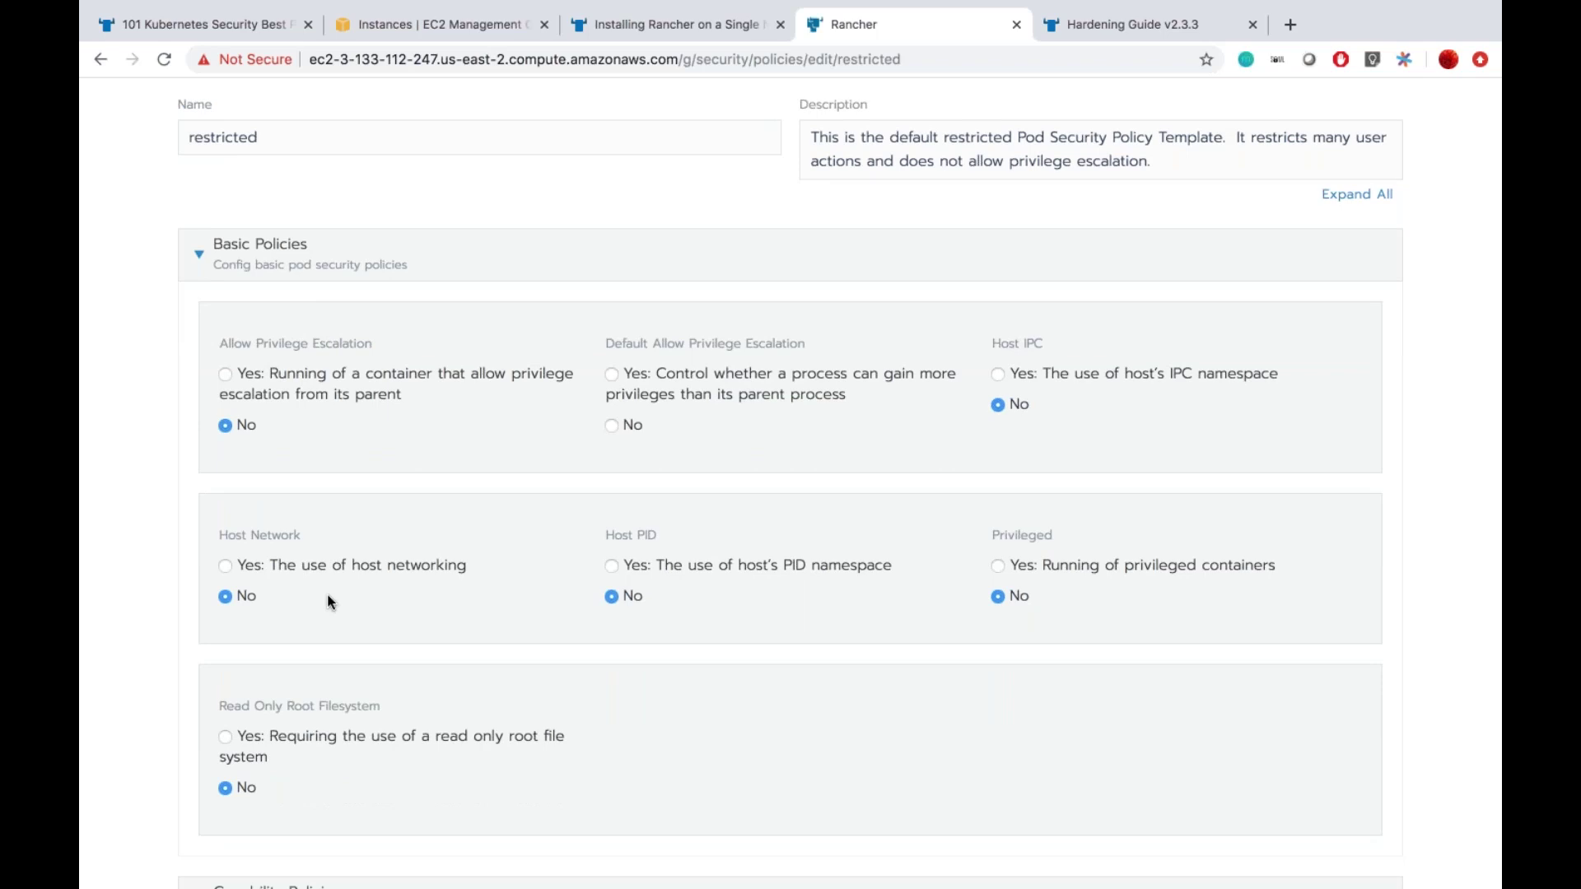
scroll(328, 595, down, 3)
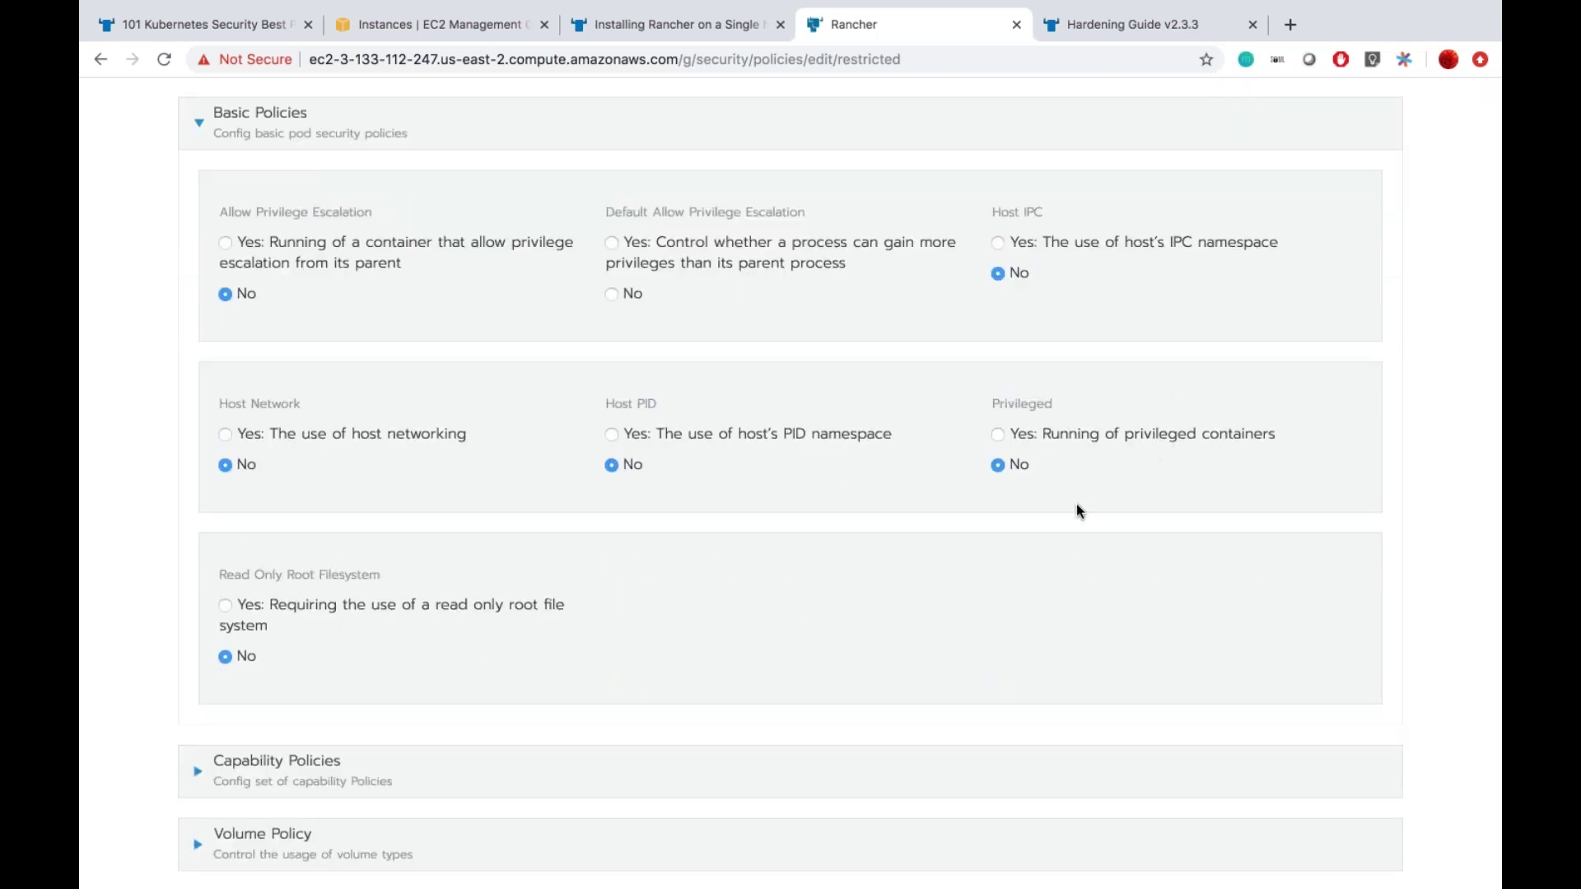
scroll(1077, 505, up, 7)
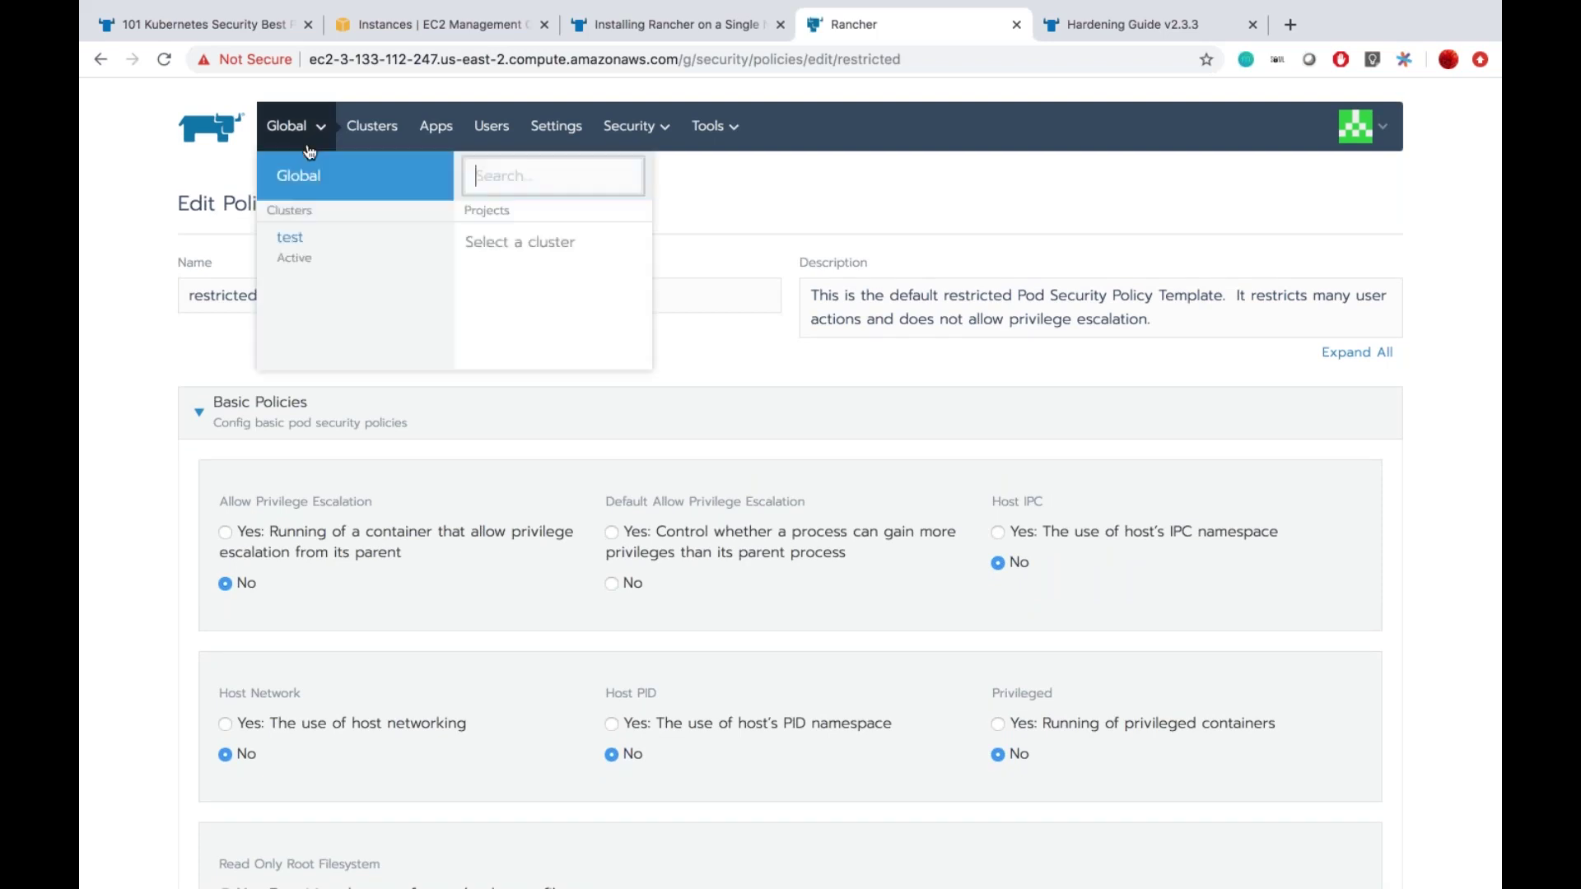
Step: Return to the pod security policy list, open a blank policy form and review its configurable sections
mouse_move(646, 134)
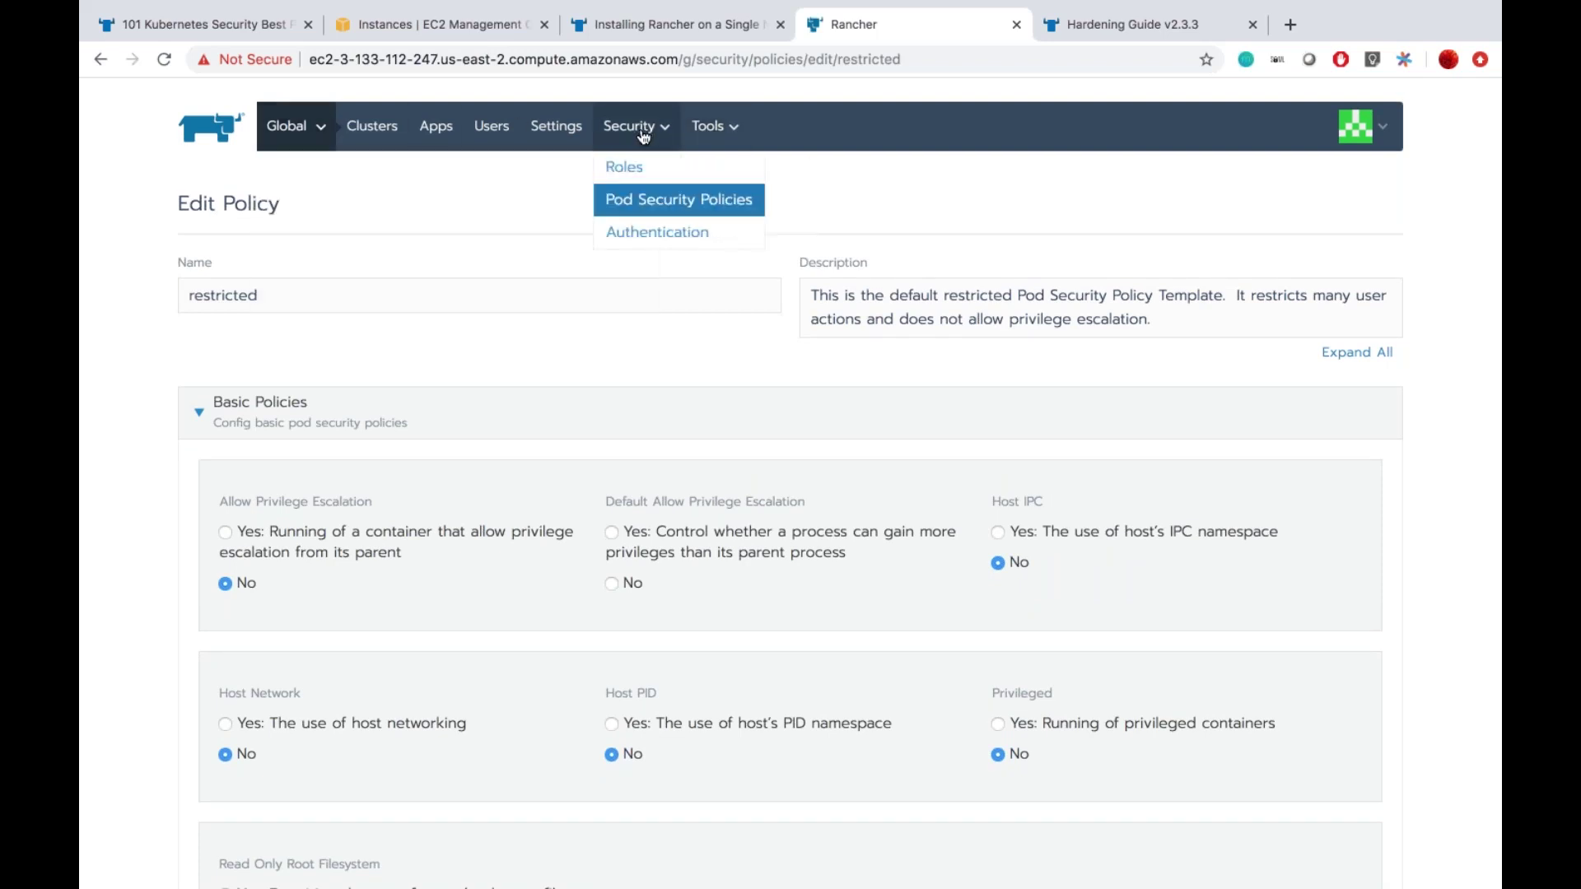
click(644, 200)
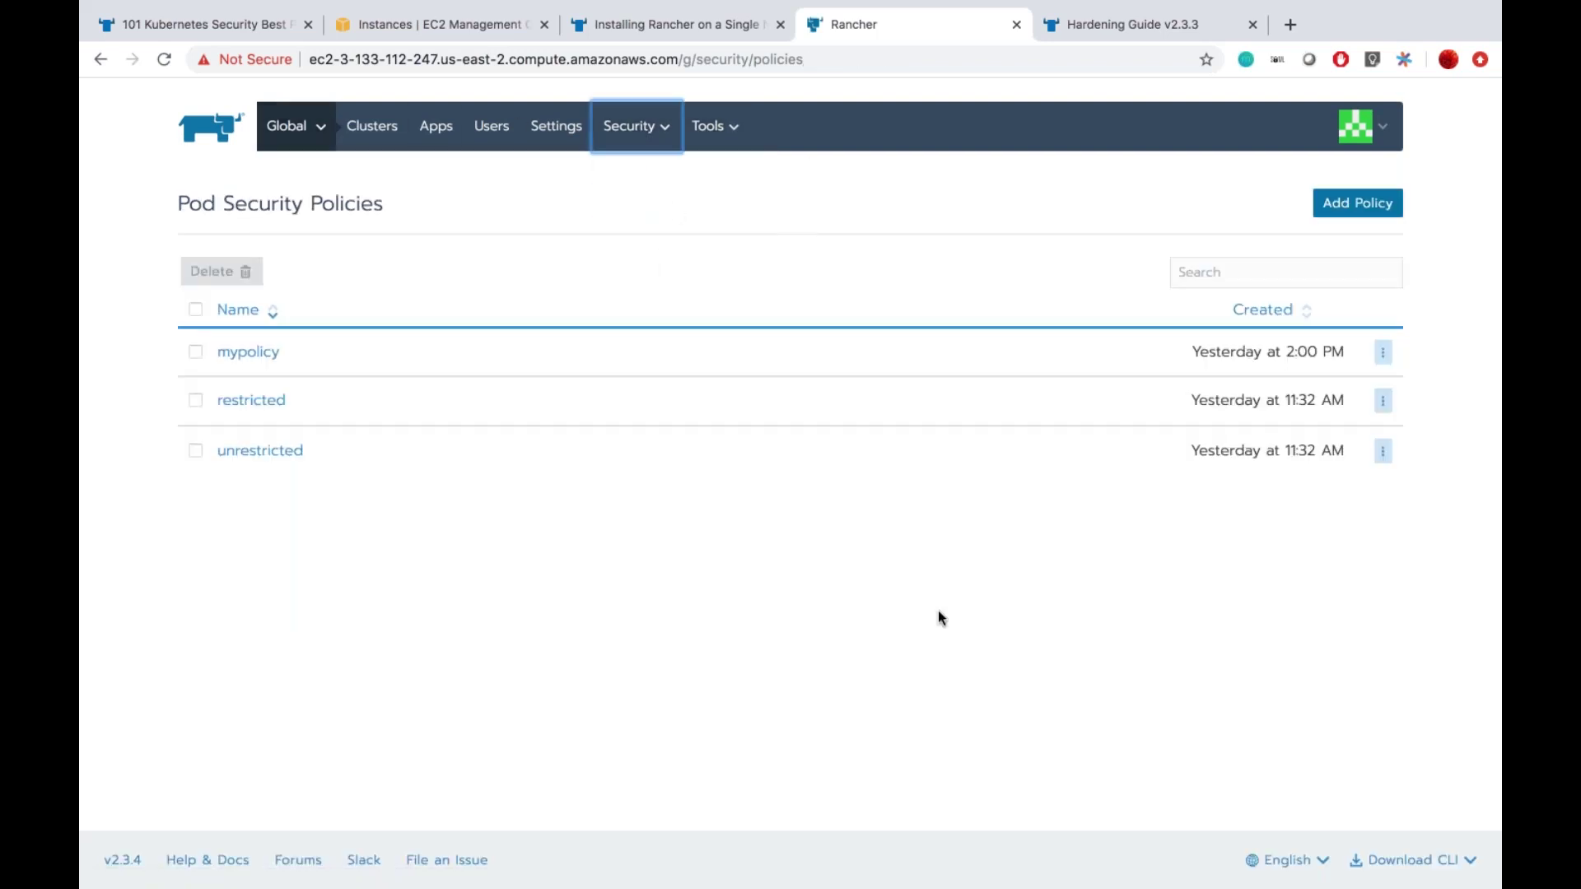
click(1368, 214)
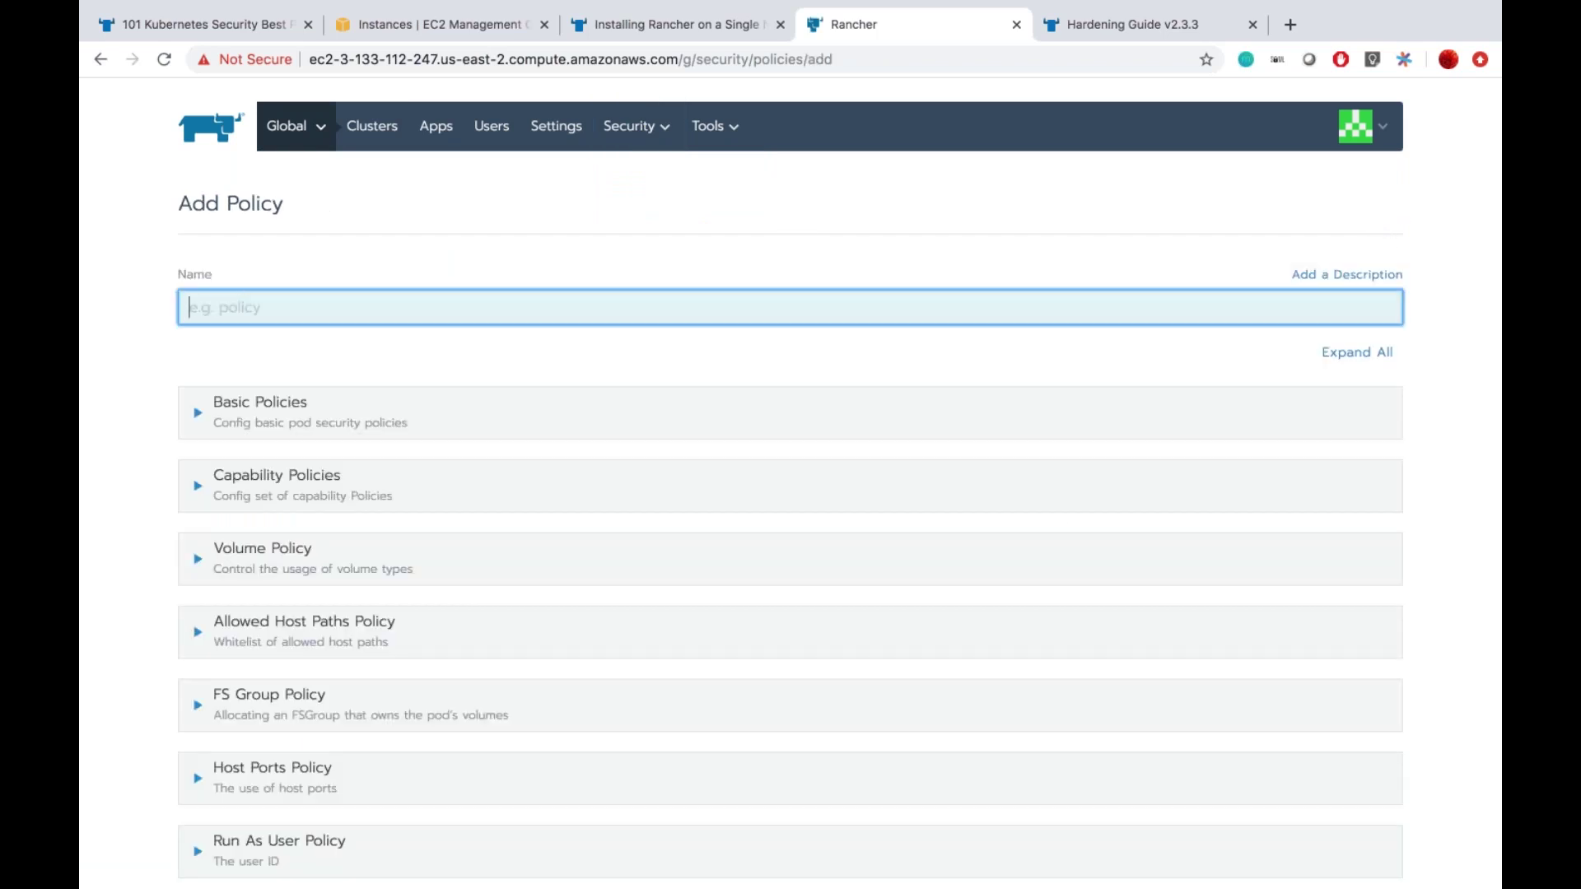
scroll(702, 553, down, 2)
scroll(839, 483, down, 1)
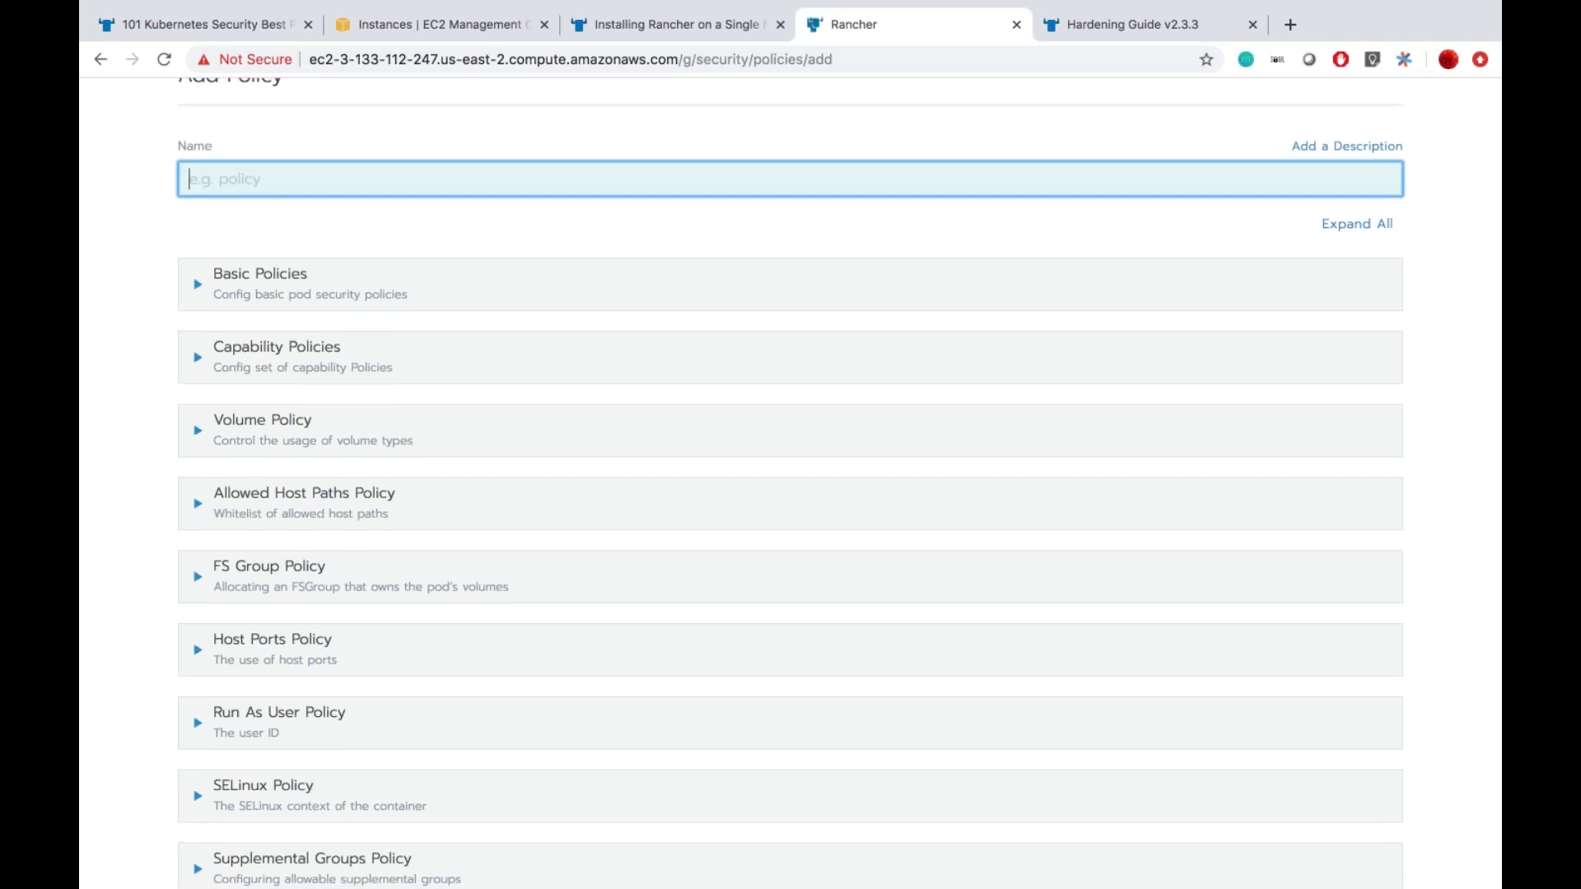
scroll(297, 164, up, 3)
Step: Go to the global cluster list and start adding a new cluster on DigitalOcean
click(295, 127)
click(291, 177)
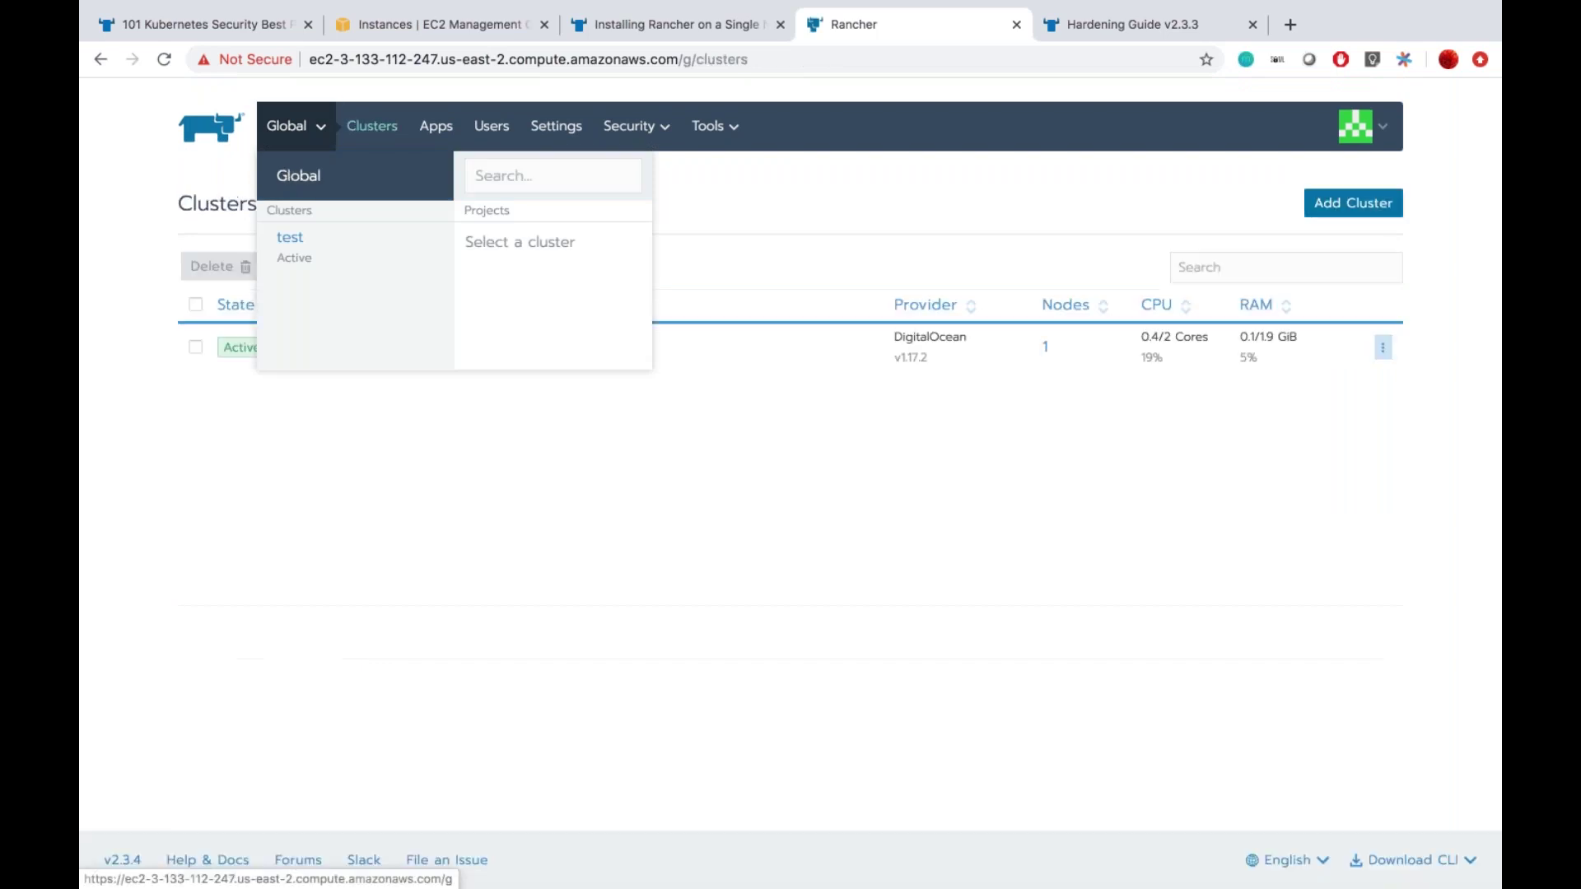
click(1380, 216)
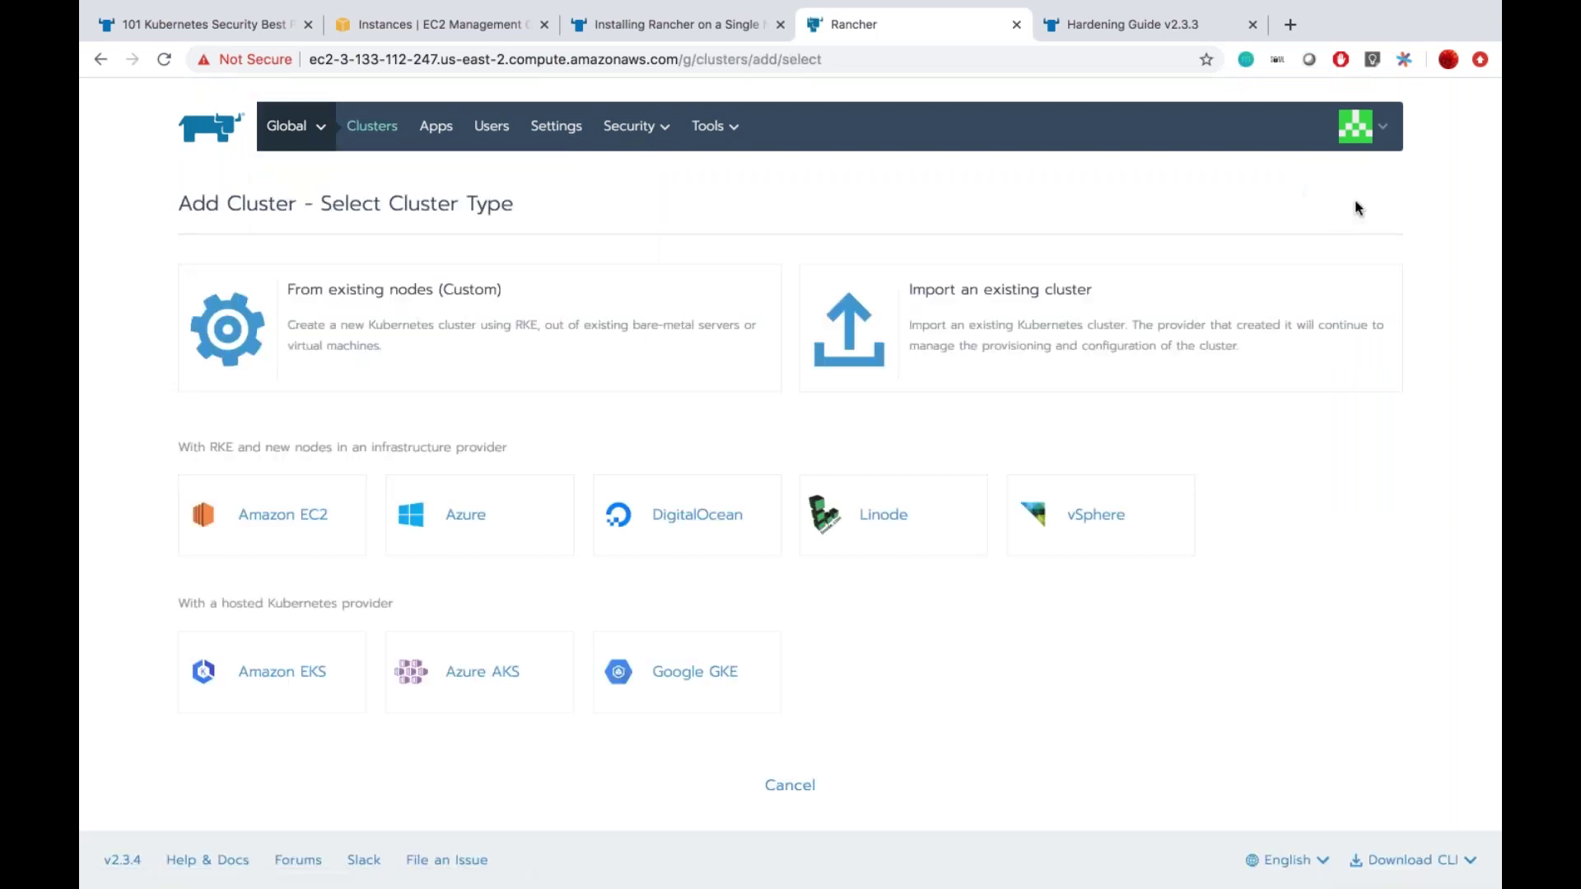
click(716, 508)
Step: Review the new DigitalOcean cluster's Kubernetes options and expand its advanced options to examine the pod security settings
scroll(791, 494, down, 15)
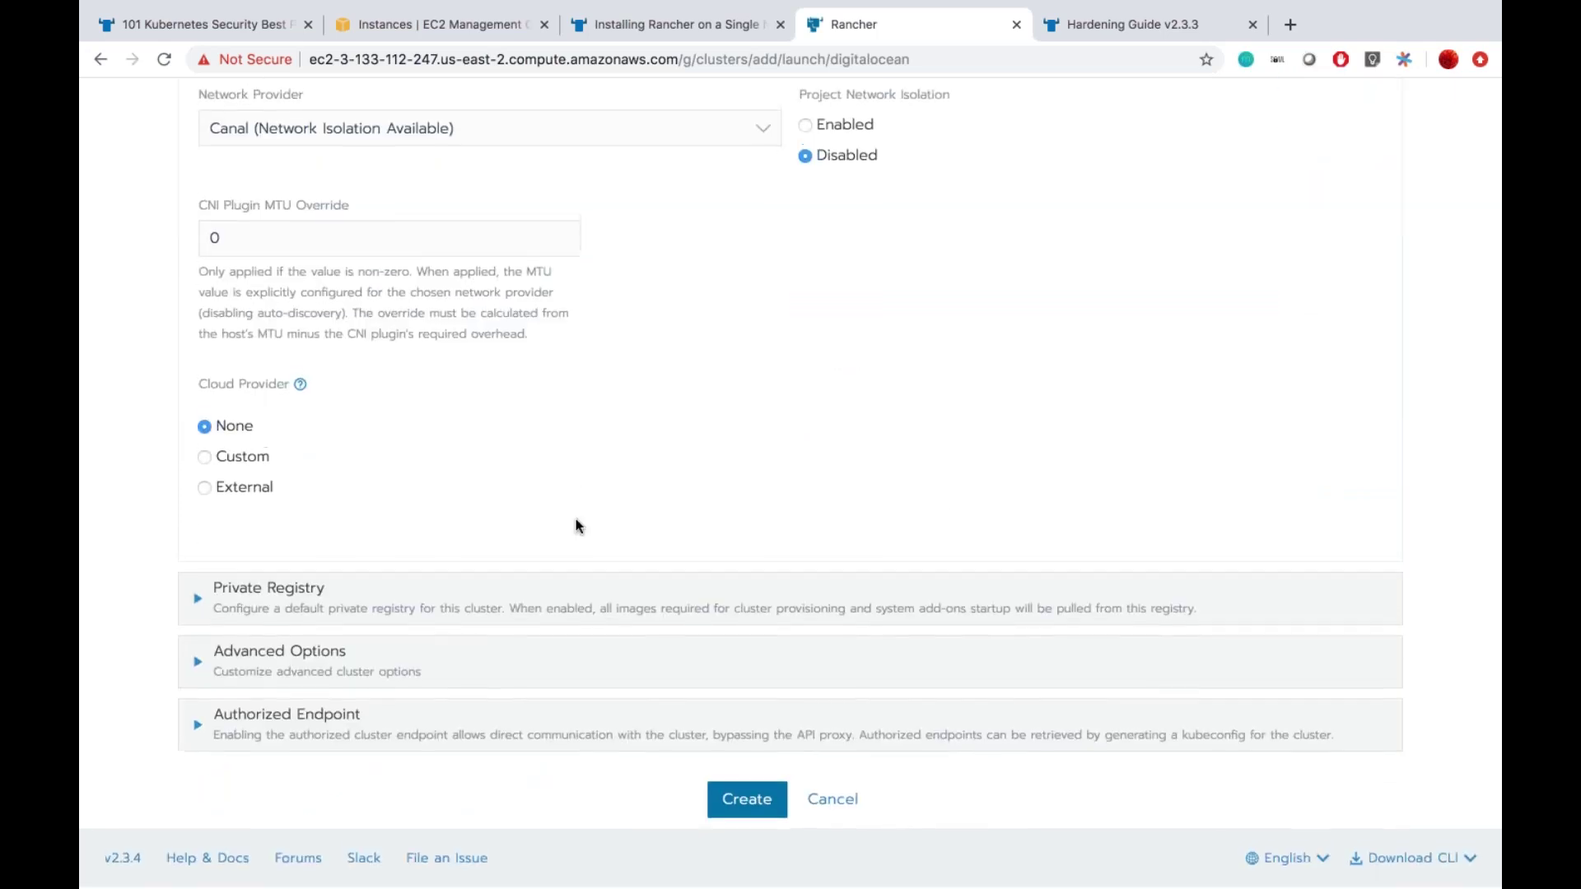
scroll(237, 589, up, 3)
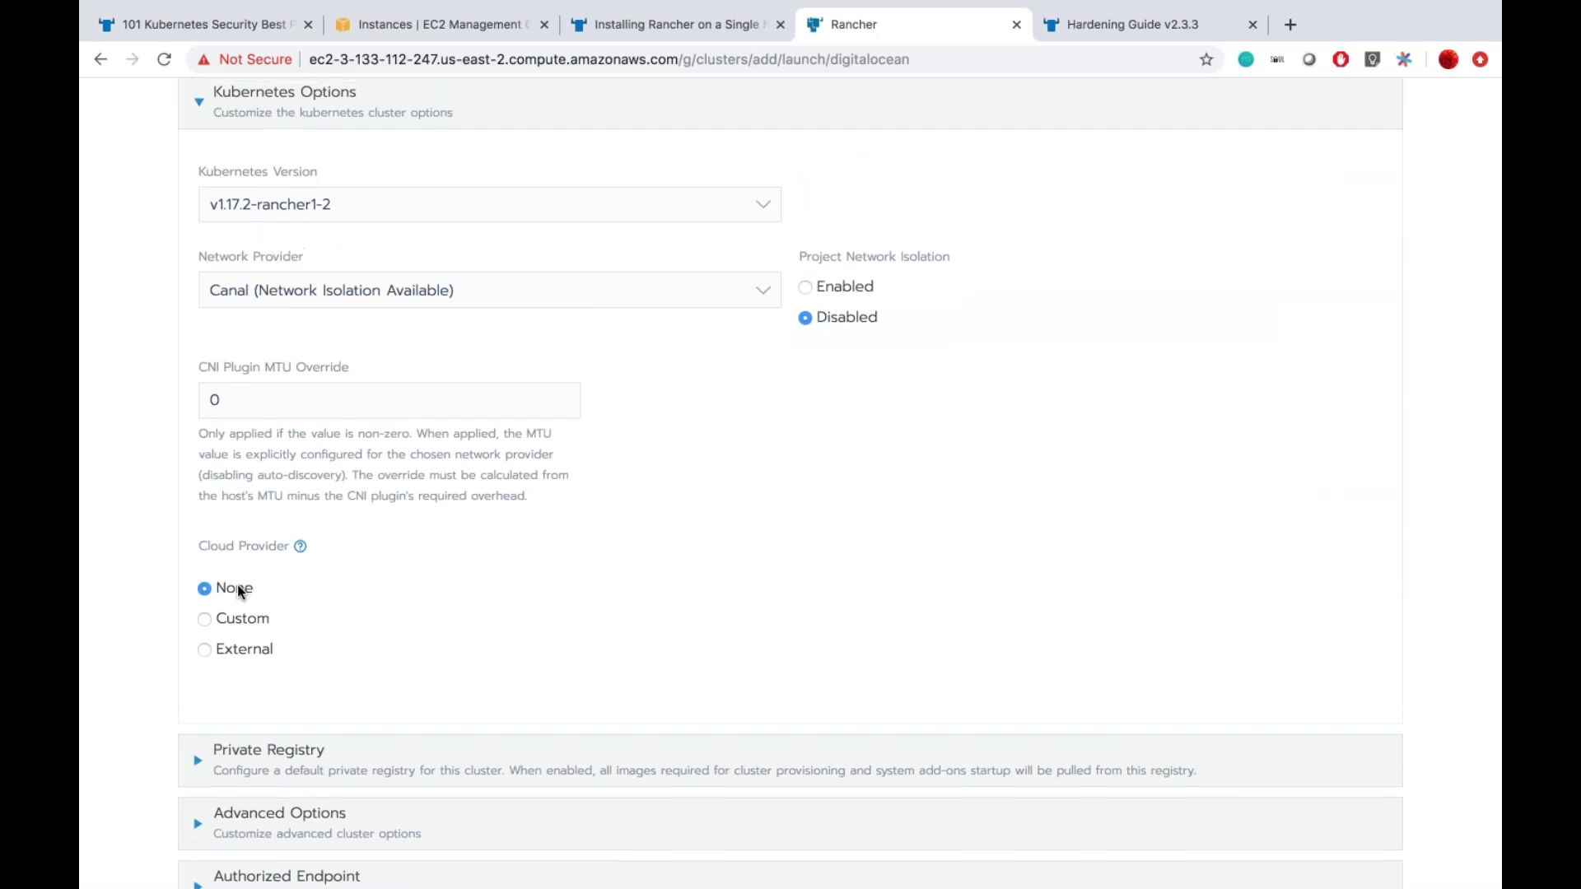
scroll(237, 585, up, 2)
scroll(237, 591, down, 5)
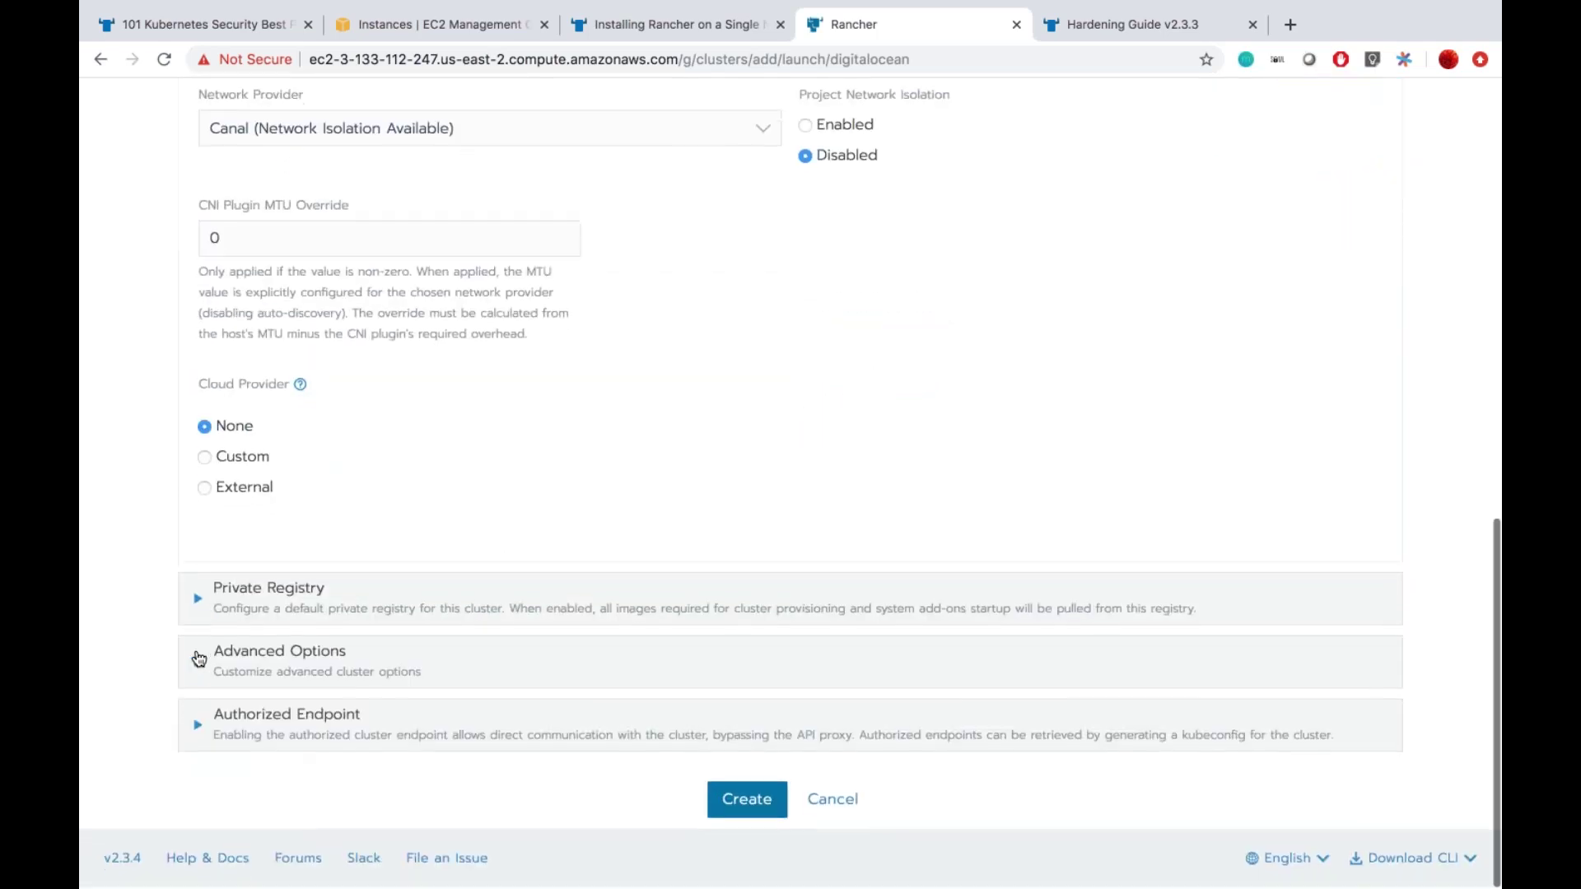
click(199, 659)
scroll(381, 718, down, 10)
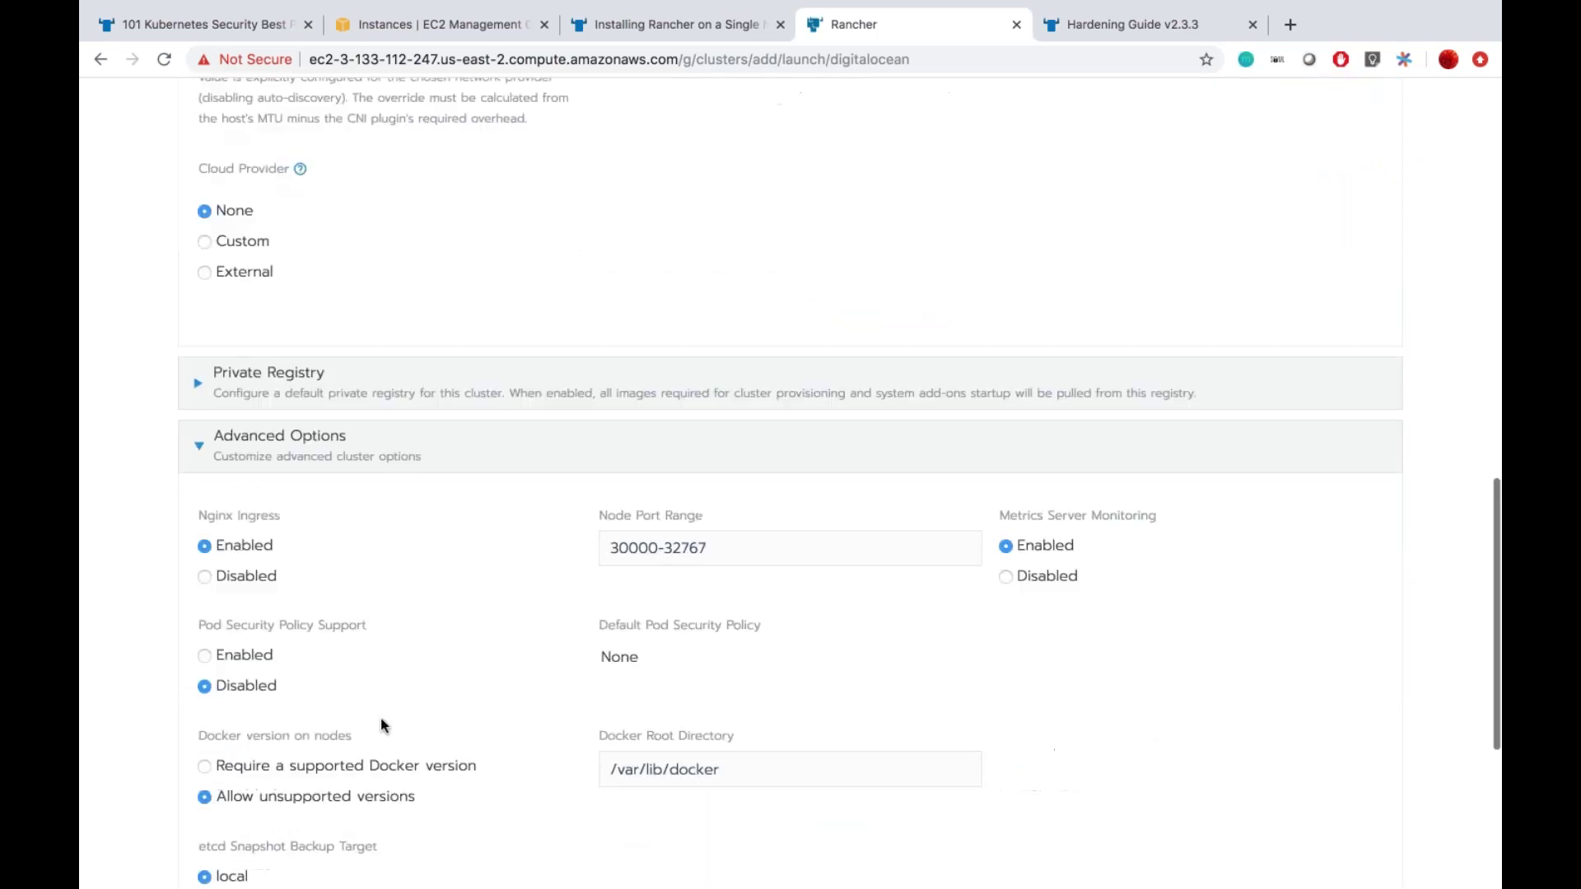
scroll(369, 619, up, 2)
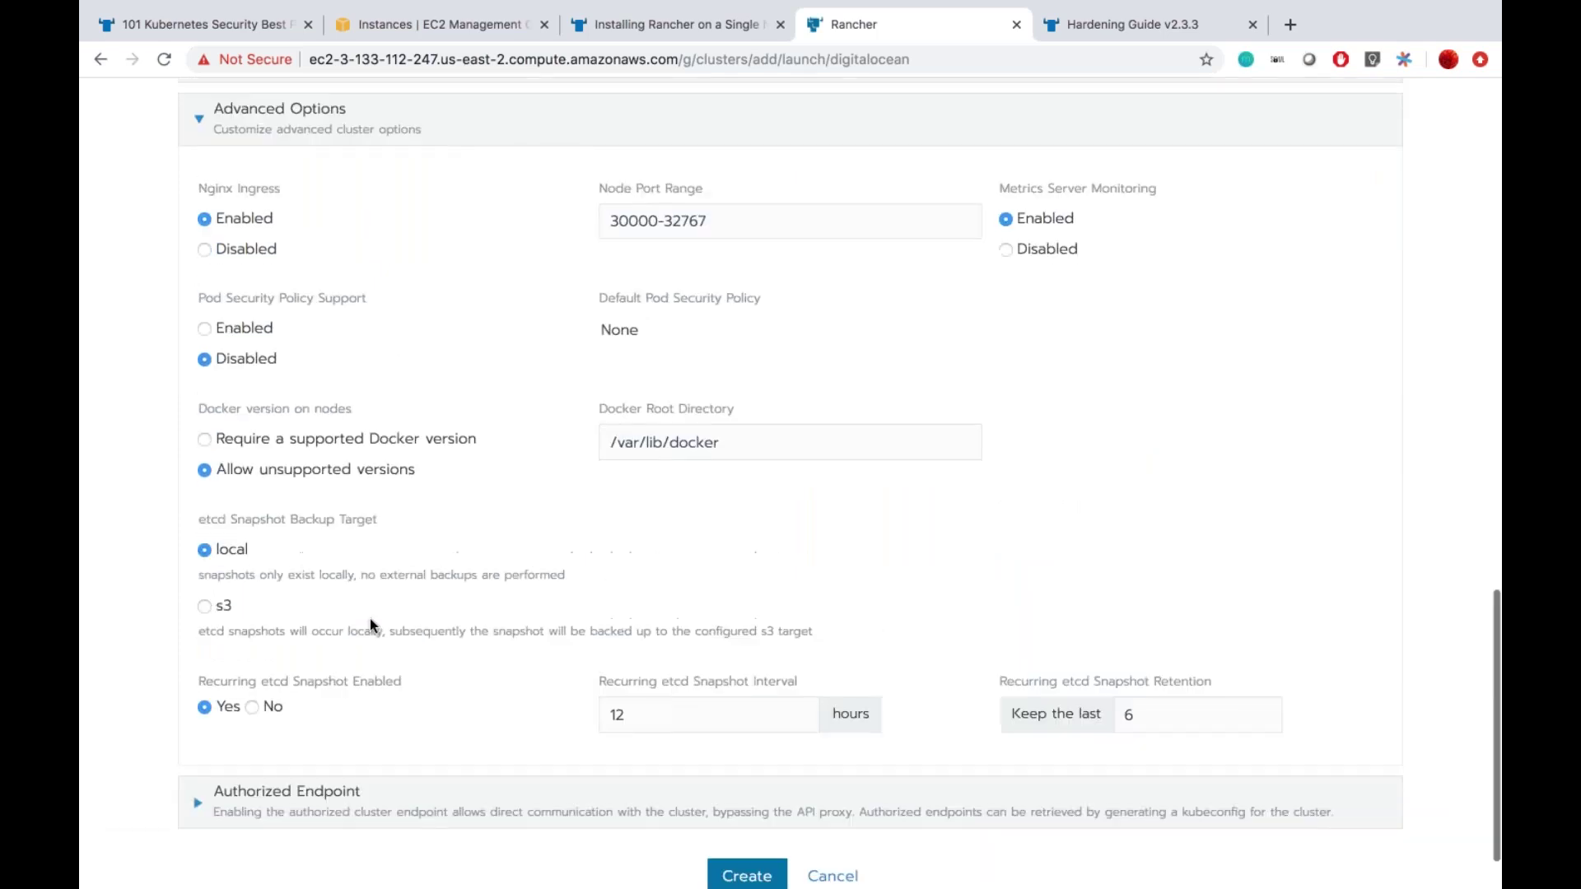
Step: Try enabling pod security policy support to view the default policy choices, and cancel the new cluster
click(232, 349)
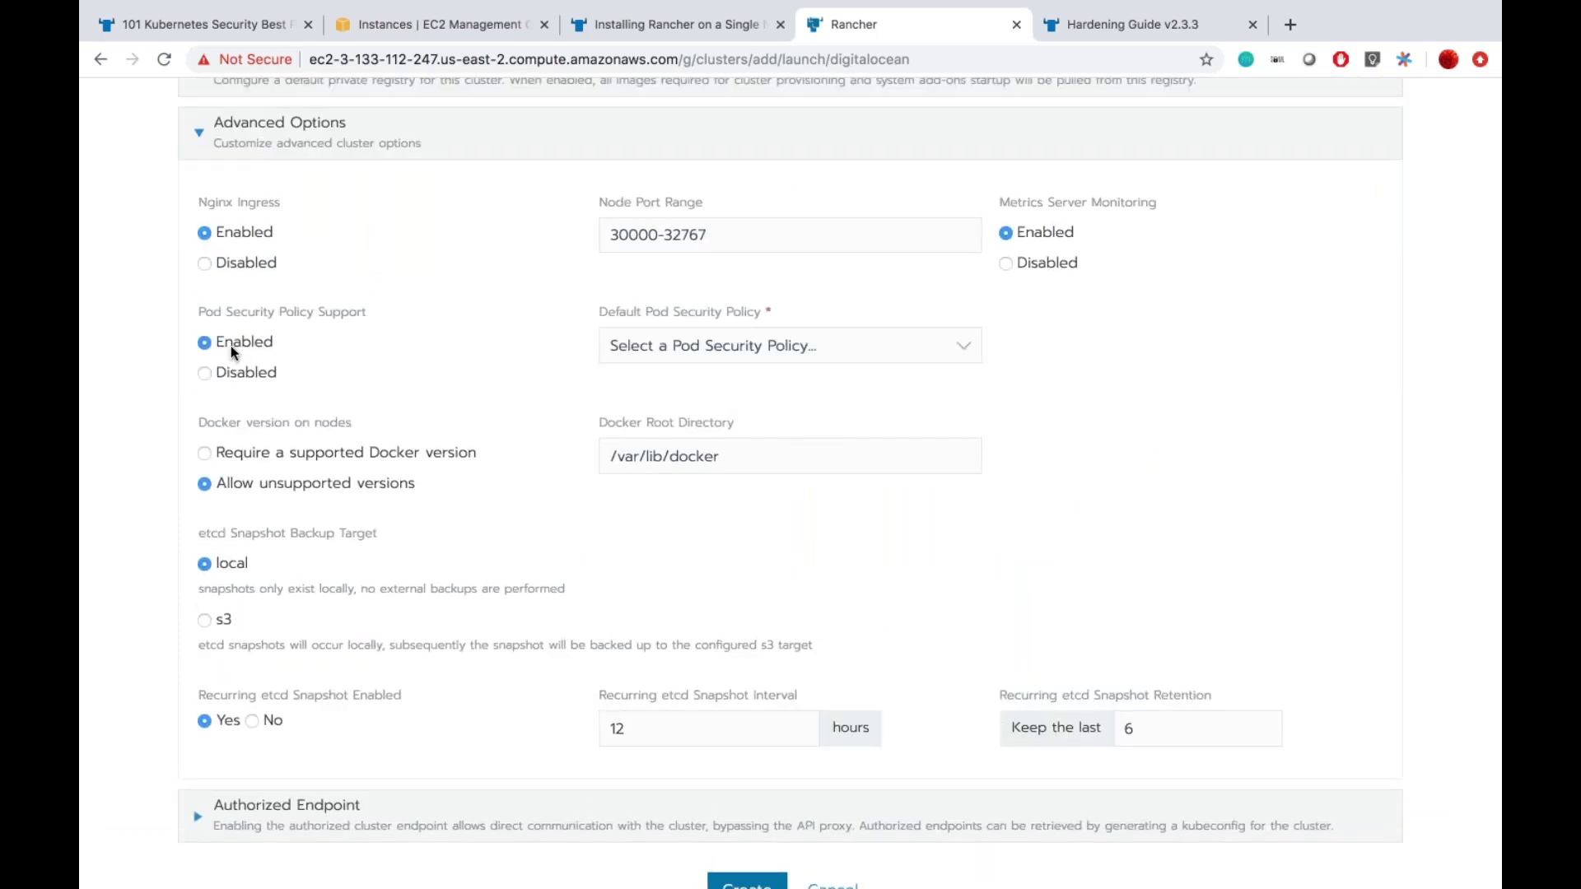
click(749, 346)
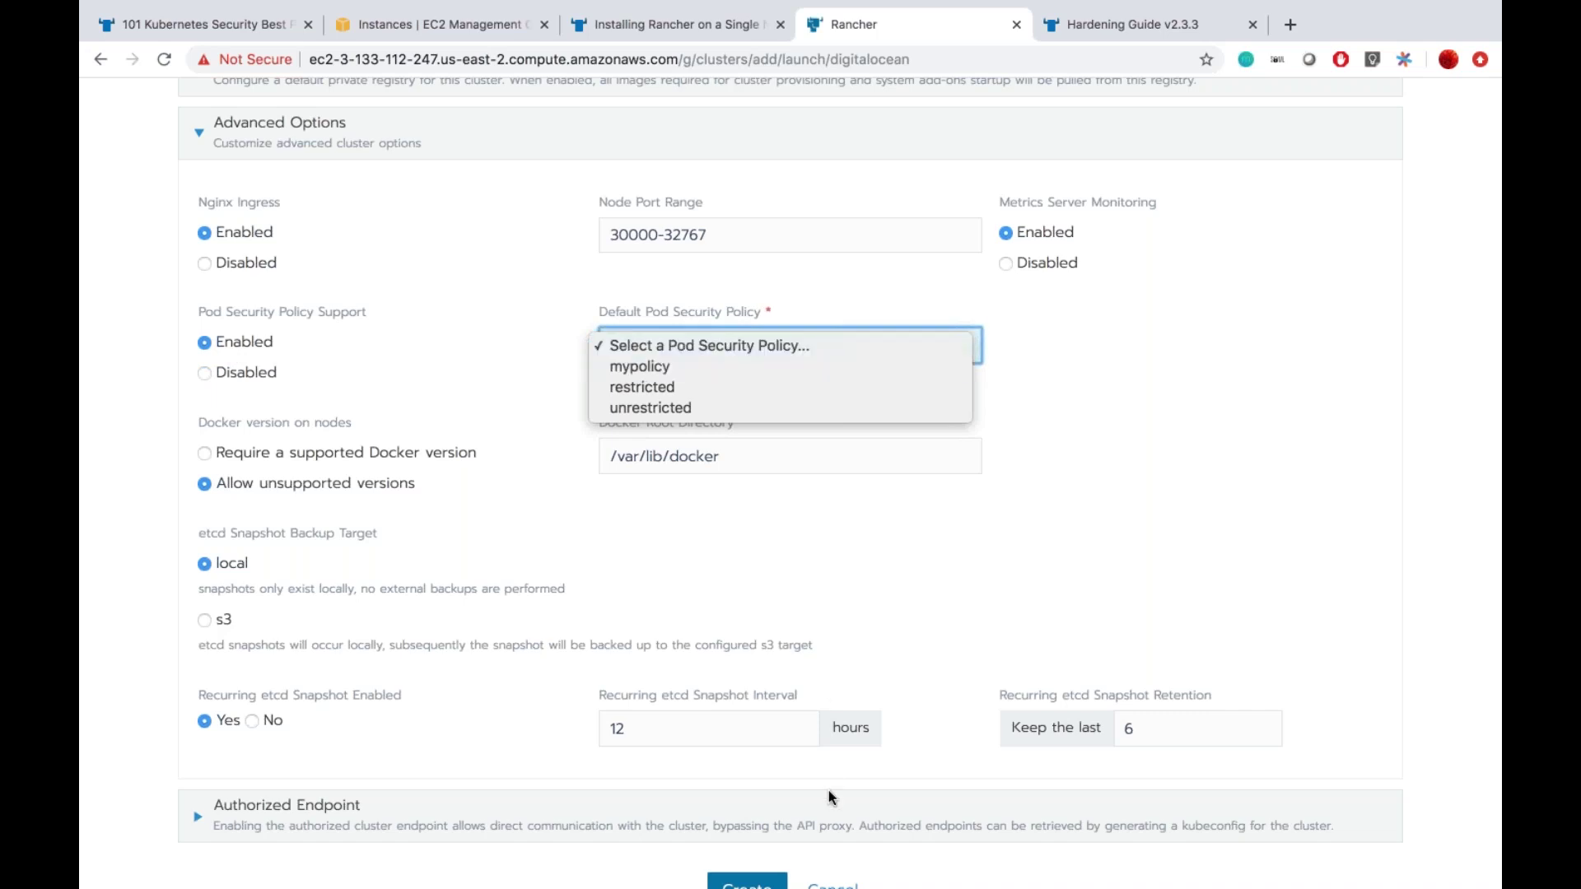
click(848, 885)
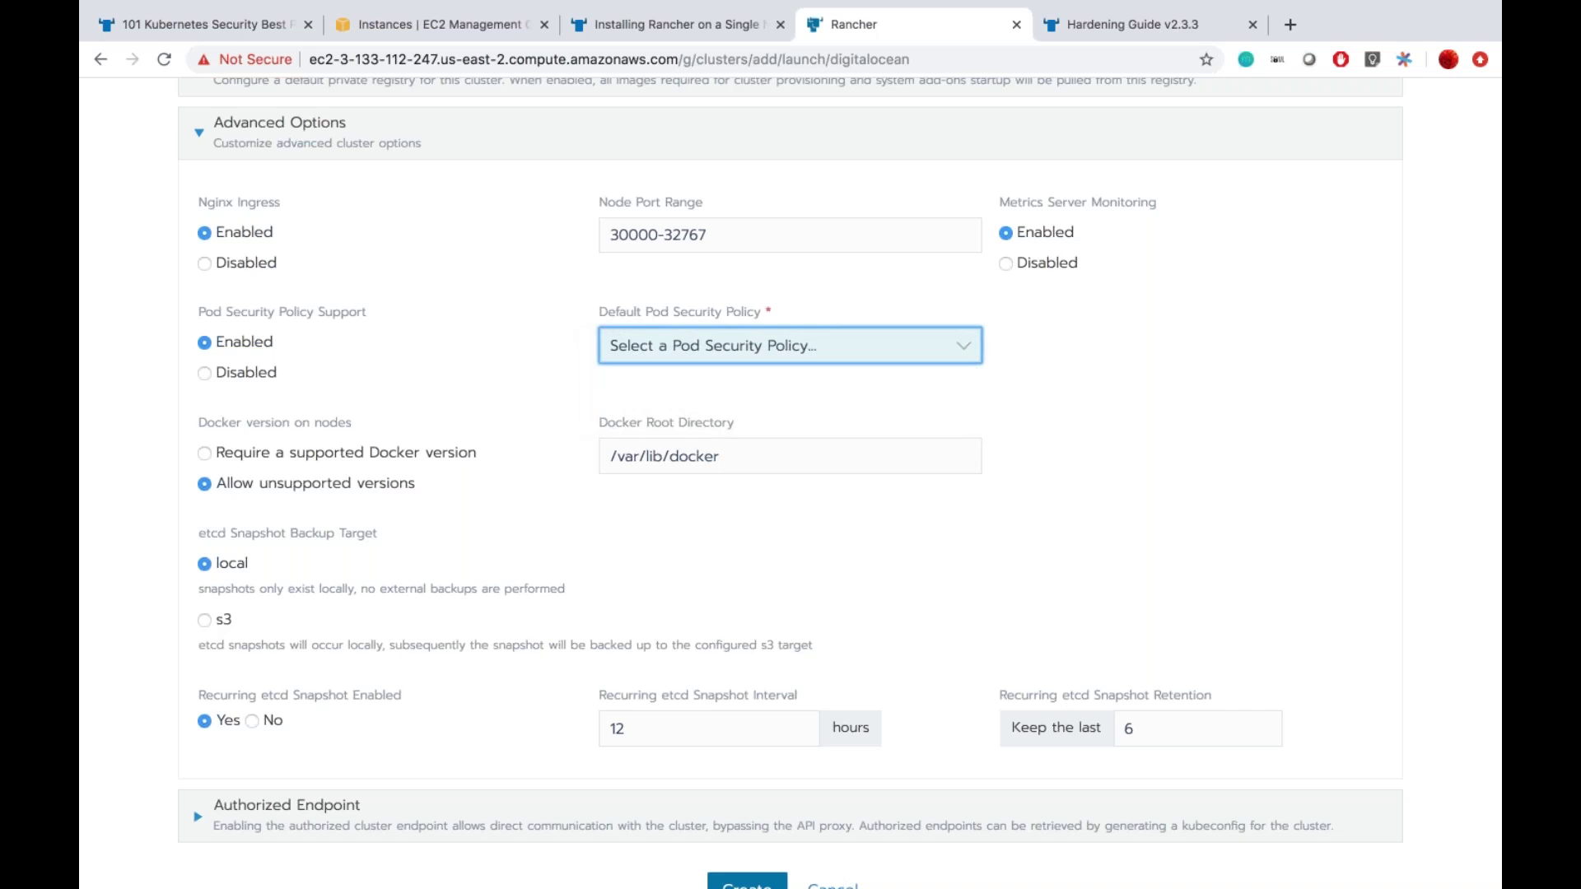
scroll(849, 857, down, 2)
click(847, 807)
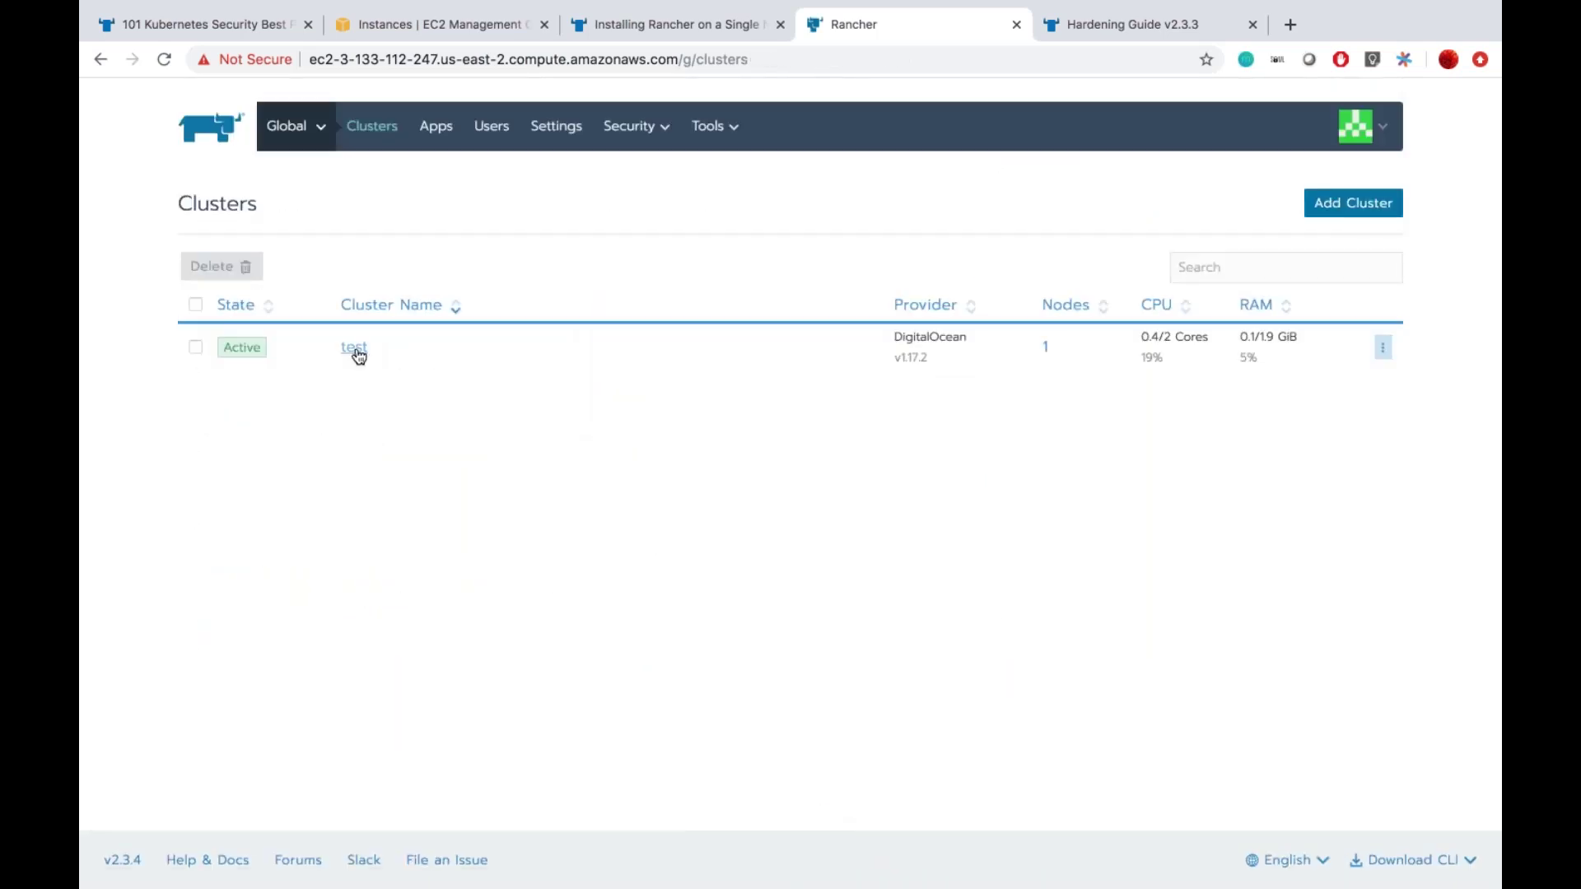
Step: Open the existing test cluster for editing and go to its advanced options
click(356, 350)
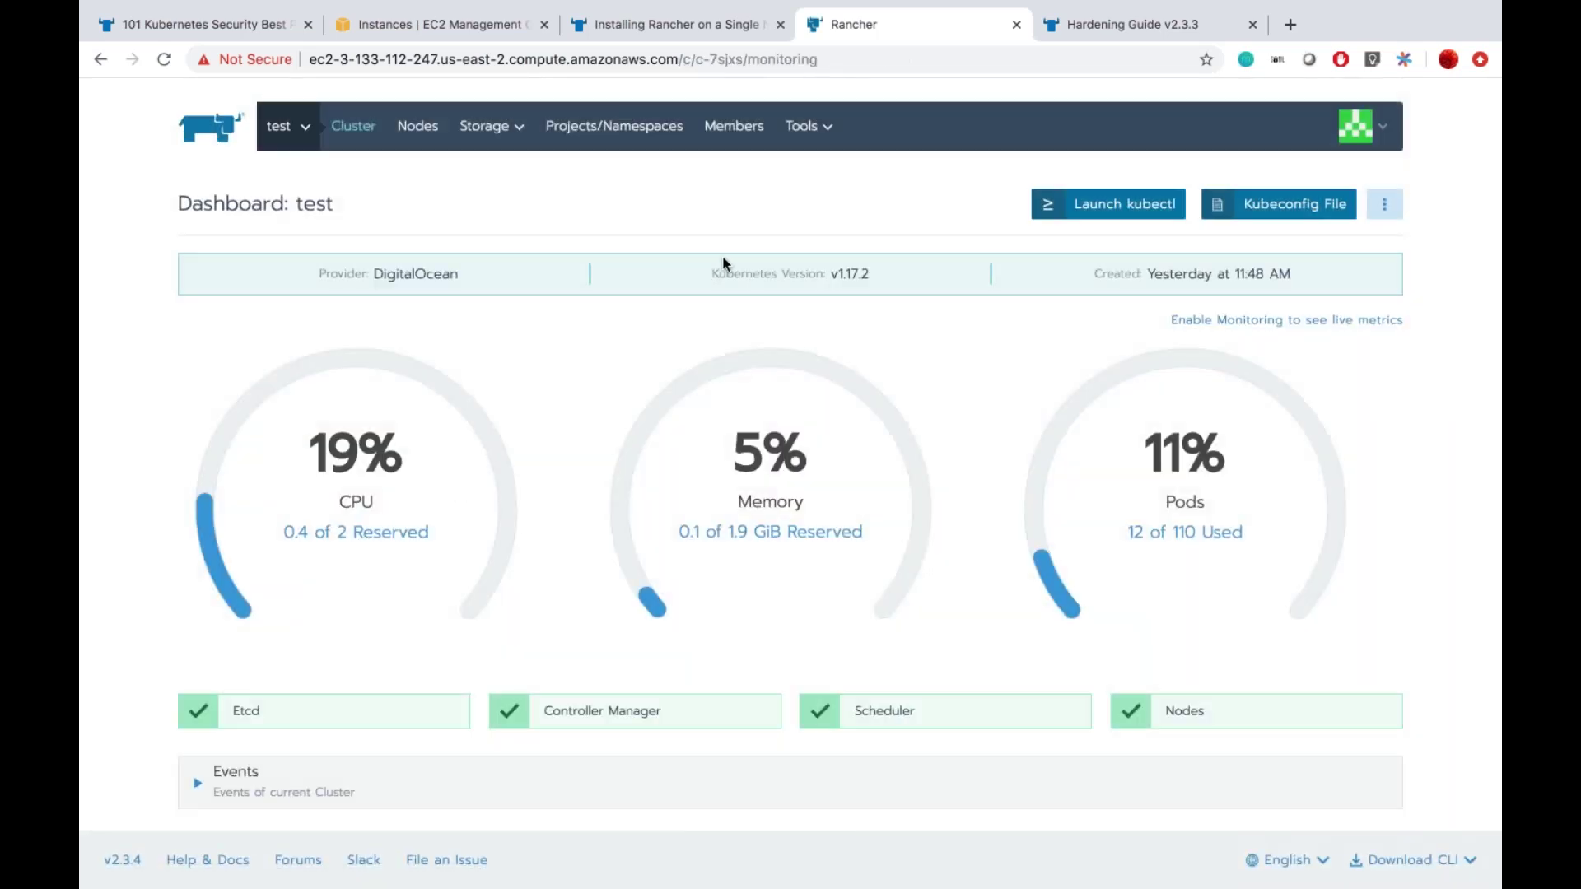
click(1386, 205)
click(1225, 235)
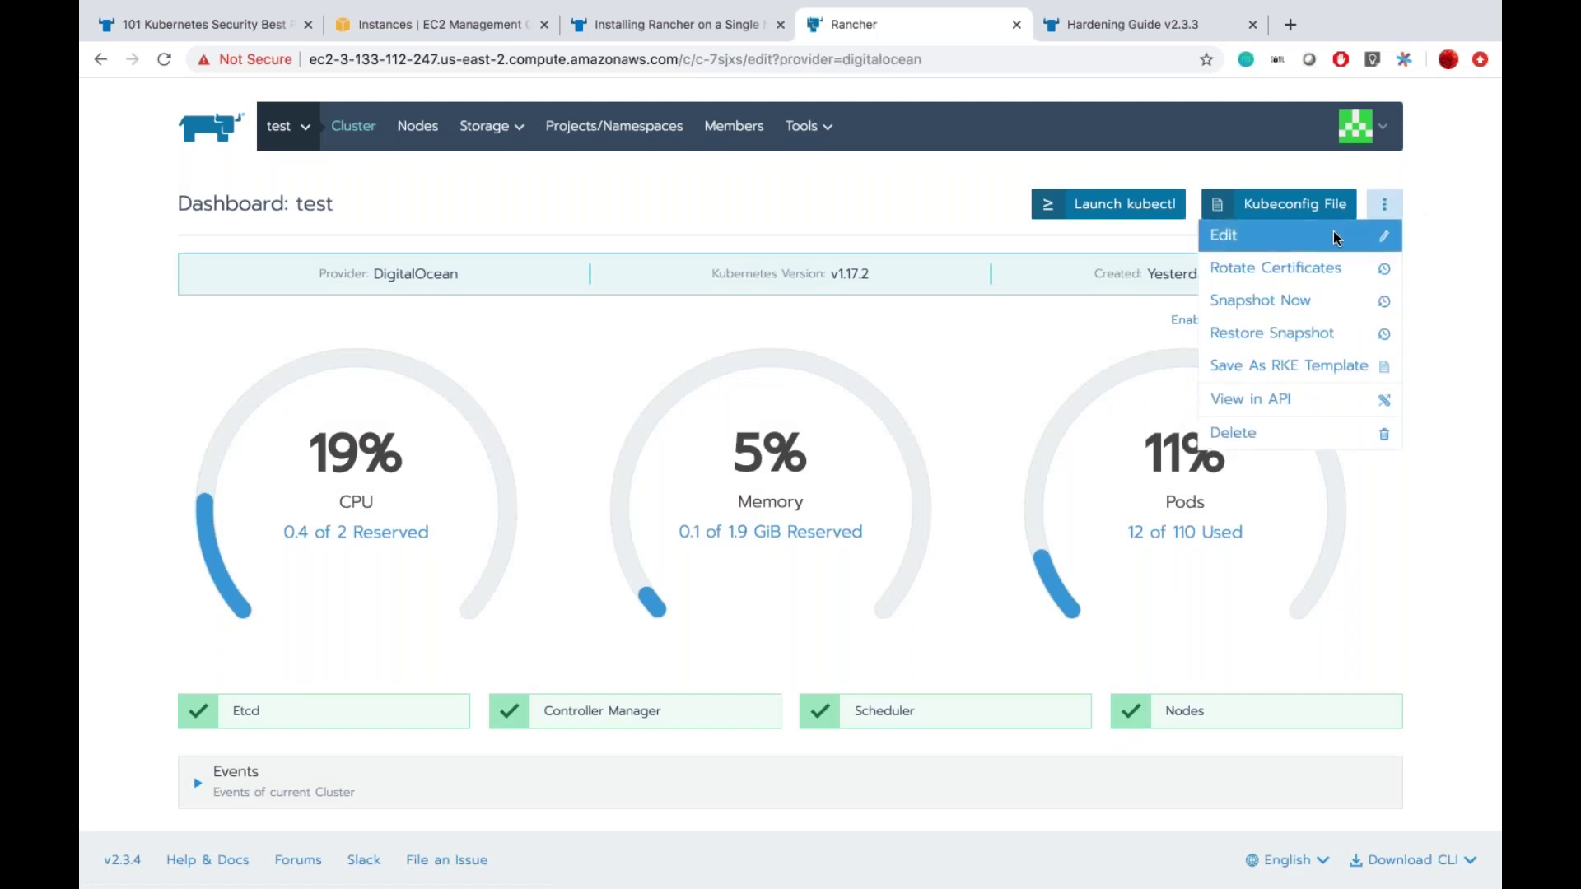
scroll(791, 478, down, 2)
scroll(791, 477, down, 10)
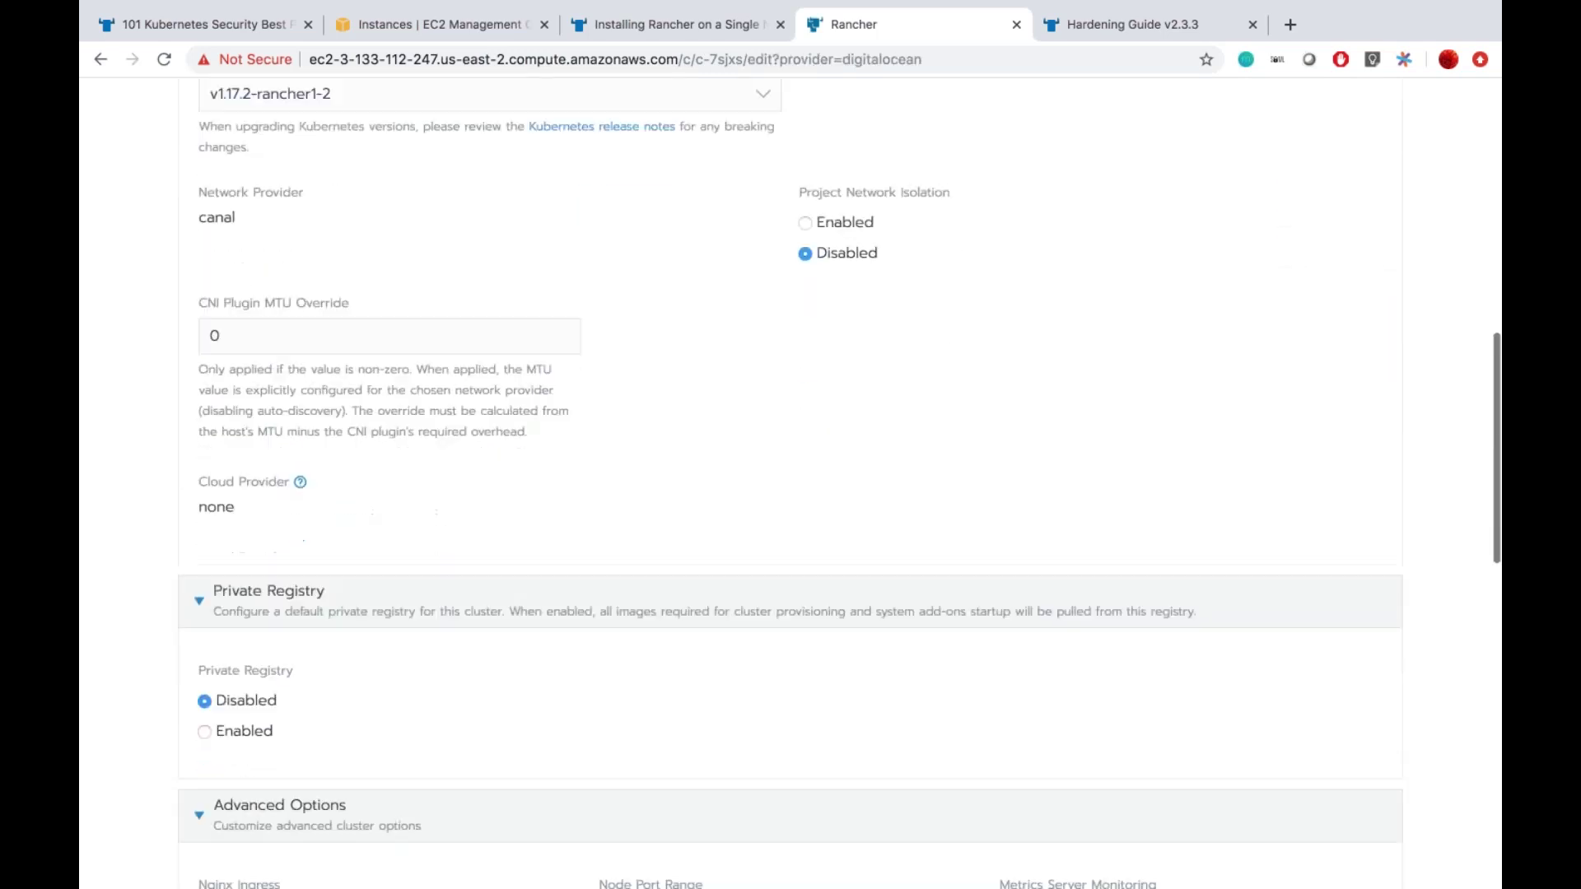
scroll(254, 408, down, 4)
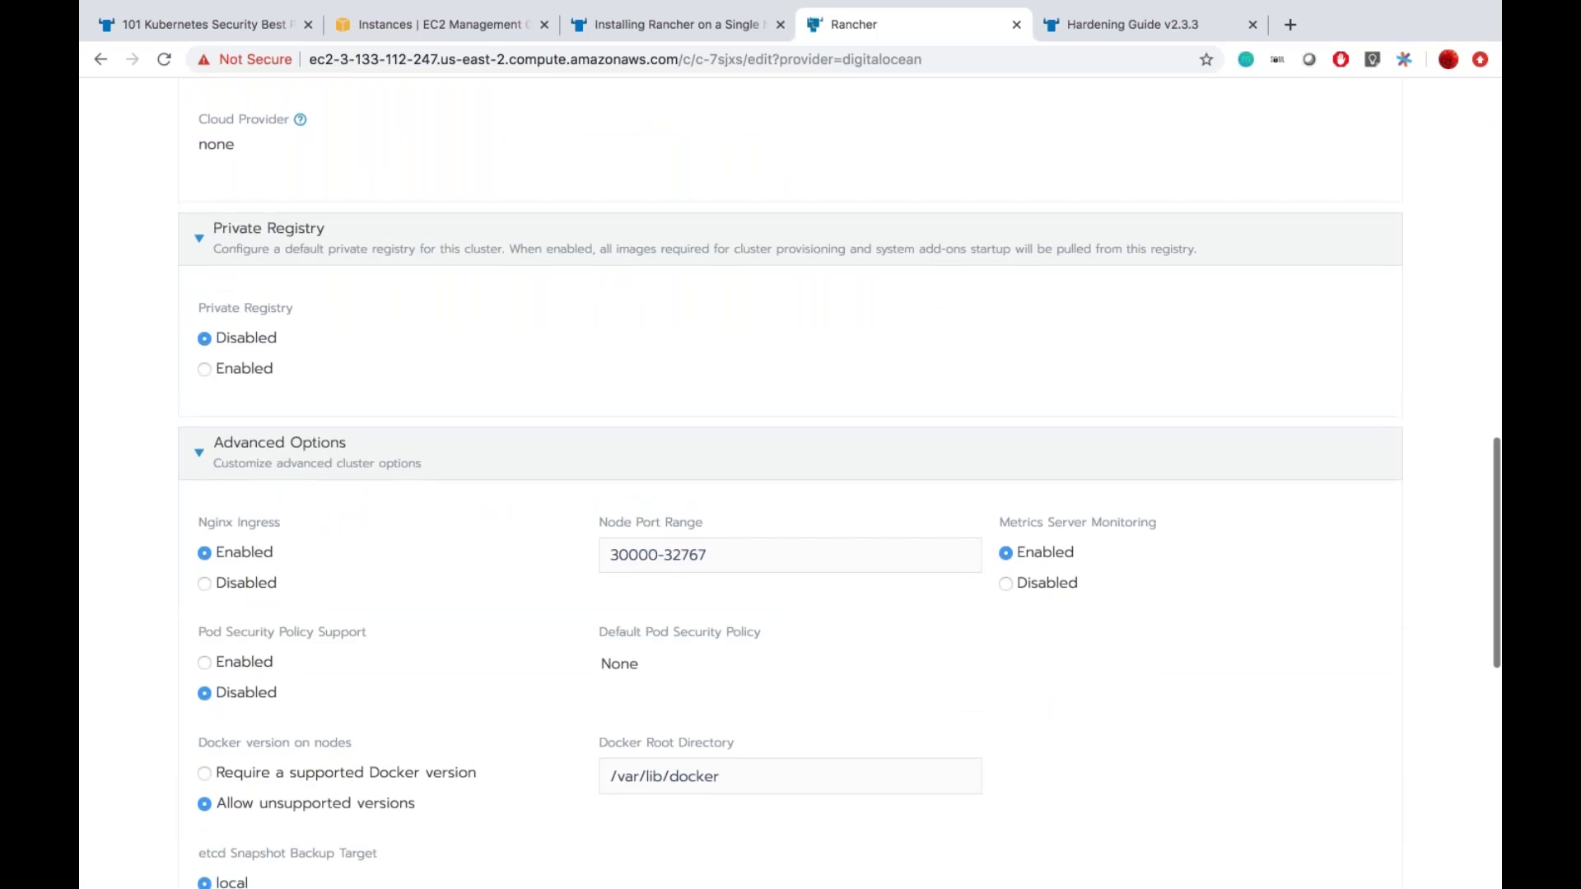
Step: Enable pod security policy support on the test cluster with mypolicy as the default policy, and save the cluster
click(252, 404)
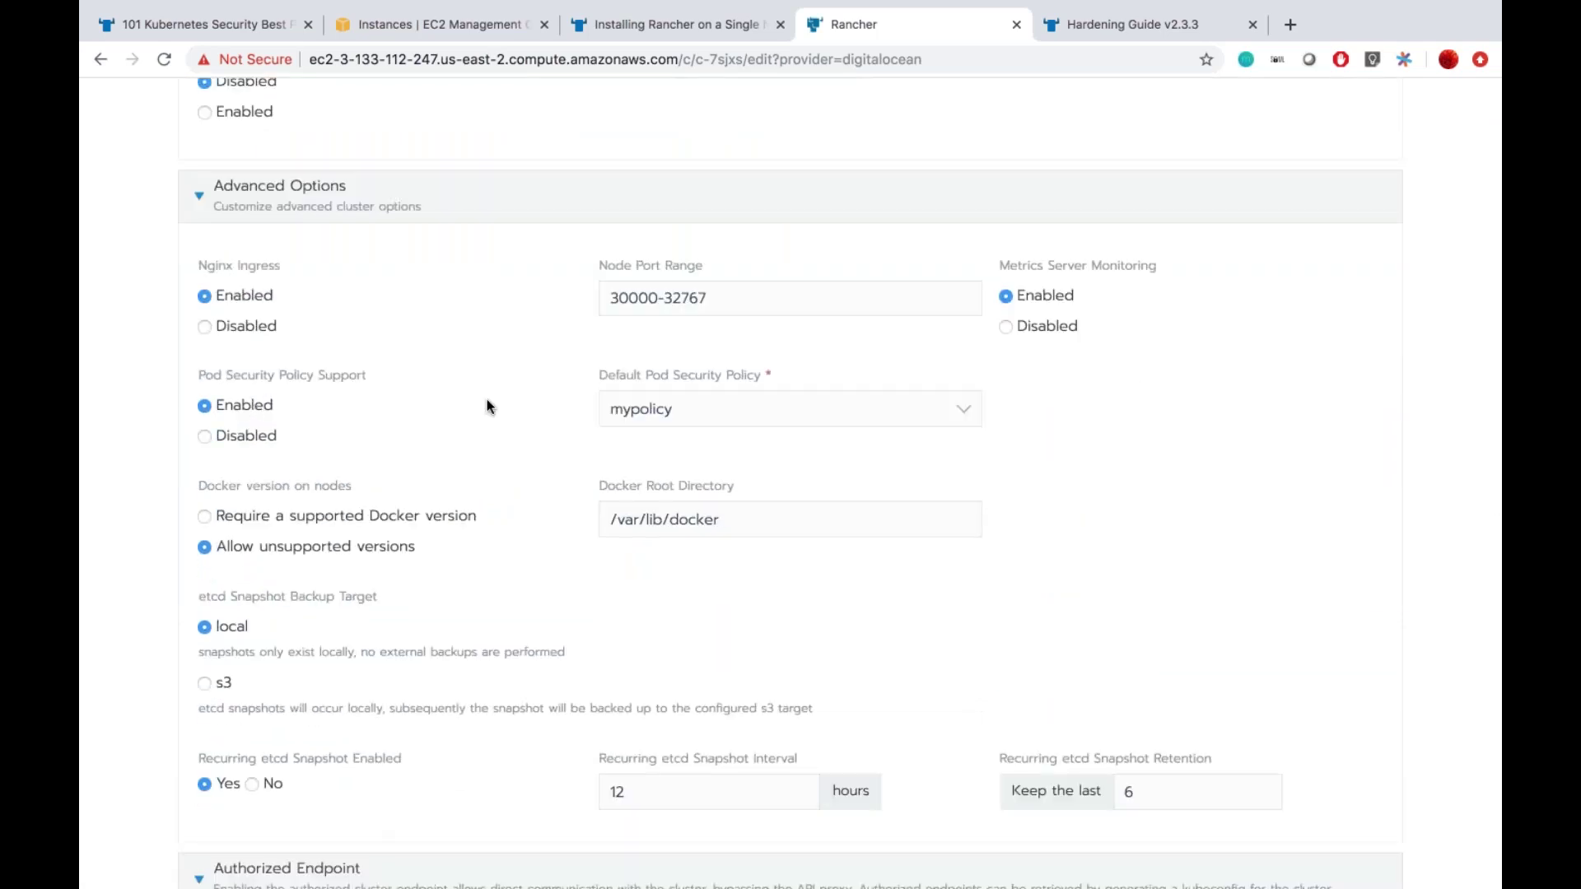
click(620, 414)
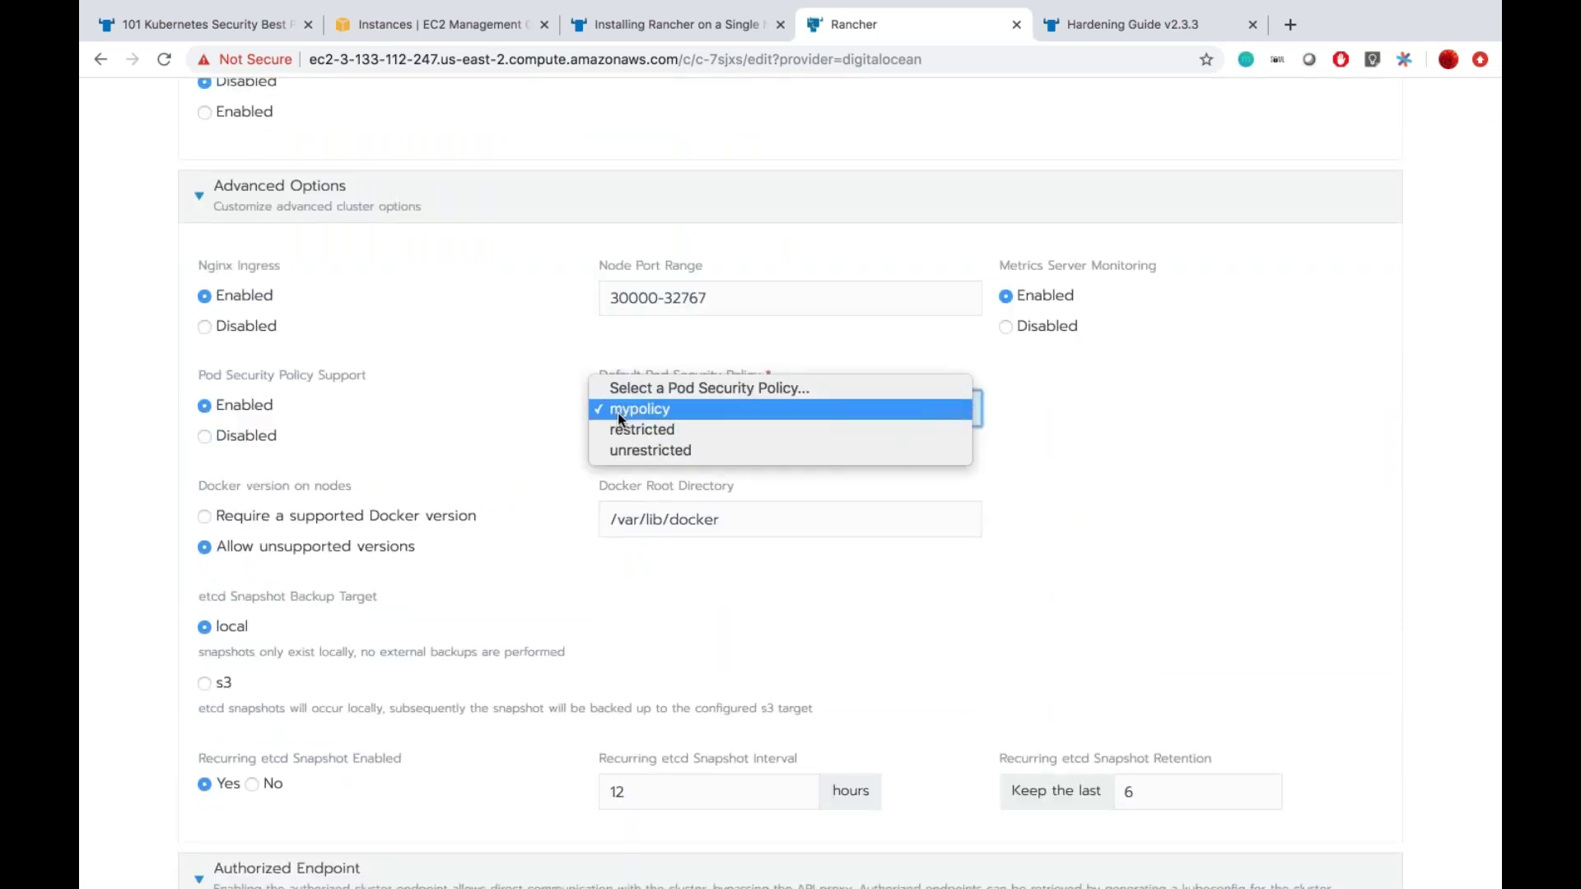
click(618, 413)
scroll(684, 615, down, 6)
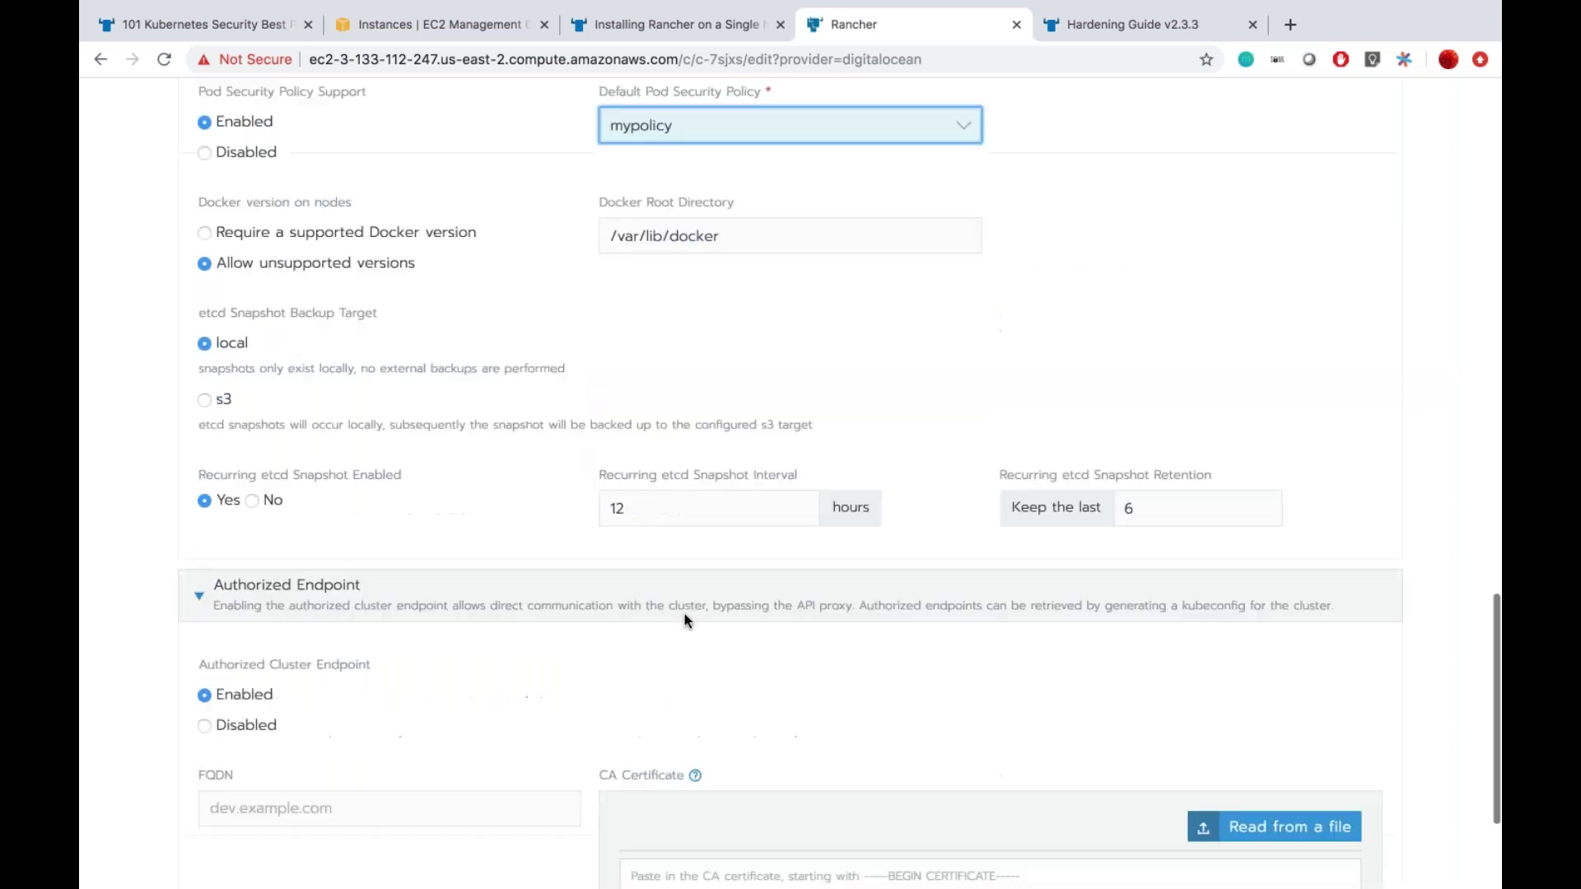
click(747, 796)
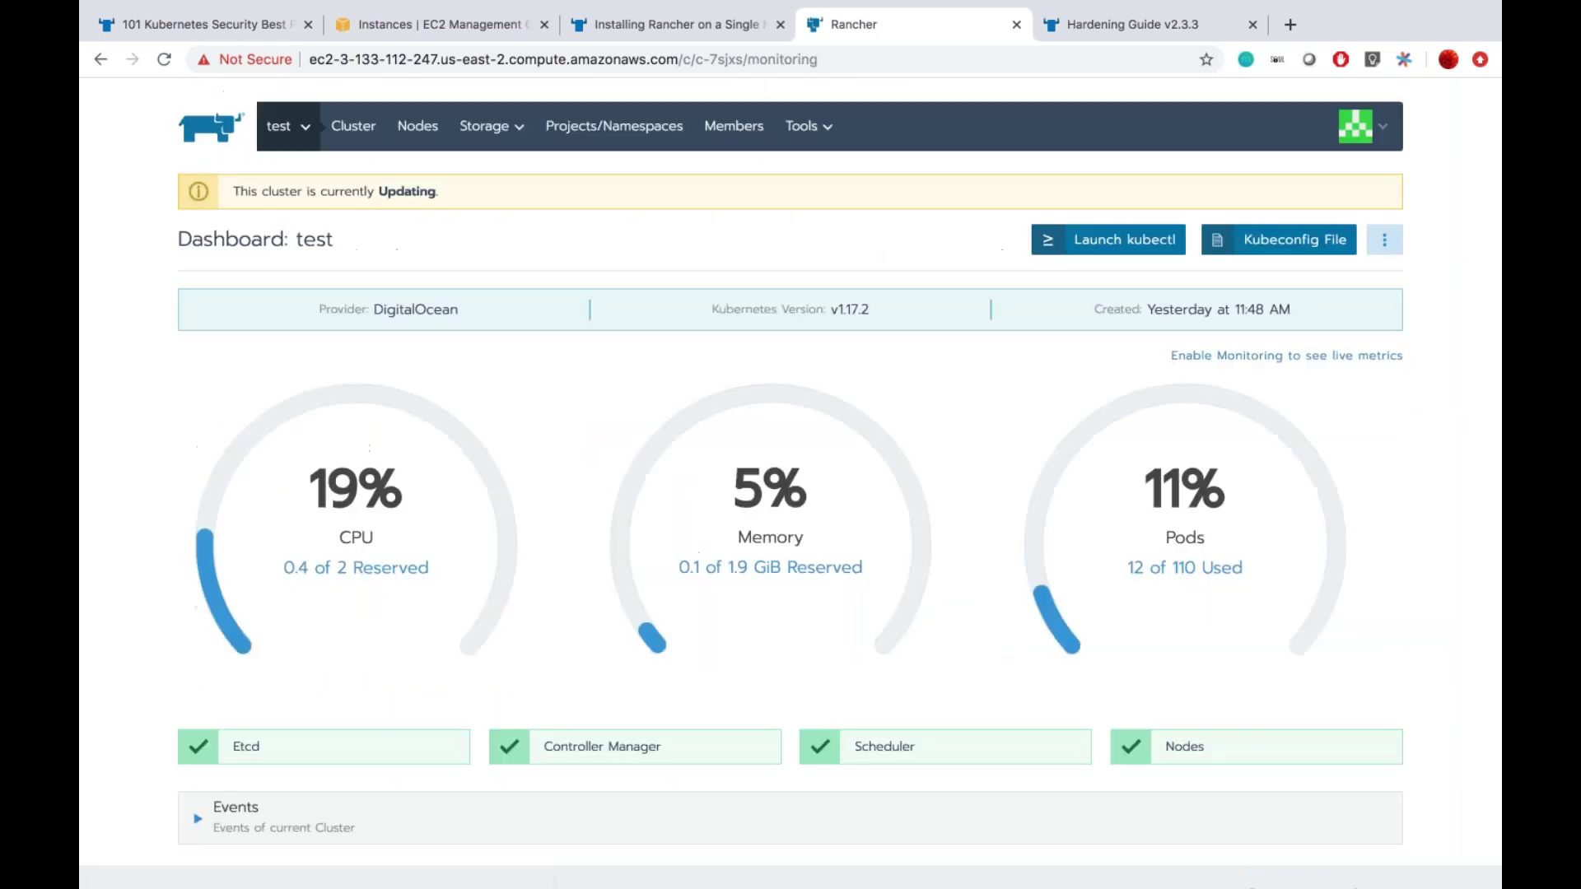
Step: Open mypolicy from the global pod security policies and examine its host ports range
click(292, 132)
click(299, 175)
mouse_move(638, 134)
click(644, 200)
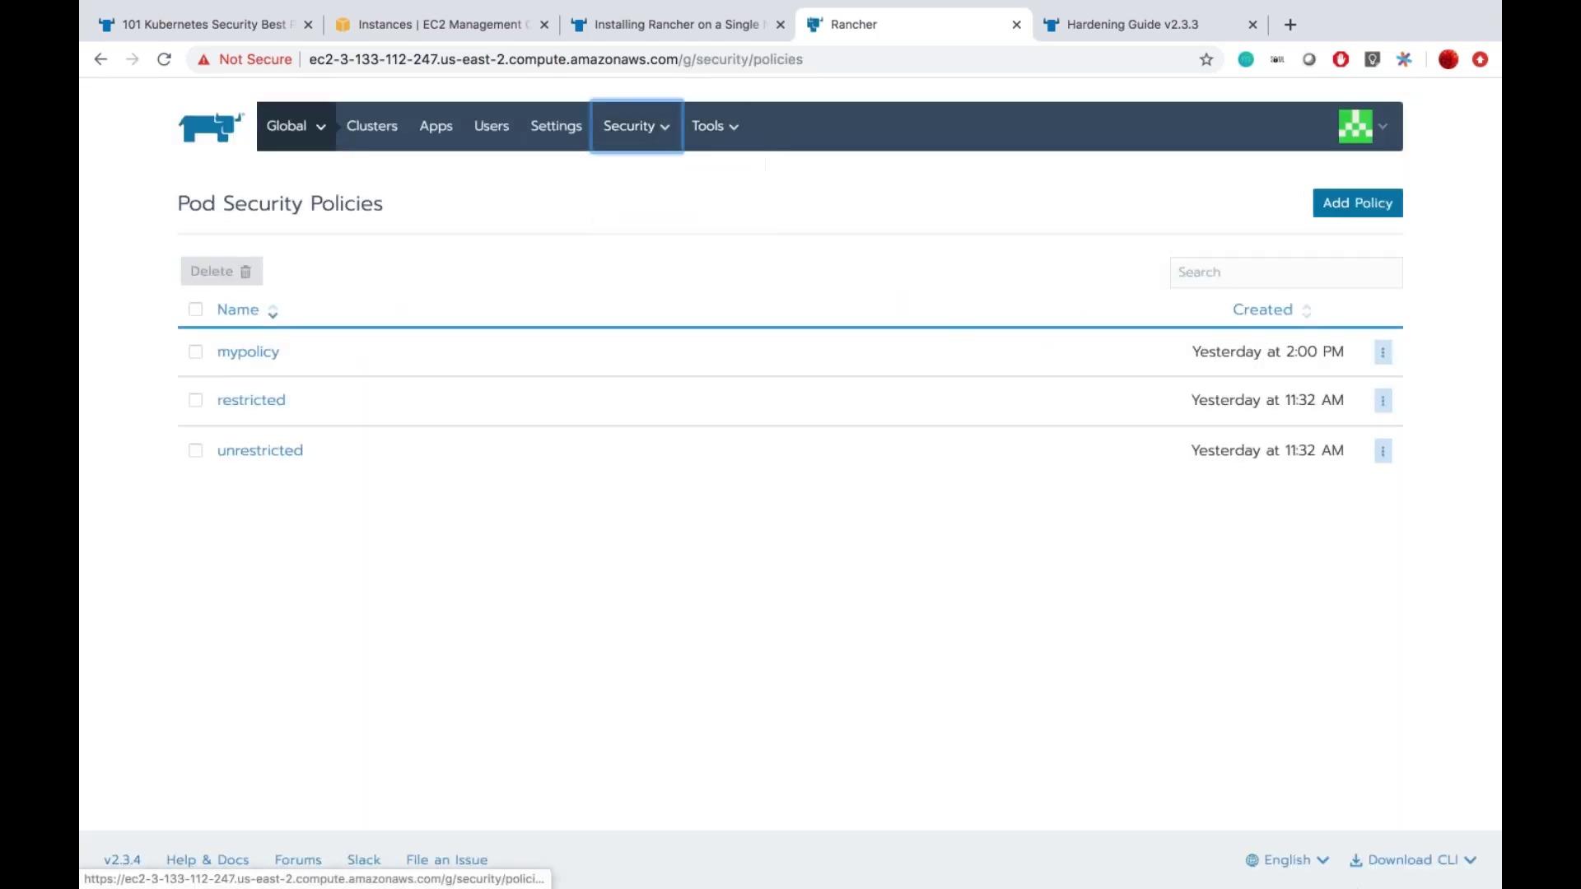
click(246, 356)
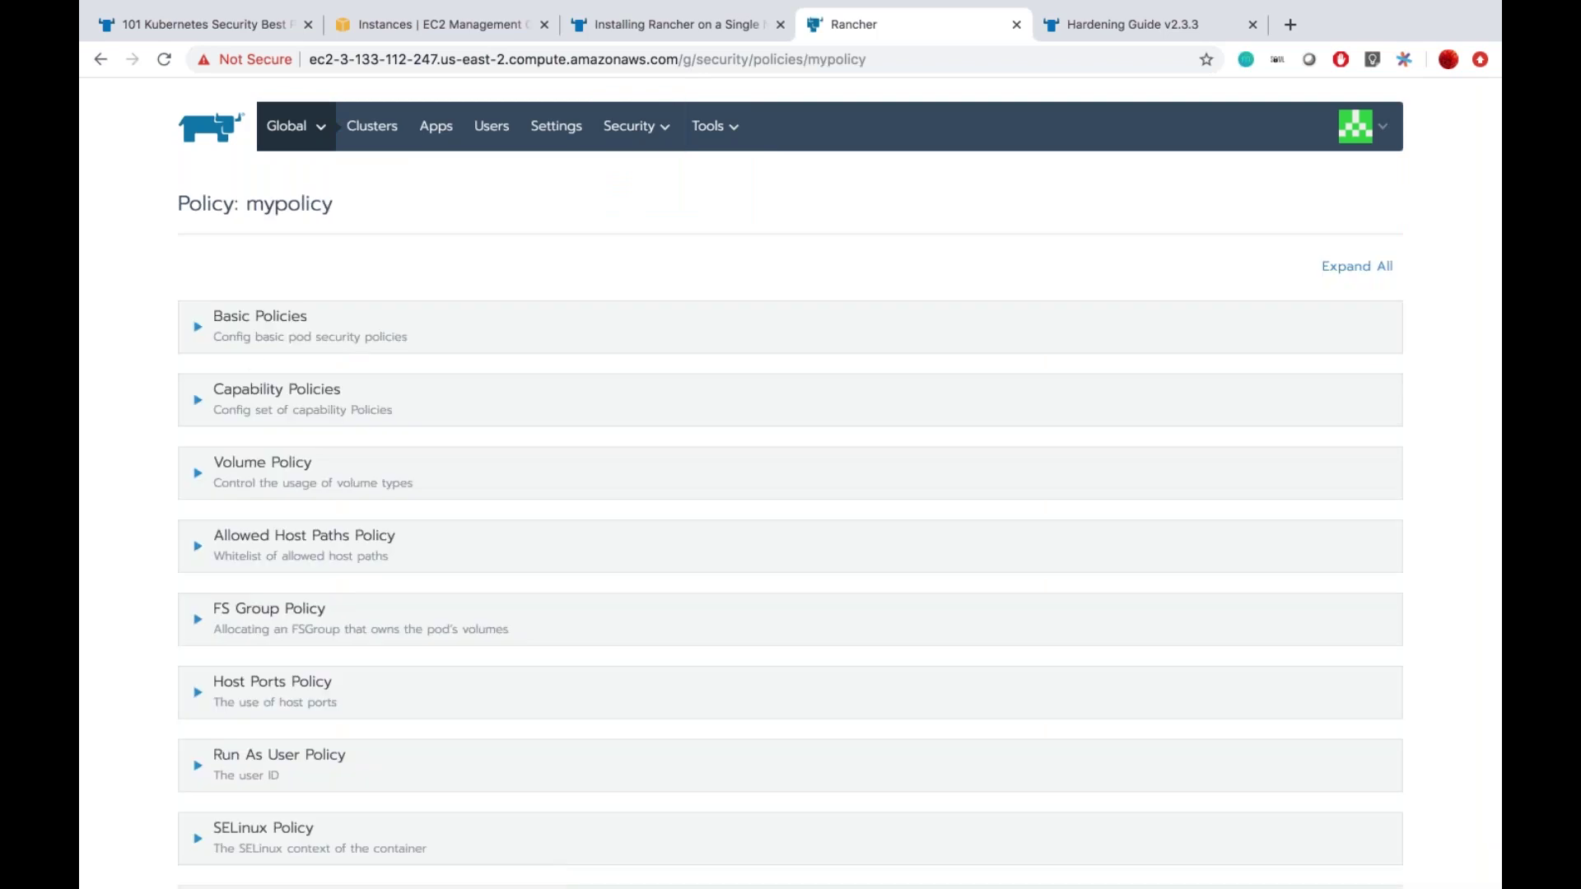
scroll(321, 709, down, 3)
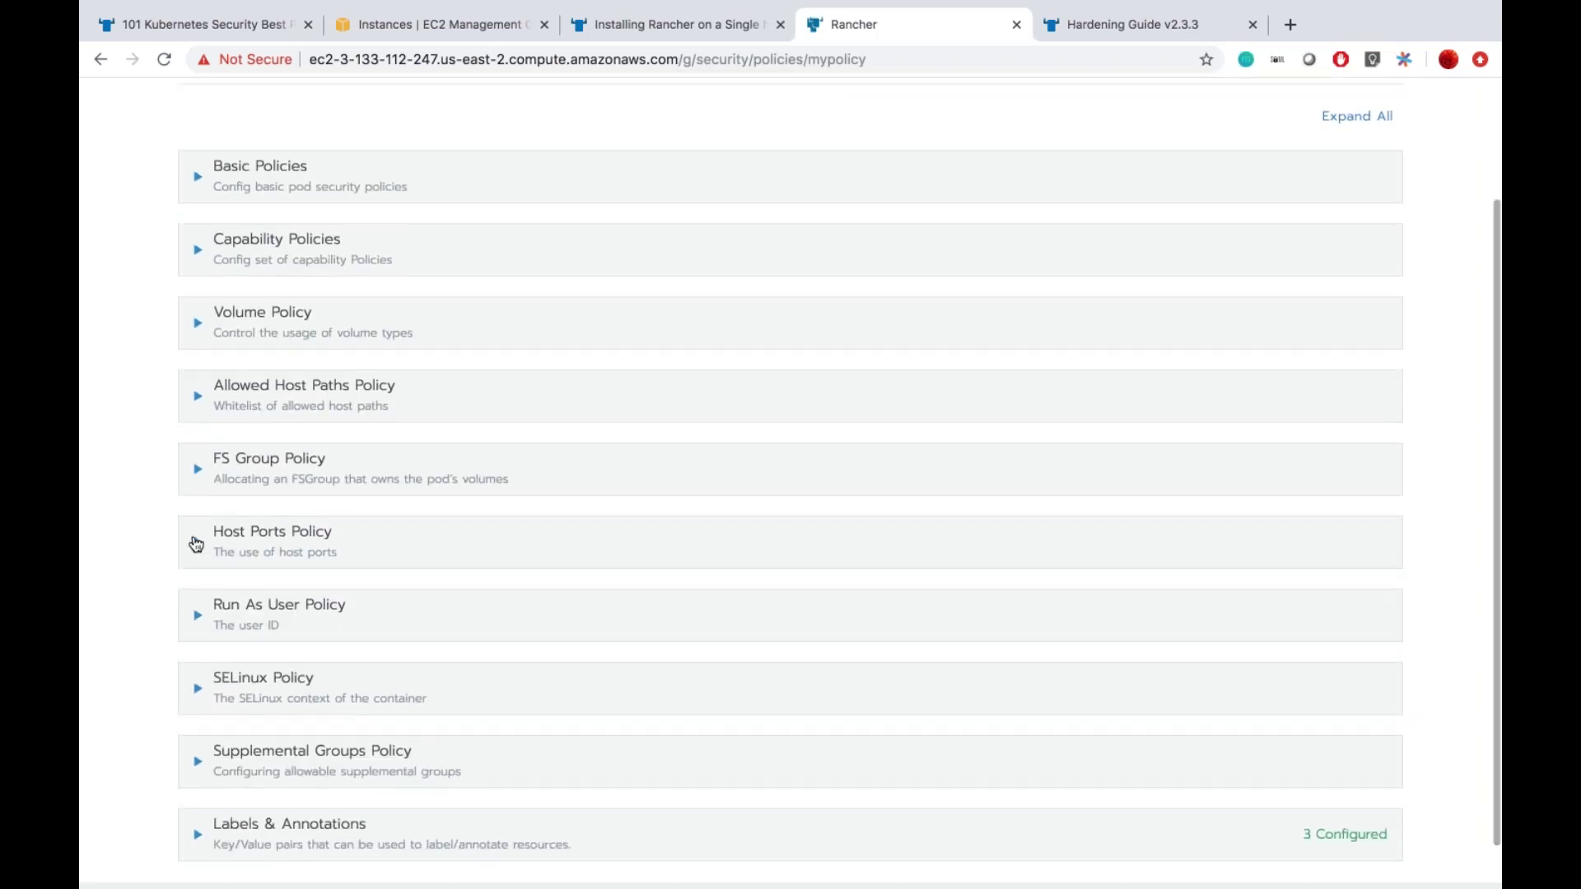
click(200, 541)
scroll(343, 626, down, 2)
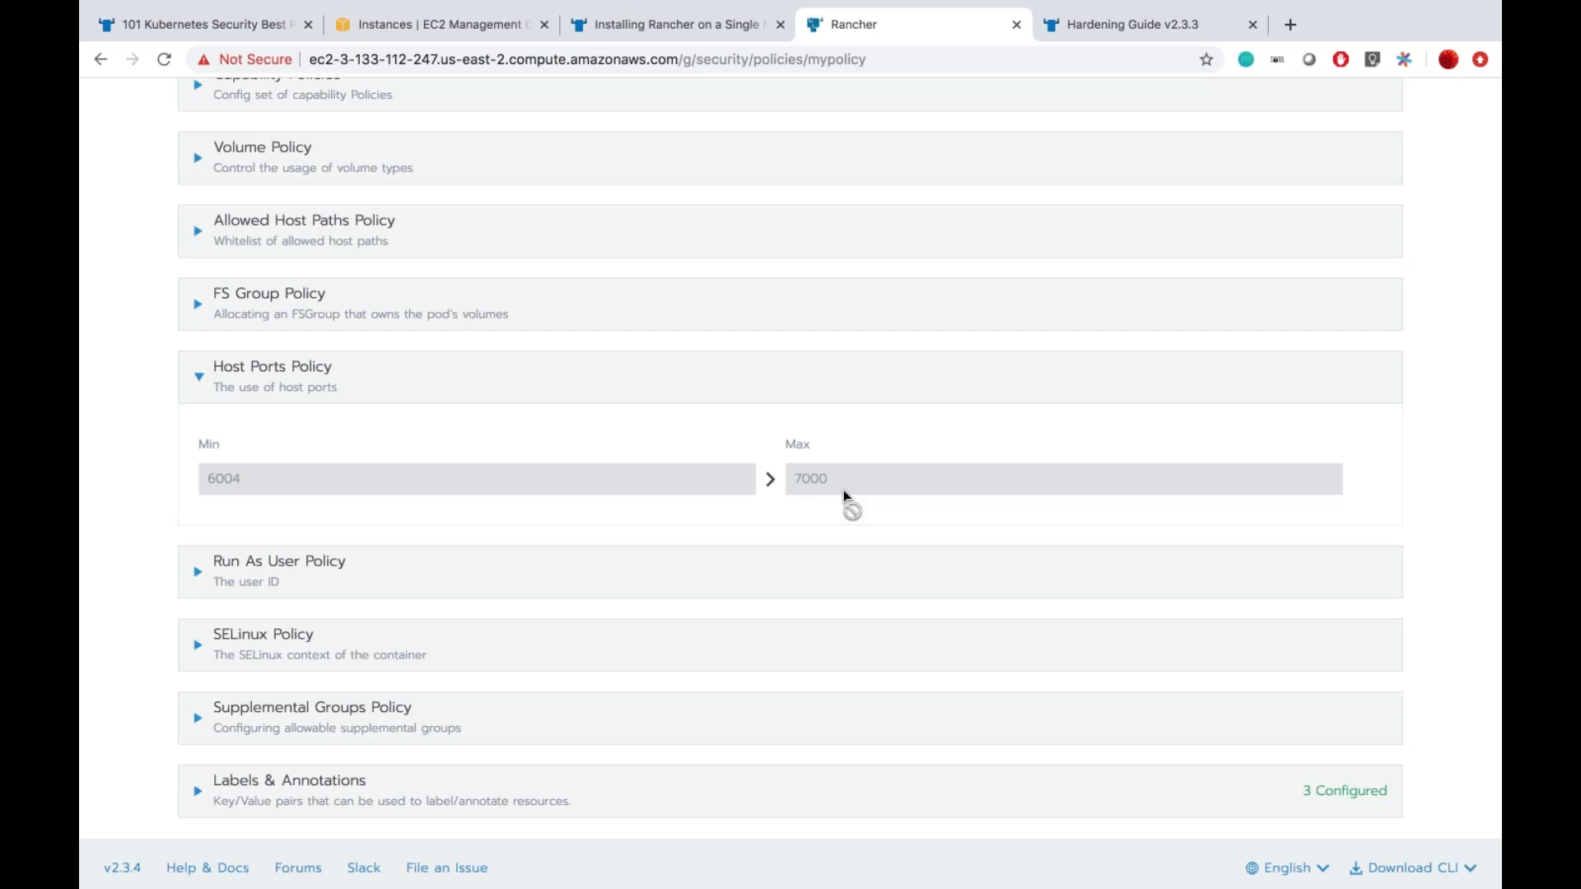
scroll(843, 491, down, 1)
scroll(843, 491, up, 5)
Step: Check the test cluster's update status in the global cluster list and open the workloads of its testproj project
mouse_move(282, 131)
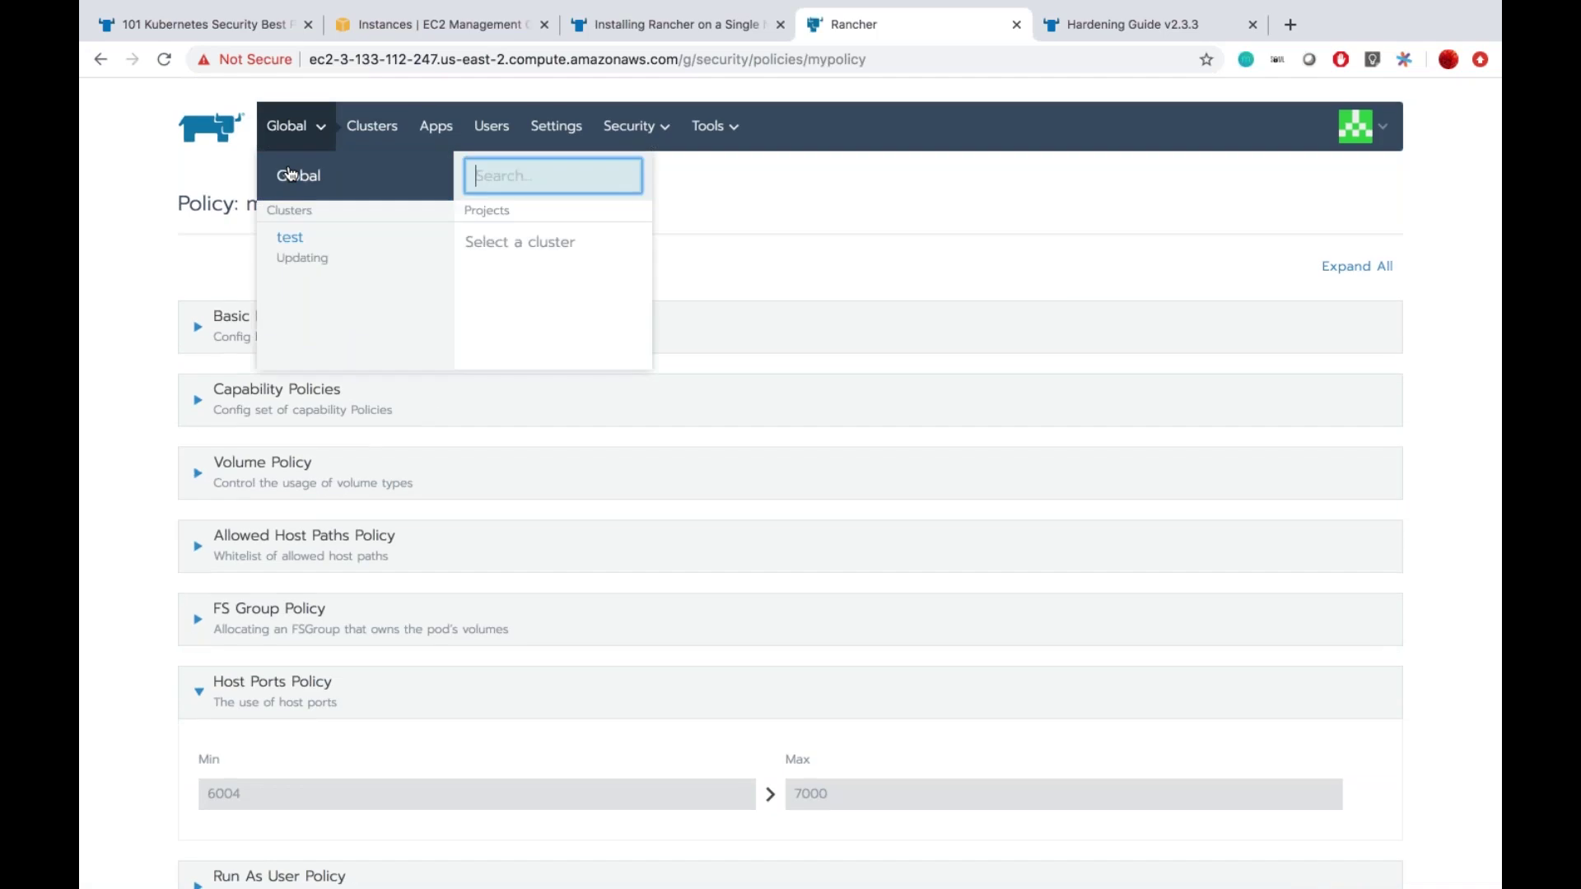
click(282, 169)
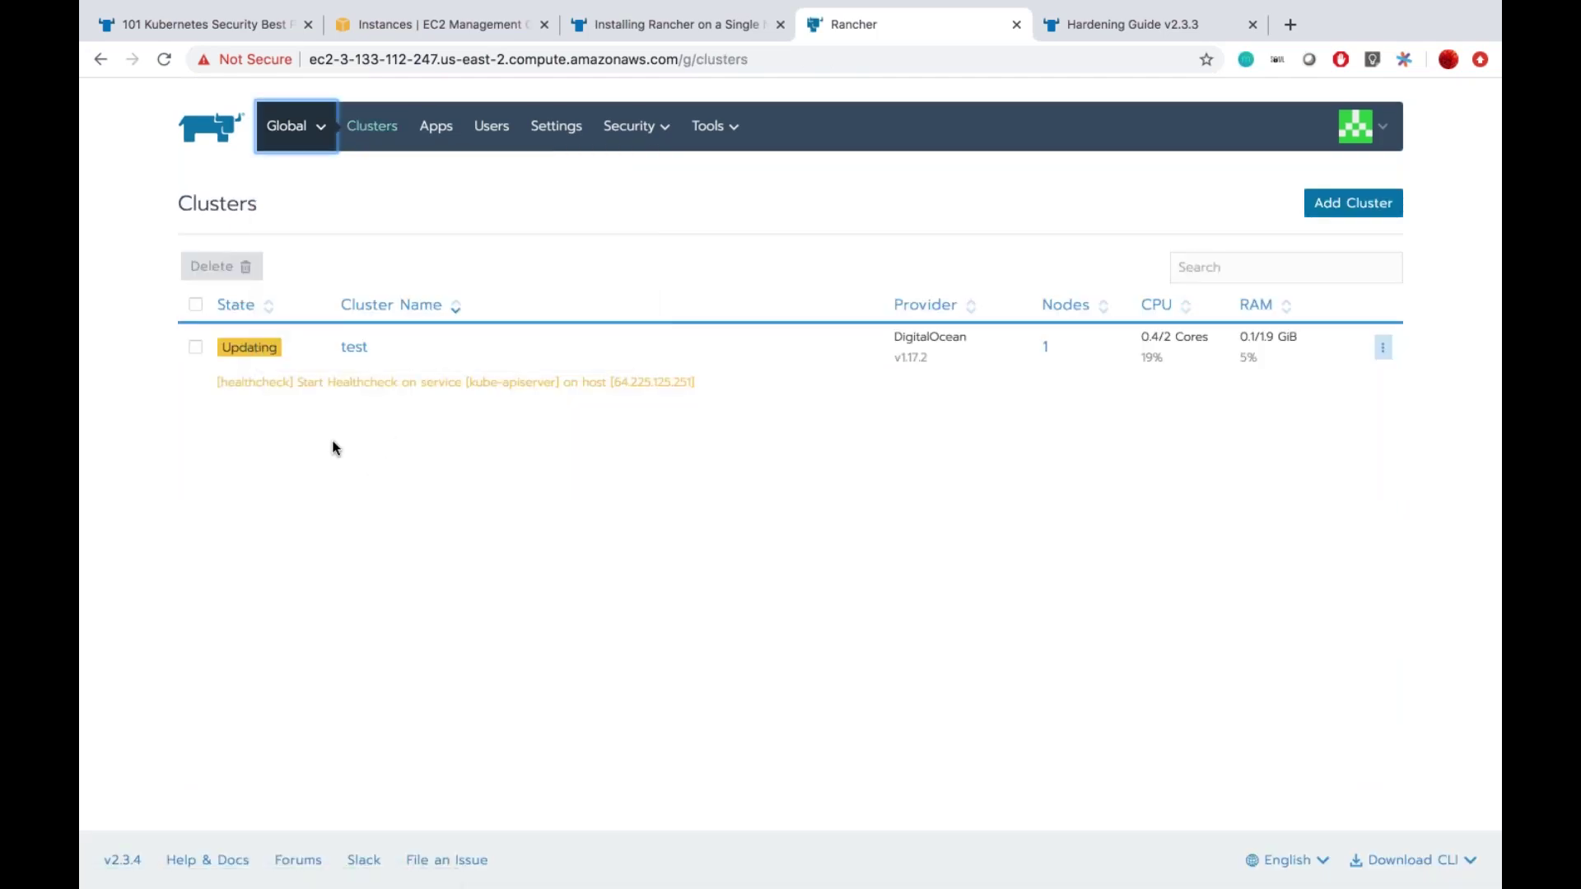
mouse_move(267, 130)
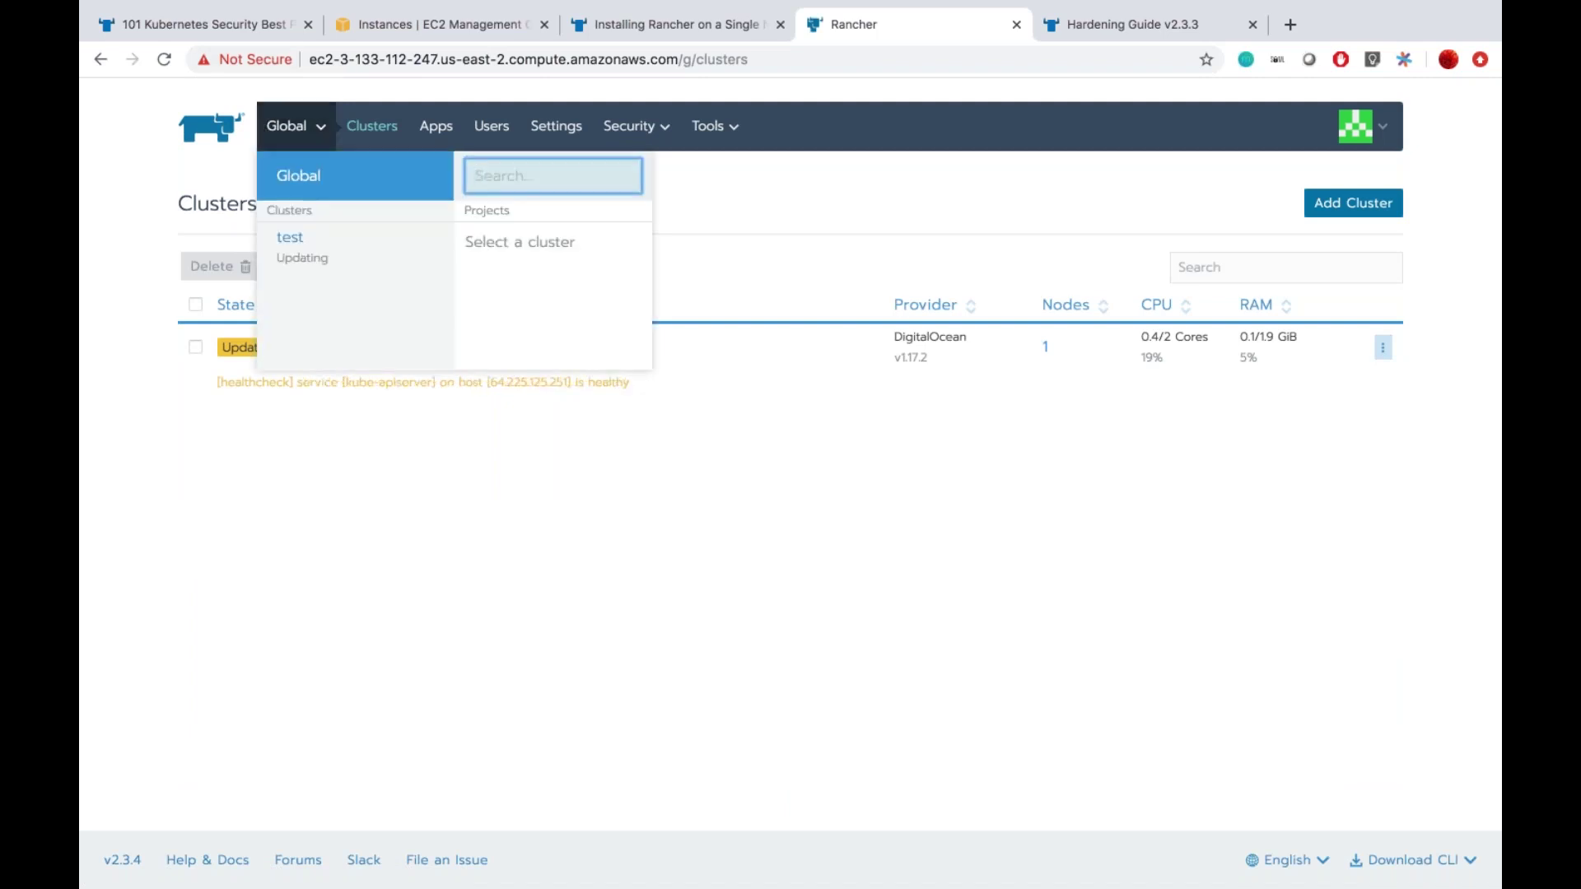
mouse_move(346, 246)
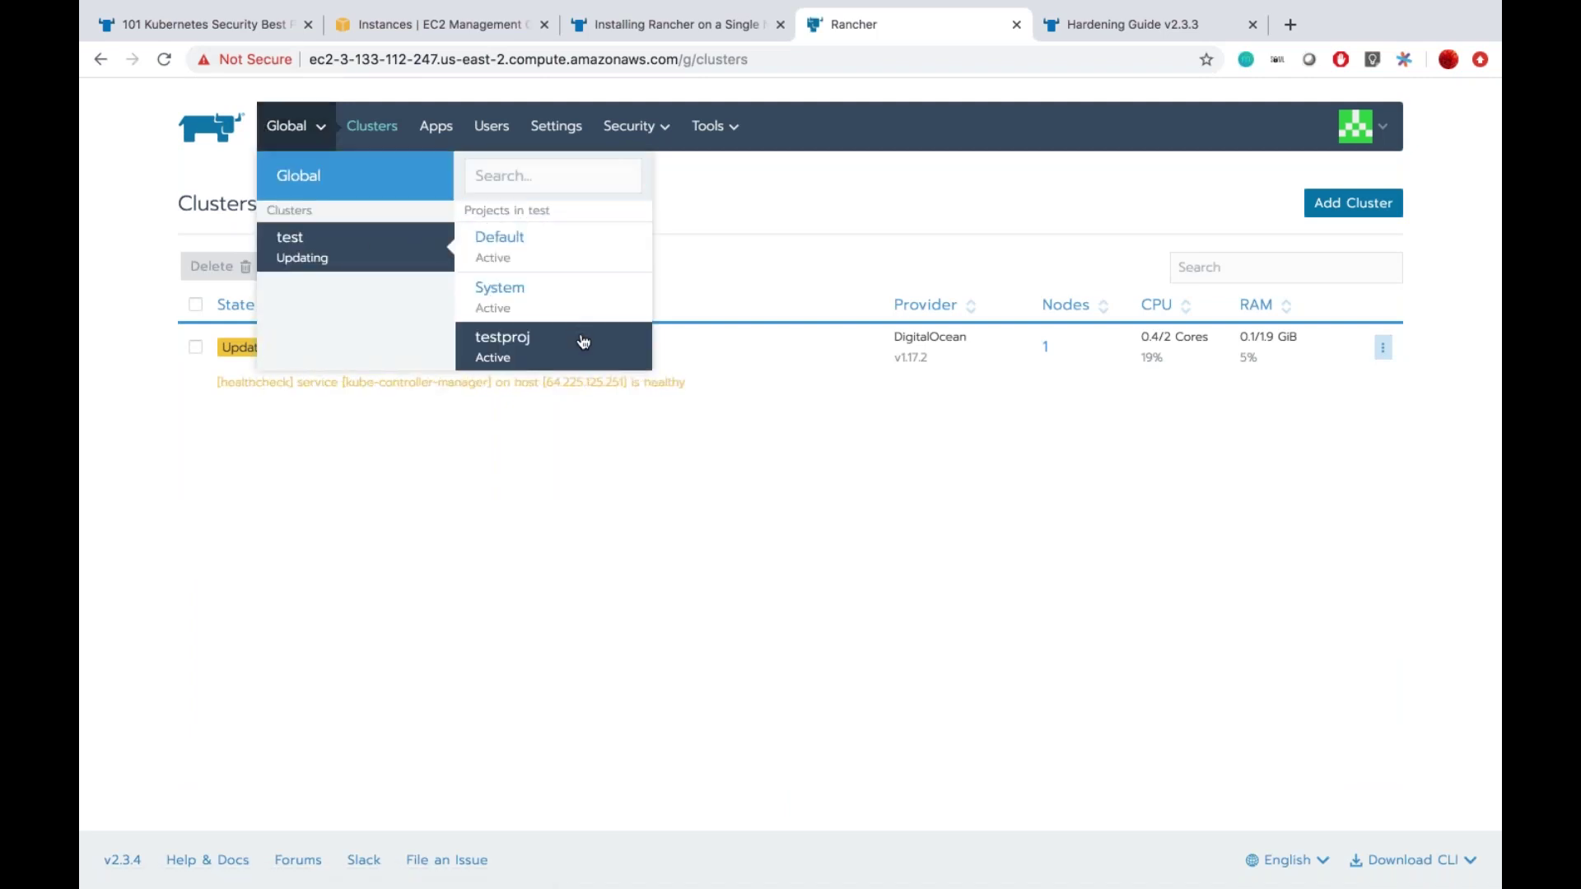
mouse_move(314, 148)
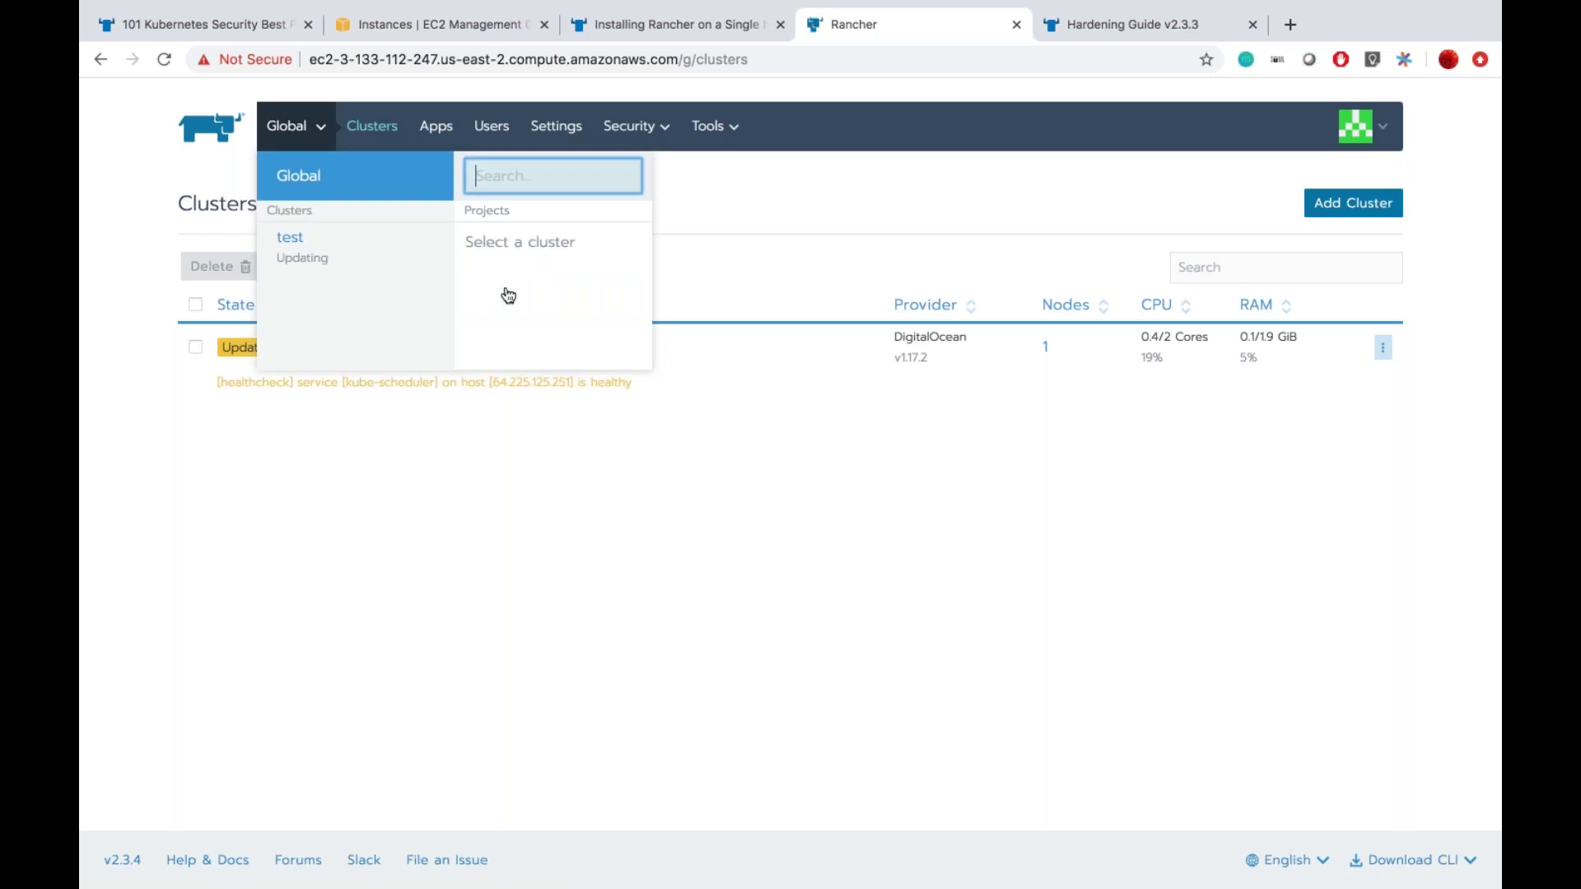
click(526, 344)
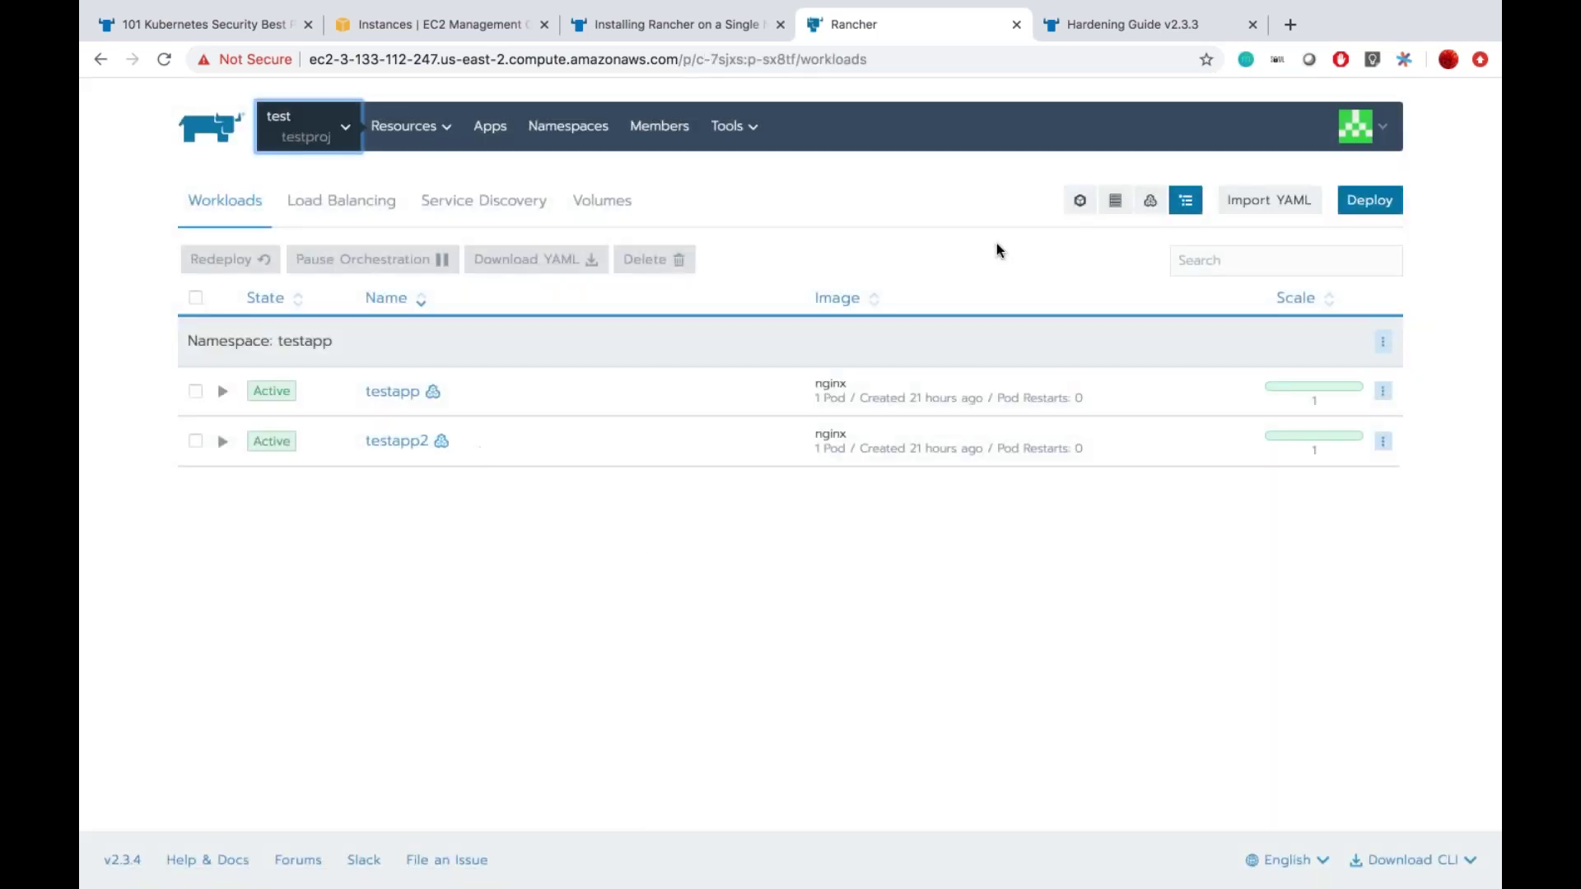
Step: Try a new testproj workload with a port mapping for container port 4000, and leave the form for the global cluster list
click(1374, 209)
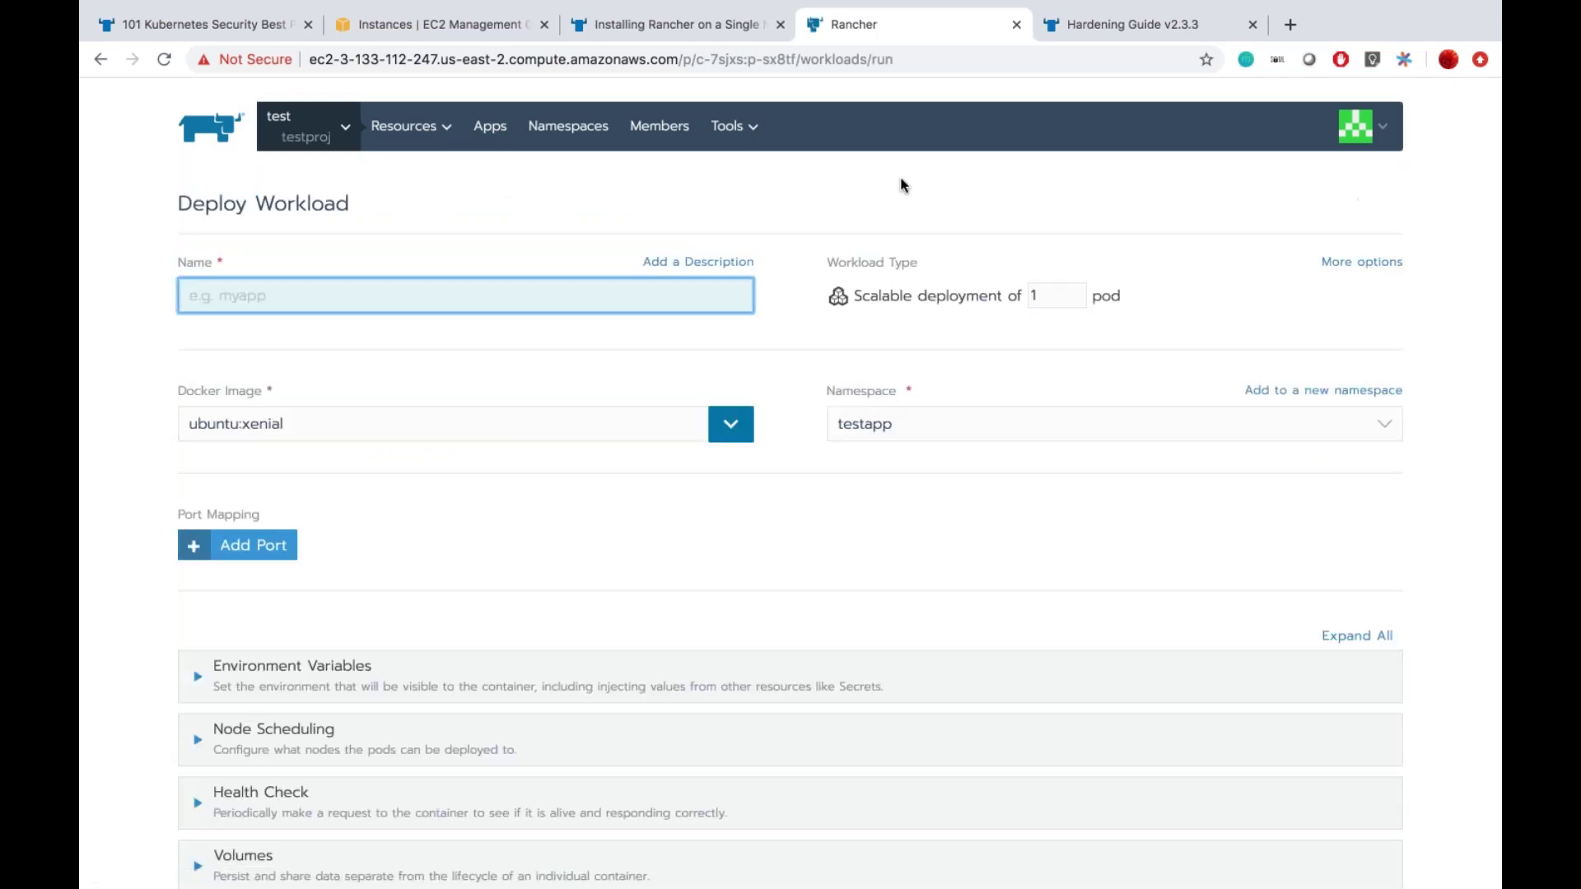
scroll(791, 495, down, 3)
click(238, 325)
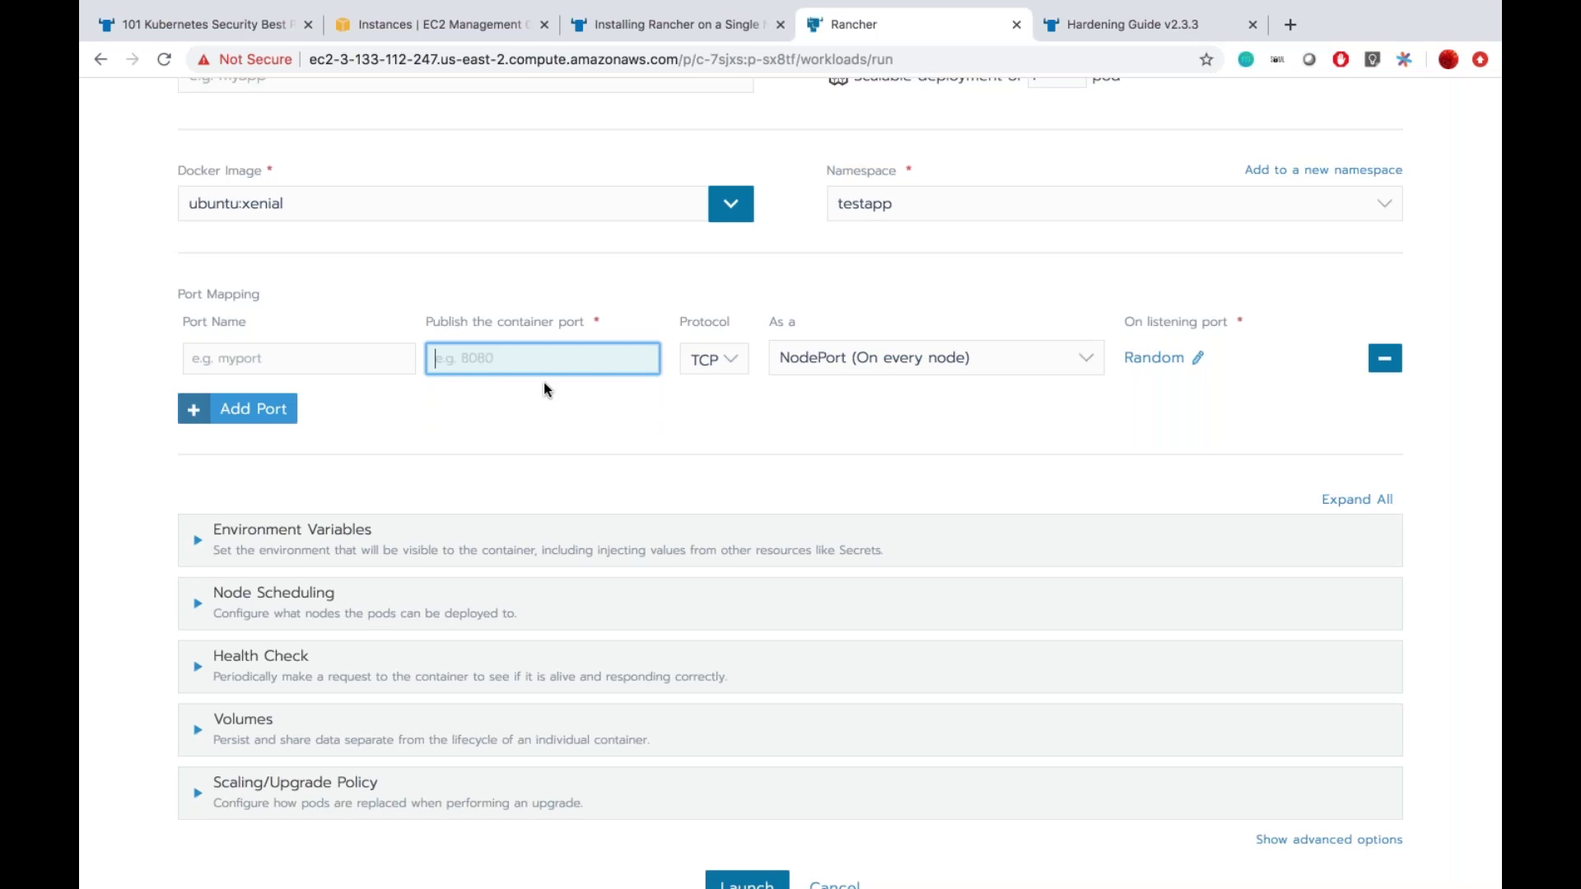
text(4000)
scroll(544, 382, up, 3)
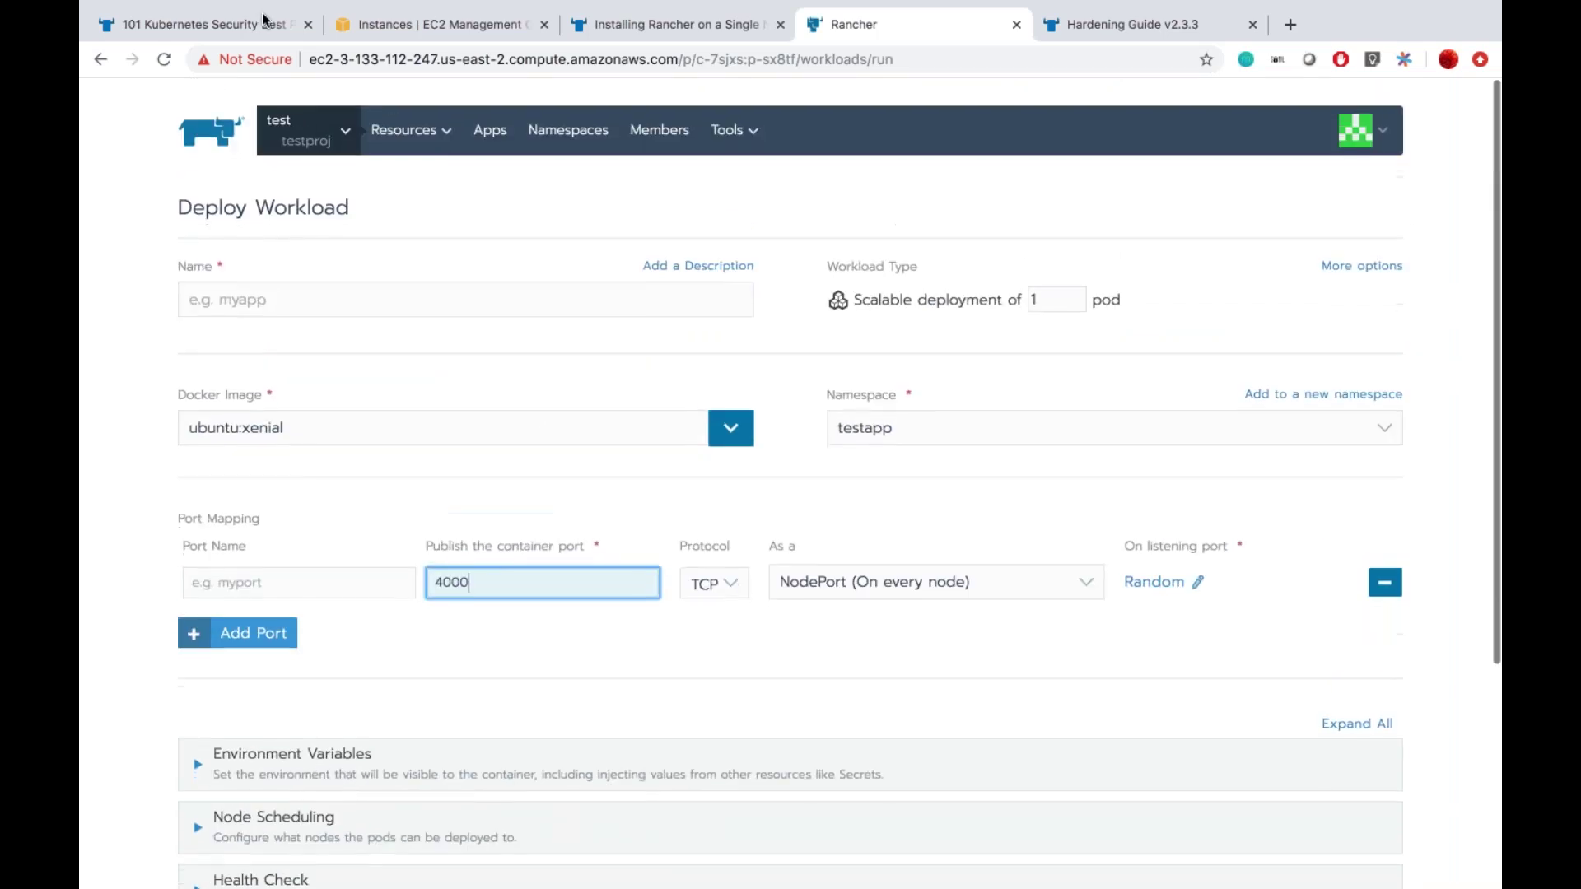
click(305, 125)
click(311, 176)
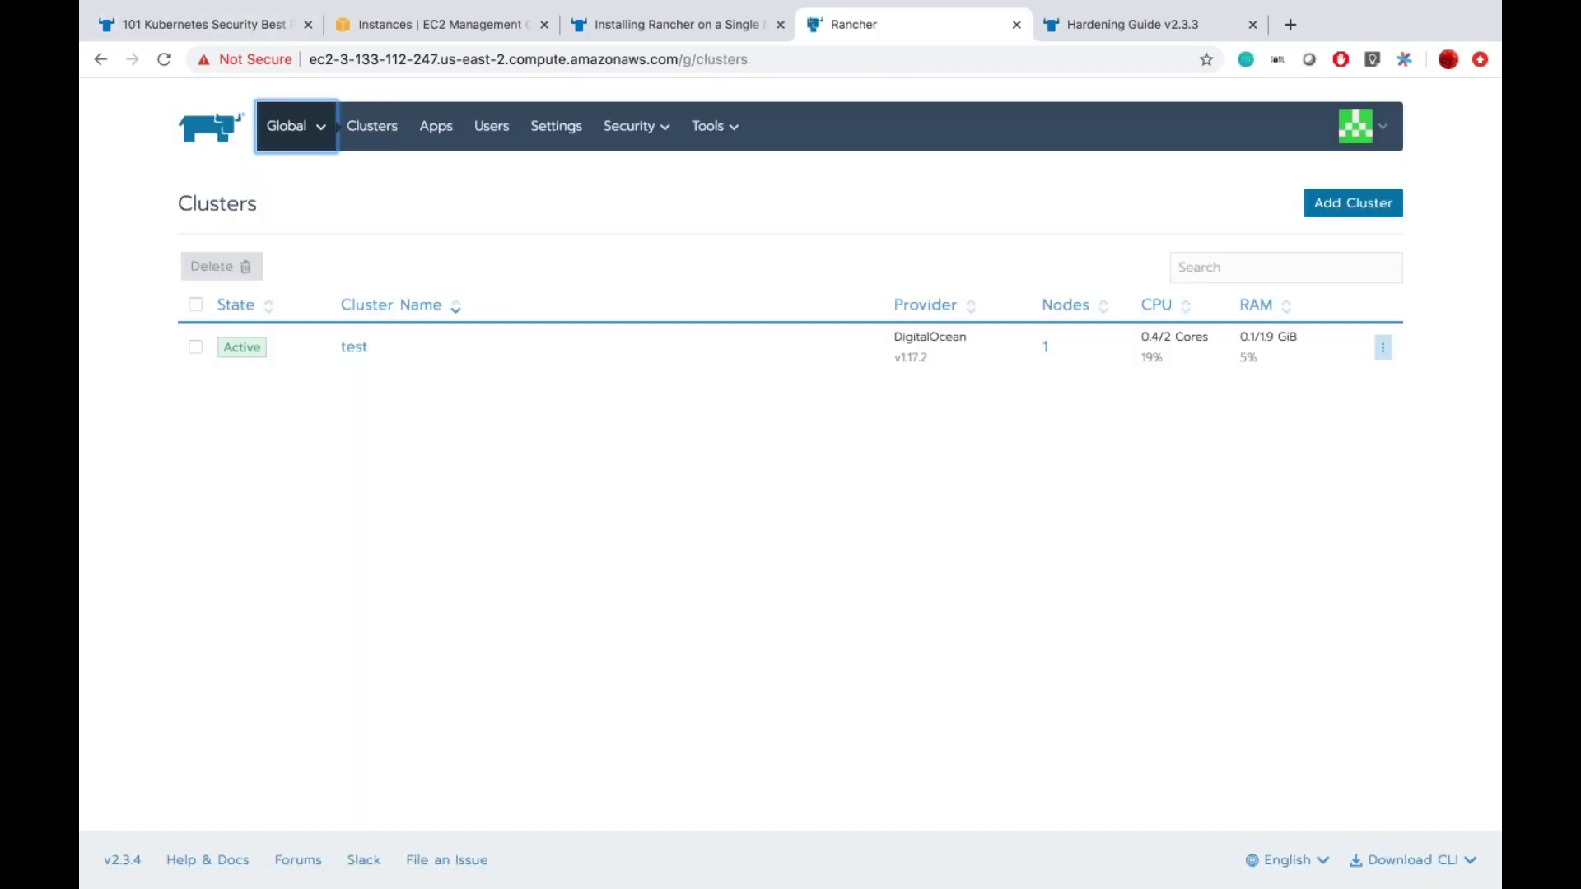
key(super+Tab)
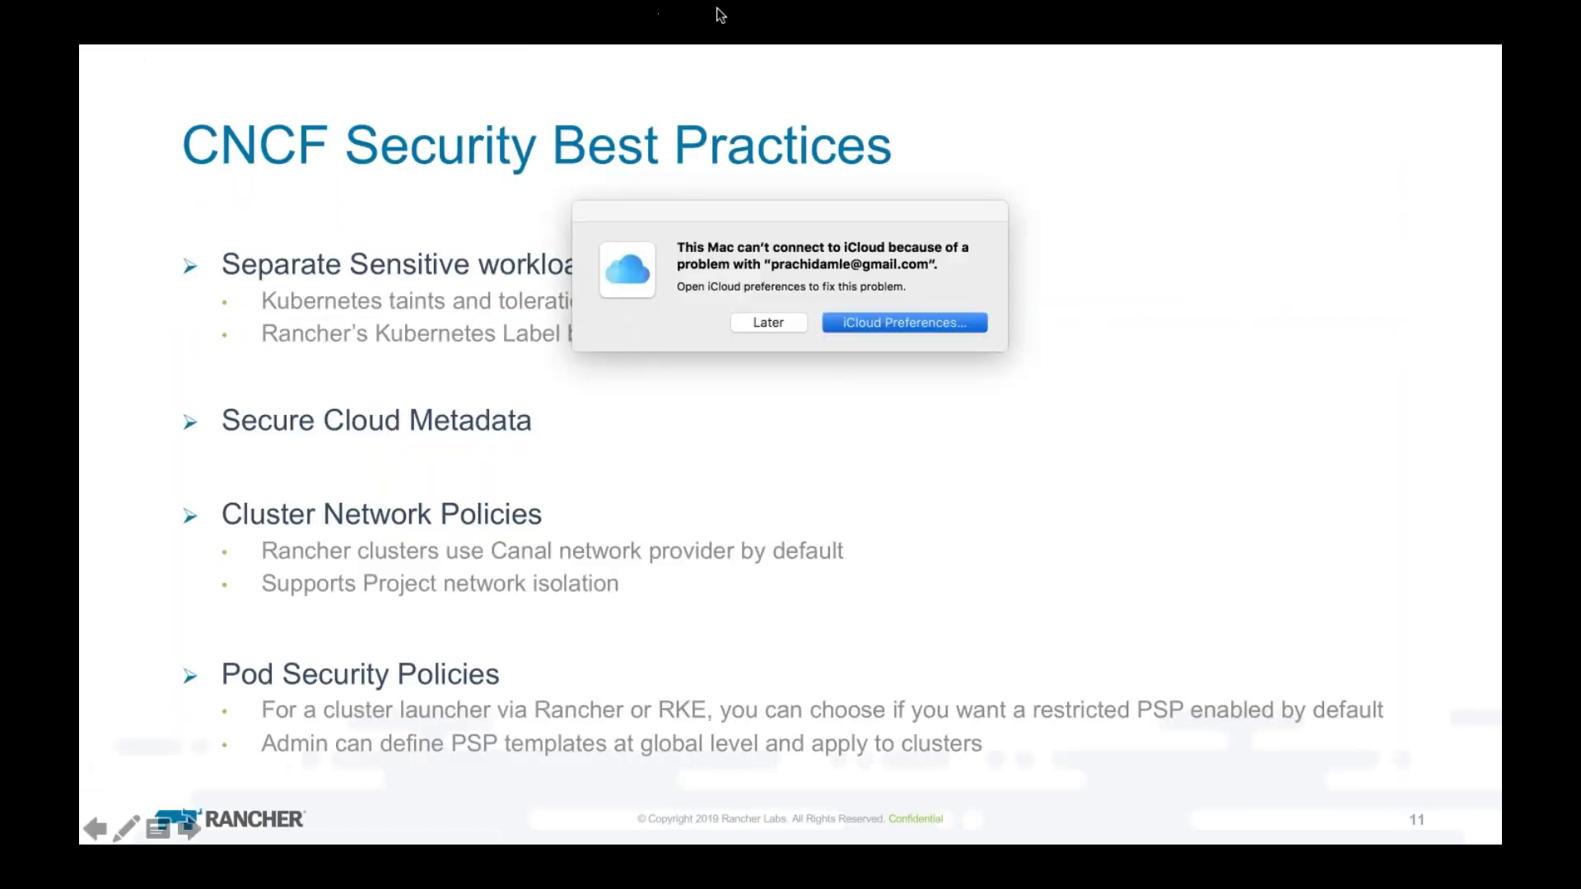
click(759, 323)
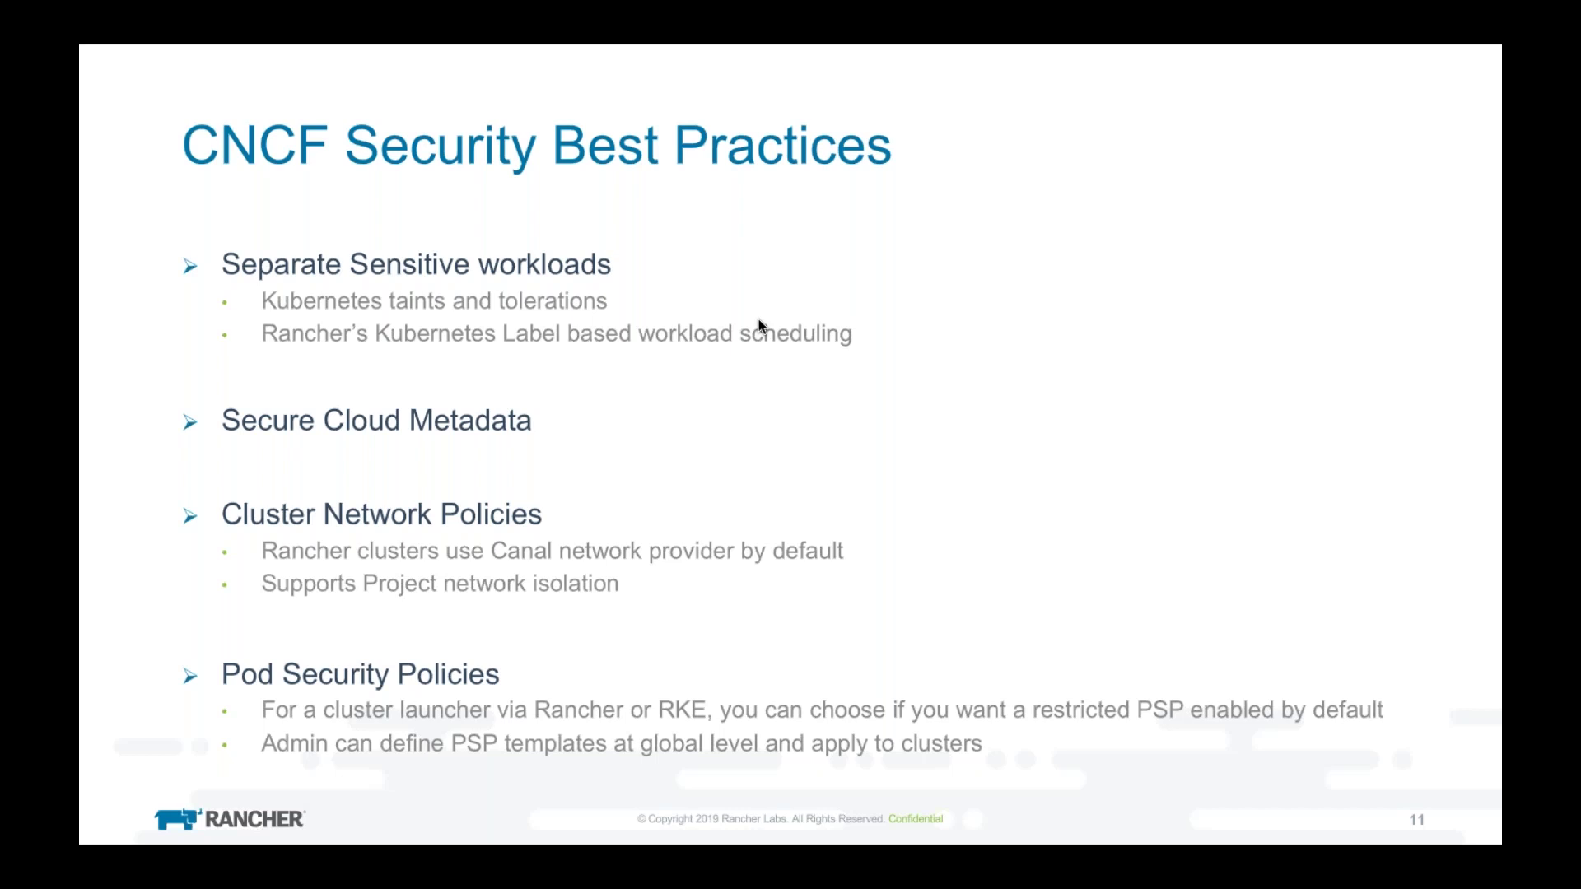
key(Right)
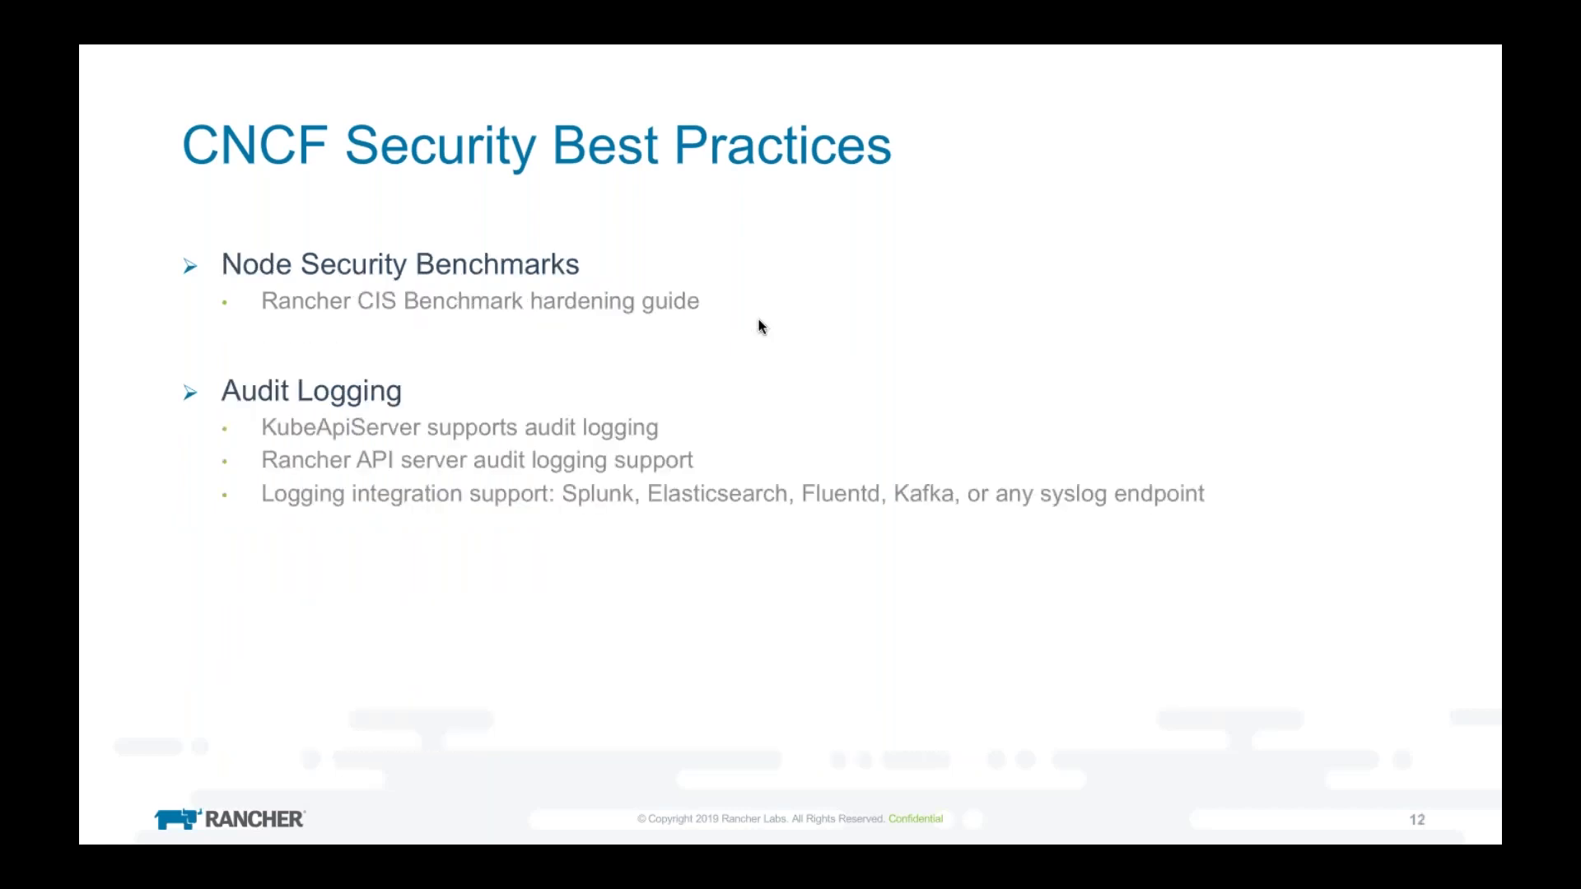
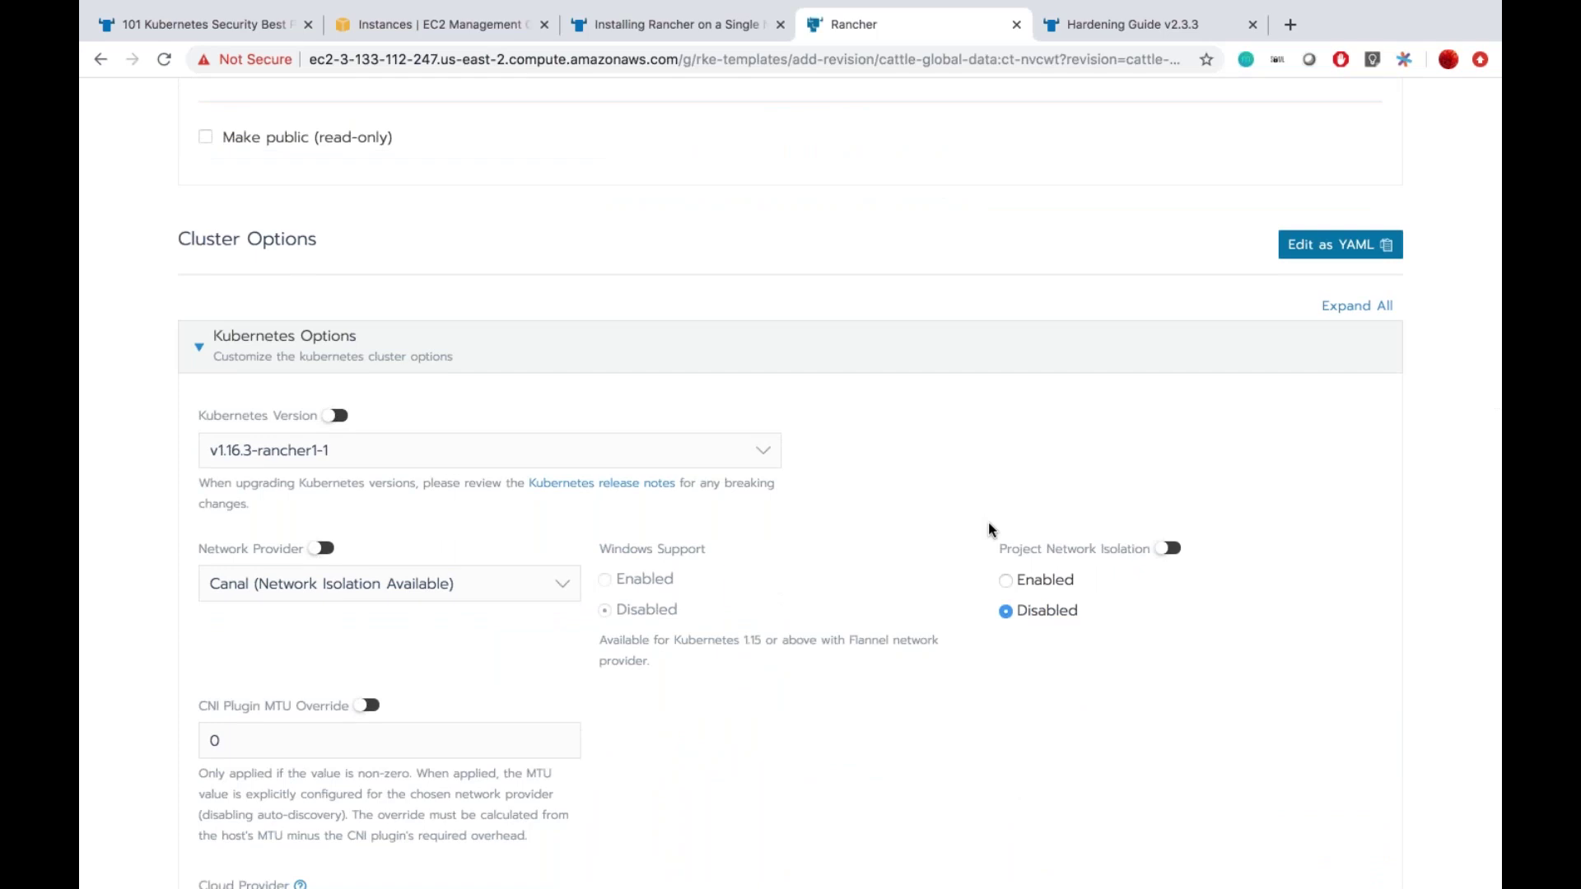
scroll(991, 529, down, 2)
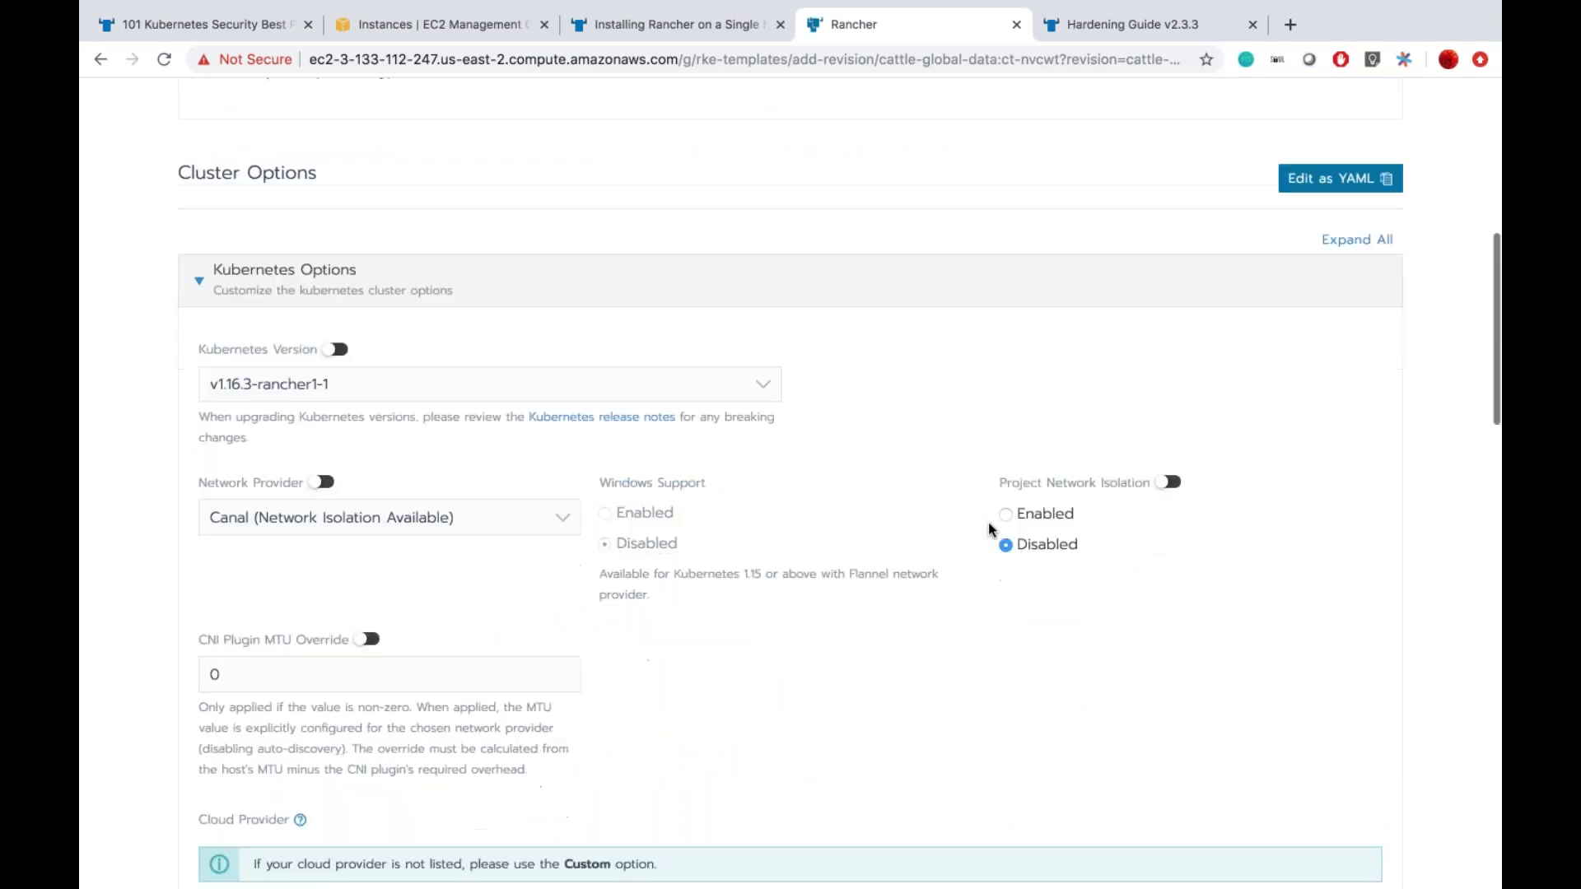
scroll(988, 522, down, 6)
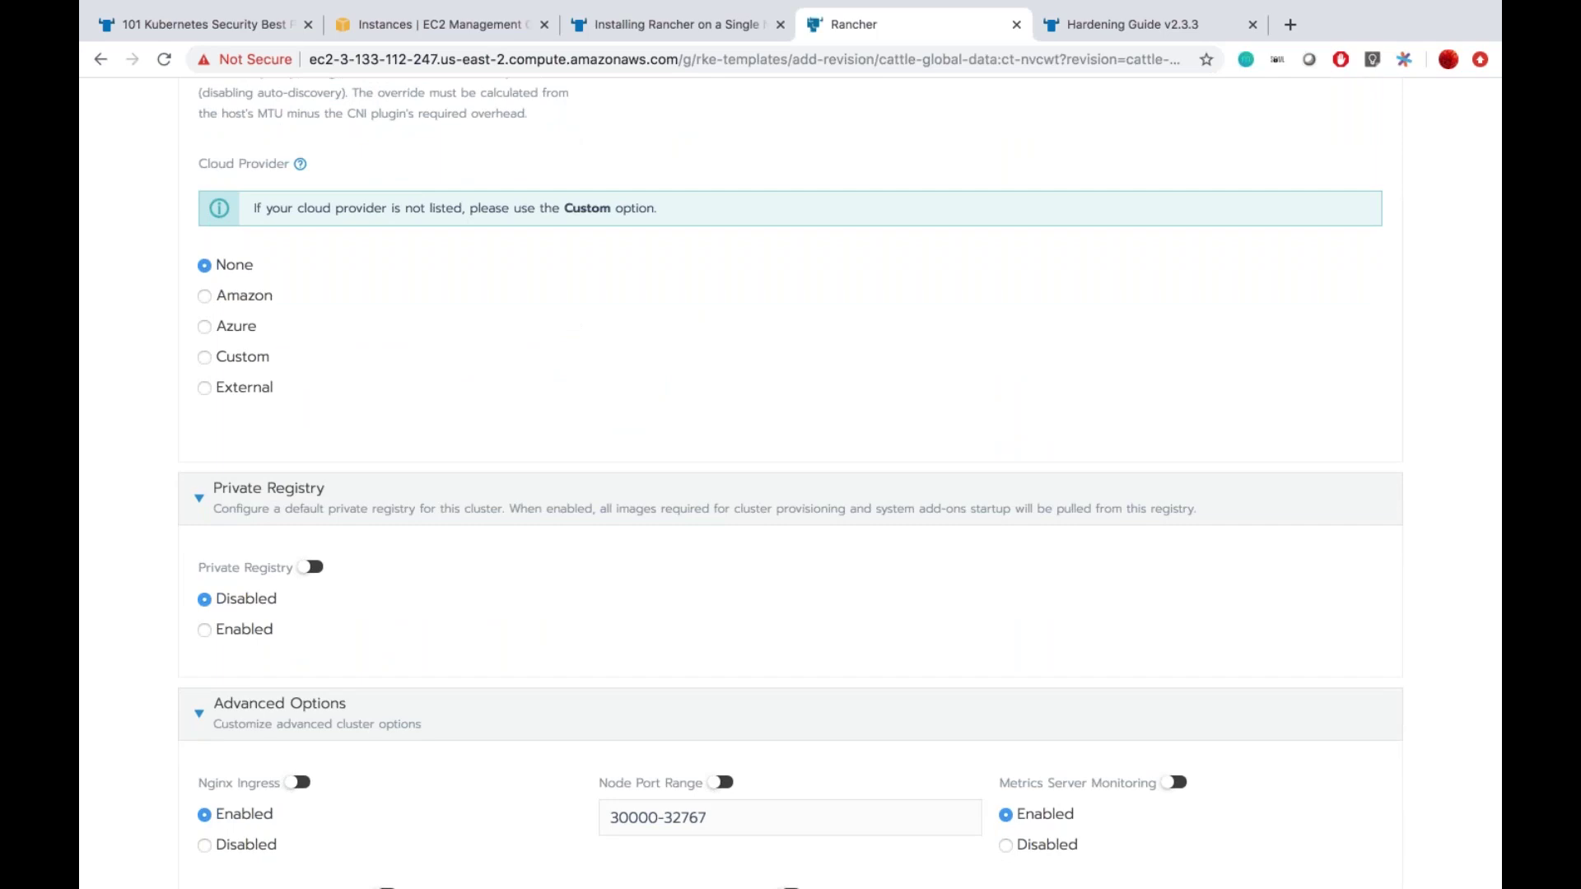
scroll(992, 699, down, 9)
scroll(992, 699, up, 2)
click(717, 224)
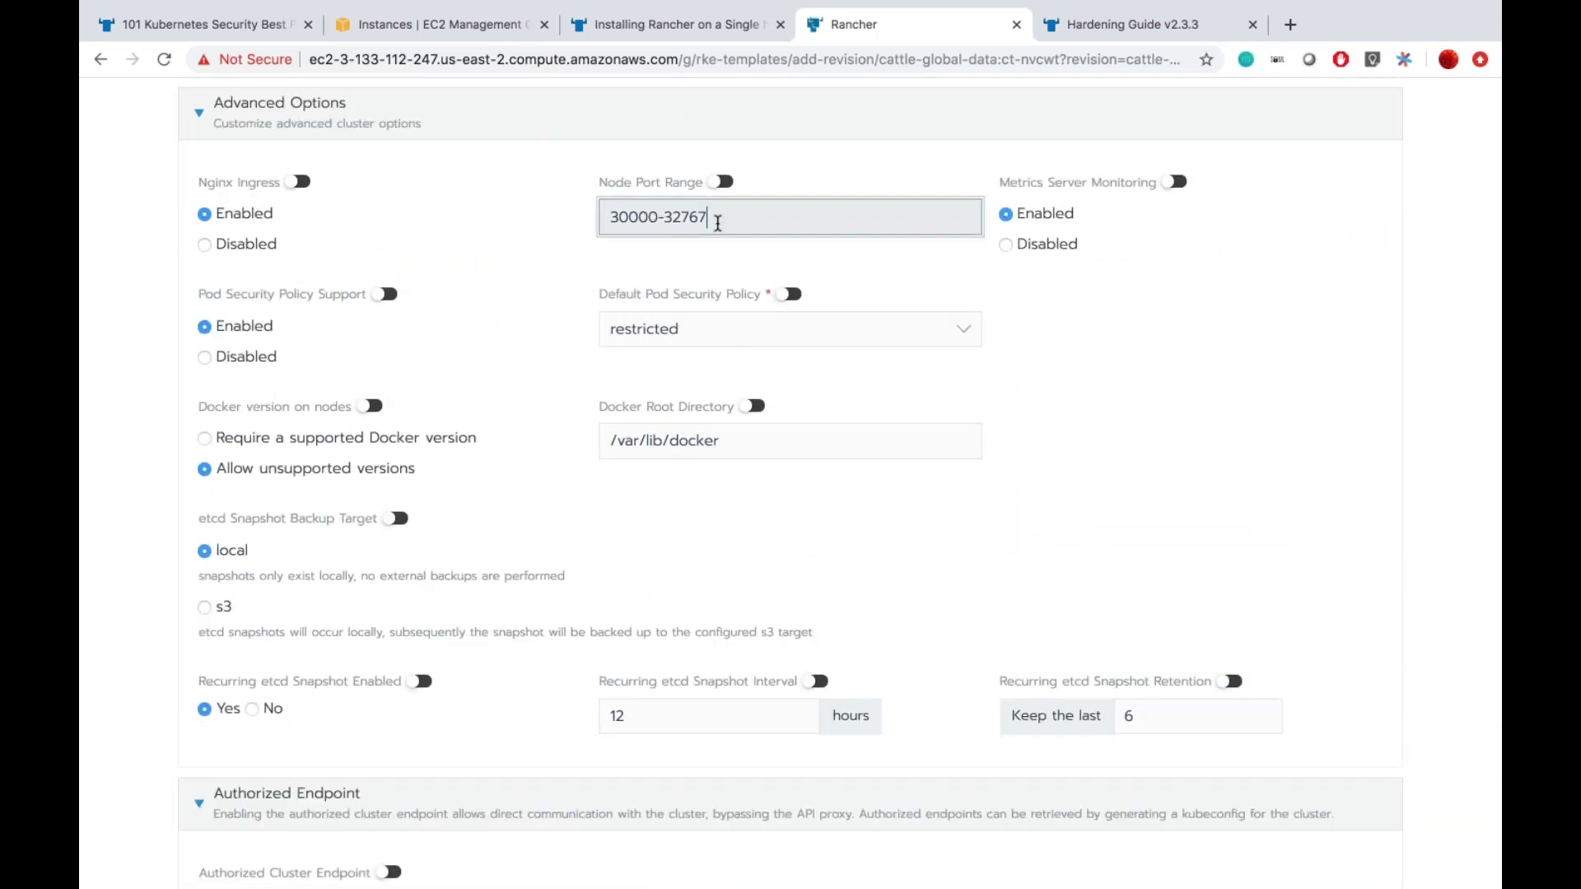
key(BackSpace)
text(8)
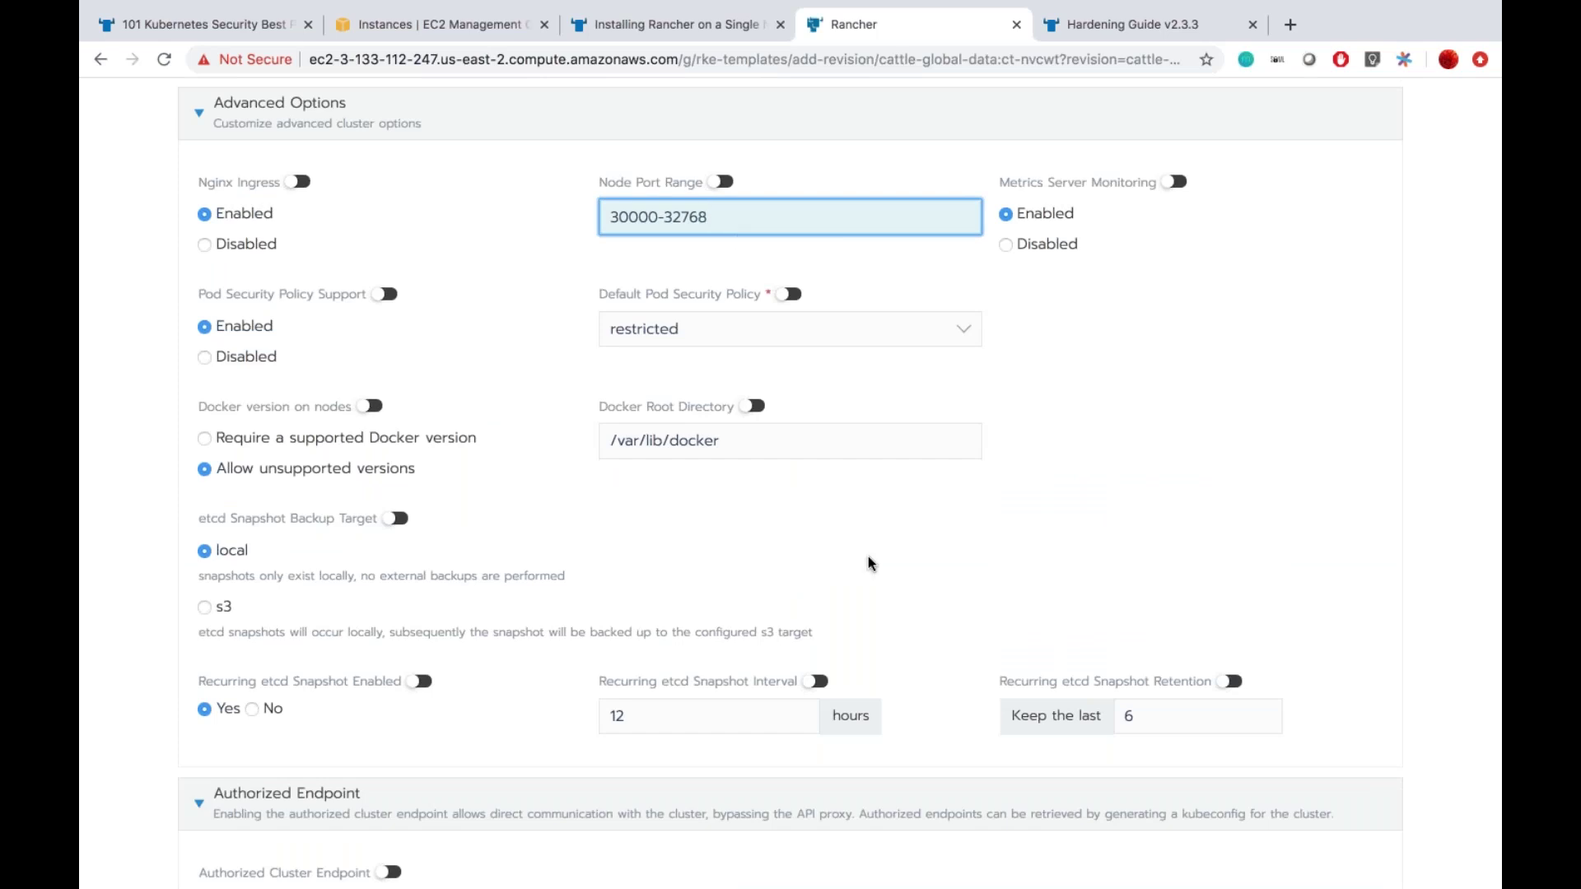
scroll(869, 556, down, 8)
click(747, 793)
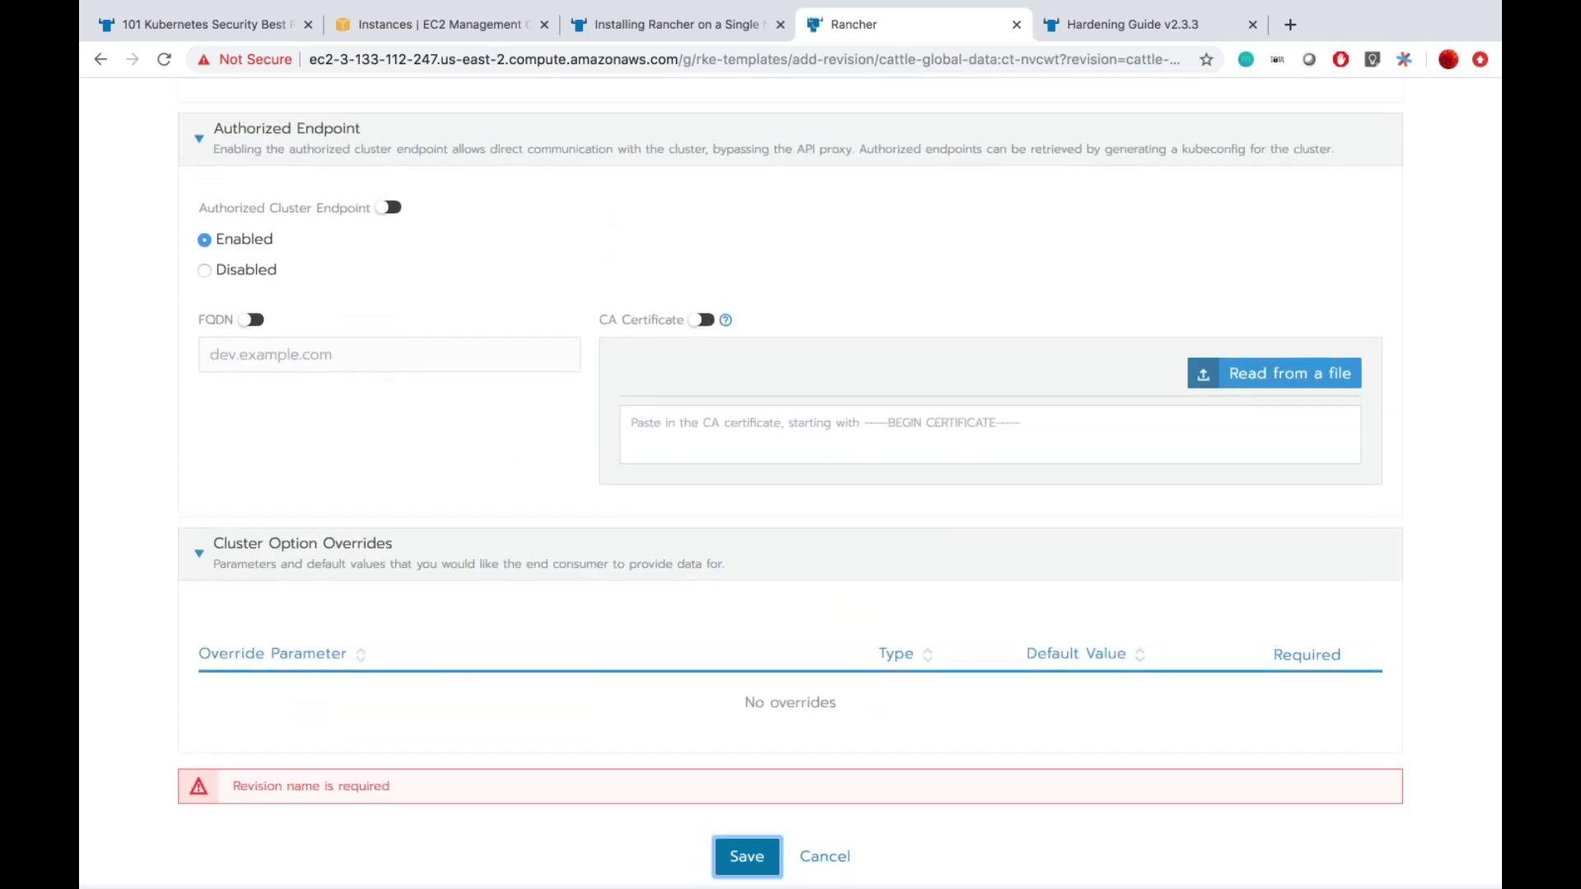
Step: Name the new cis template revision v2 and save it
scroll(754, 800, up, 10)
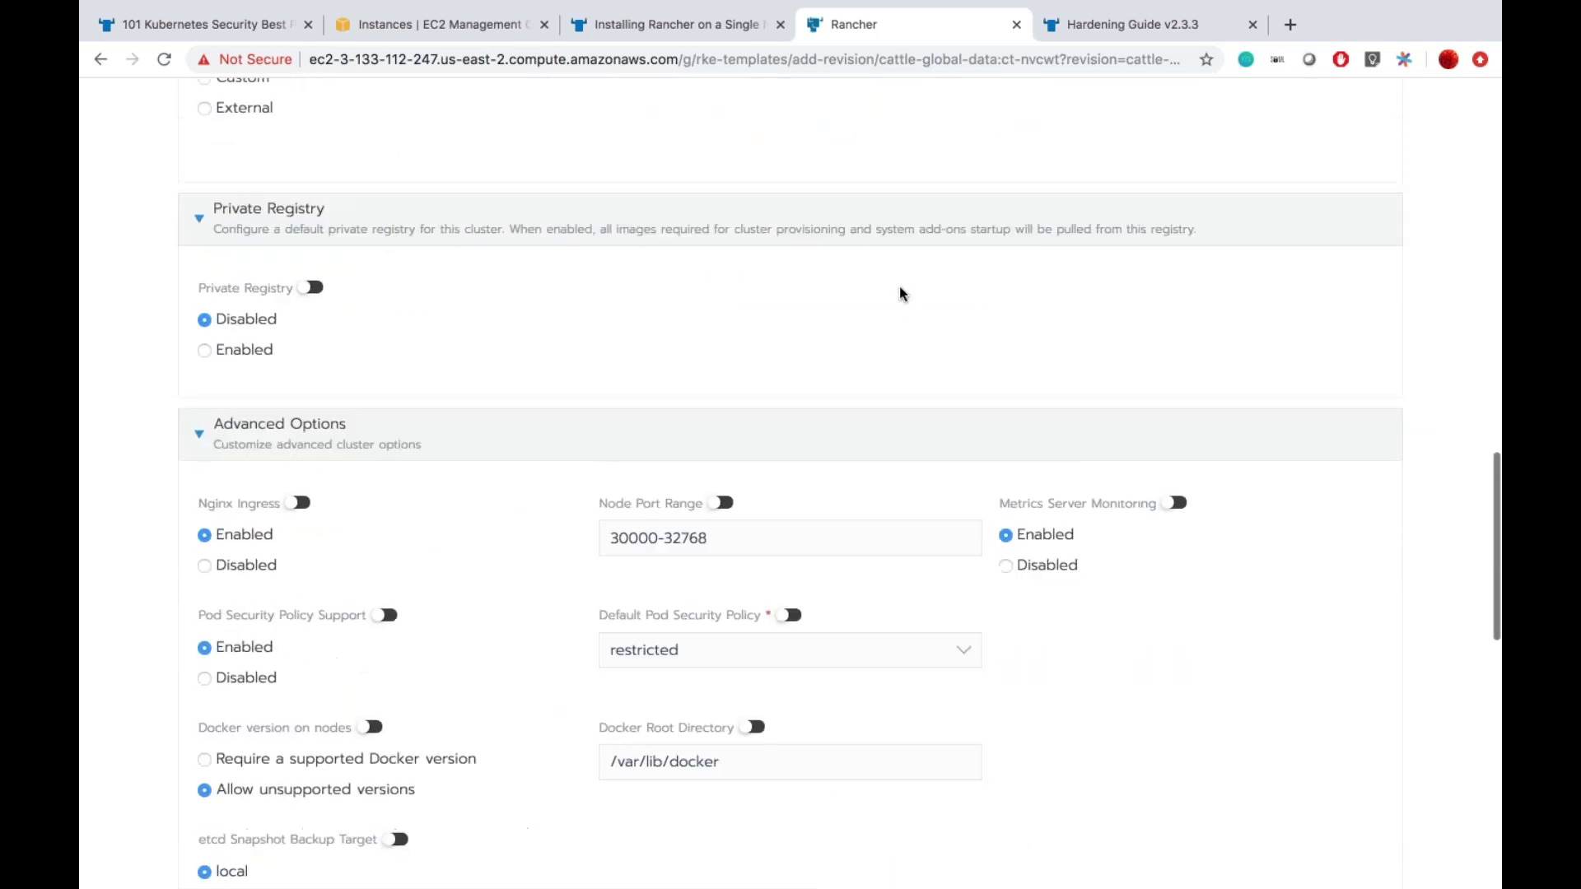
scroll(897, 290, up, 15)
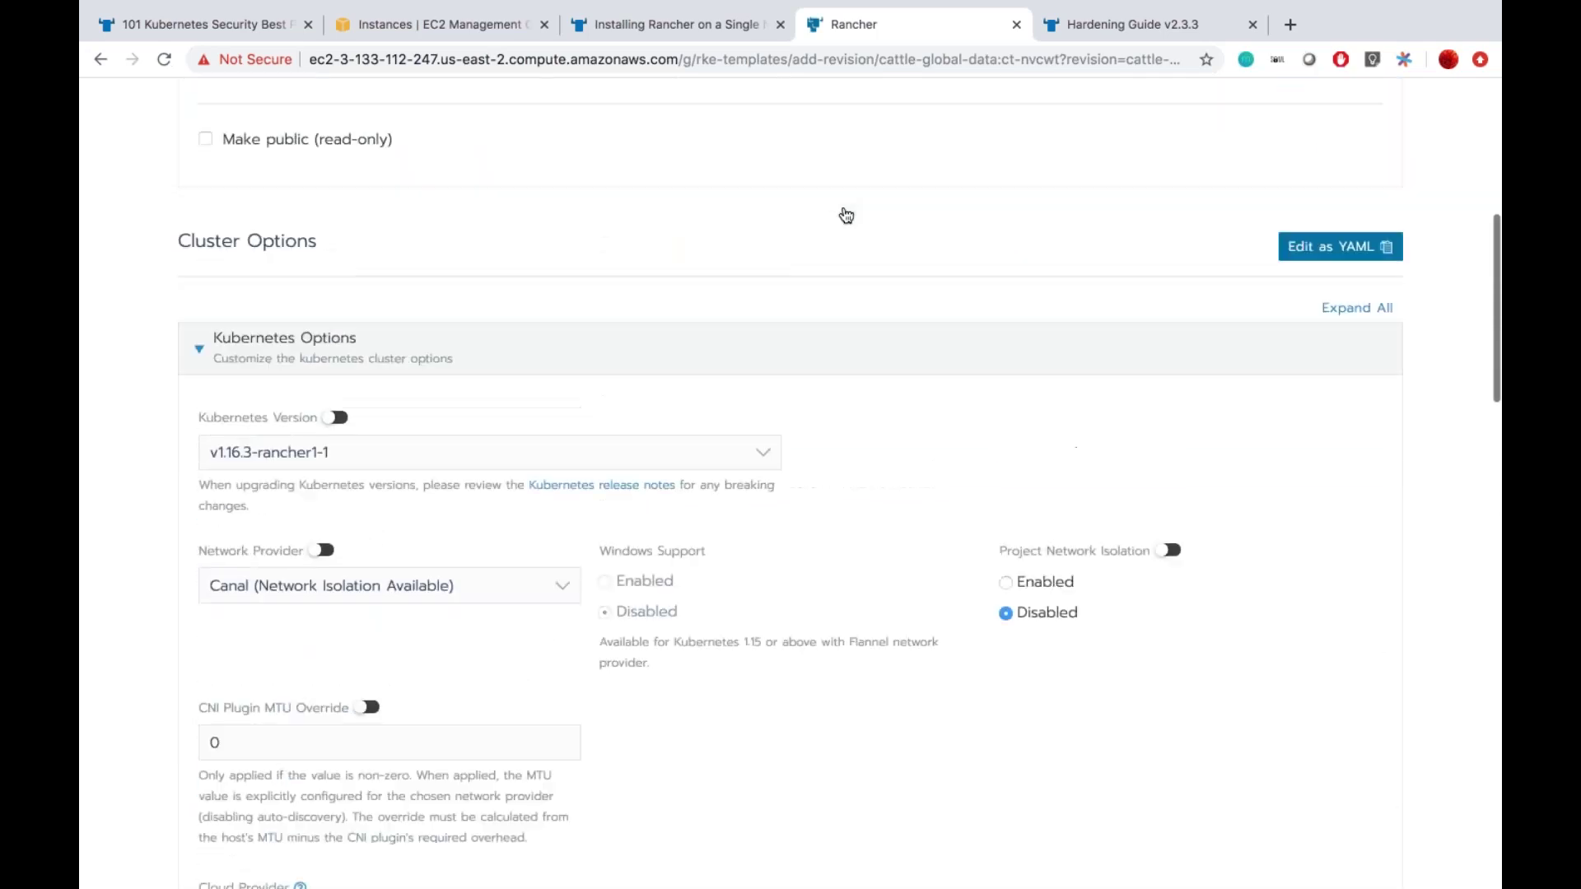
click(858, 315)
text(v2)
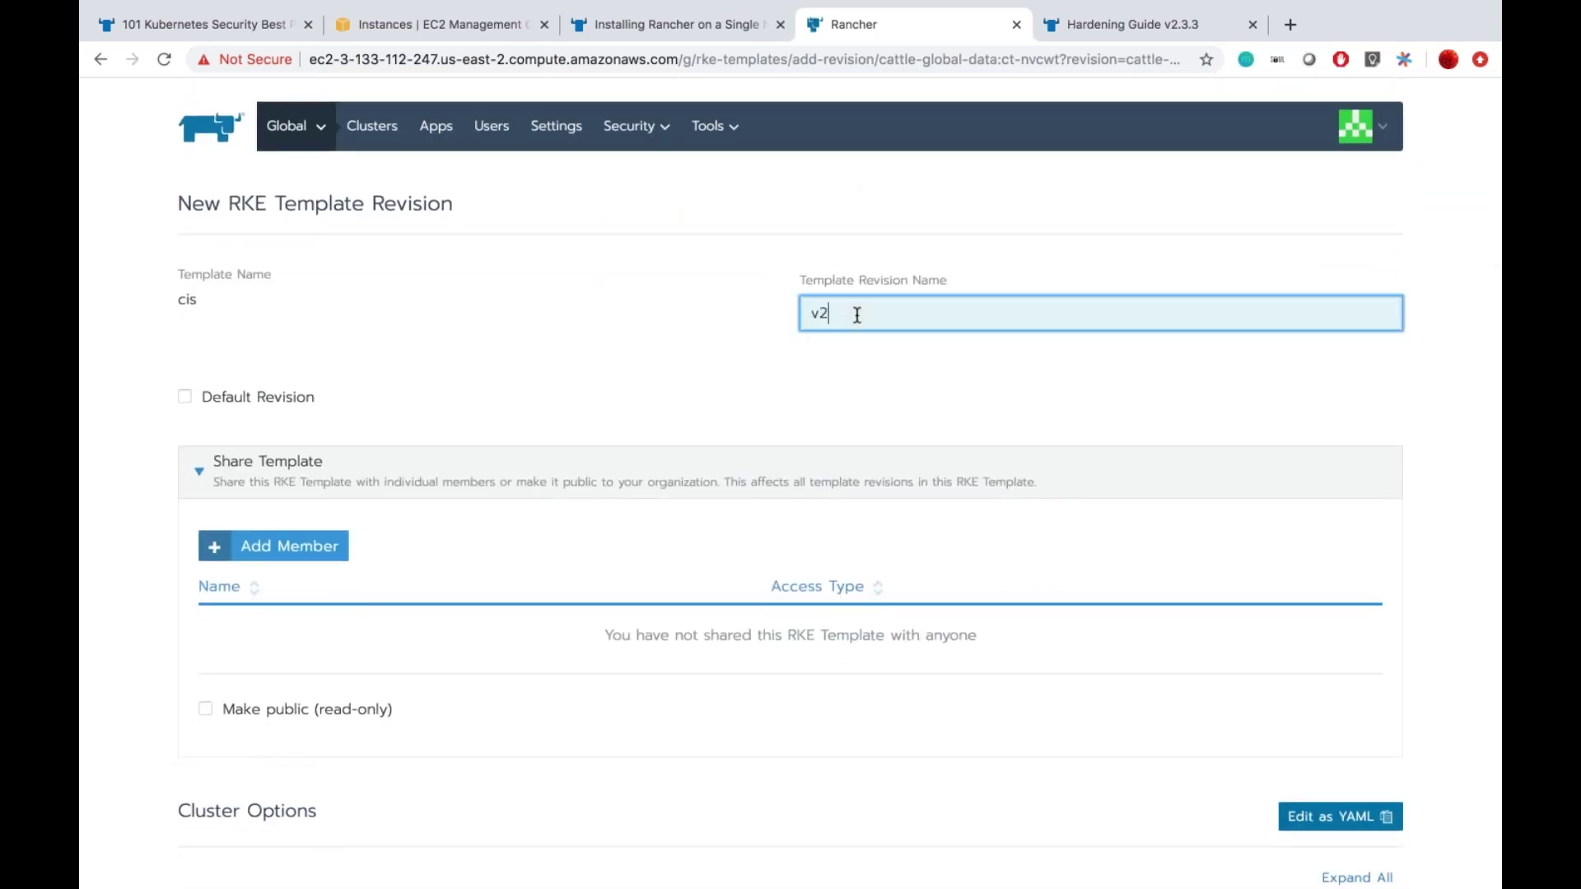
scroll(927, 581, down, 20)
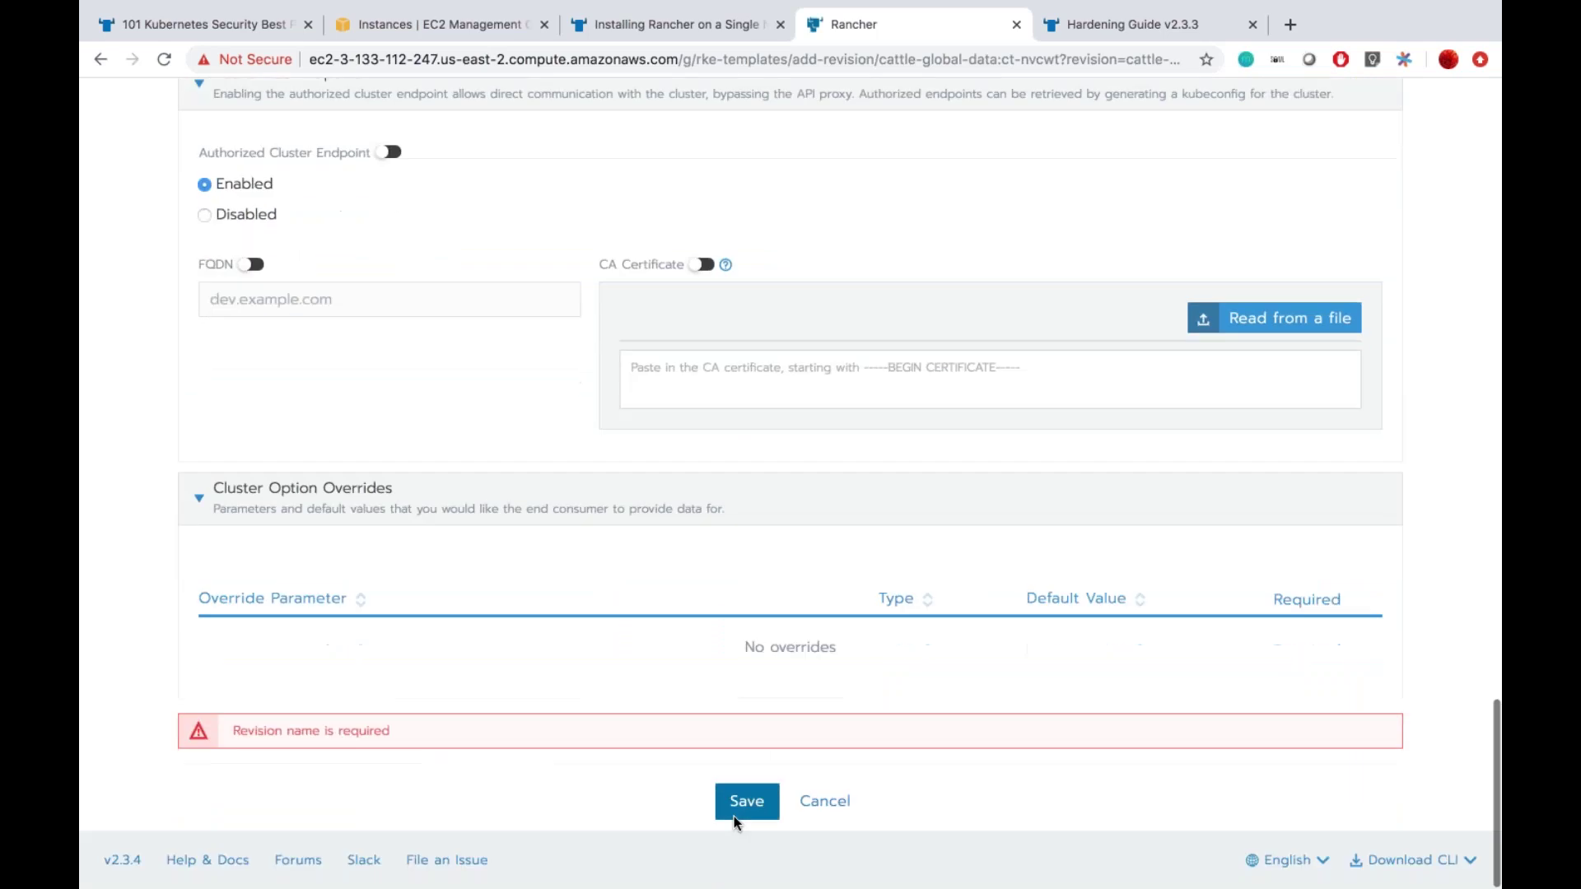
click(733, 815)
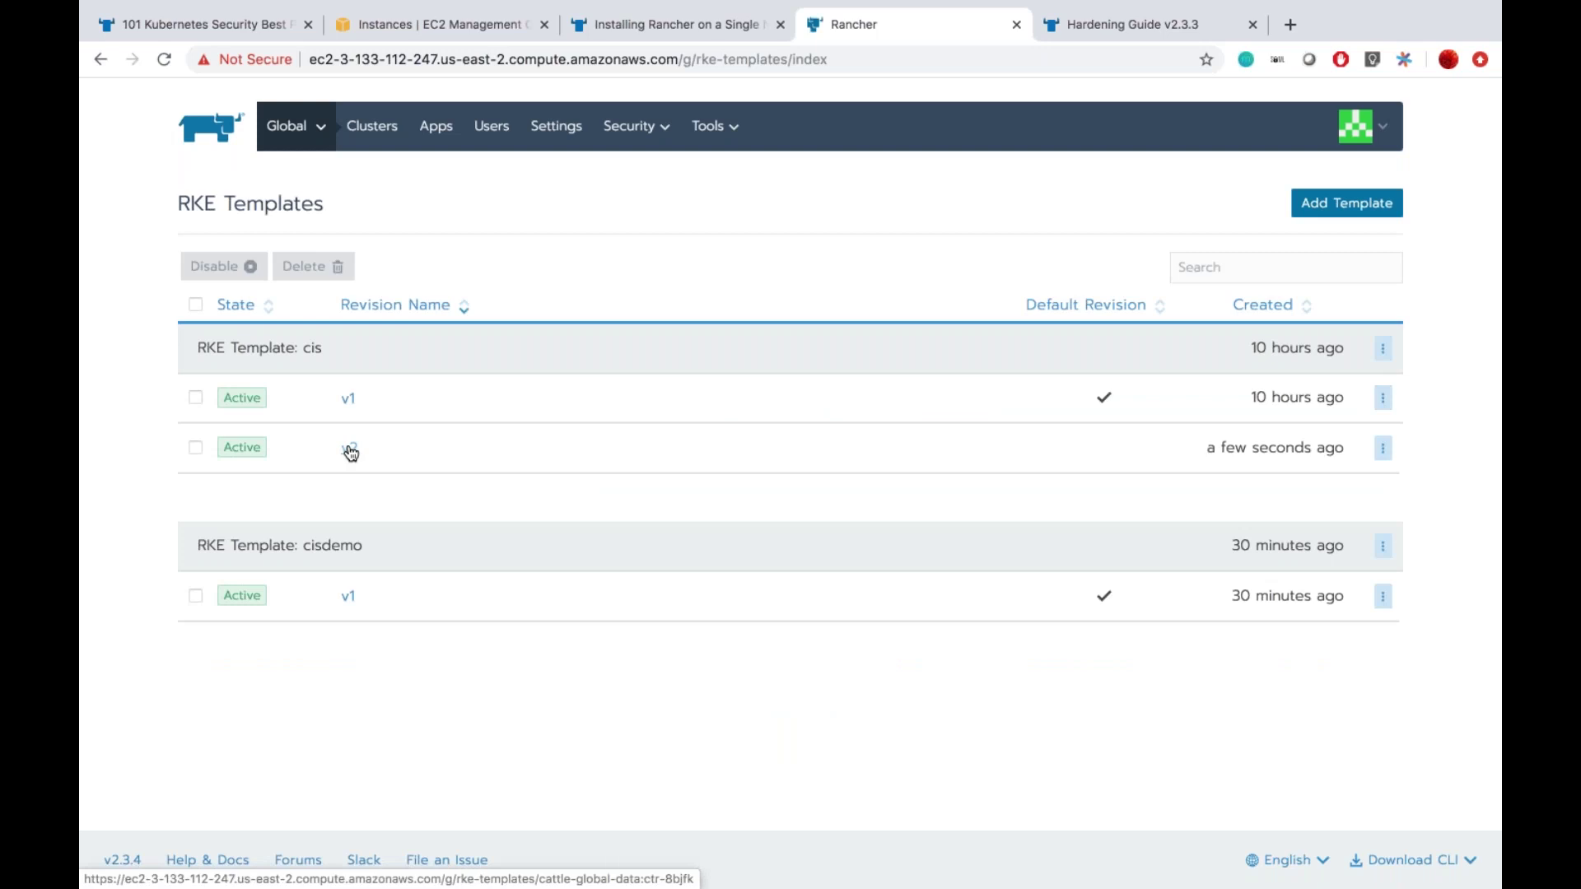
Step: Check the global cluster list, and return to the RKE templates to view the cis revisions
key(super+Tab)
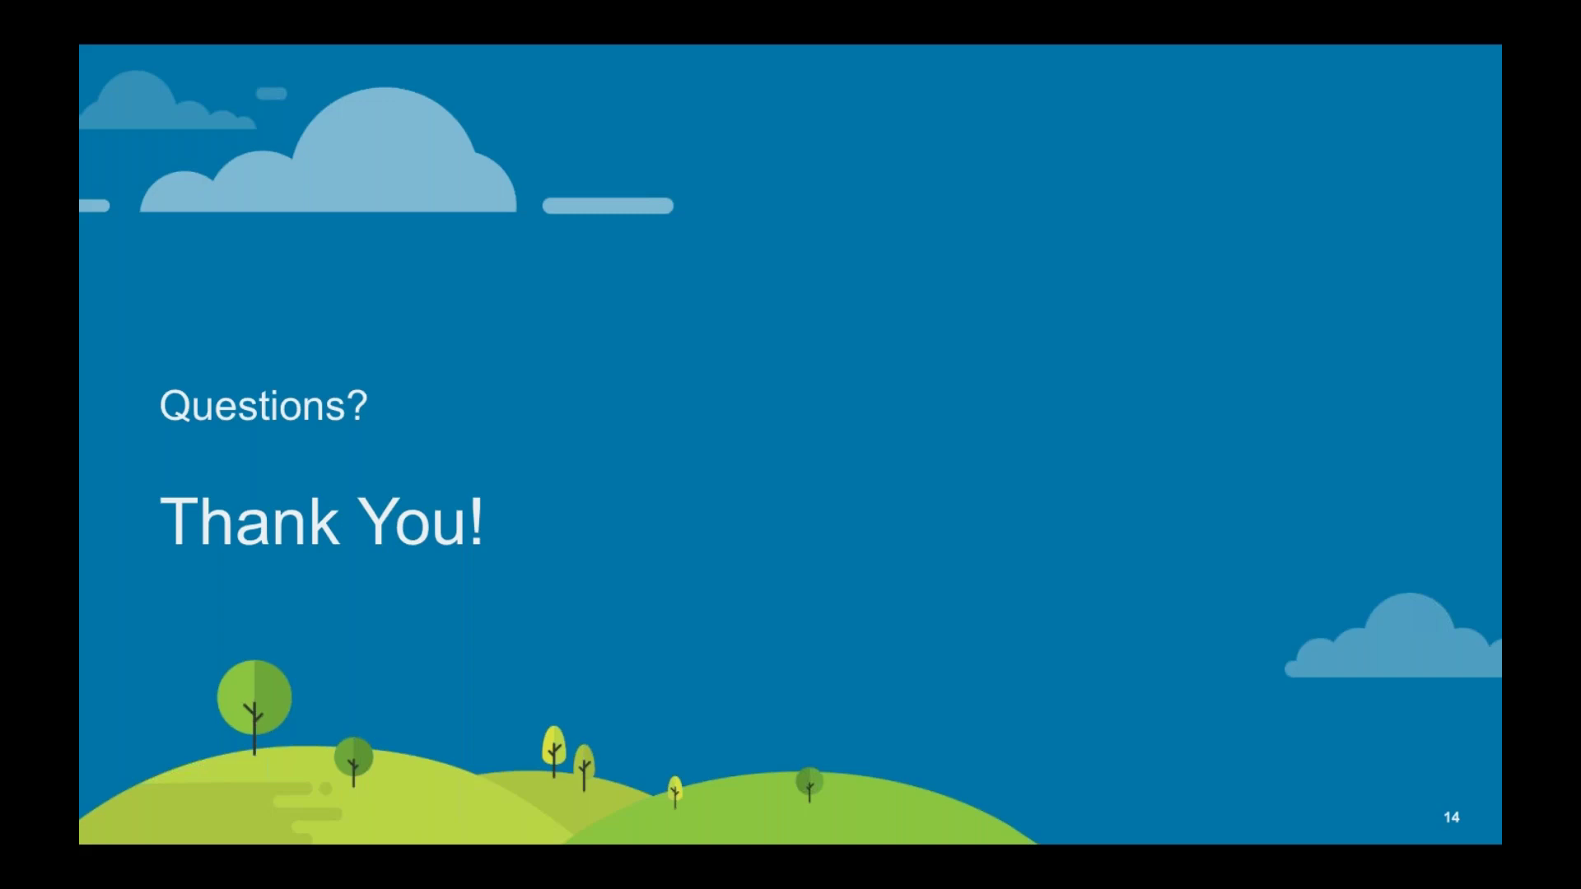
key(super+Tab)
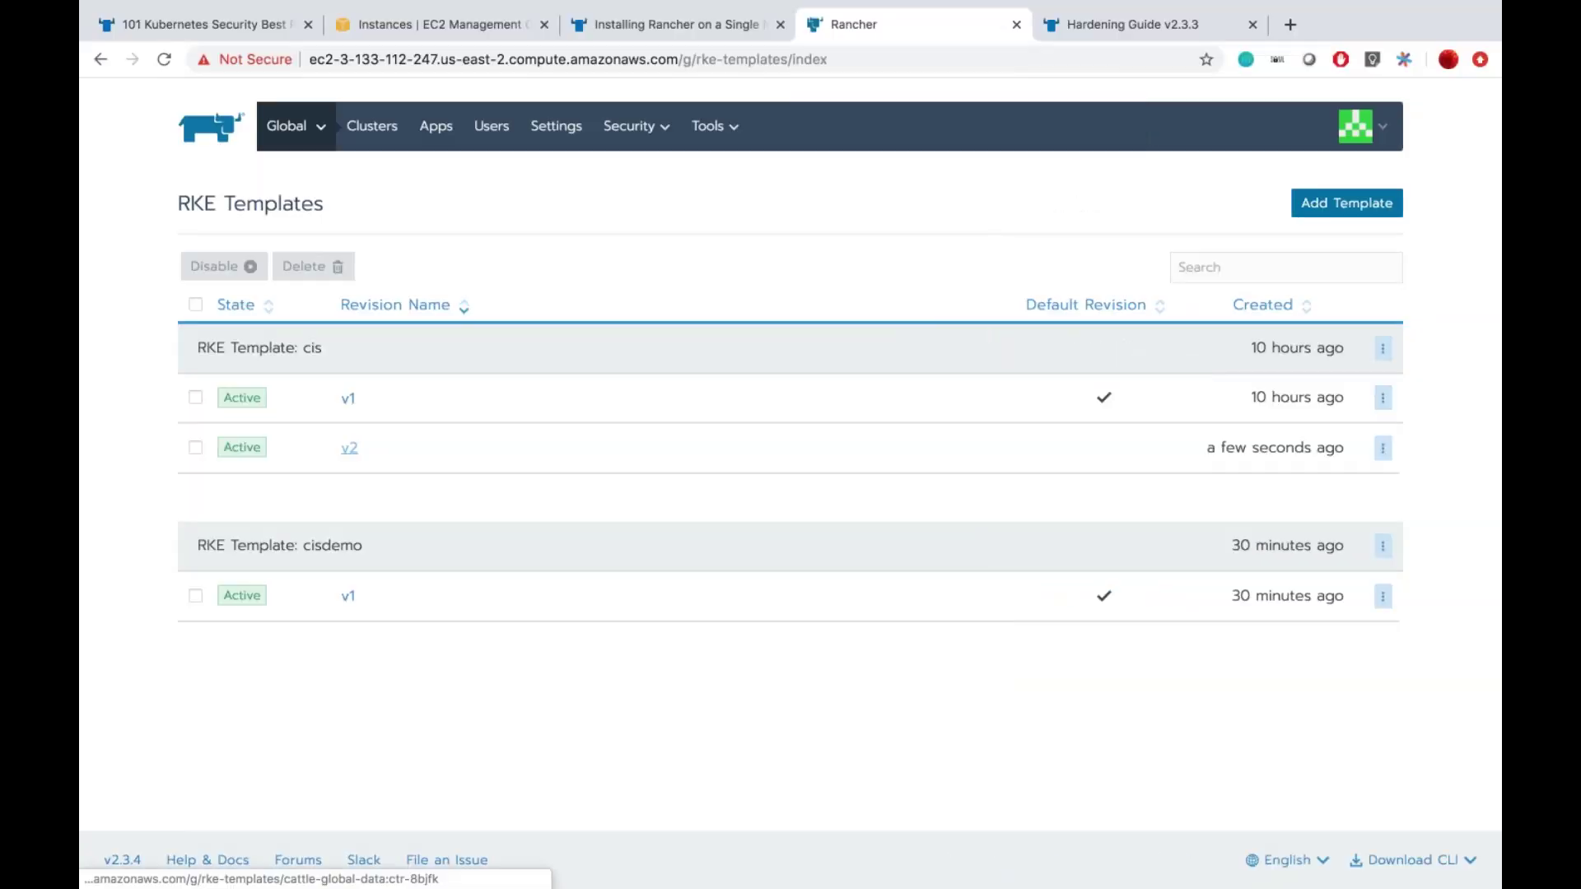
click(295, 136)
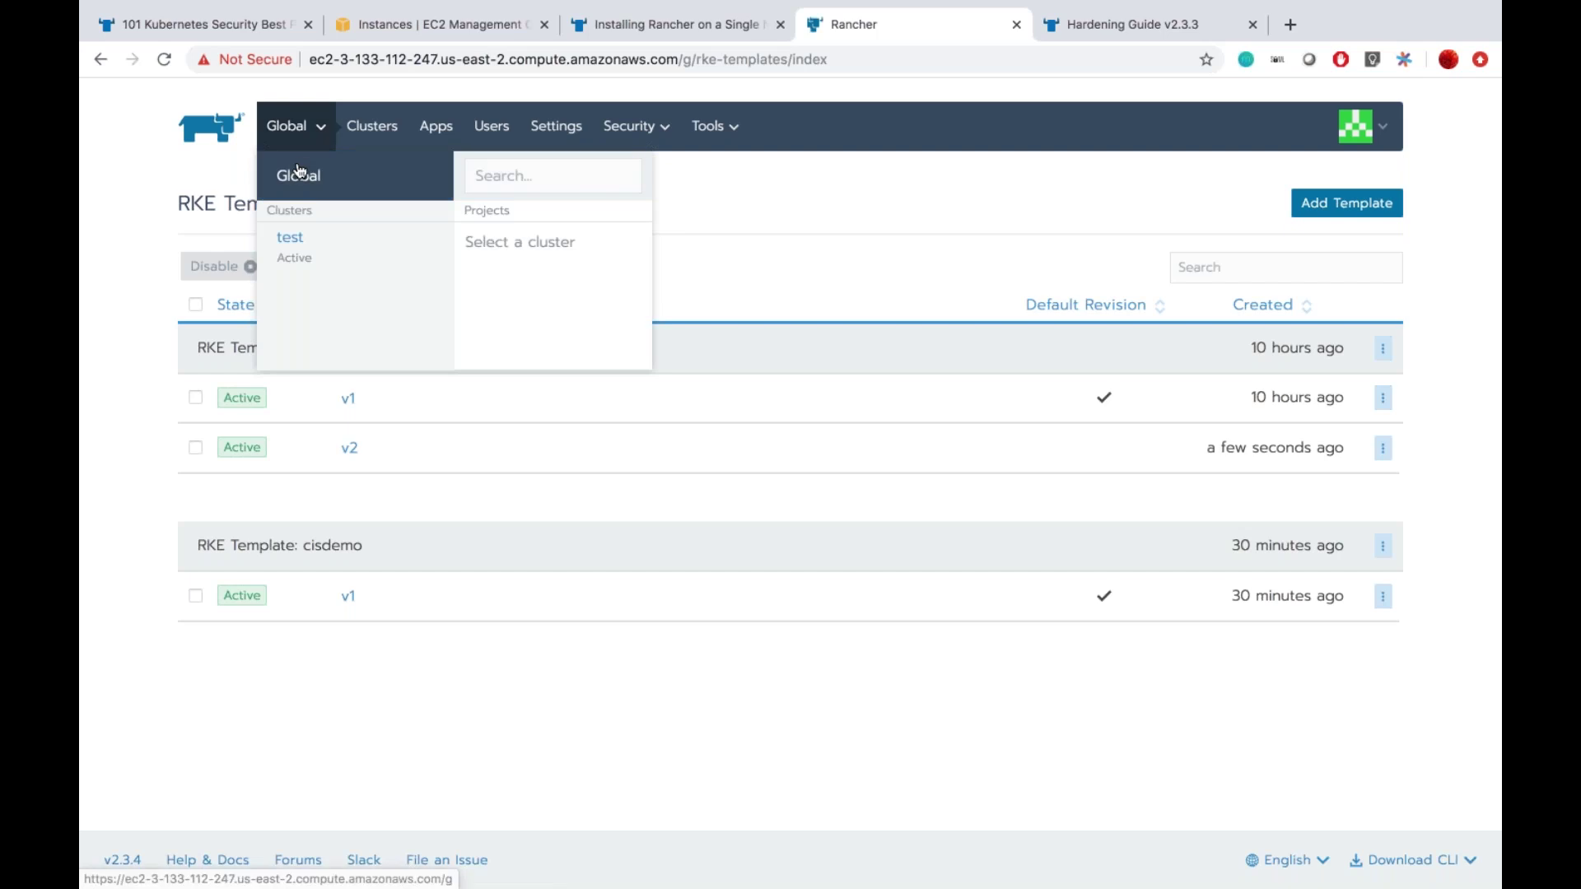
click(295, 169)
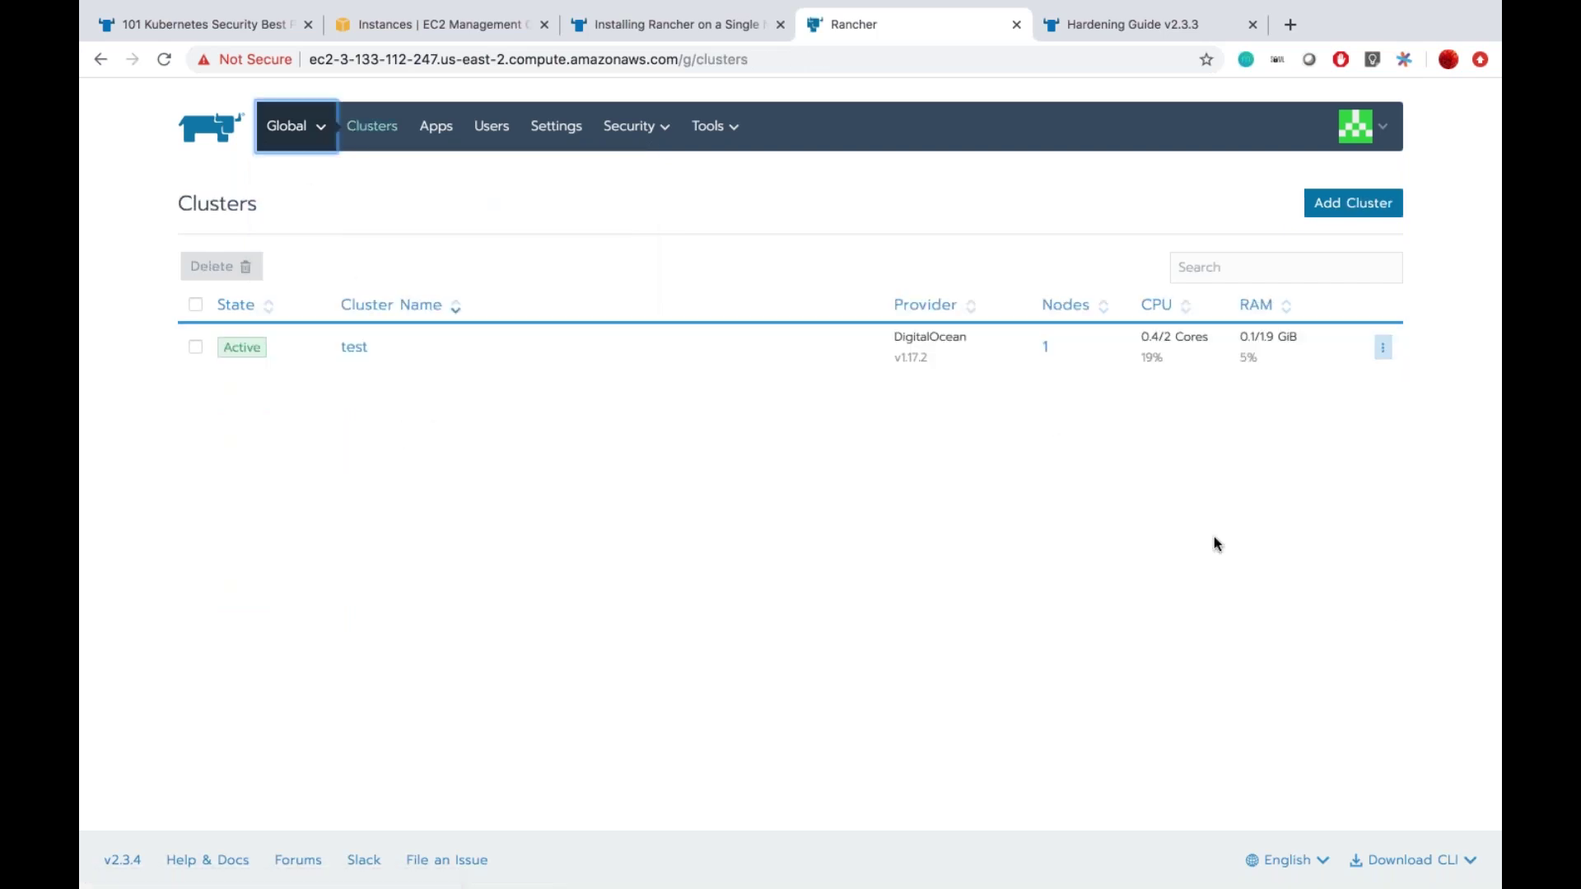
mouse_move(730, 137)
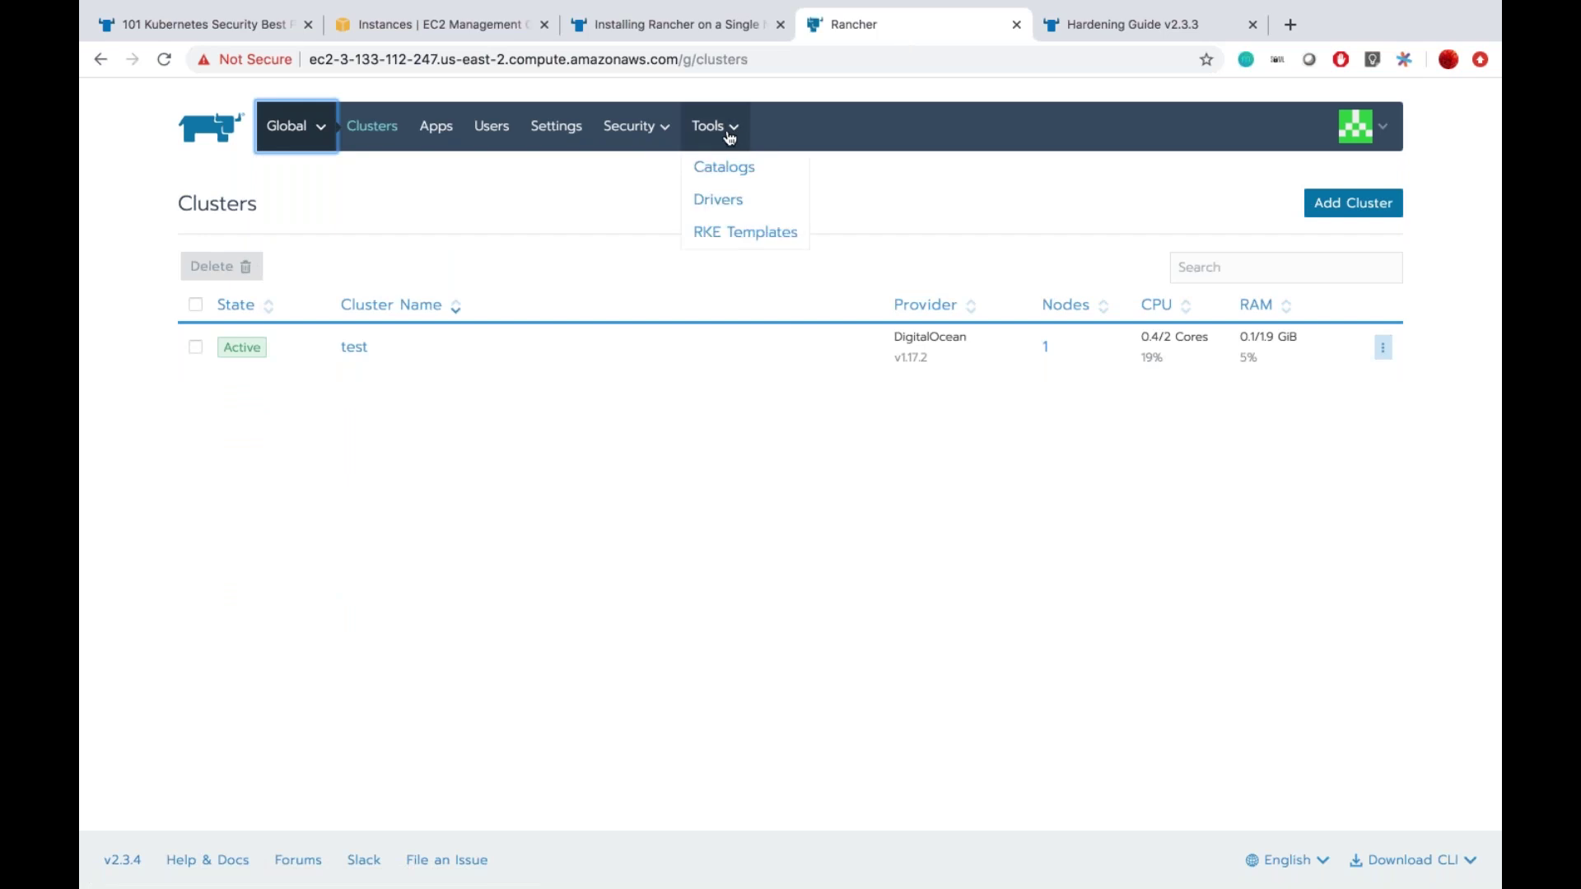
click(726, 232)
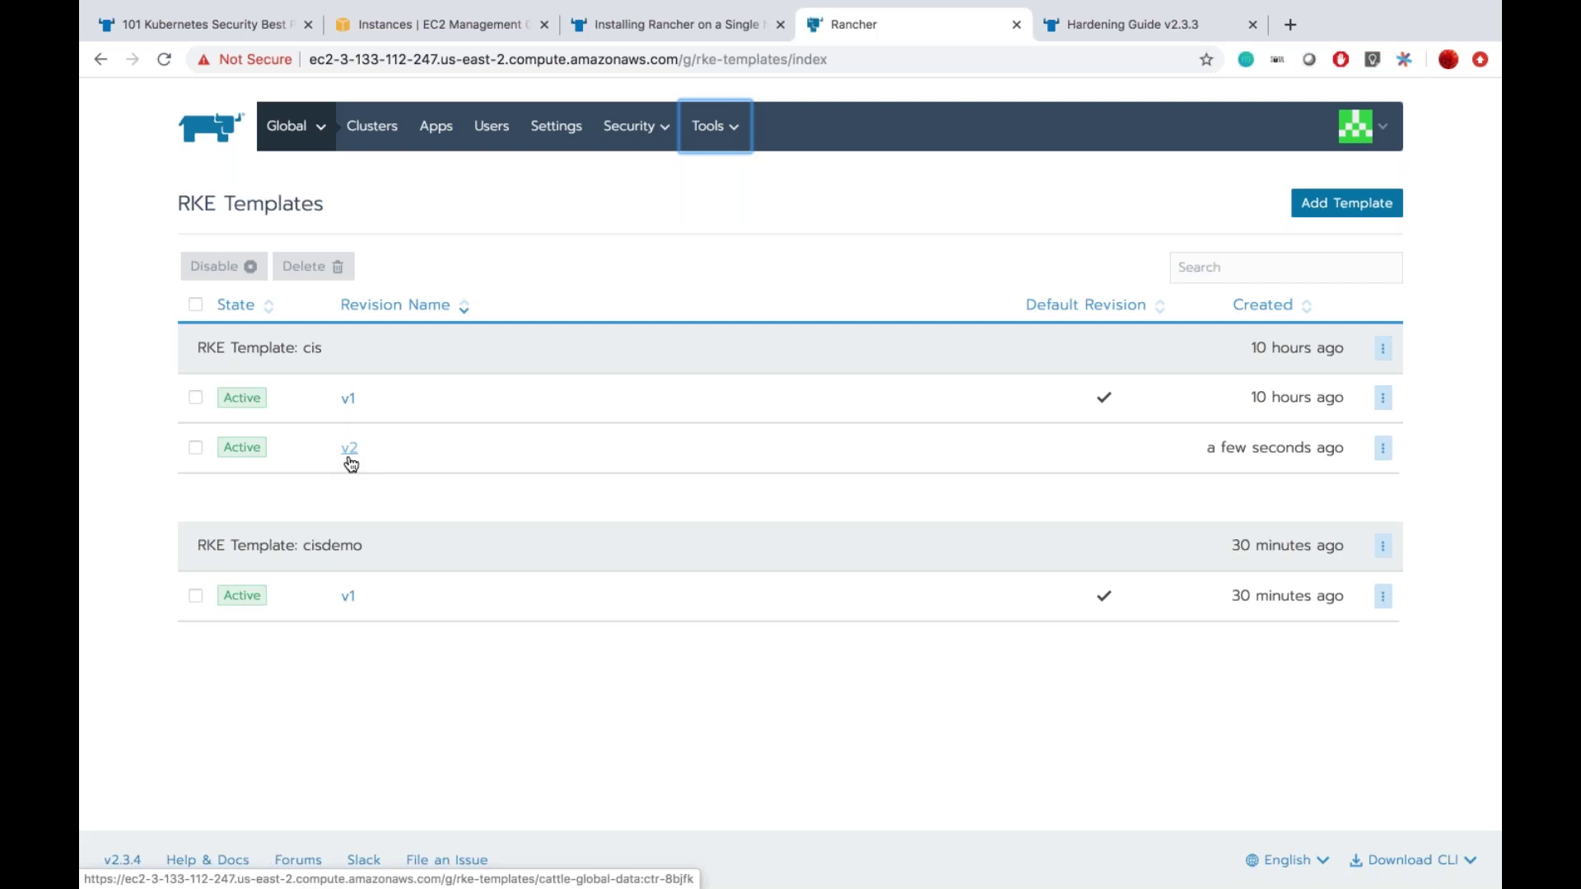
Step: Open the test cluster for editing, examine its cluster options, and cancel back to the global cluster list
click(290, 126)
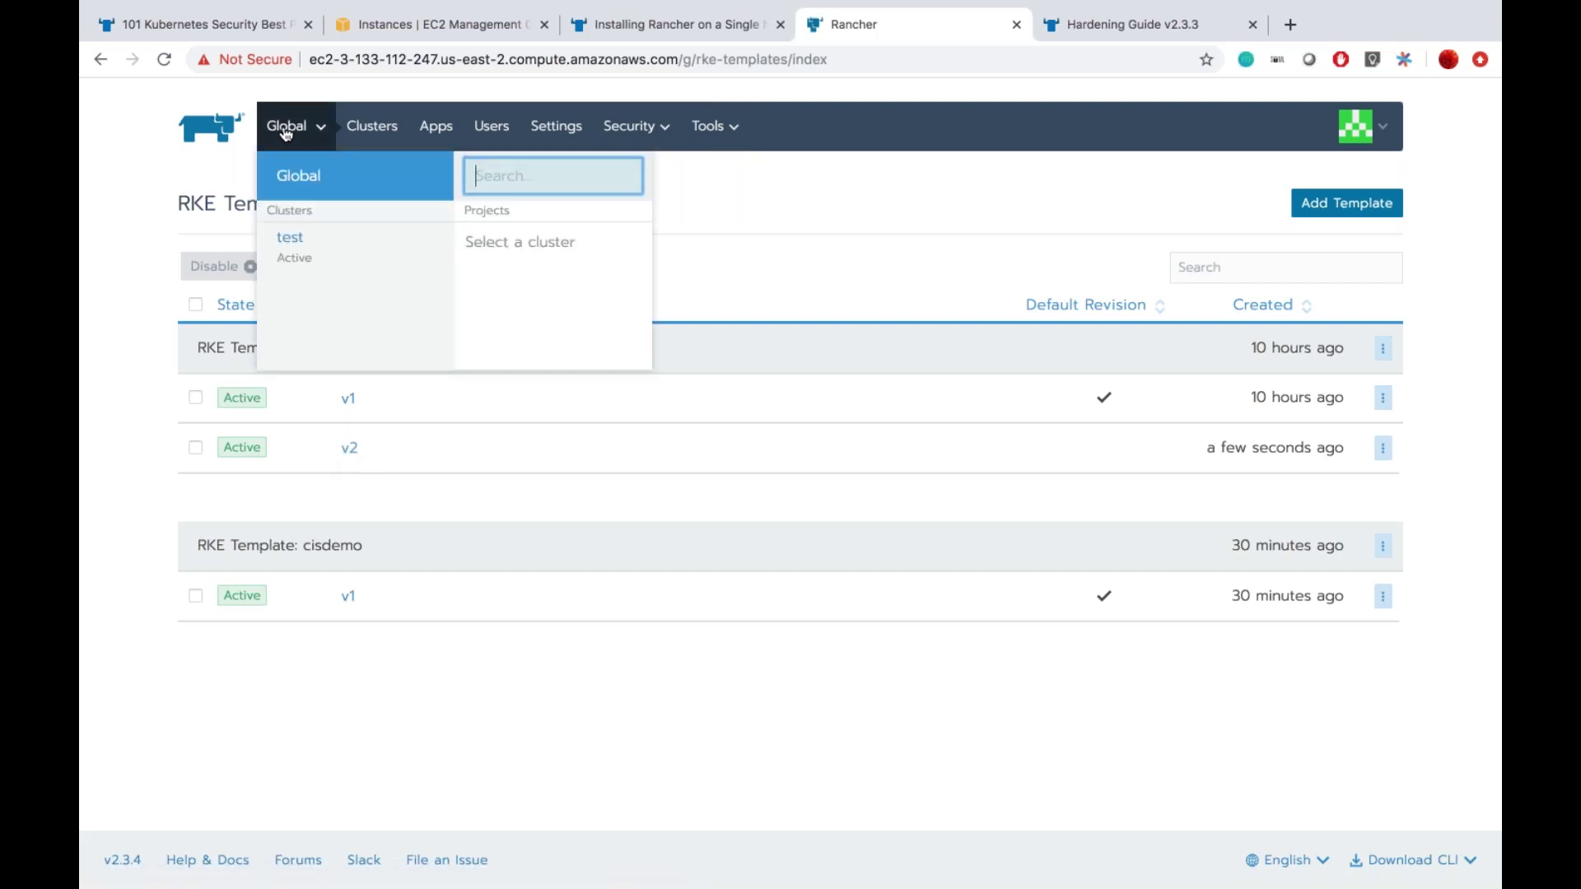
click(290, 178)
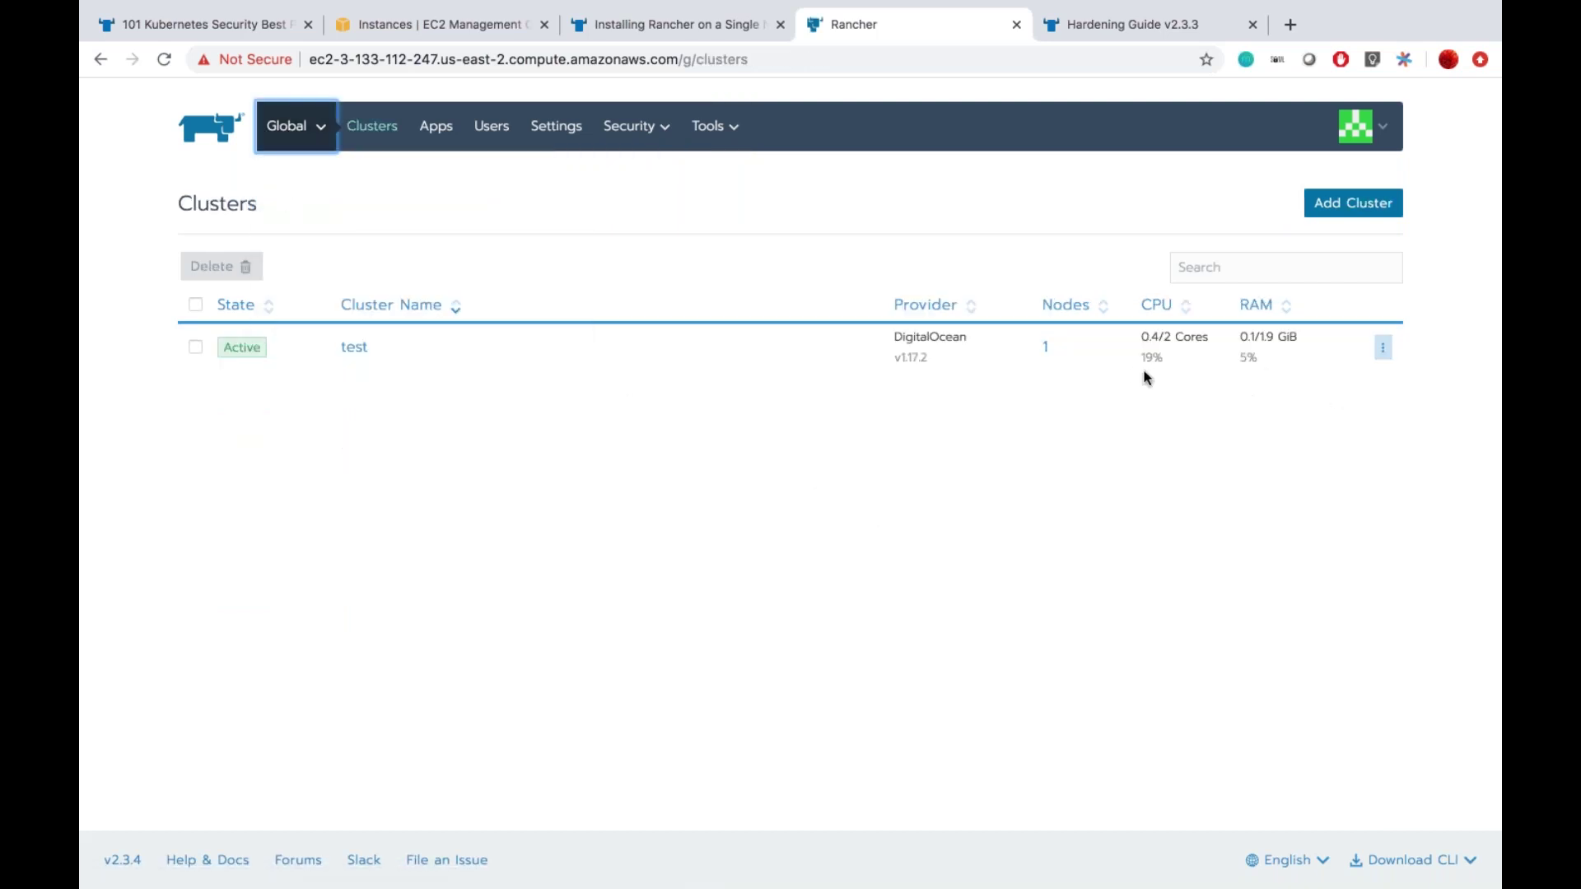
click(1384, 347)
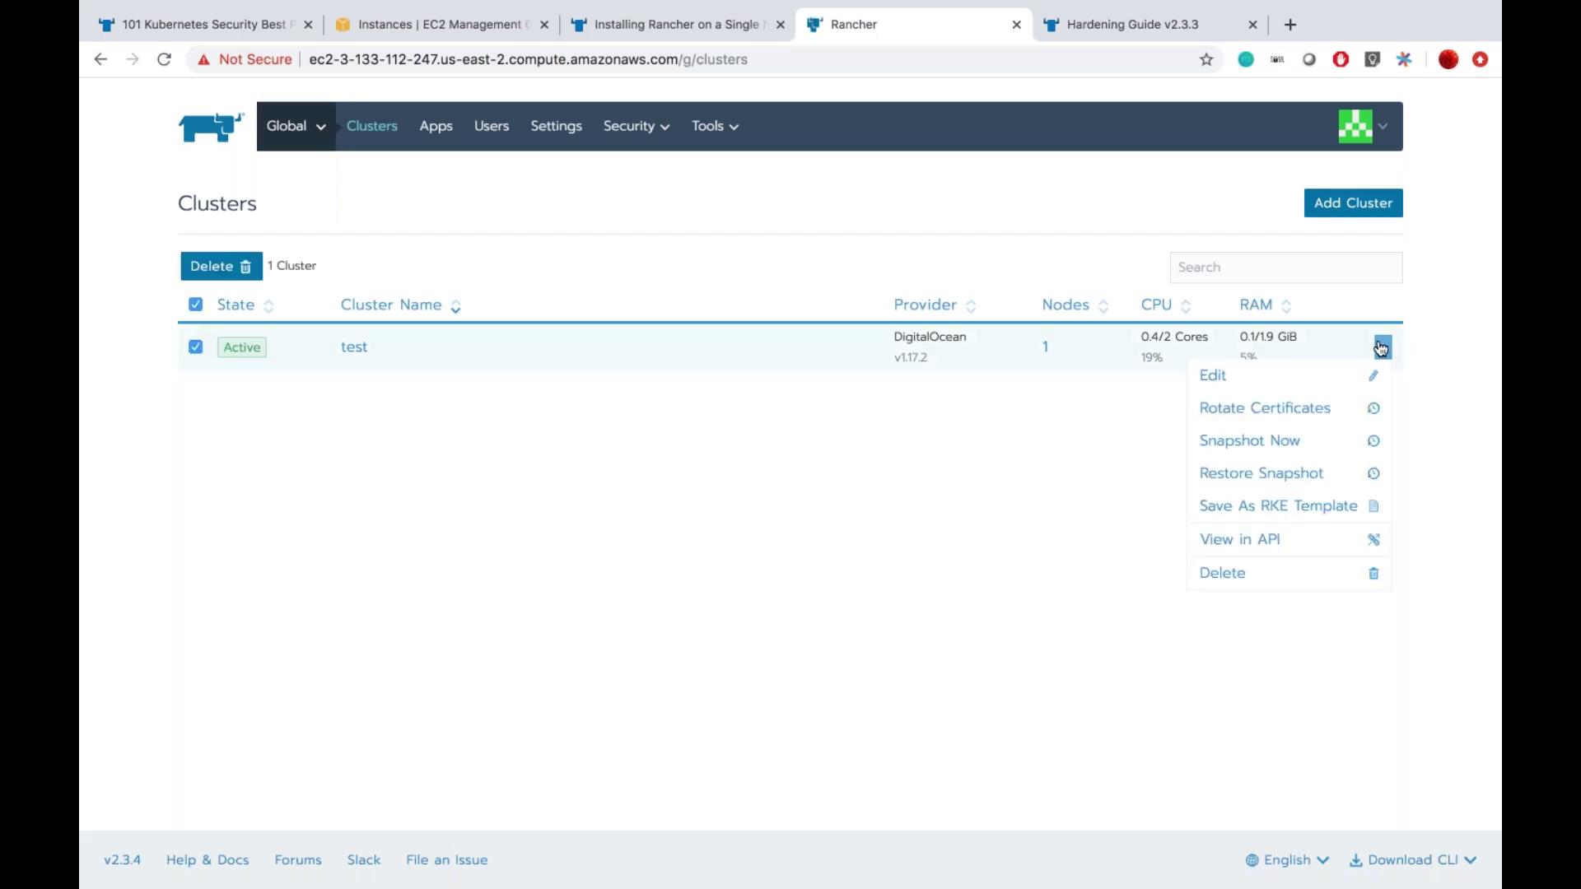
click(1316, 374)
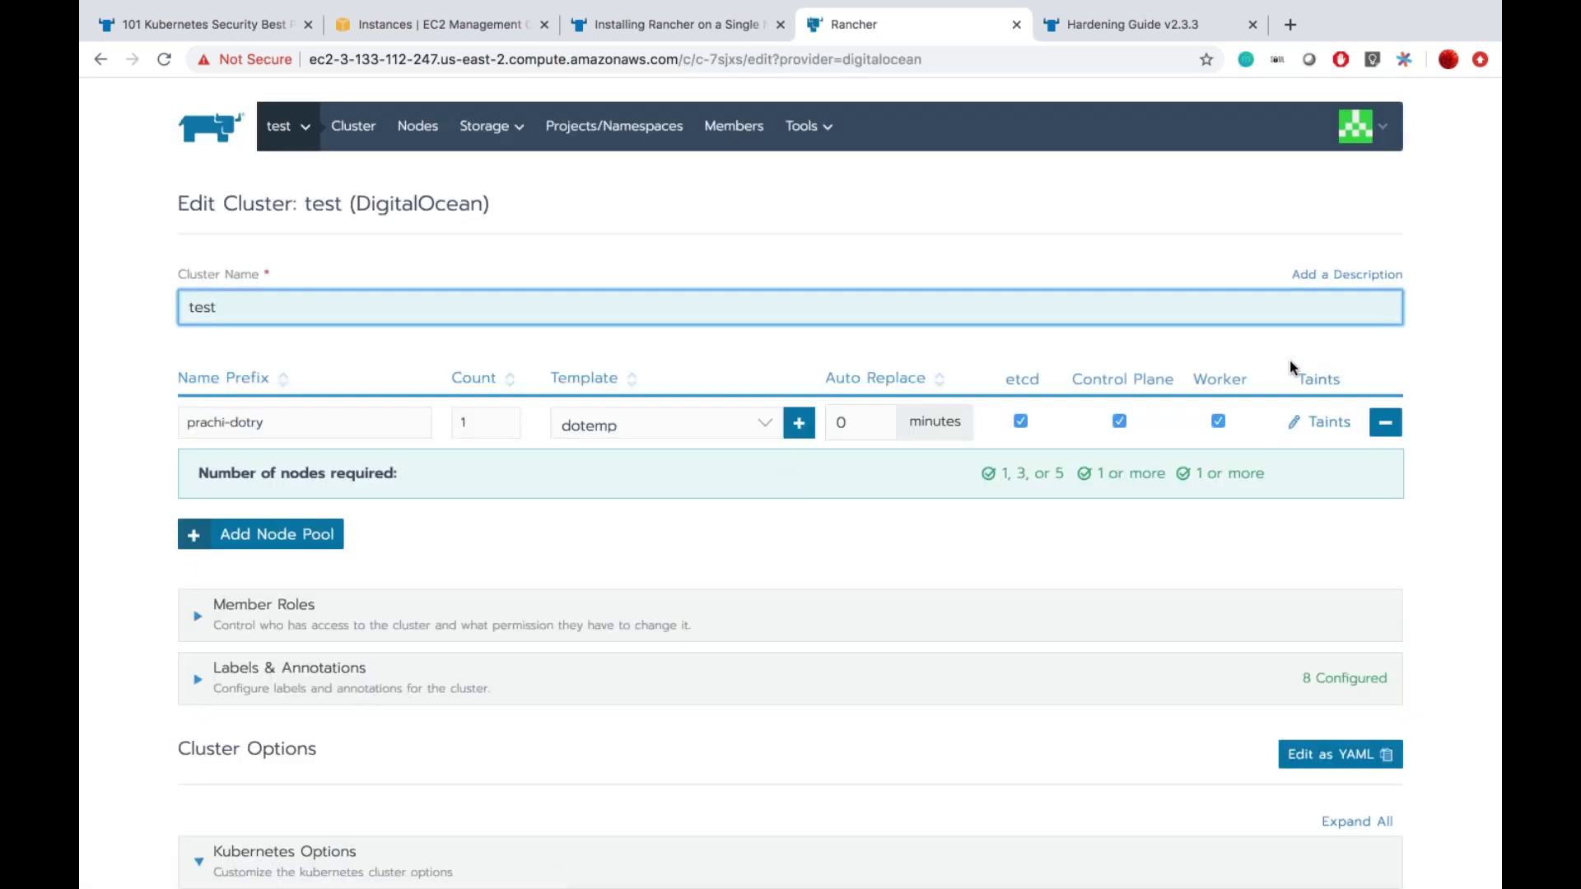
scroll(977, 569, down, 6)
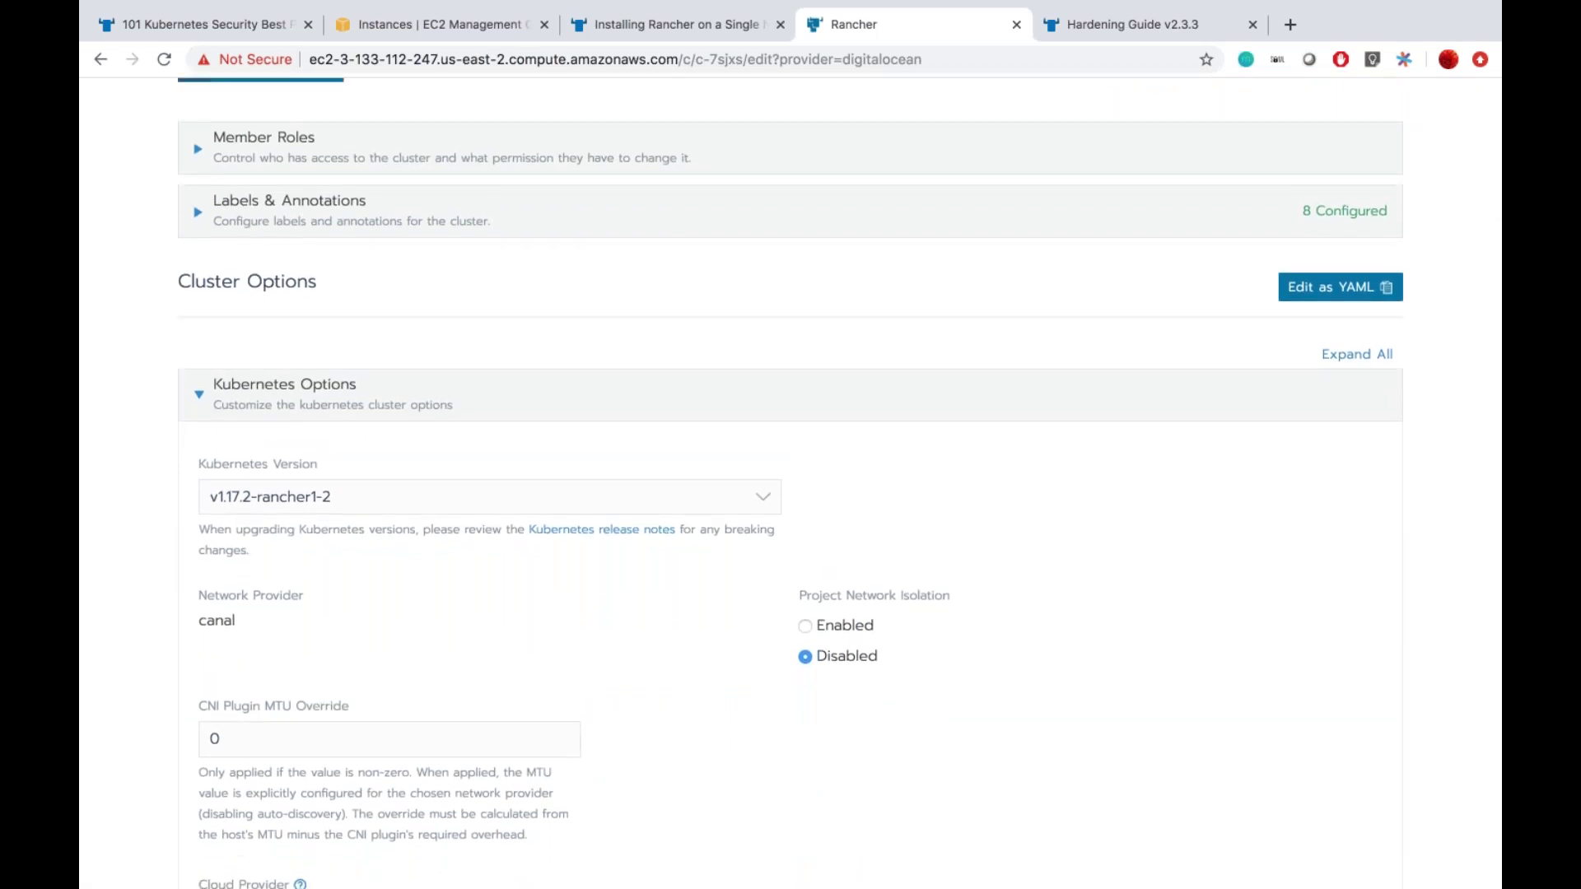
scroll(791, 485, down, 4)
scroll(729, 339, down, 3)
scroll(729, 339, up, 7)
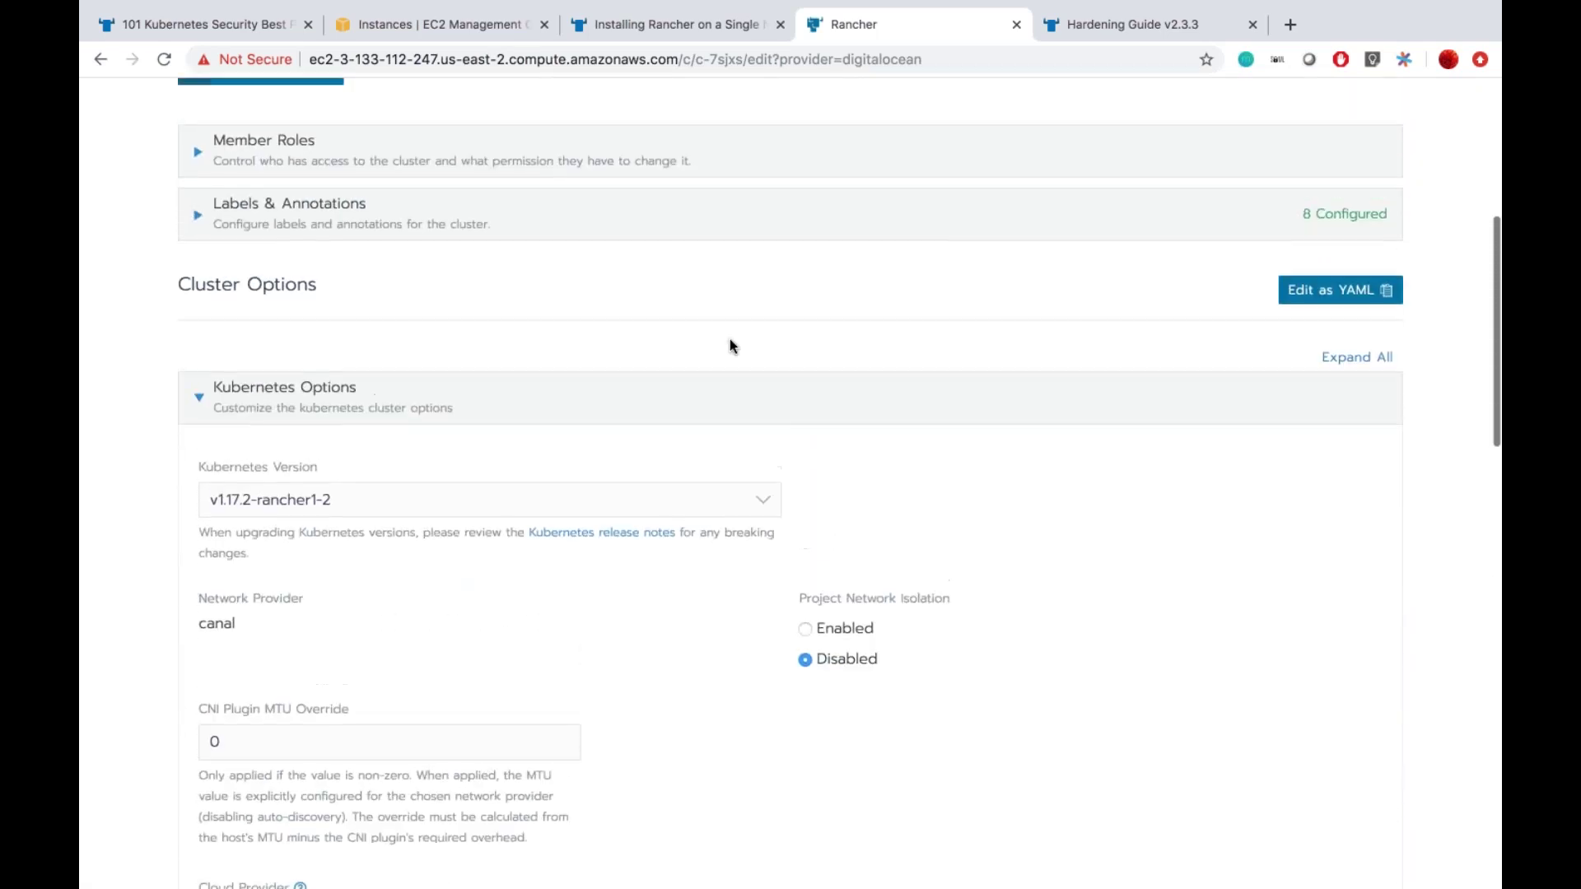
scroll(730, 339, down, 15)
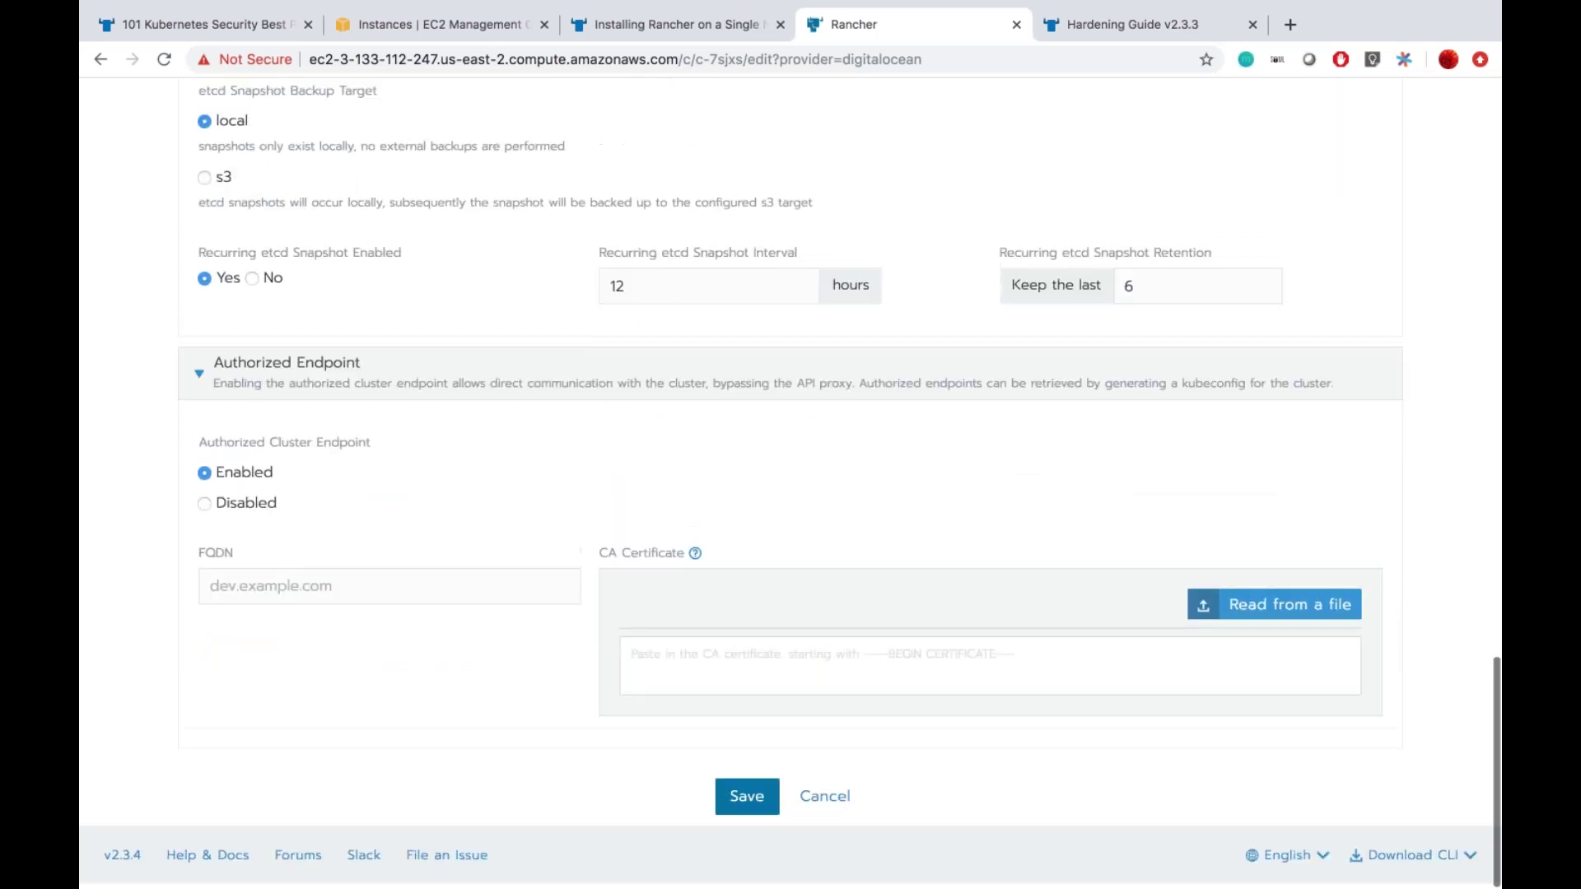
click(822, 811)
click(284, 128)
click(284, 173)
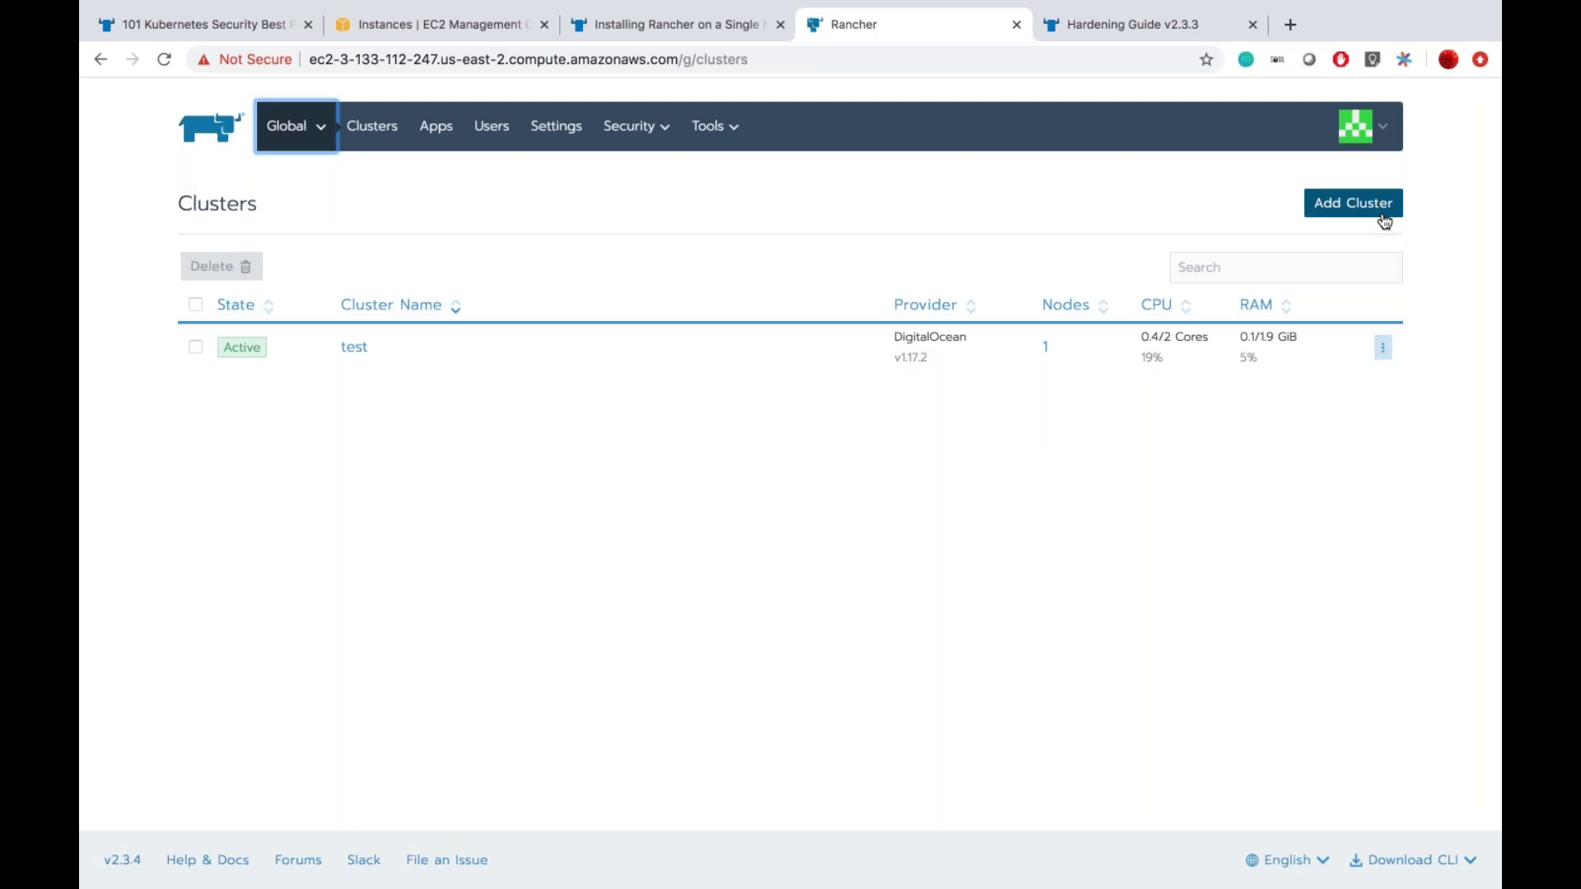
Step: Start adding a DigitalOcean cluster and name it testtemp
click(1383, 216)
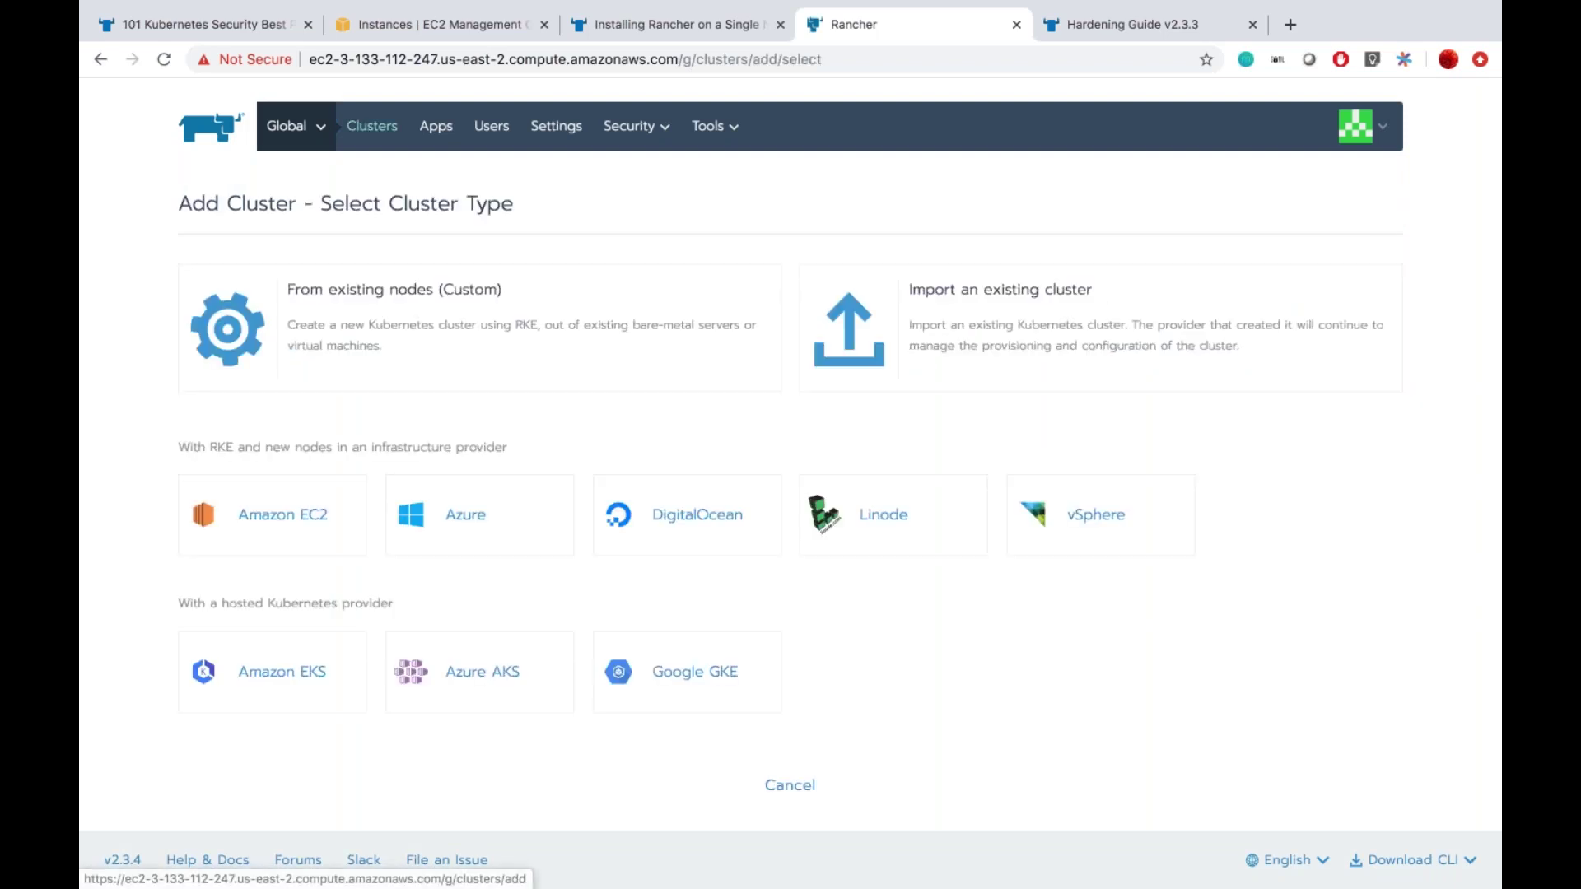
click(717, 494)
text(te)
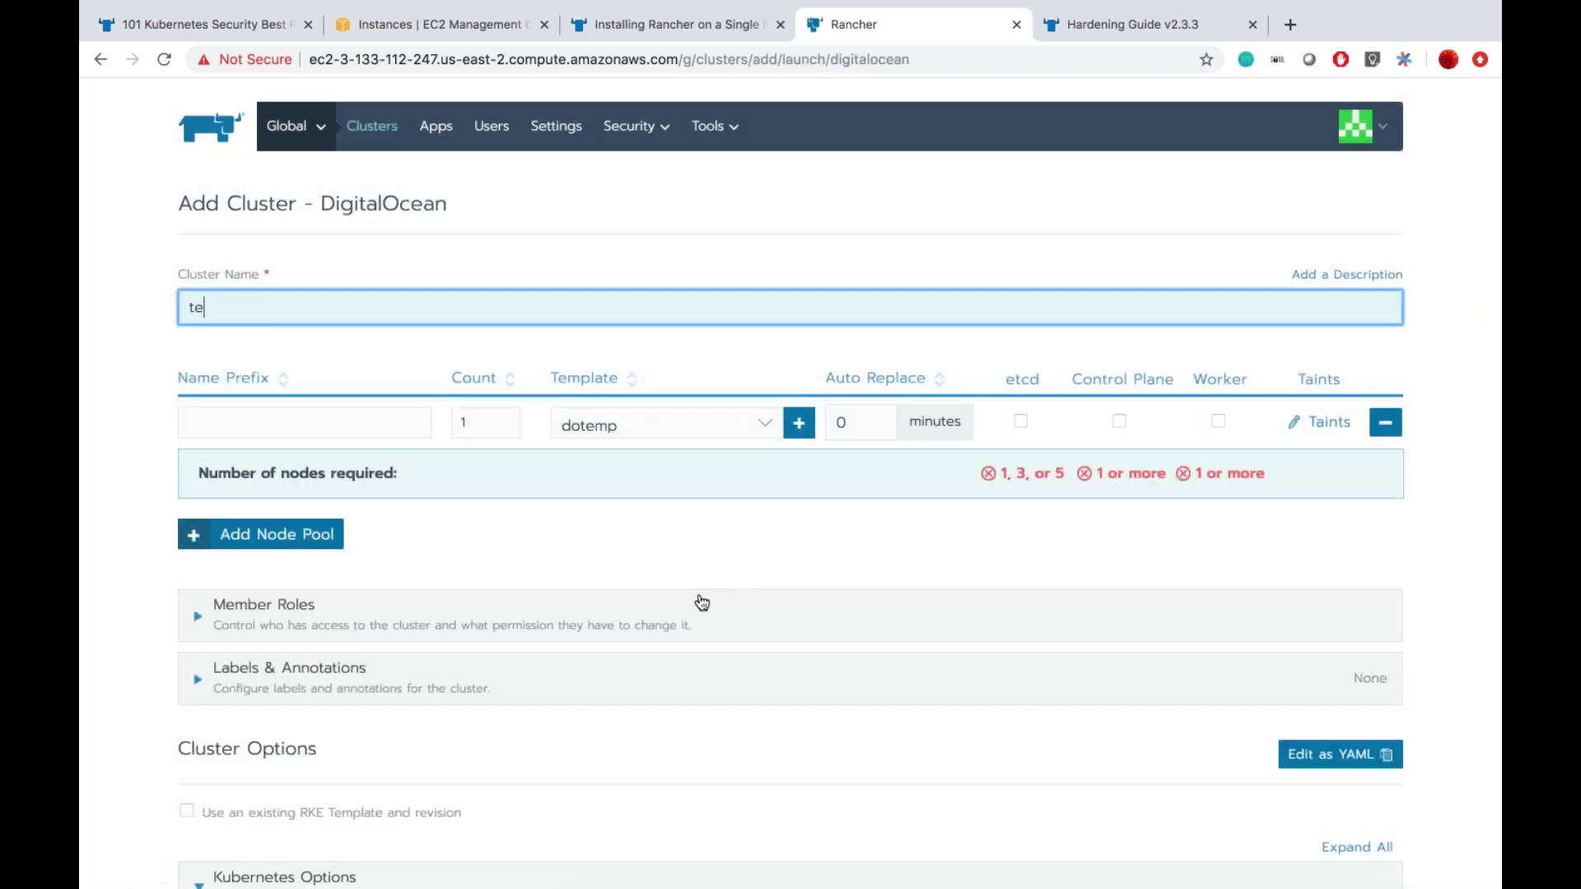
text(sttemp)
Step: Assign the etcd, control plane and worker roles to the testtemp node pool and enter its name prefix
scroll(773, 542, down, 1)
scroll(773, 542, down, 5)
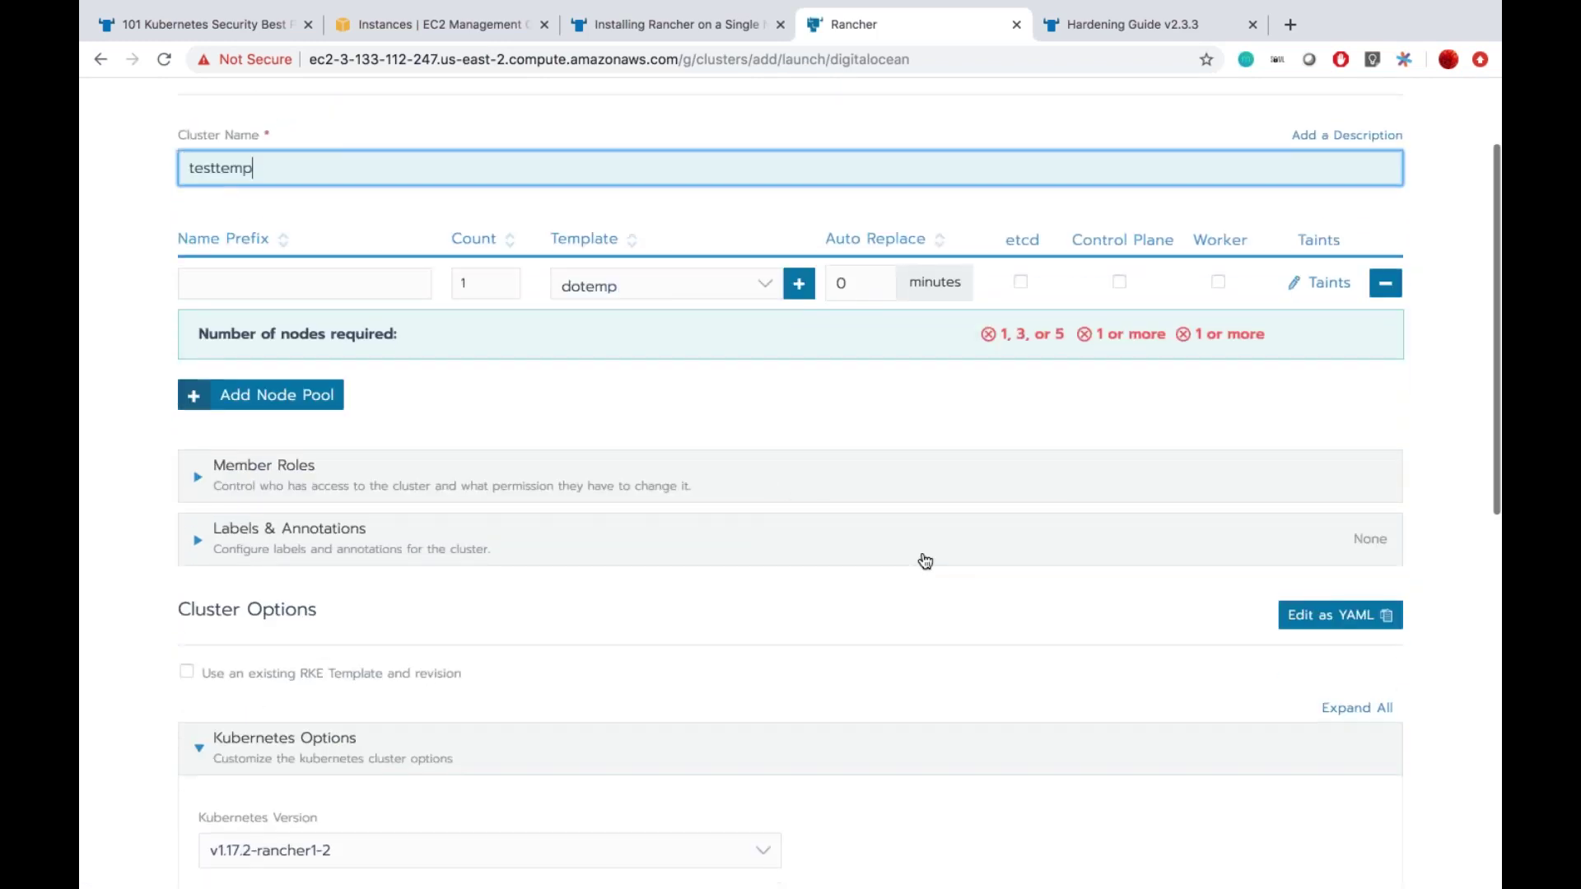
click(1021, 153)
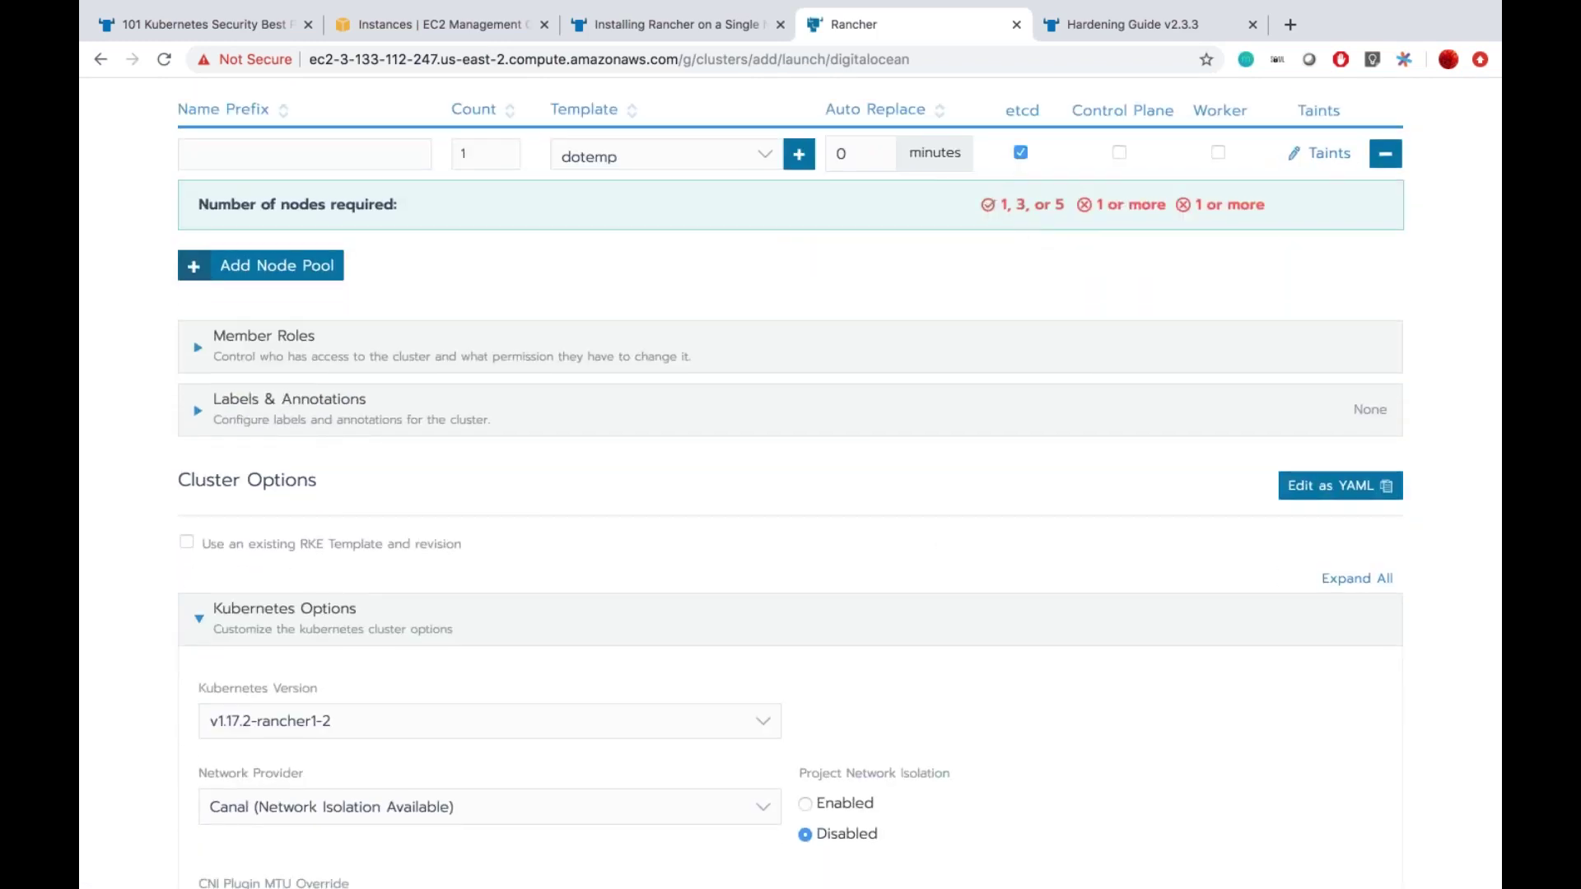
click(1119, 154)
click(1219, 153)
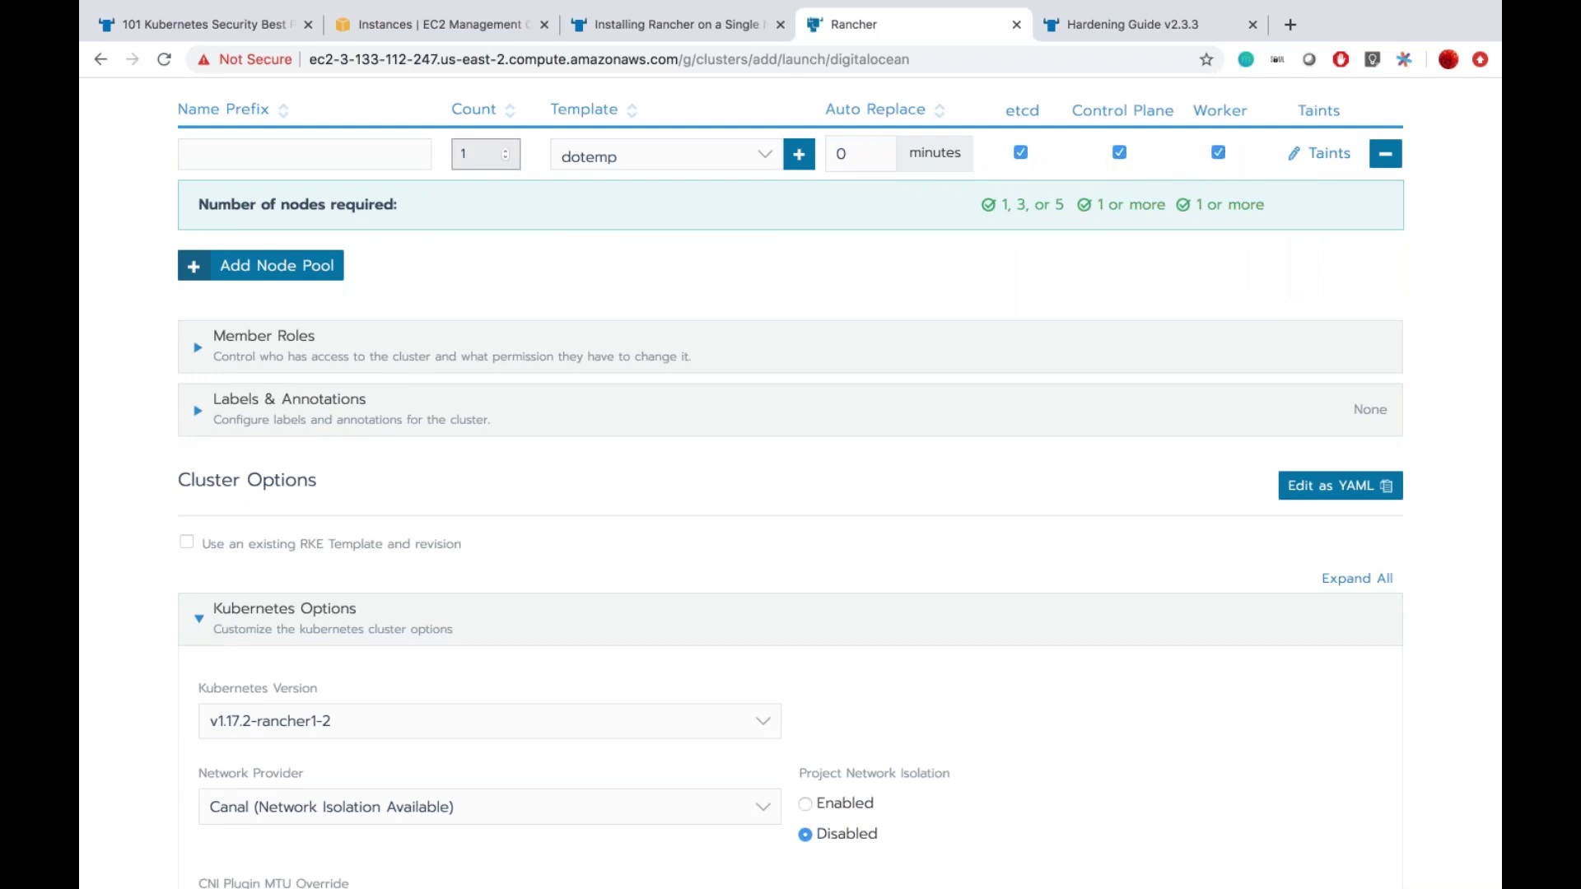
click(420, 154)
text(prachi-demo)
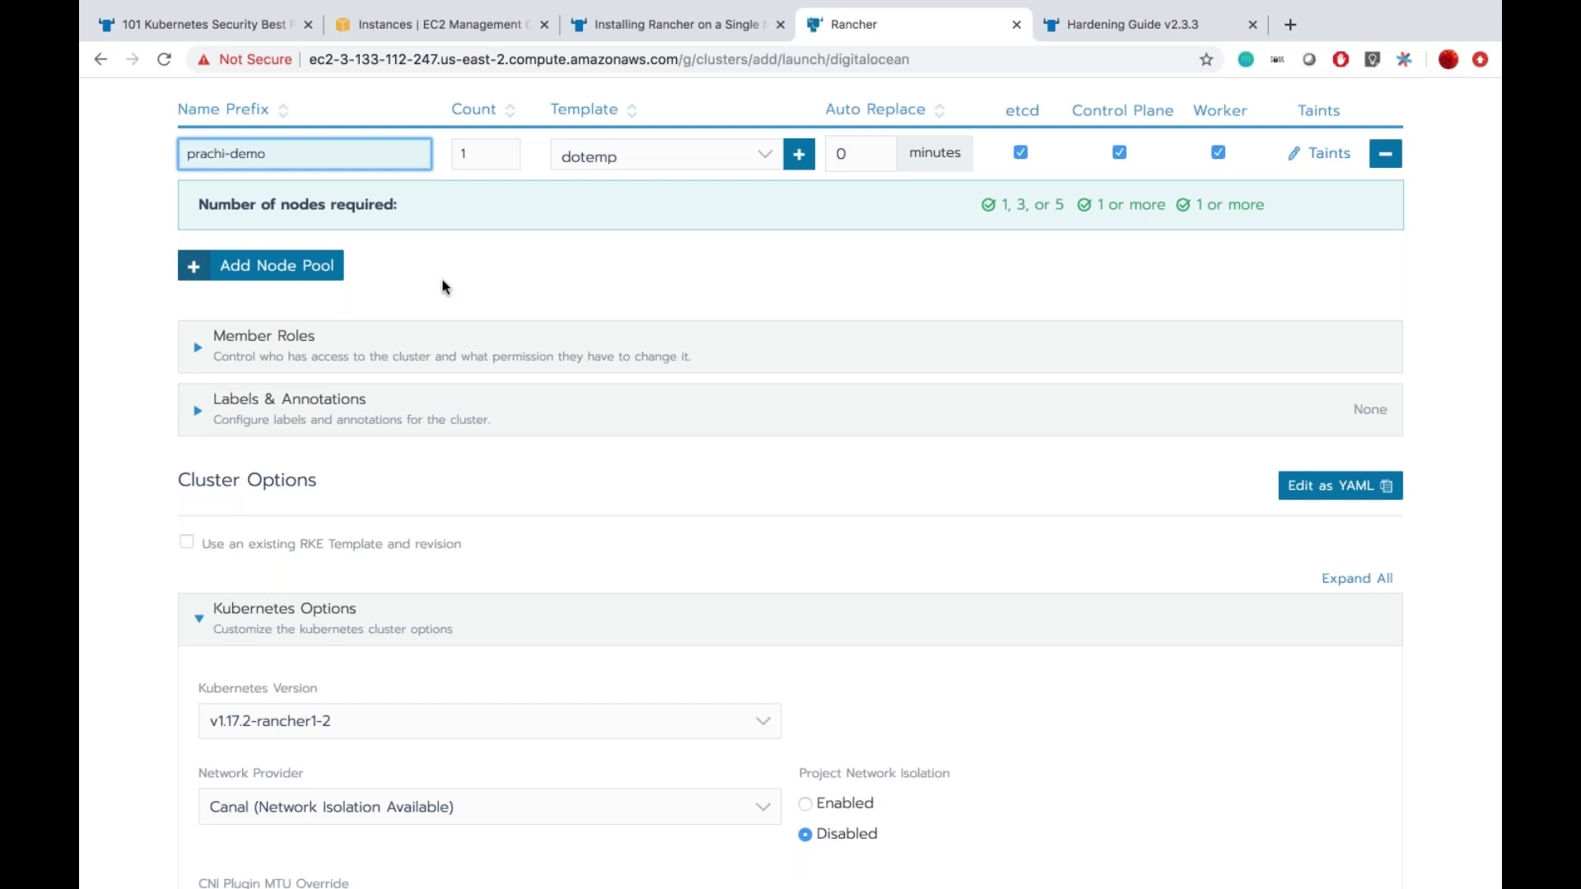
Step: Base the testtemp cluster on the existing RKE template cisdemo with its default v1 revision, and create the cluster
scroll(442, 283, down, 3)
click(431, 359)
click(418, 406)
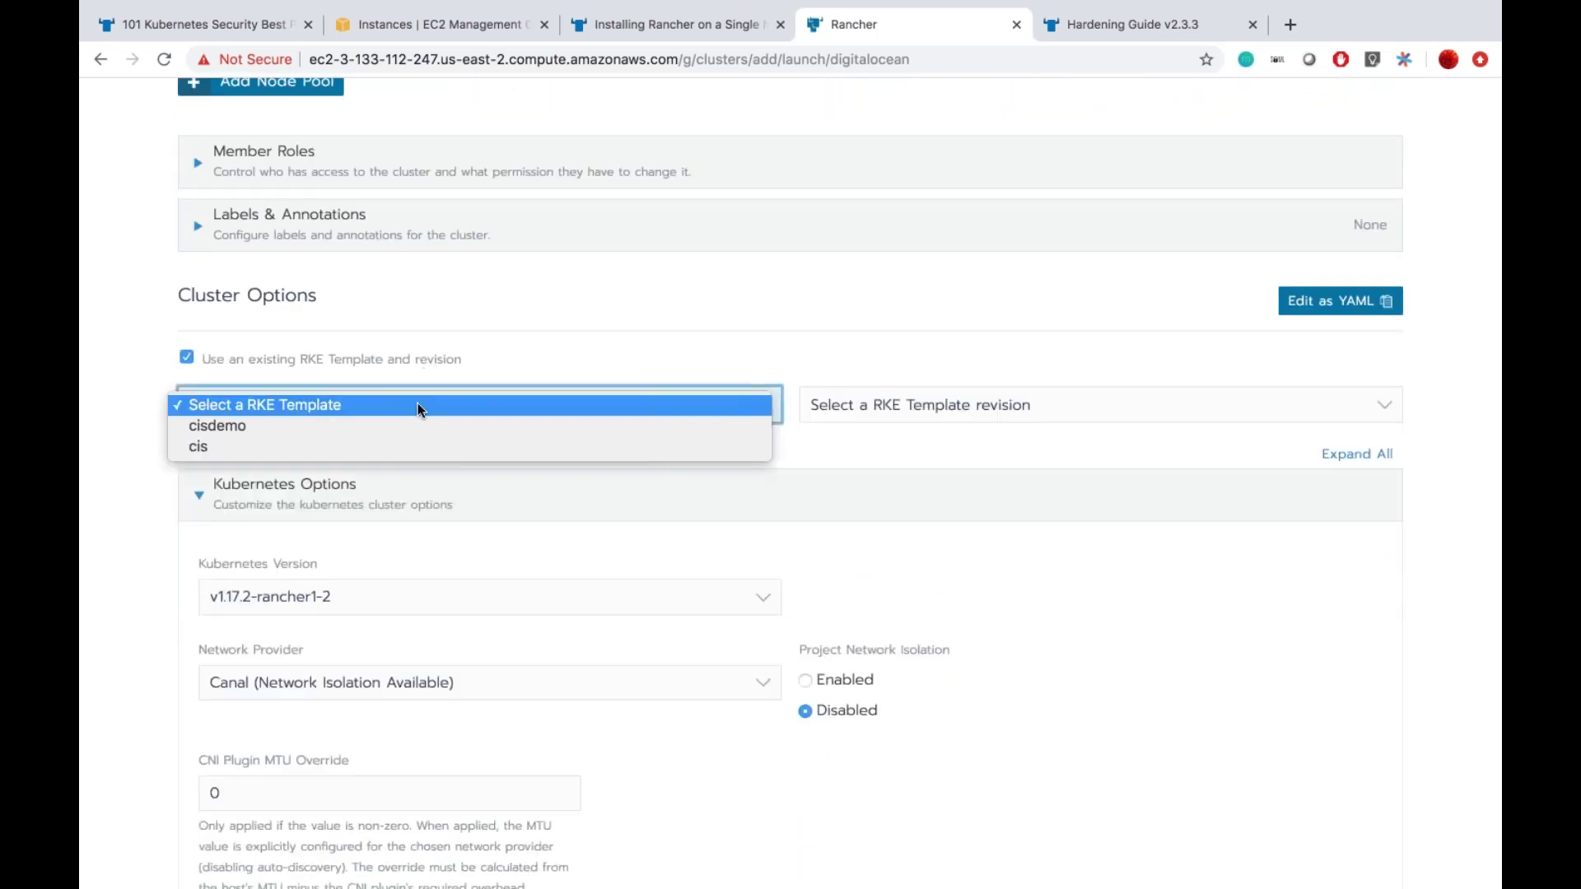
click(414, 419)
scroll(878, 505, down, 5)
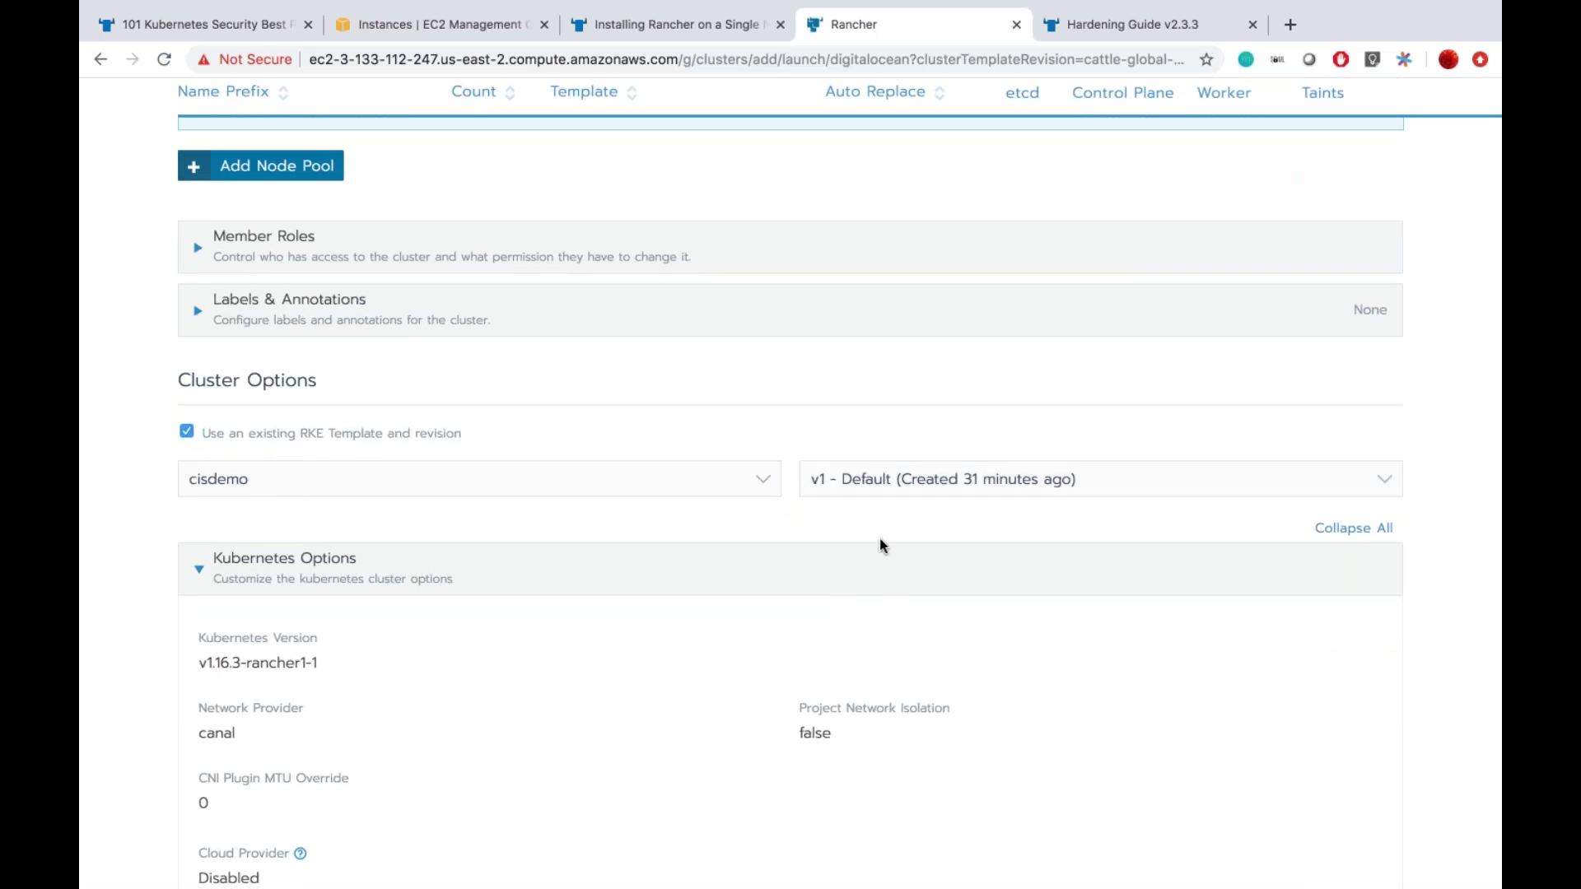
scroll(881, 546, down, 15)
click(747, 801)
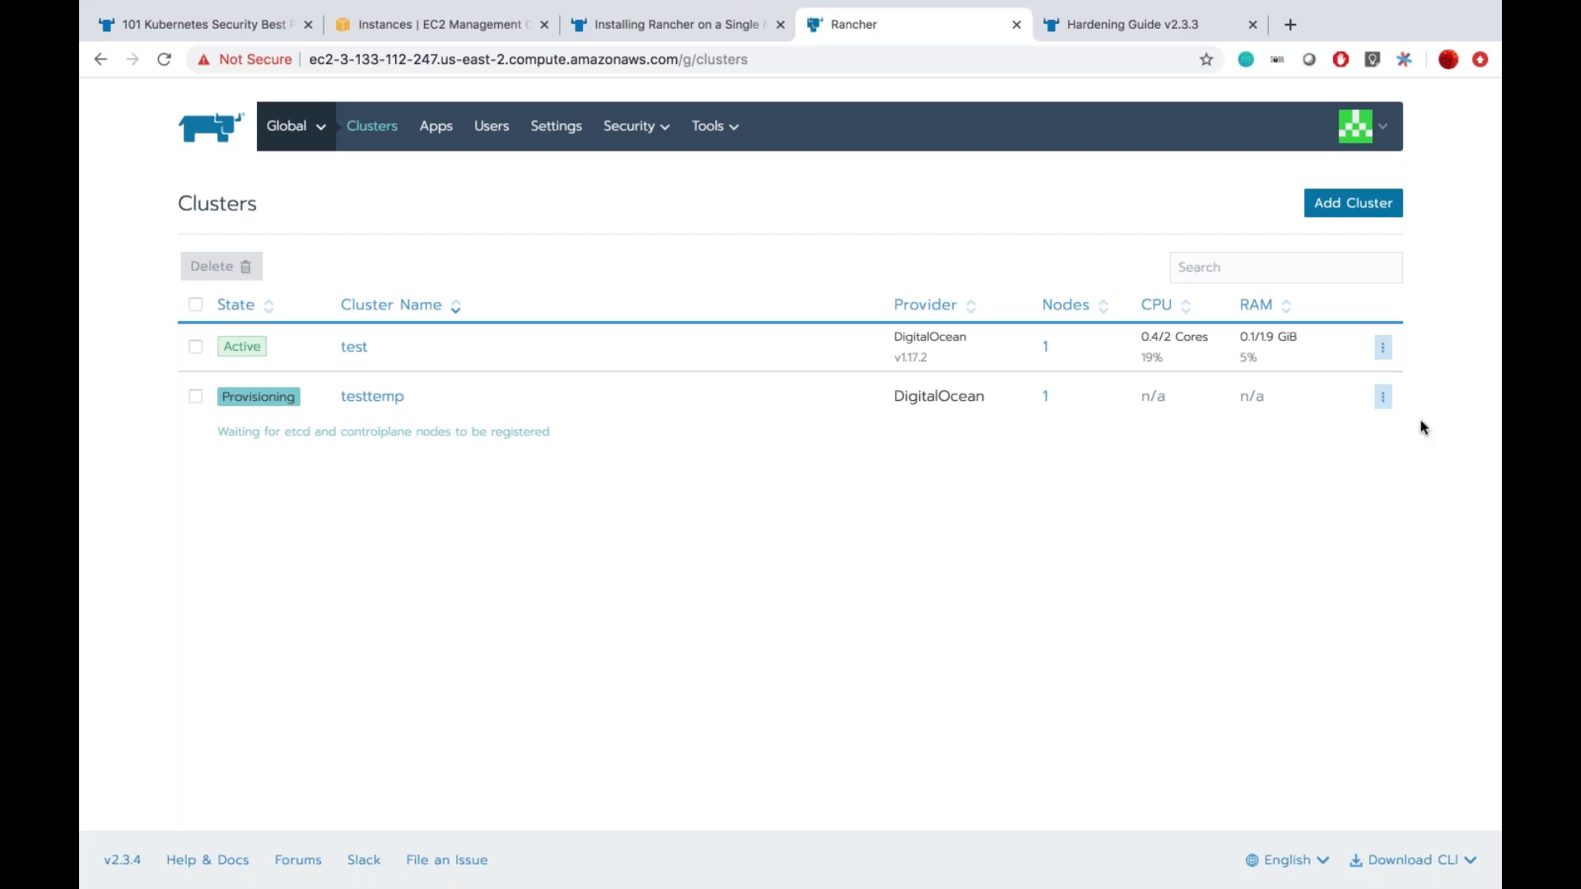
Step: Open the testtemp cluster for editing and check the revisions available for its cisdemo RKE template
click(1383, 397)
click(1346, 418)
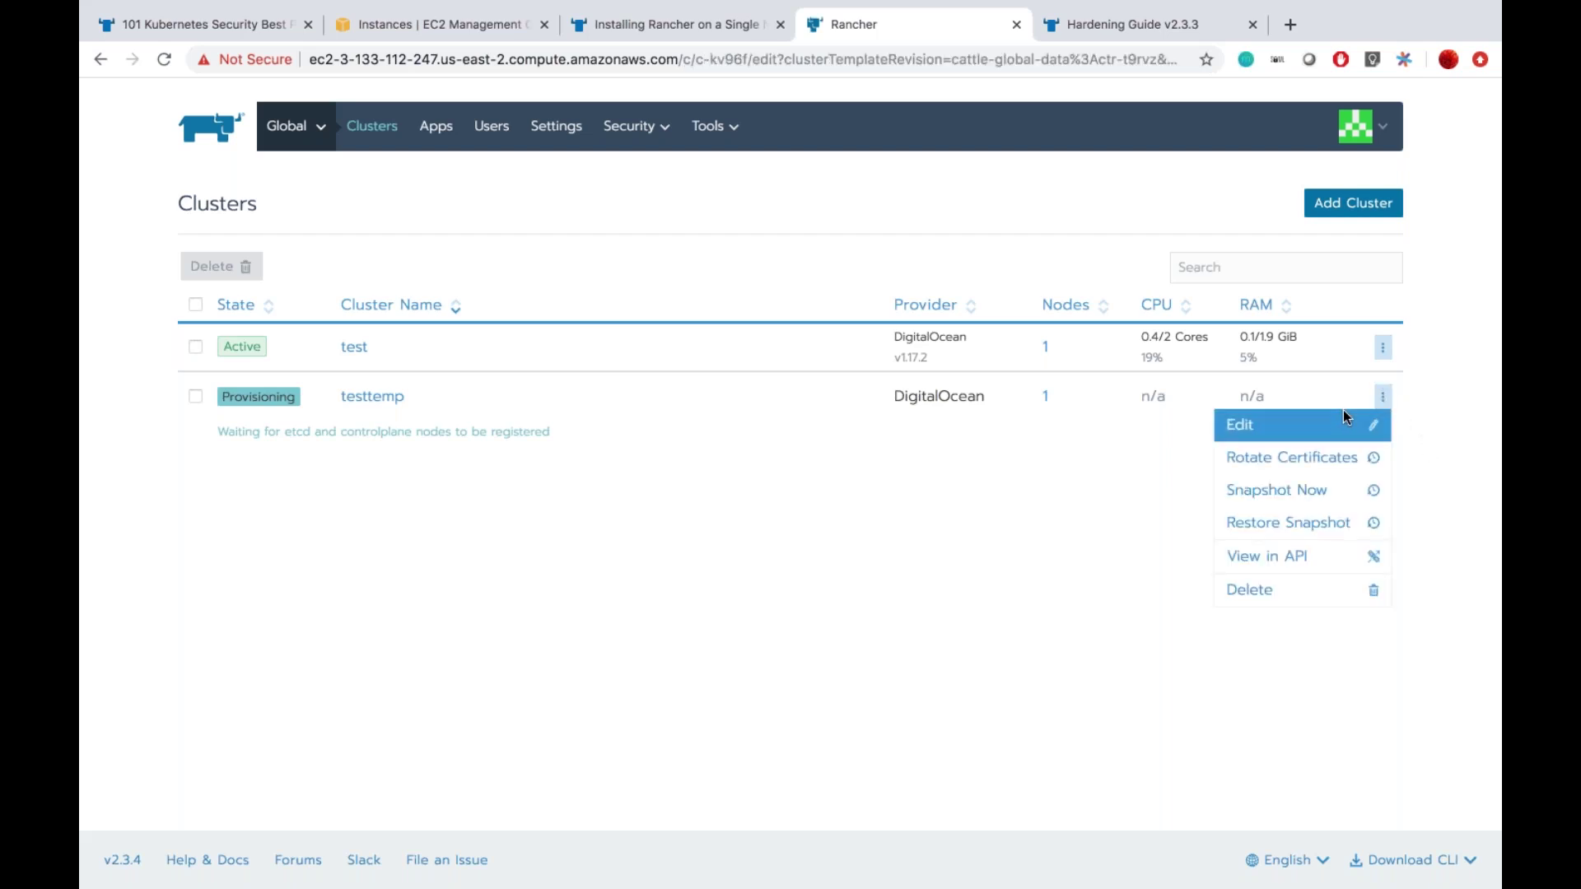
scroll(469, 363, down, 5)
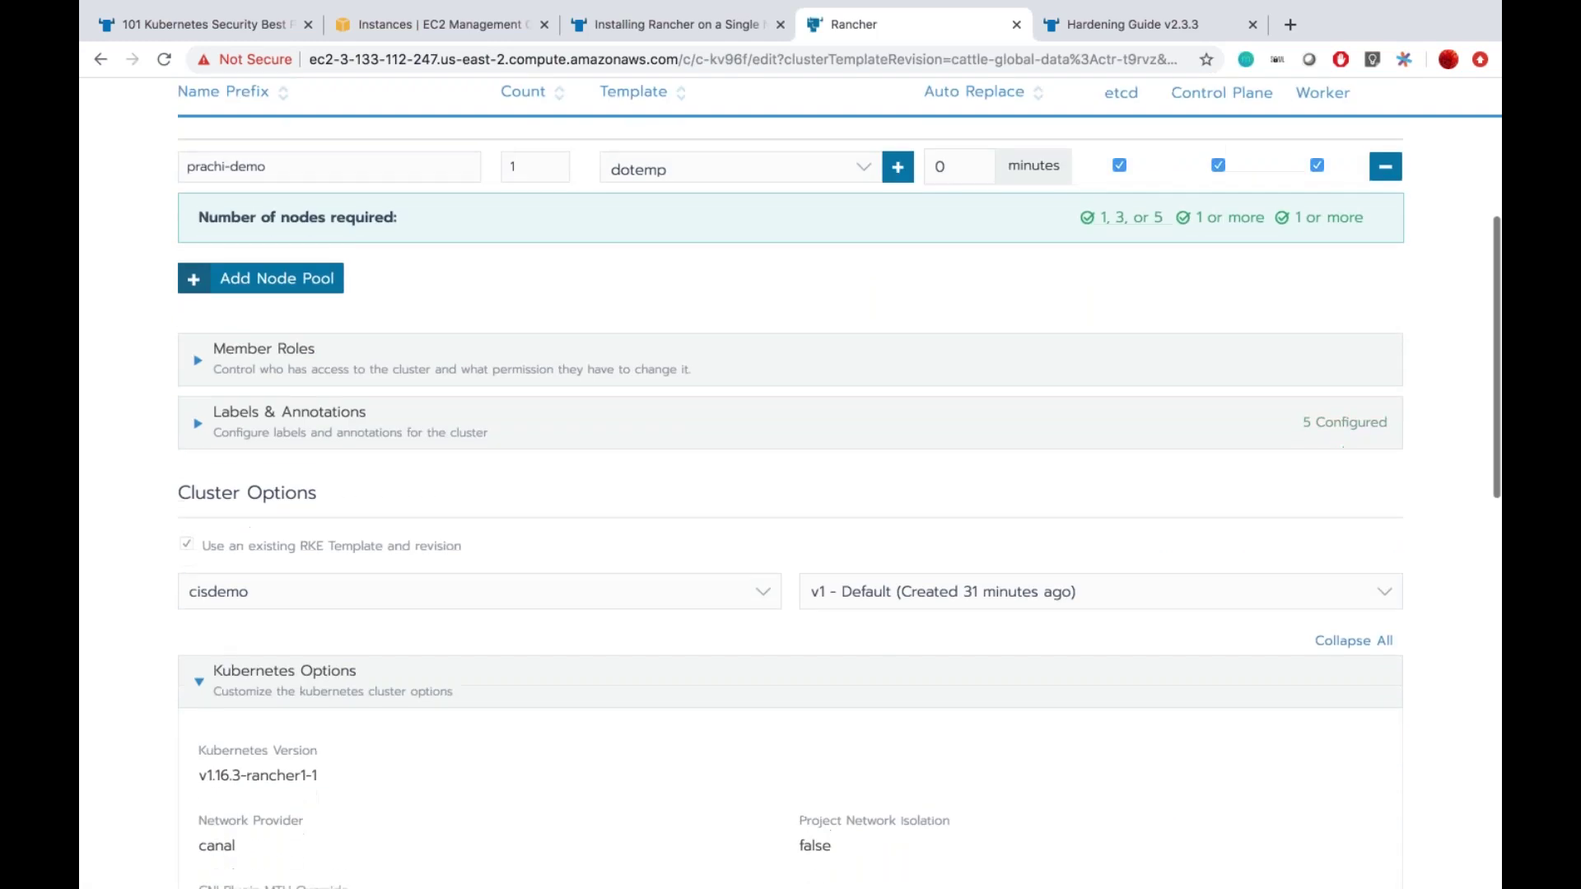
click(828, 453)
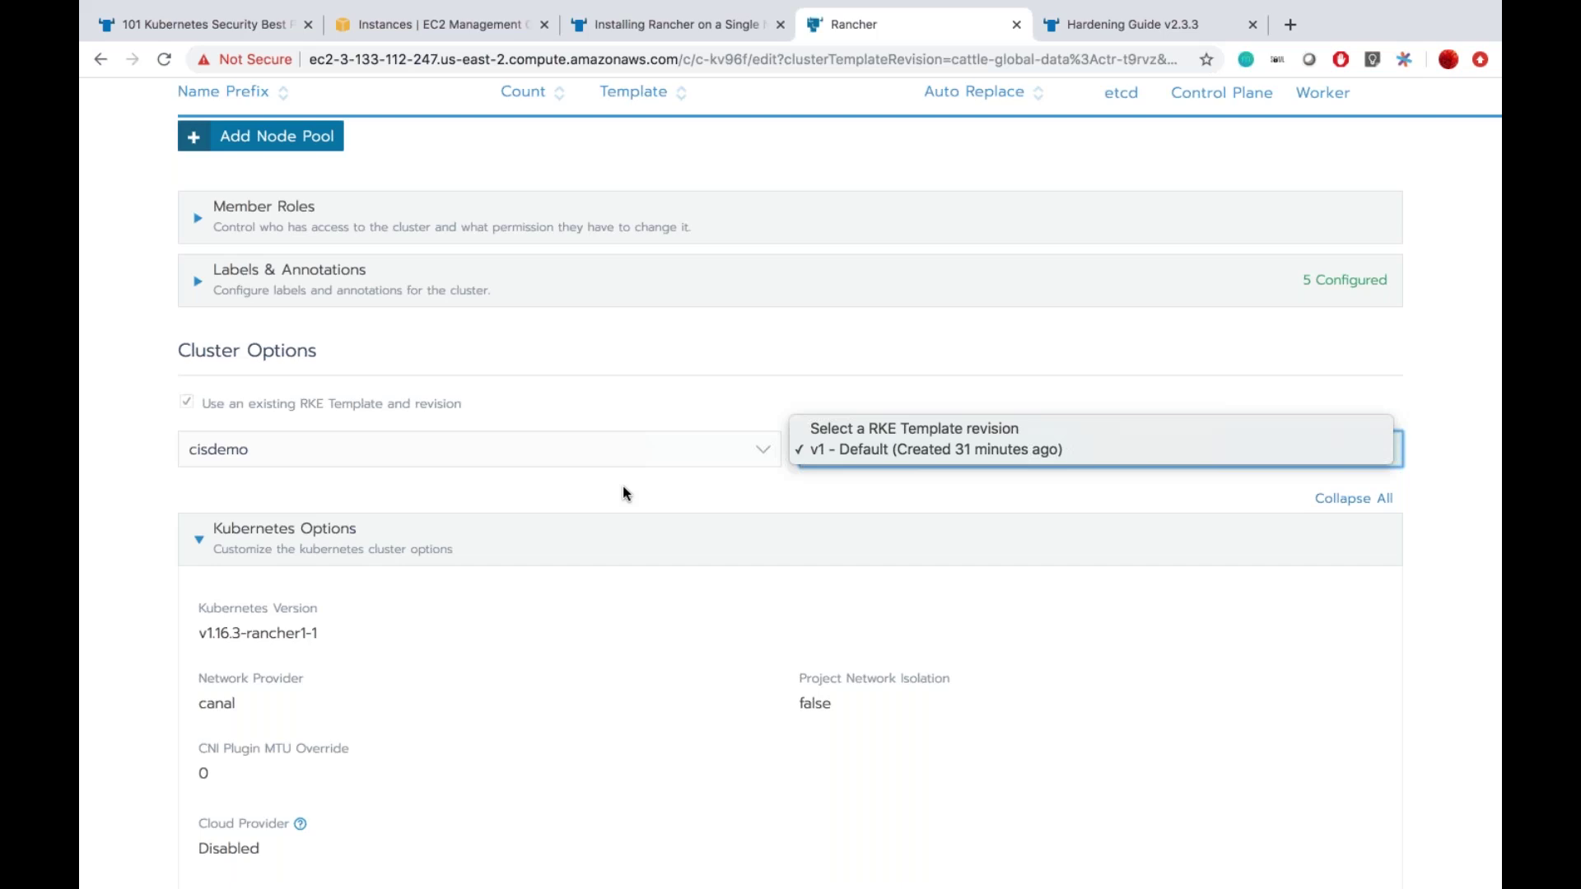
key(super+Tab)
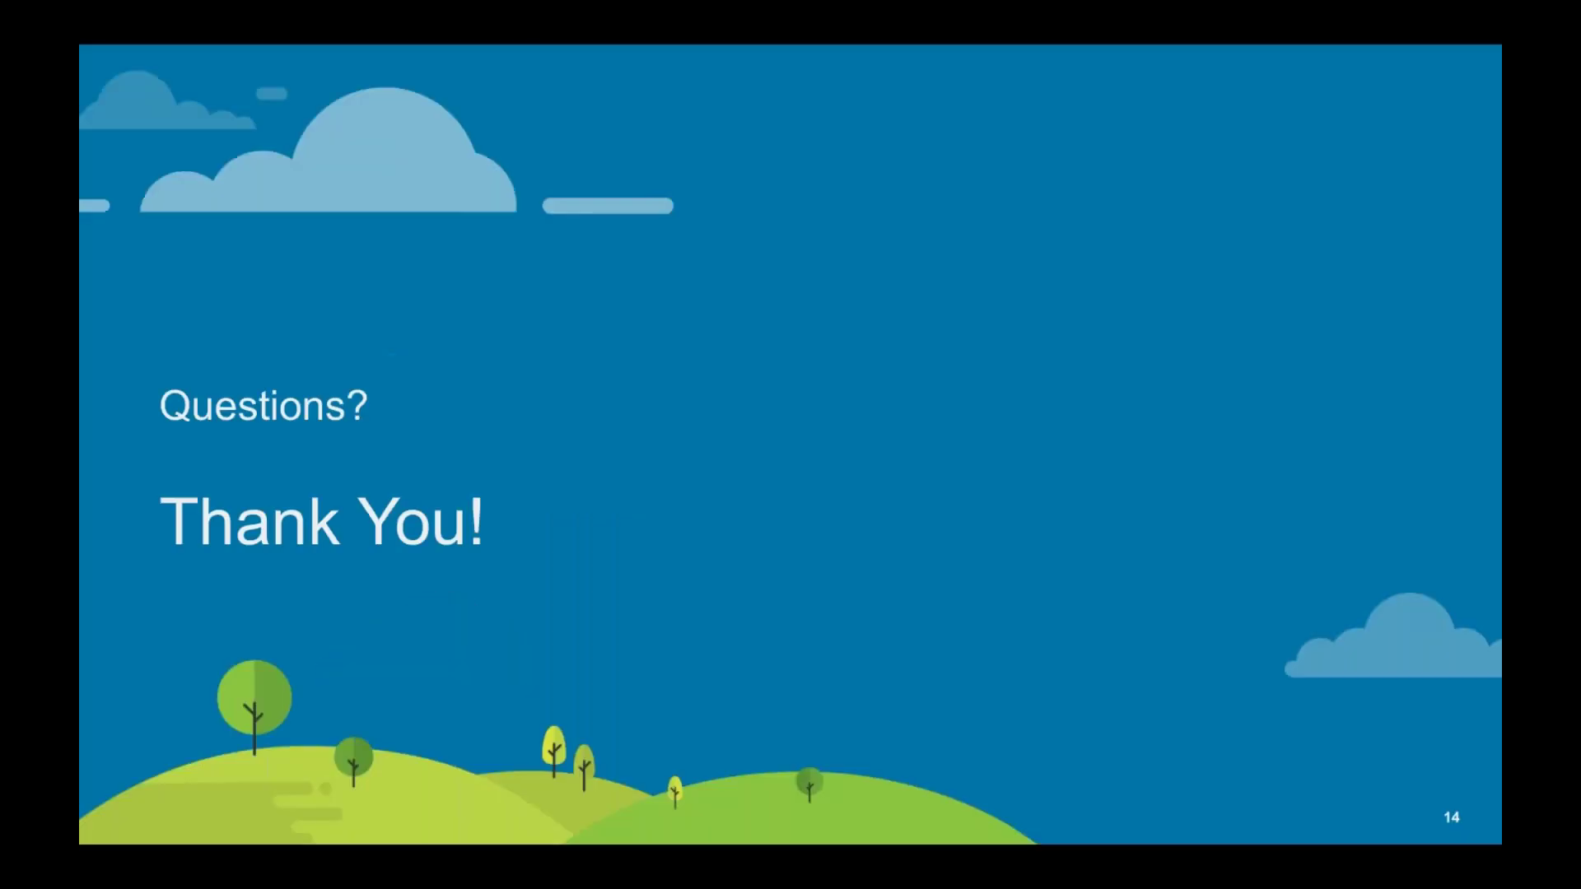
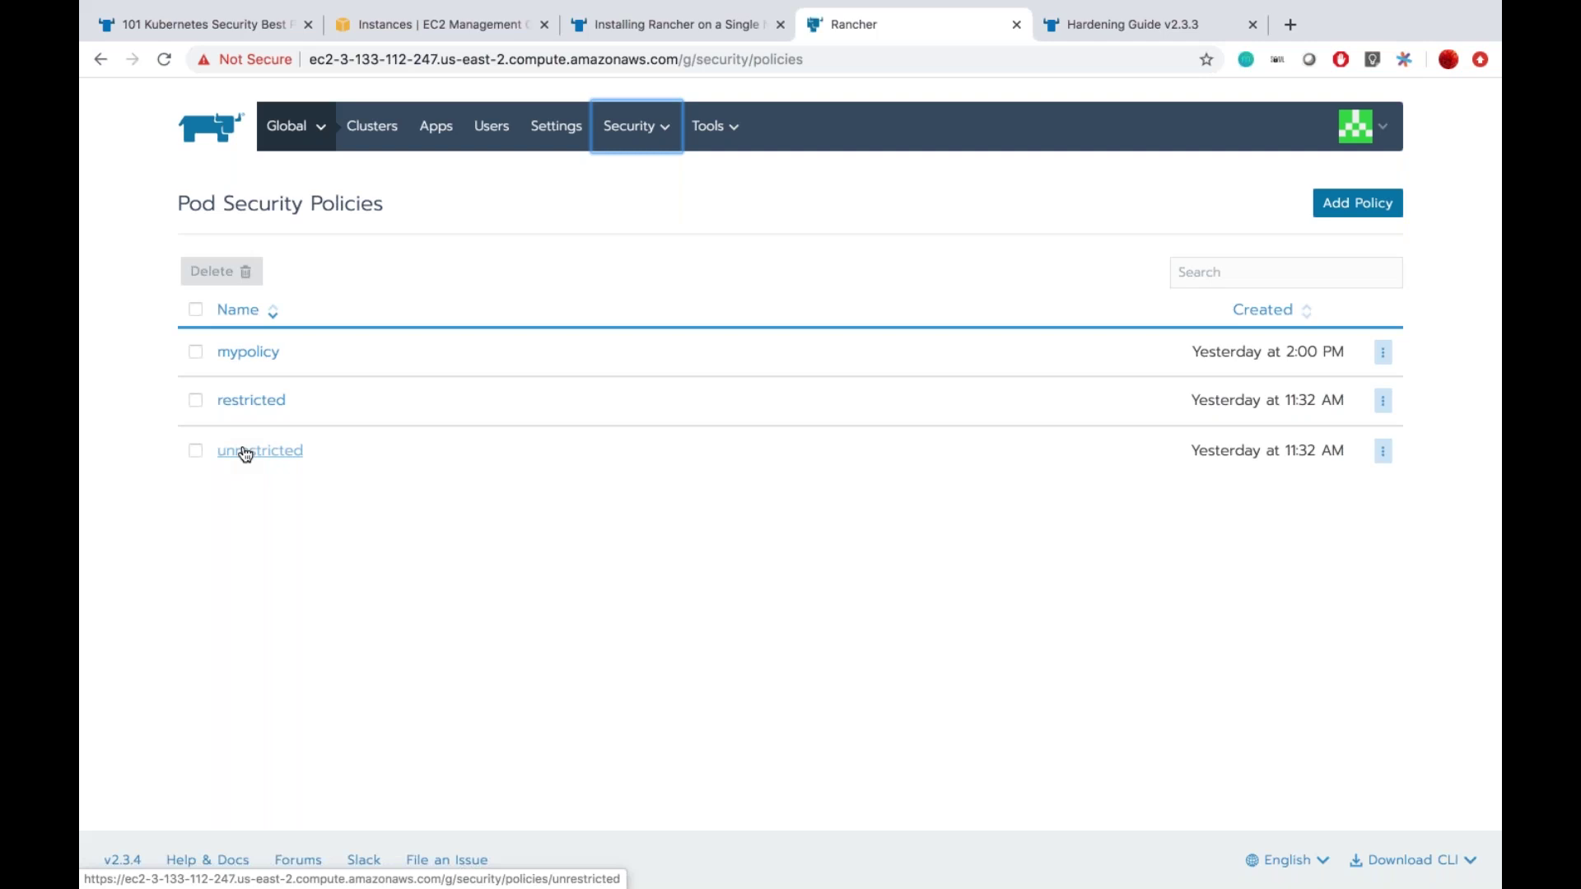
key(super+Tab)
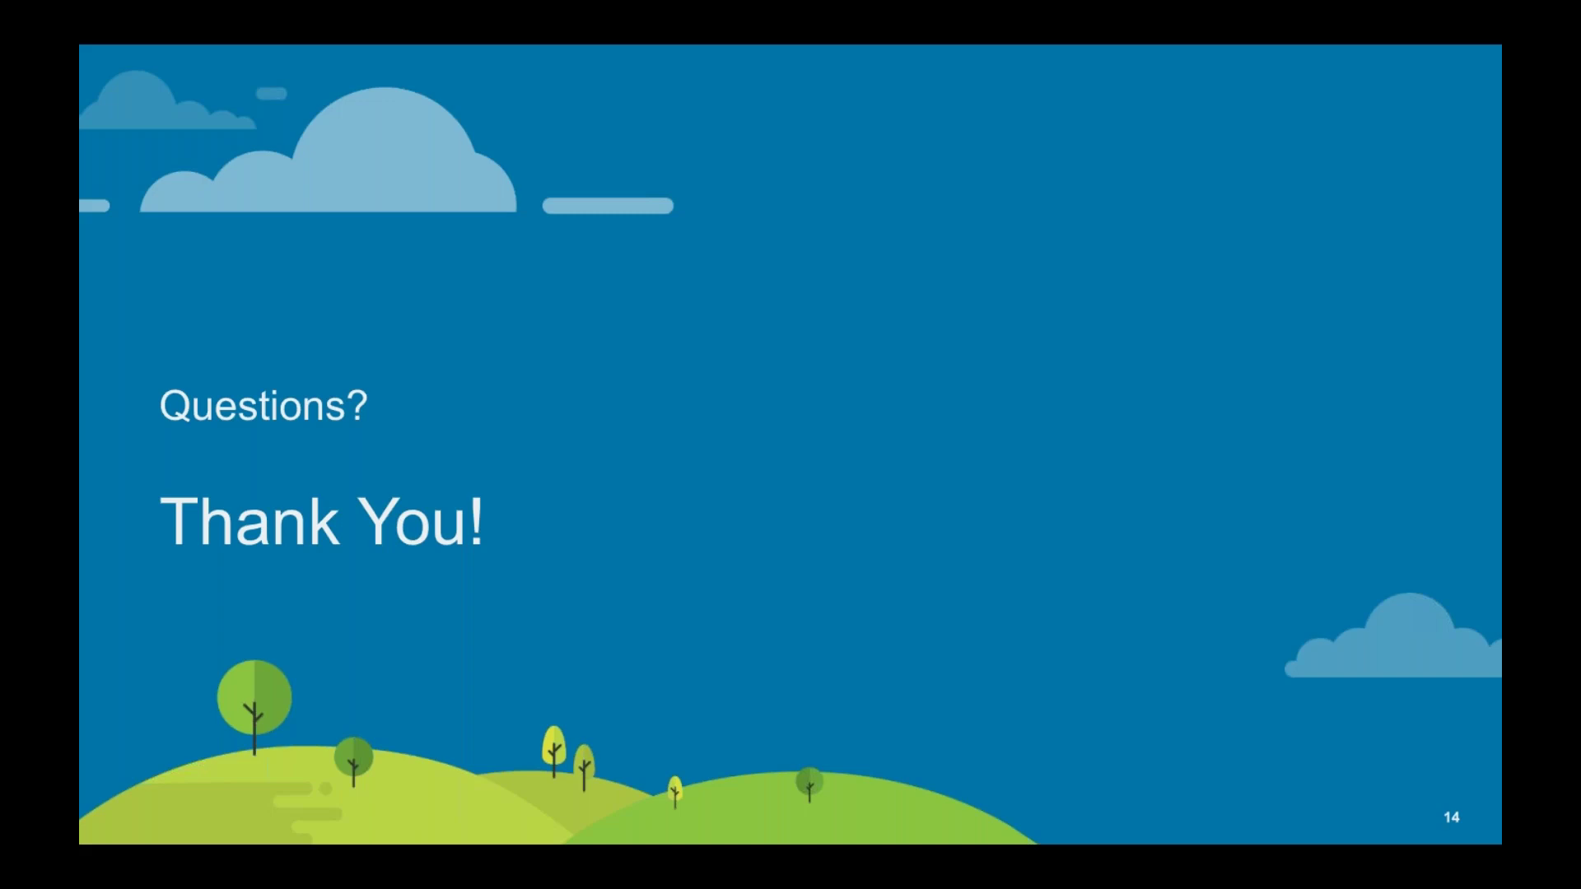
key(super+Tab)
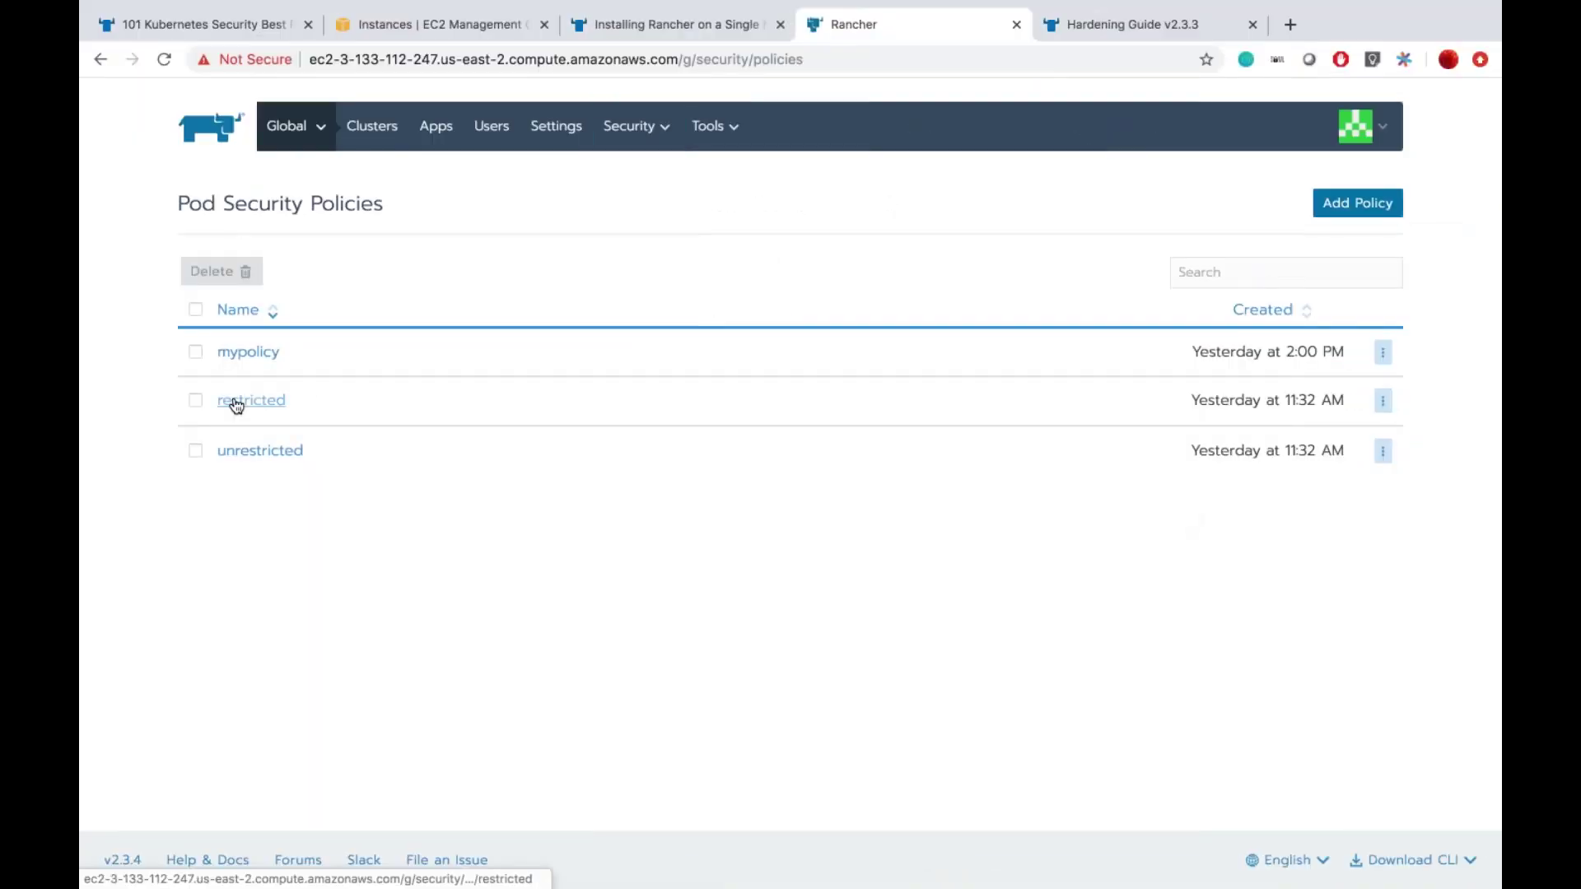
Step: Open the restricted pod security policy and examine its basic policies
click(234, 403)
scroll(465, 607, down, 1)
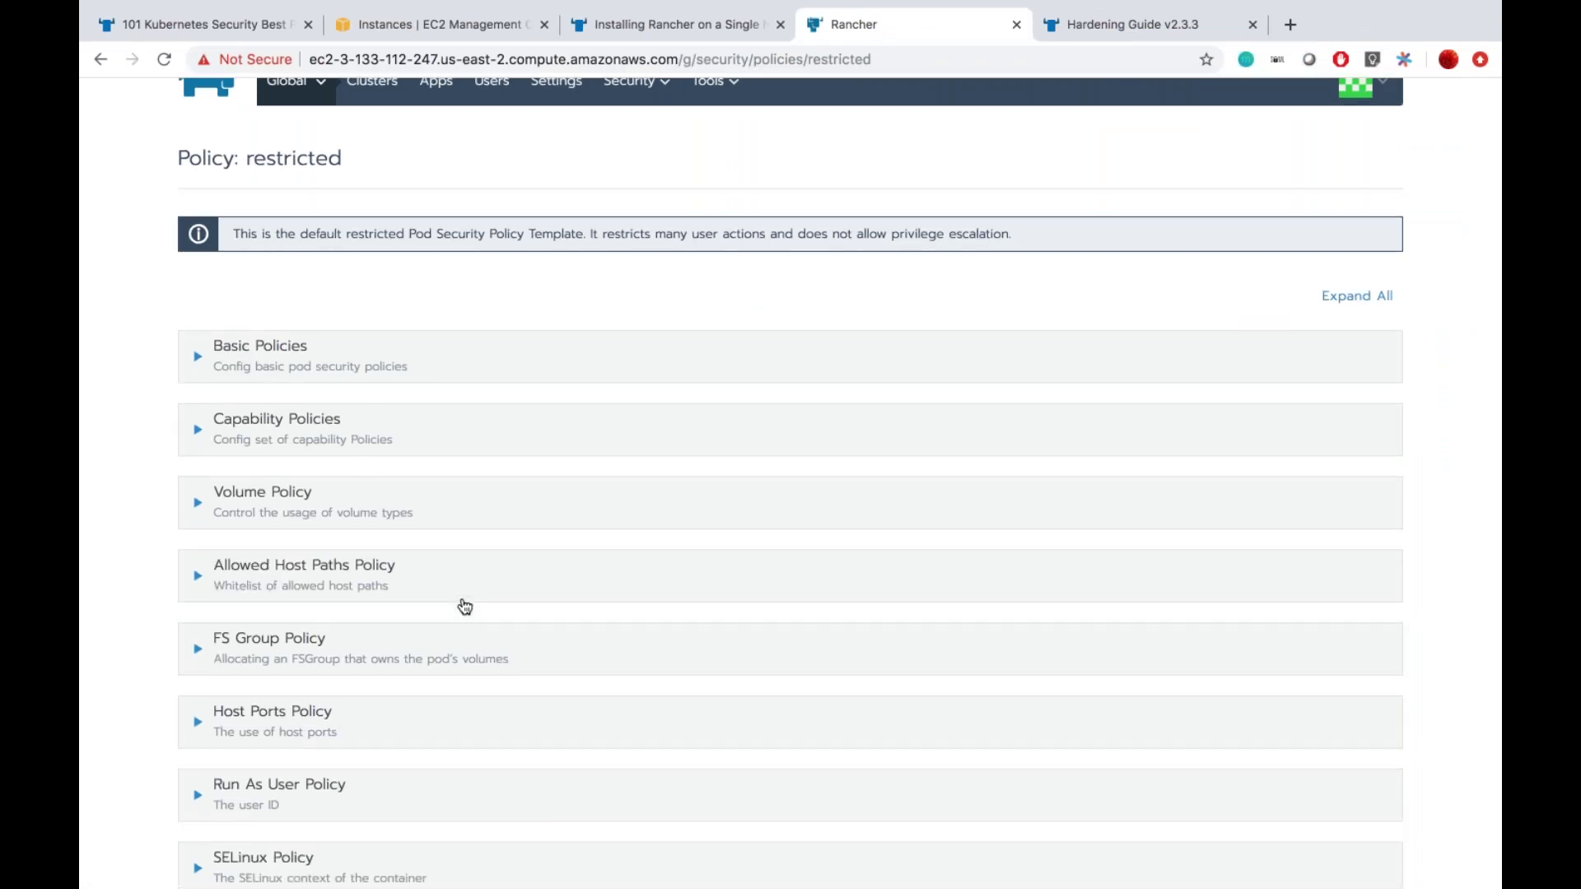
scroll(465, 607, down, 5)
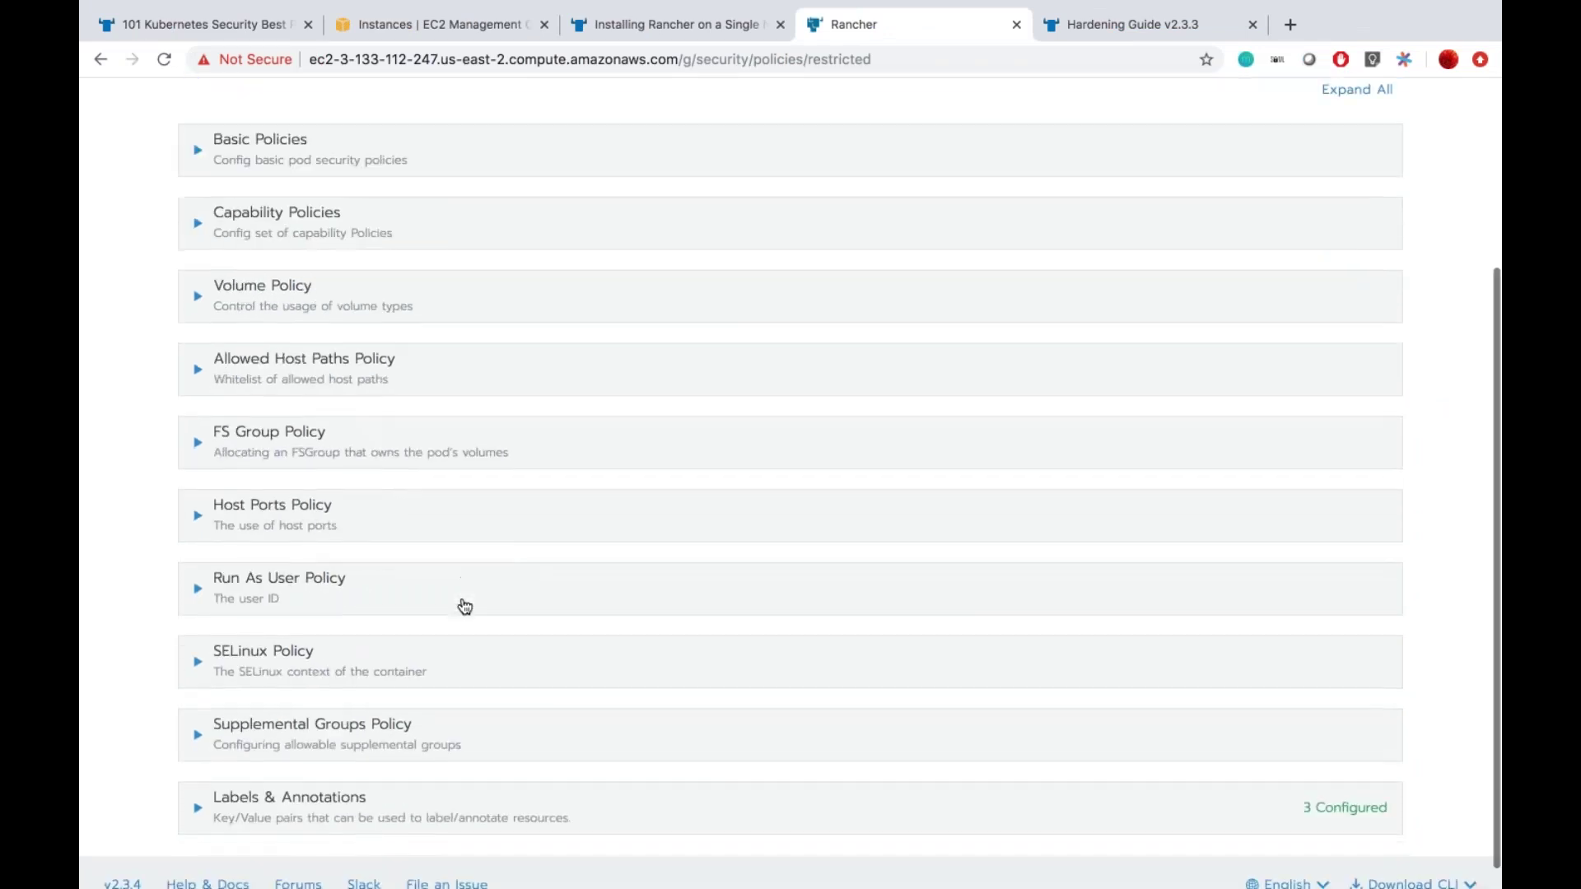
scroll(198, 283, up, 4)
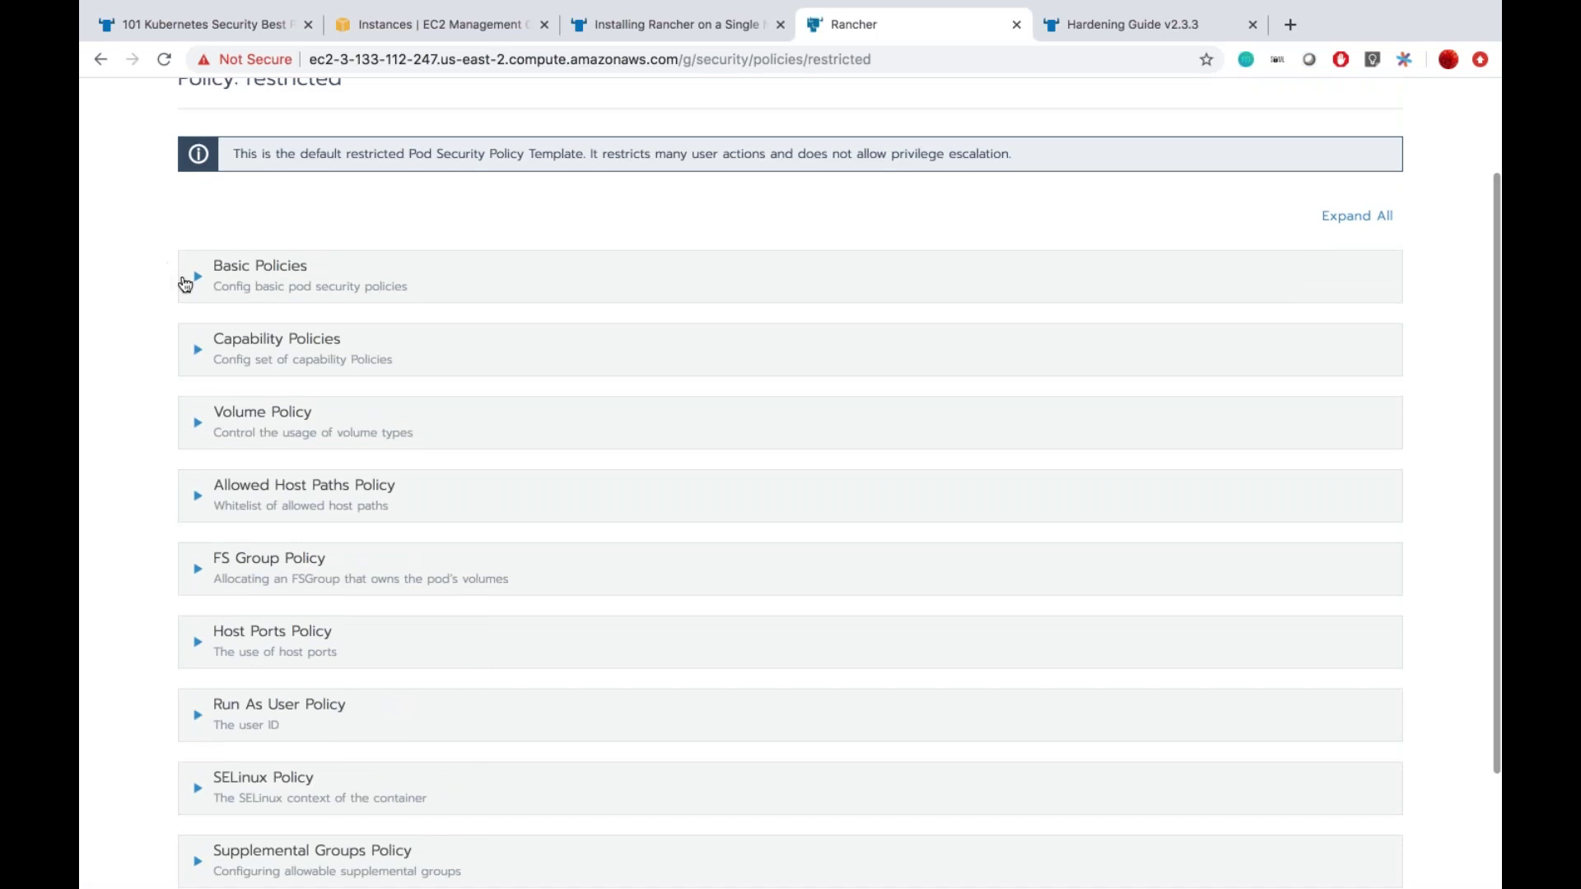
click(198, 282)
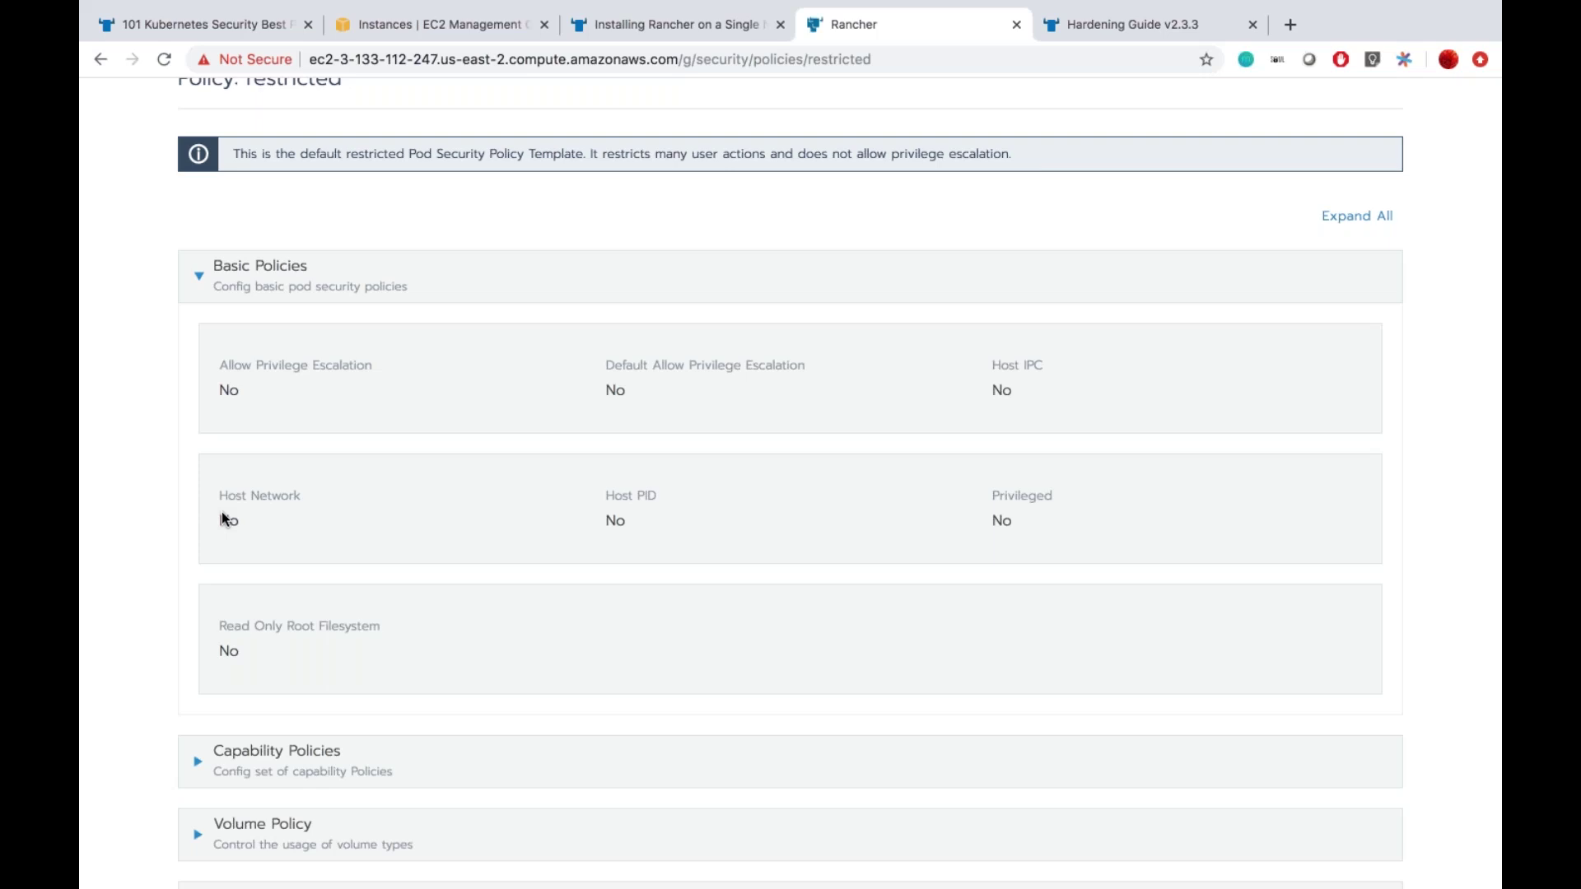
Step: Return to the global cluster list, open the test cluster for editing, and view its advanced options
scroll(221, 511, up, 3)
mouse_move(286, 116)
click(298, 165)
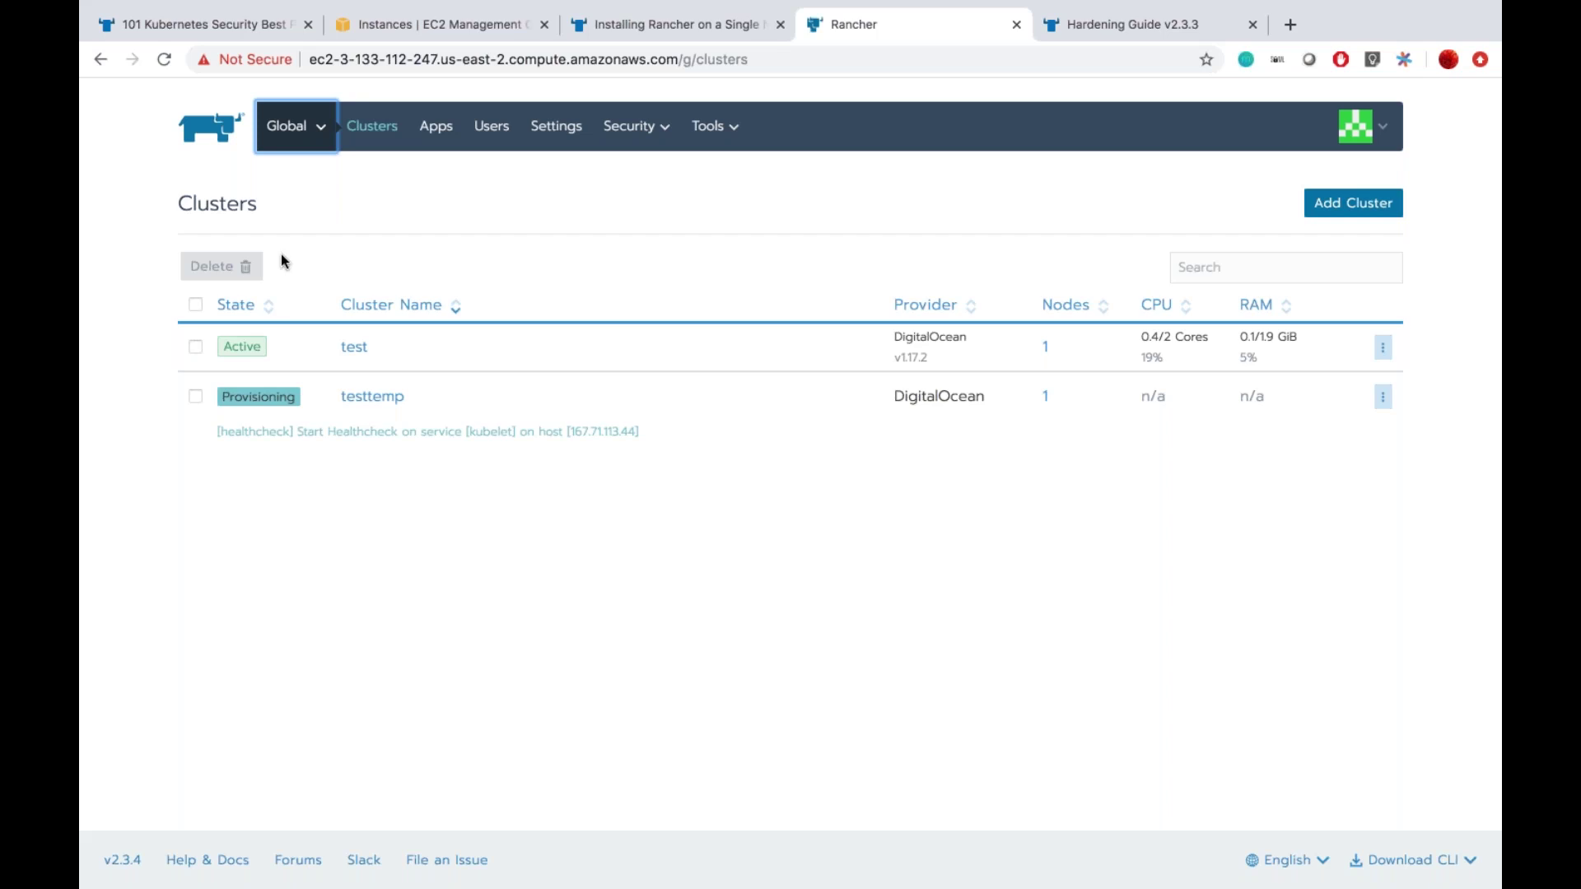
click(1384, 346)
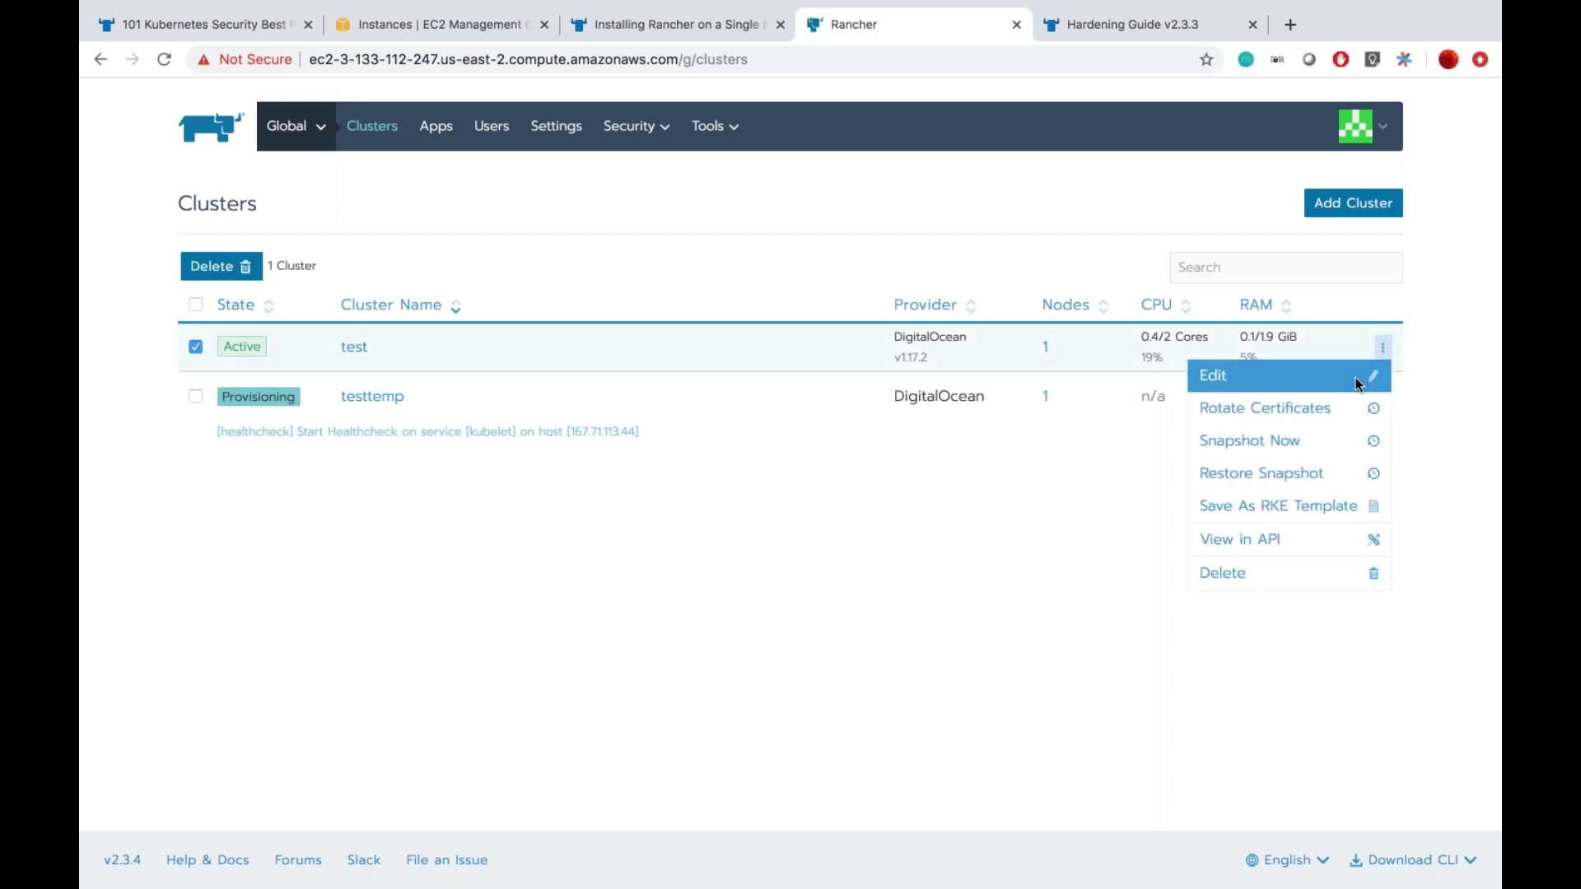
click(1359, 384)
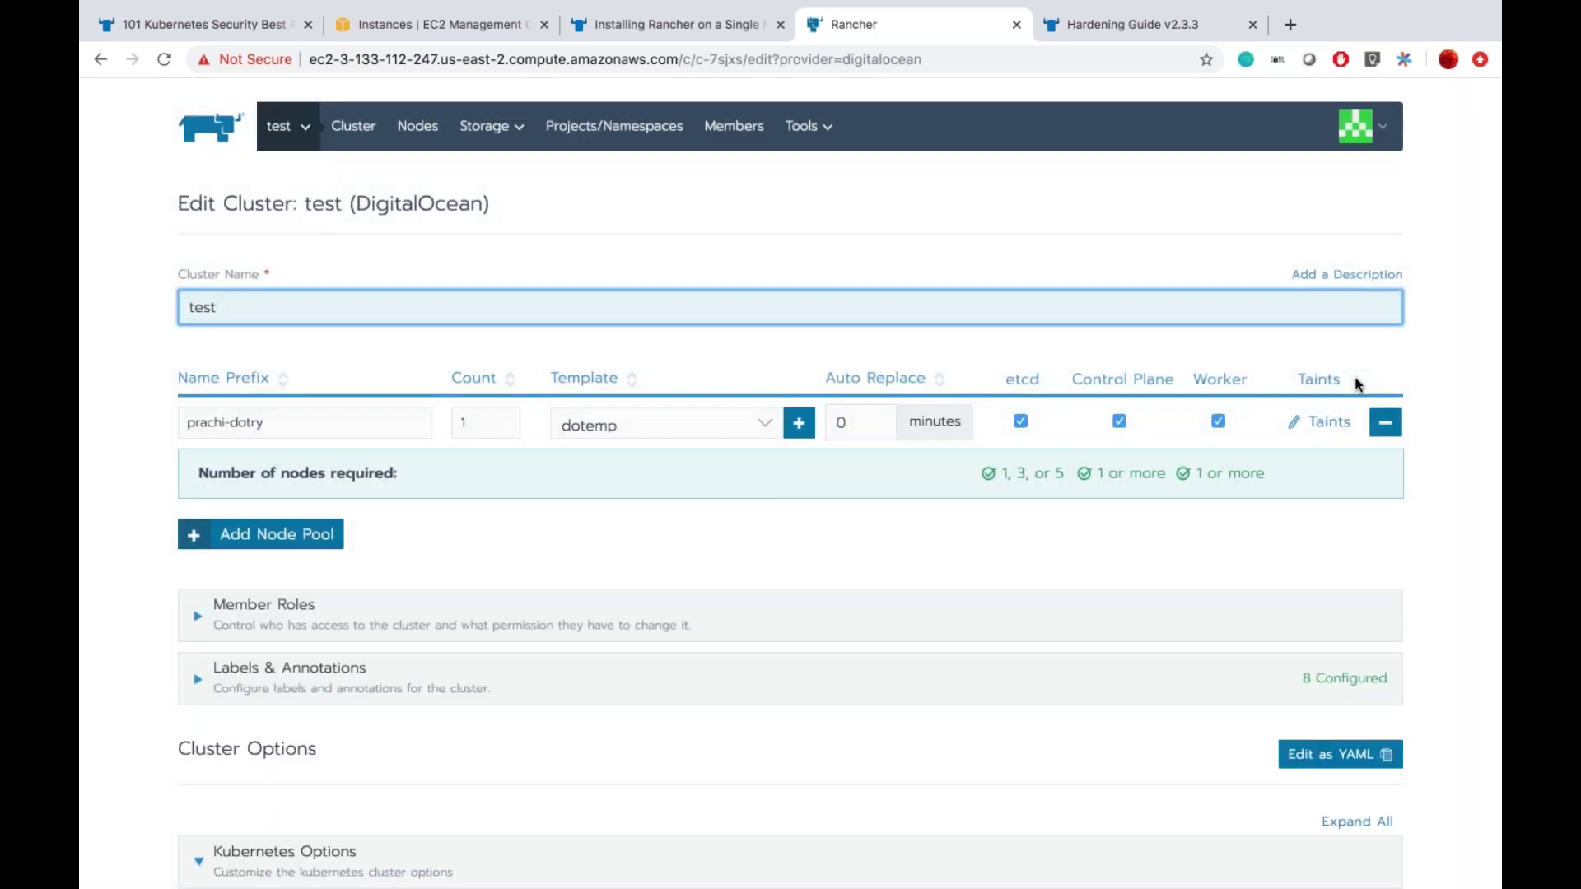
scroll(1359, 384, down, 15)
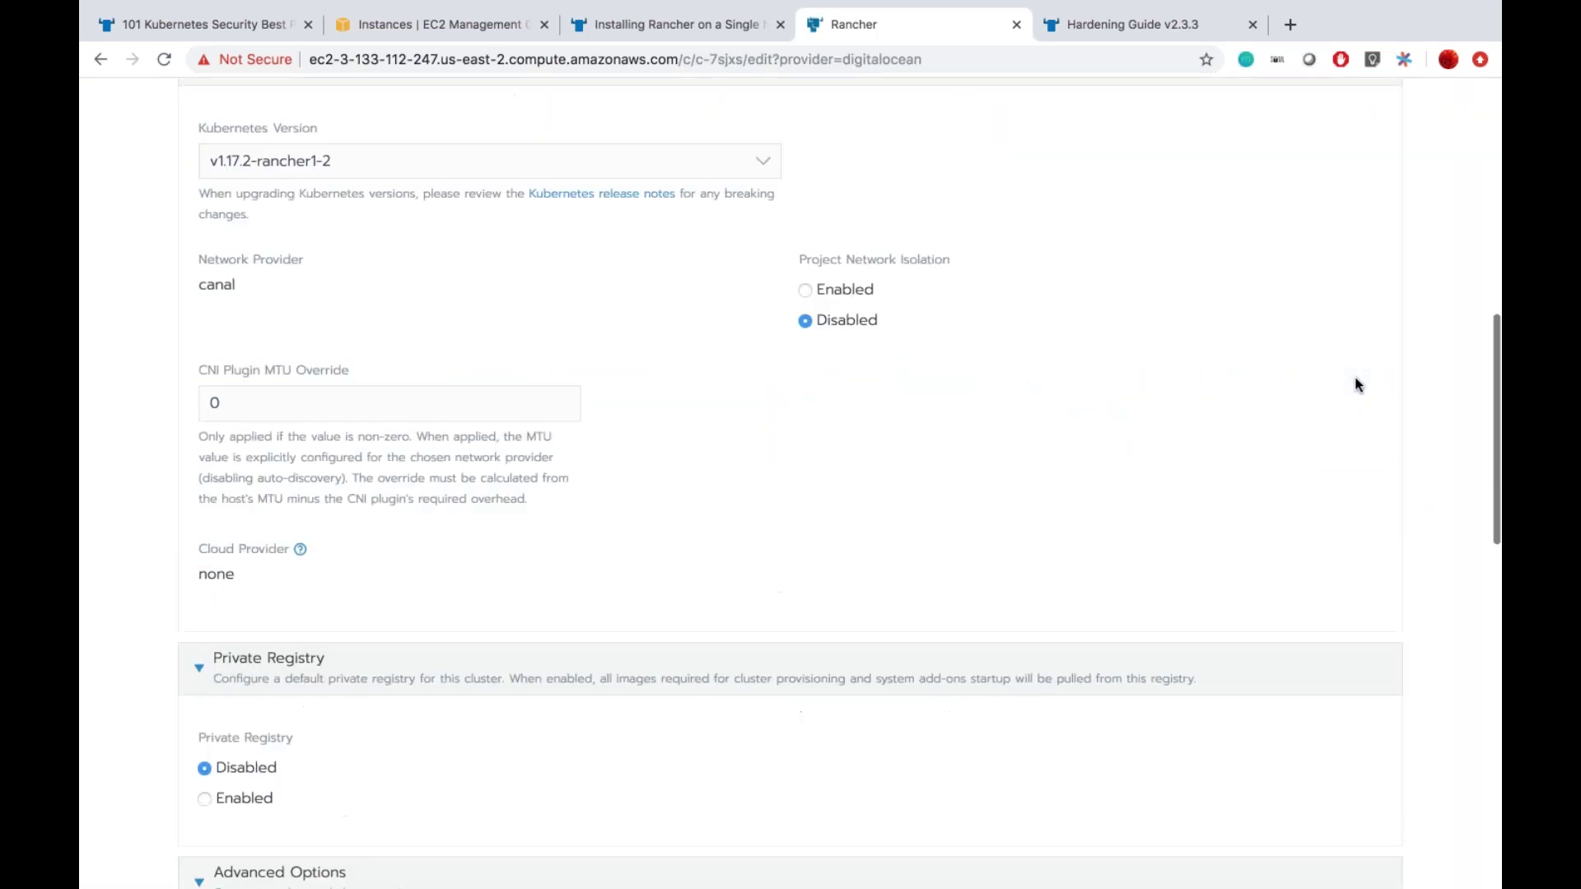
scroll(1357, 384, down, 5)
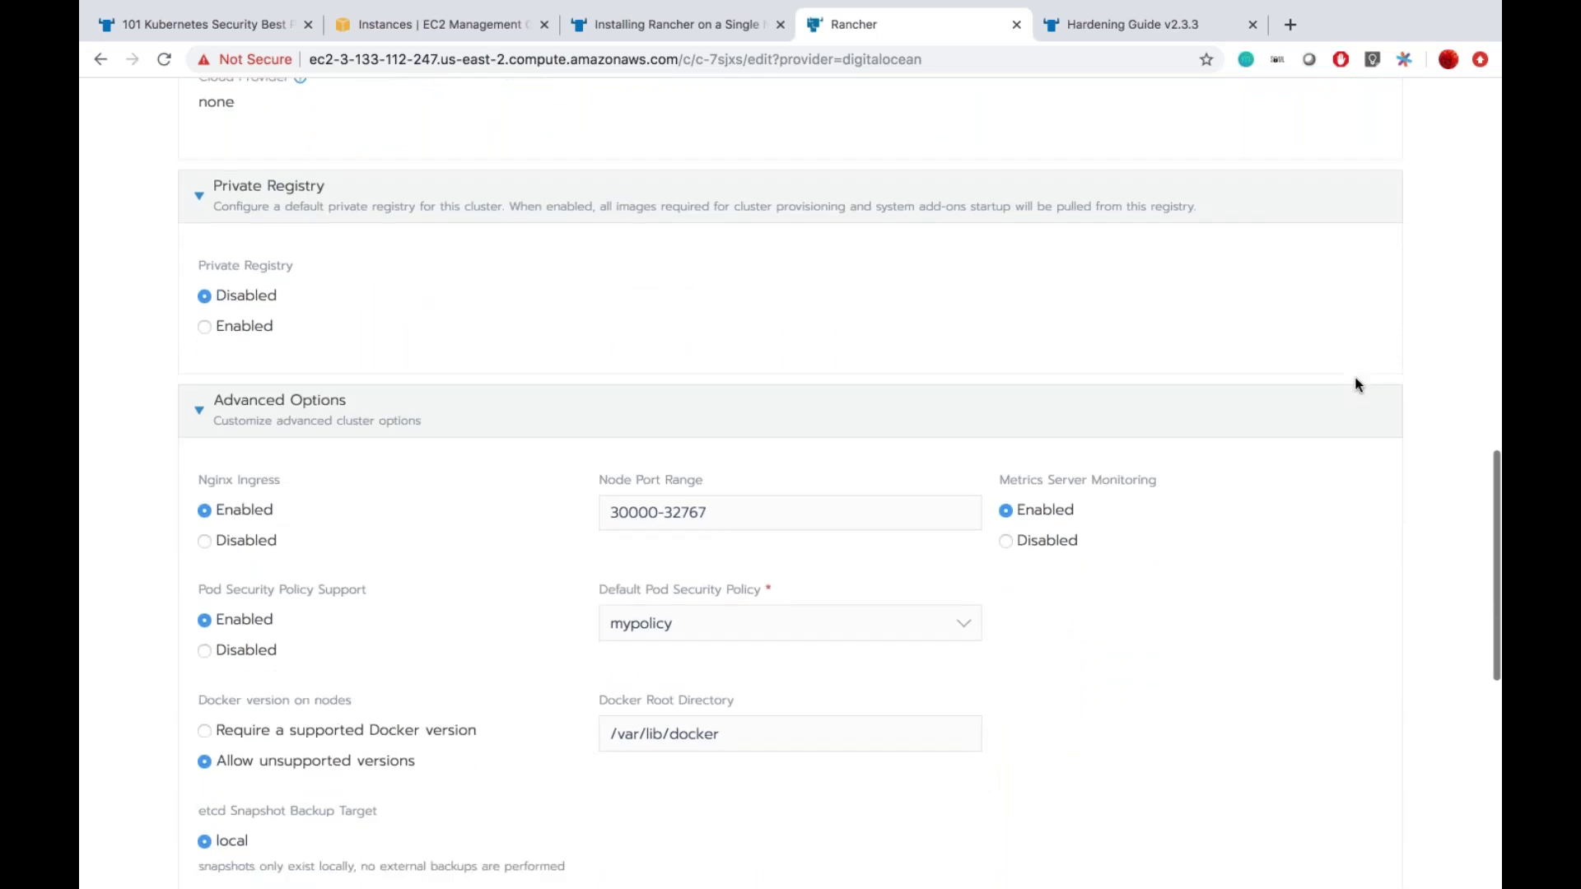
Step: Disable and re-enable pod security policy support for the test cluster, and look over the default policy choices, keeping mypolicy
click(255, 351)
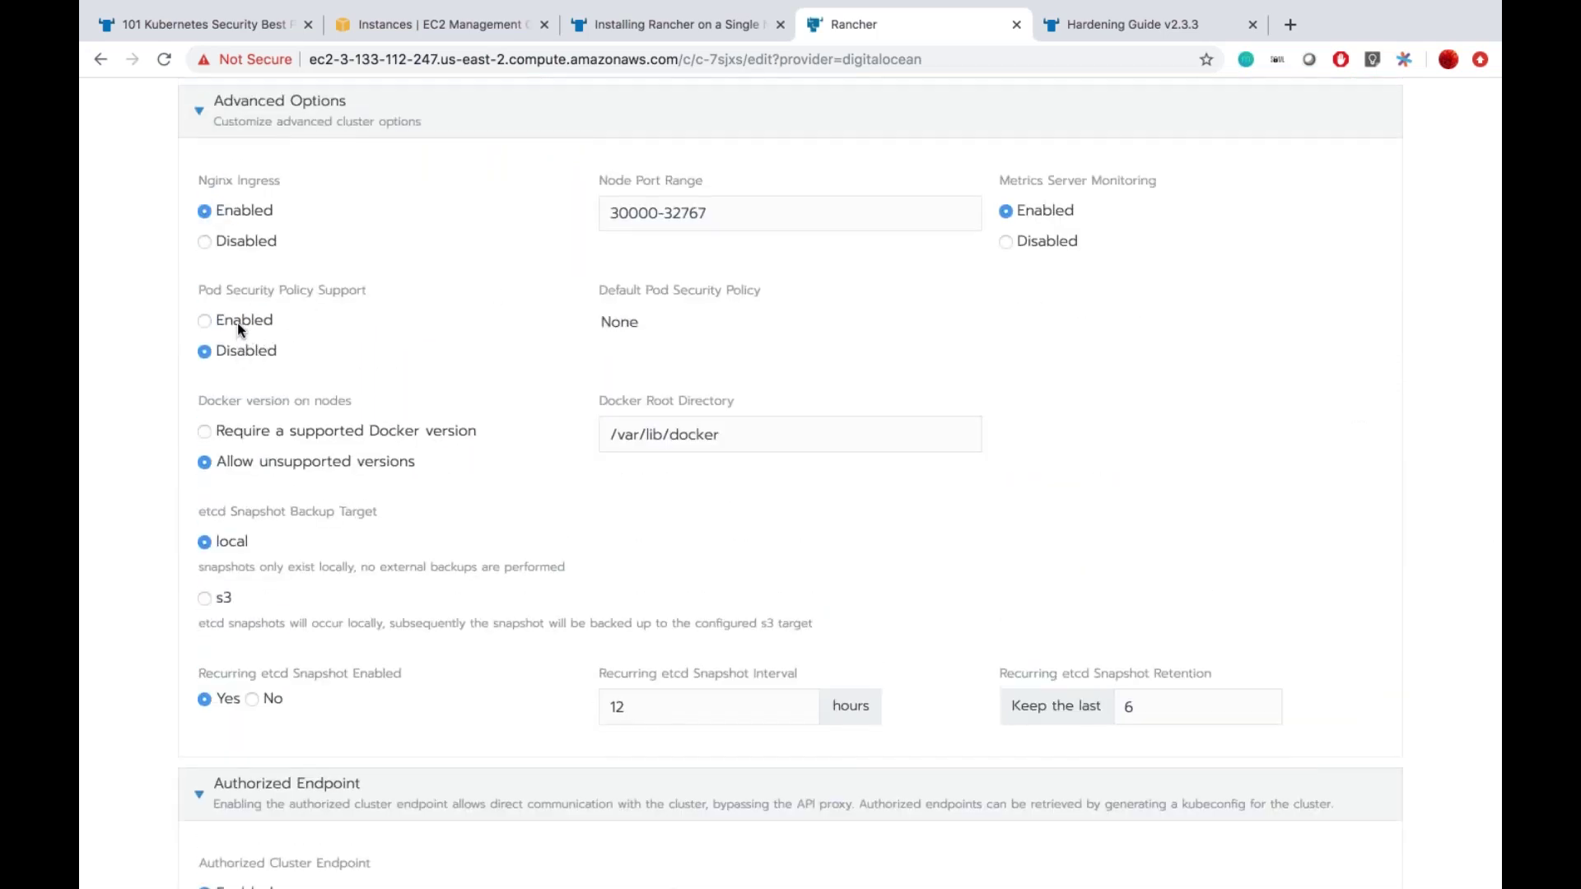
click(237, 323)
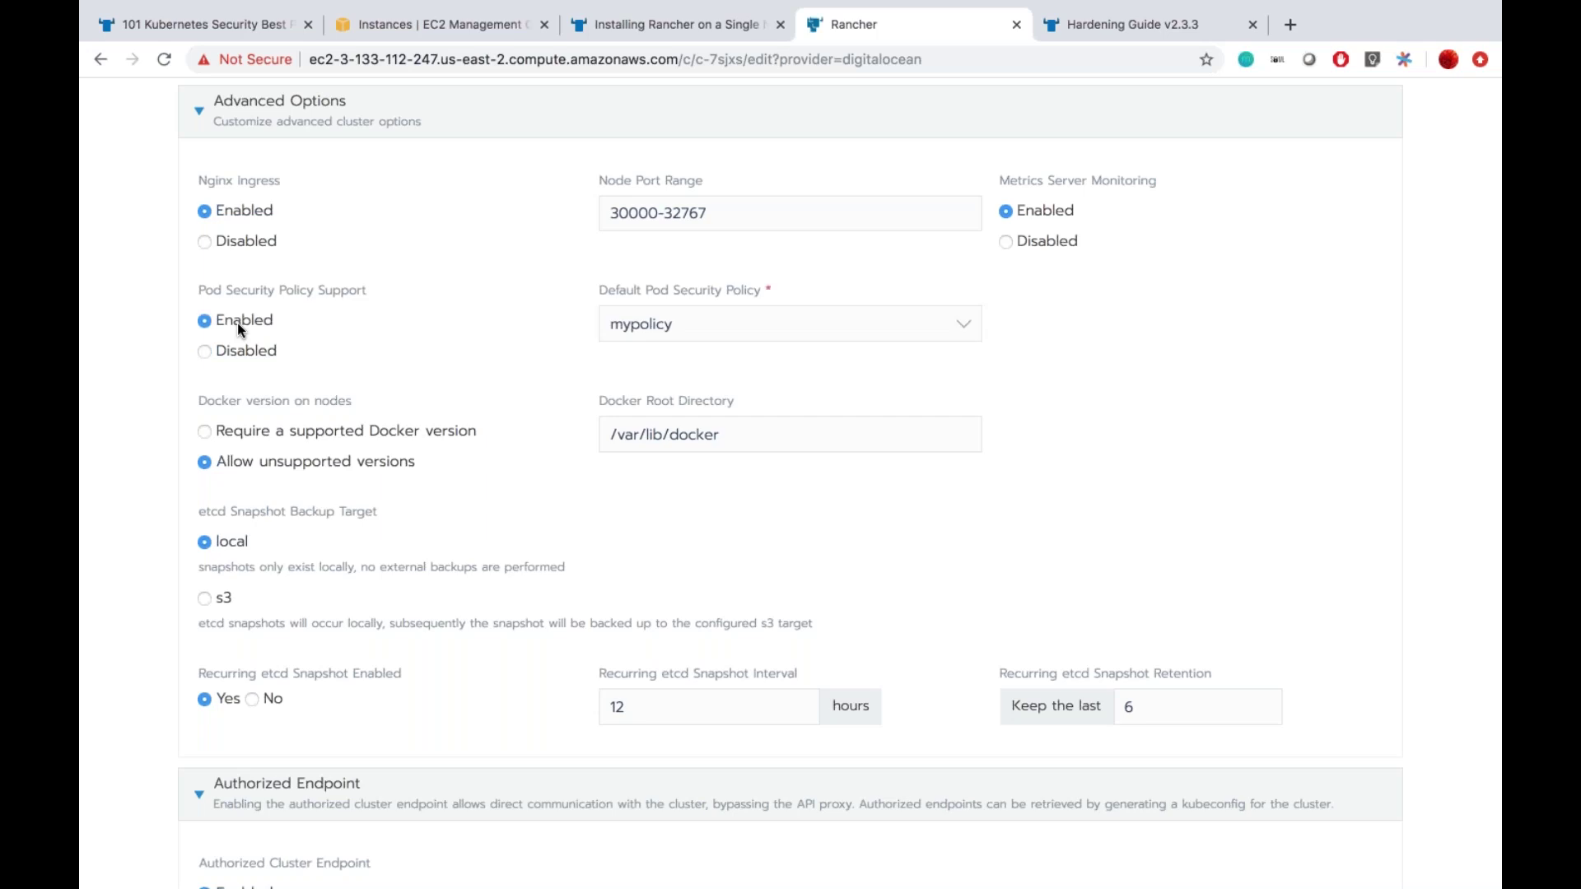
click(732, 329)
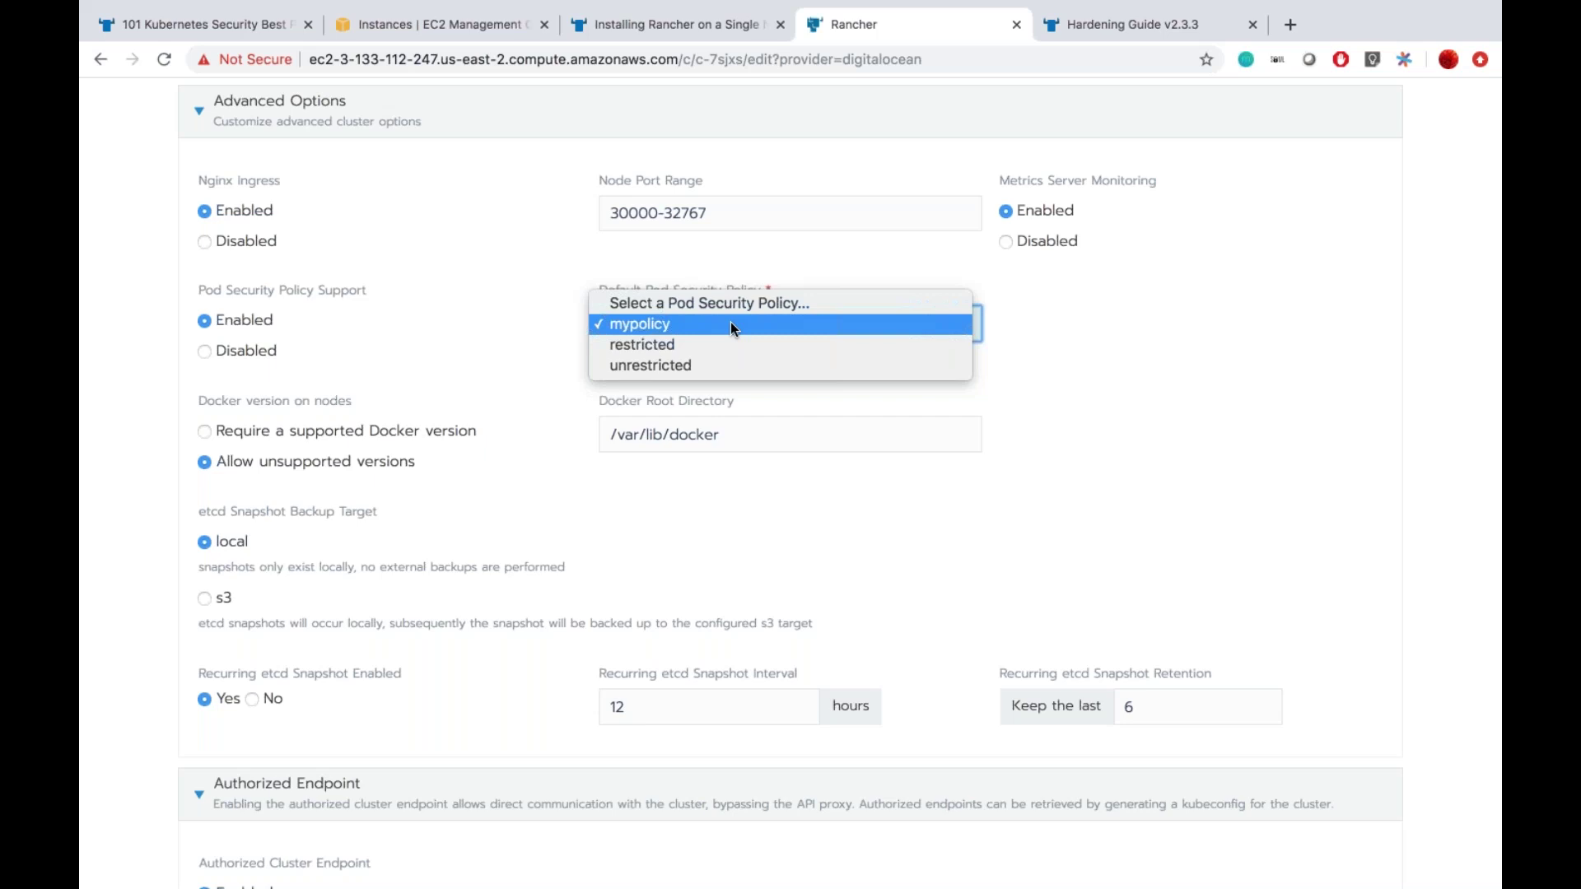
click(410, 338)
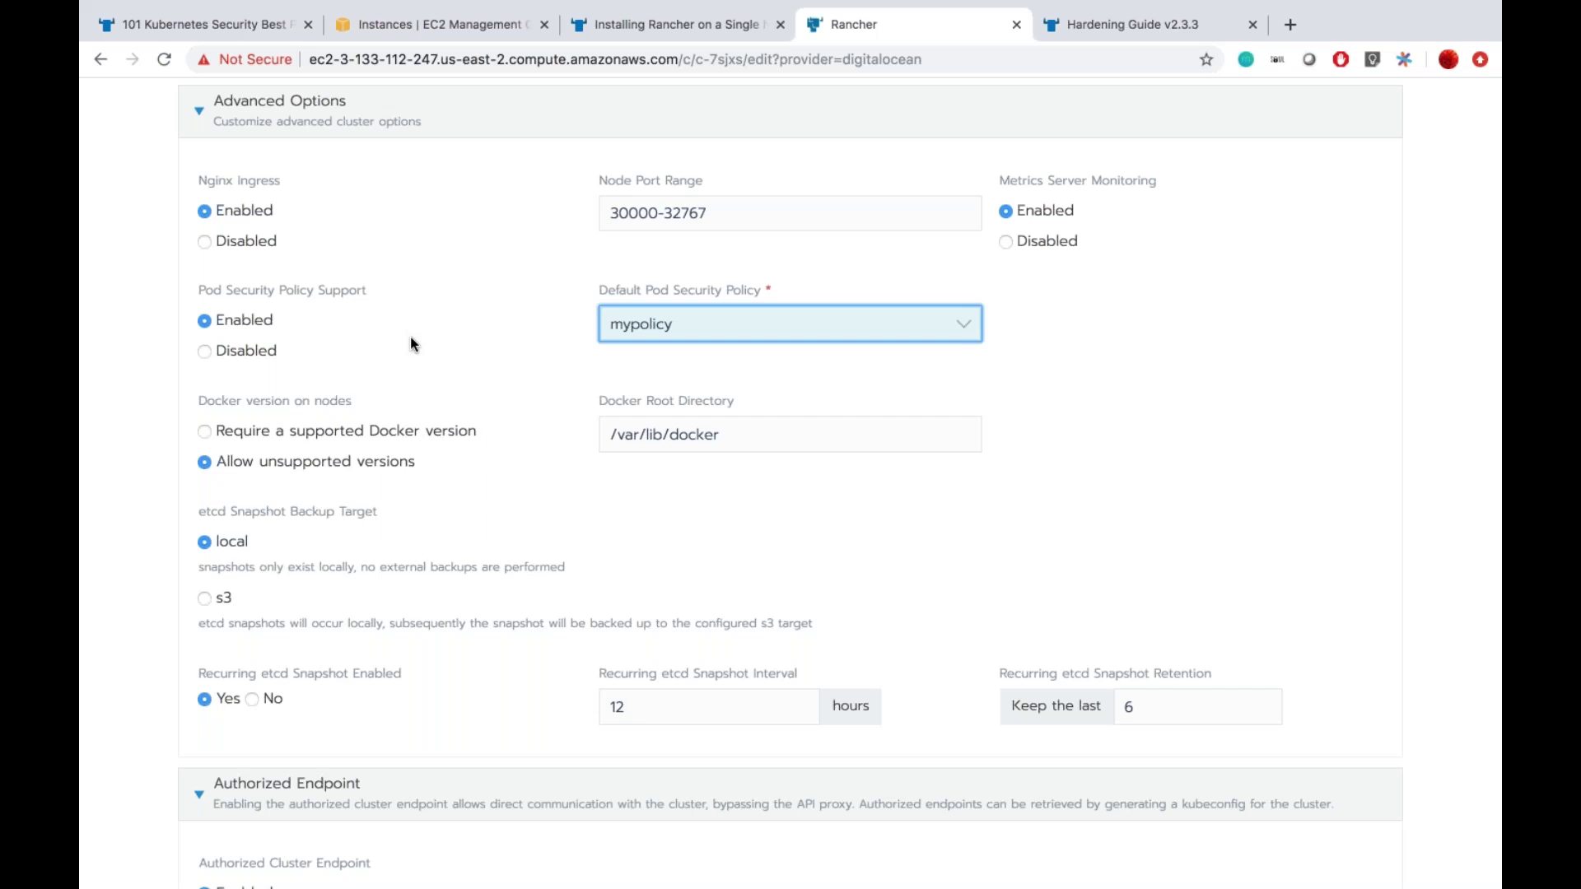
scroll(412, 342, up, 4)
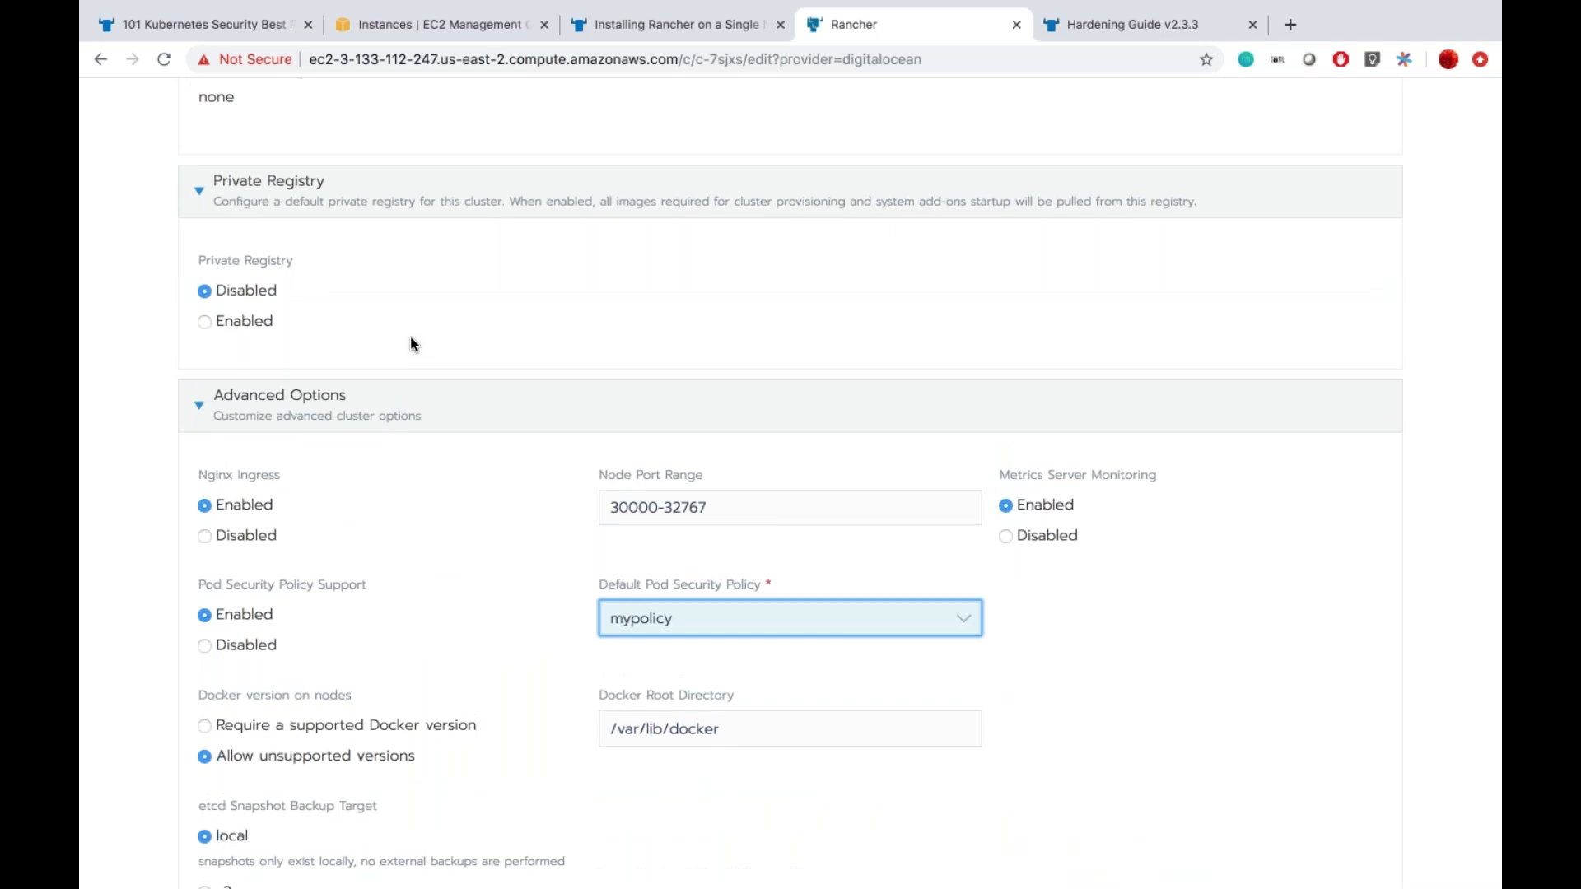
scroll(410, 338, down, 6)
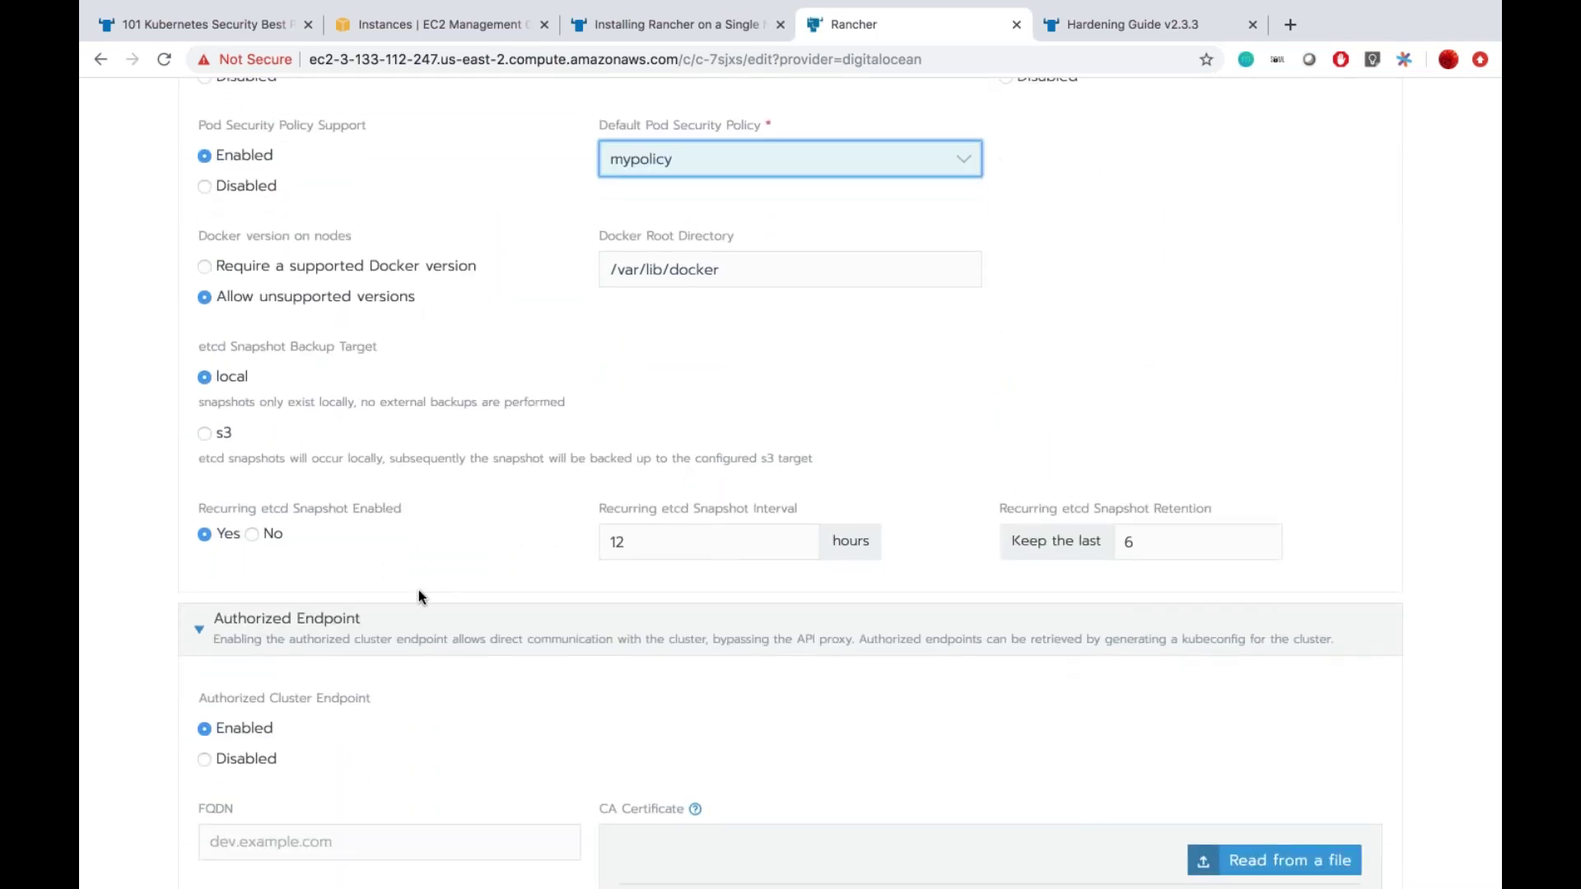
scroll(418, 589, down, 1)
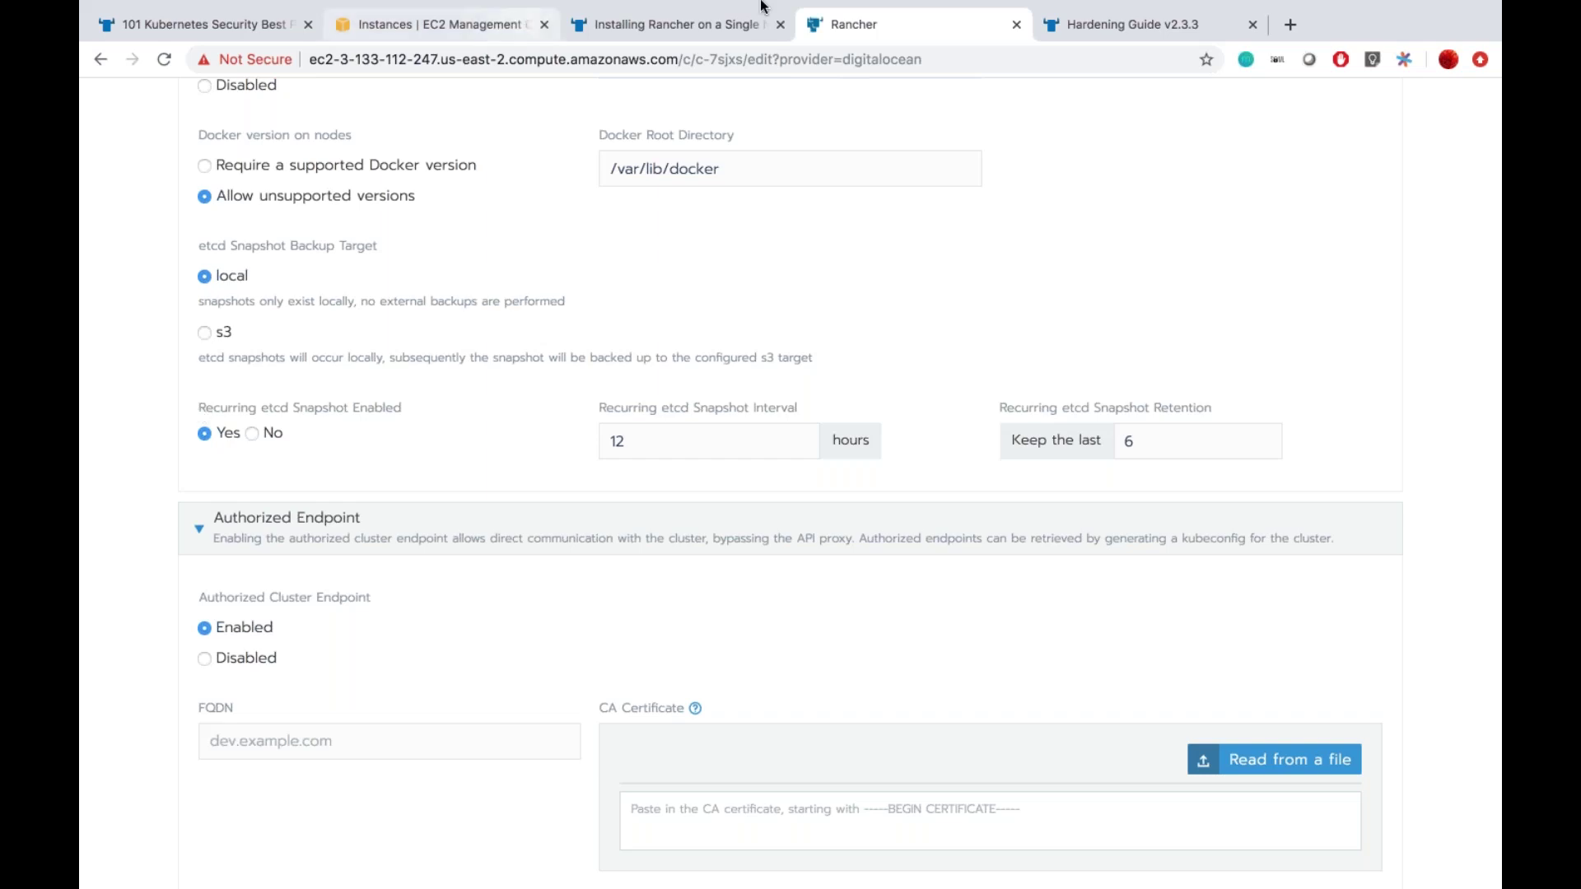
Step: Switch to the Rancher hardening documentation, go back to the Security page, and reopen Hardening Guide v2.3.3
click(1079, 25)
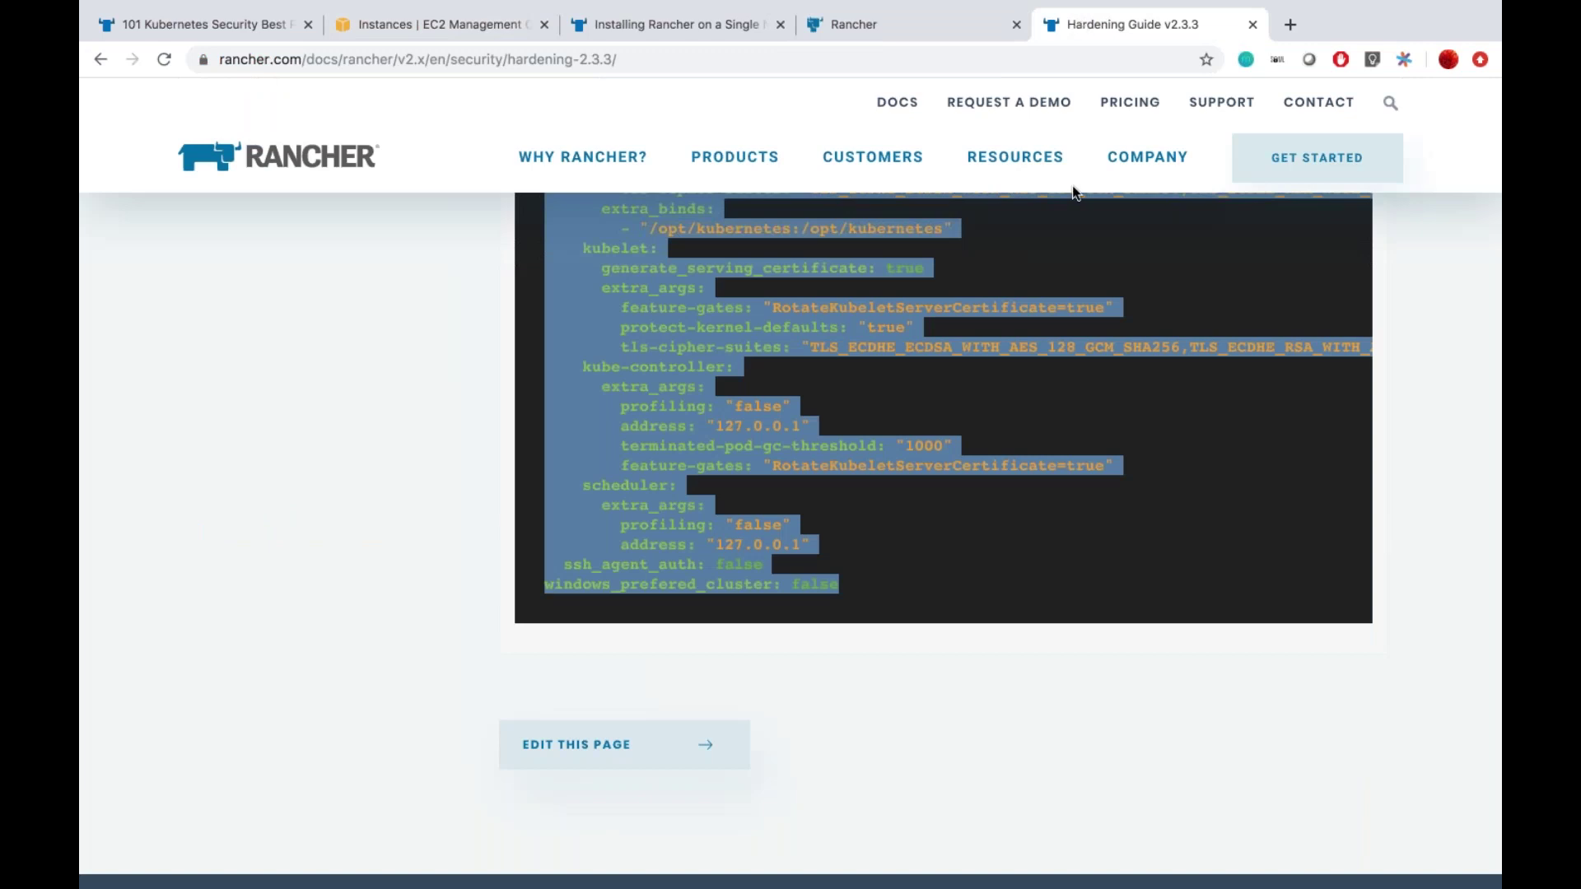
click(1096, 751)
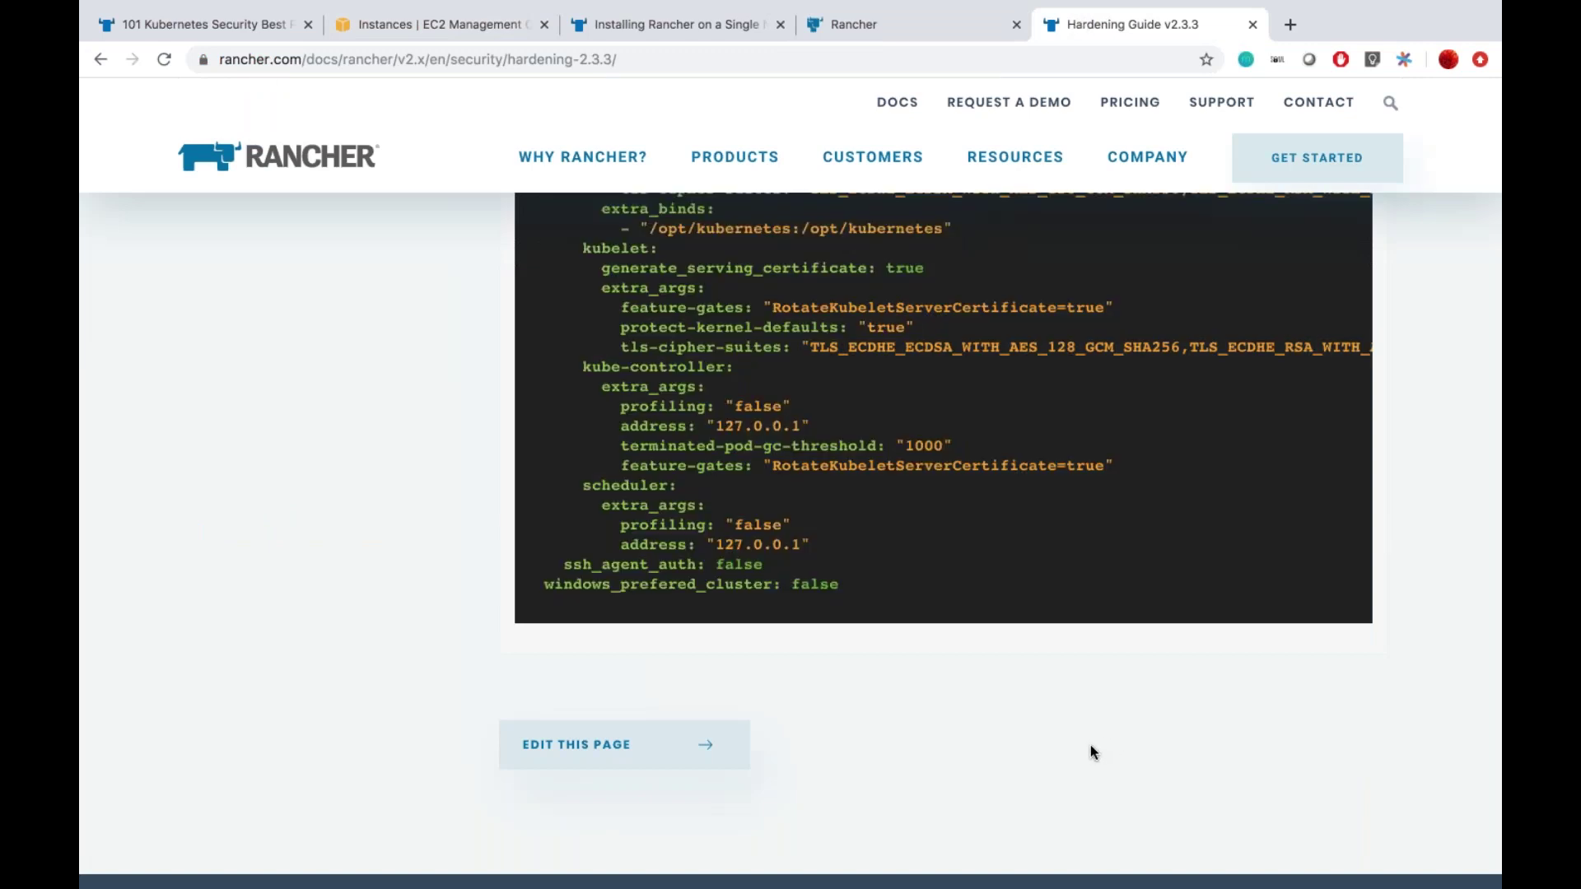
click(101, 58)
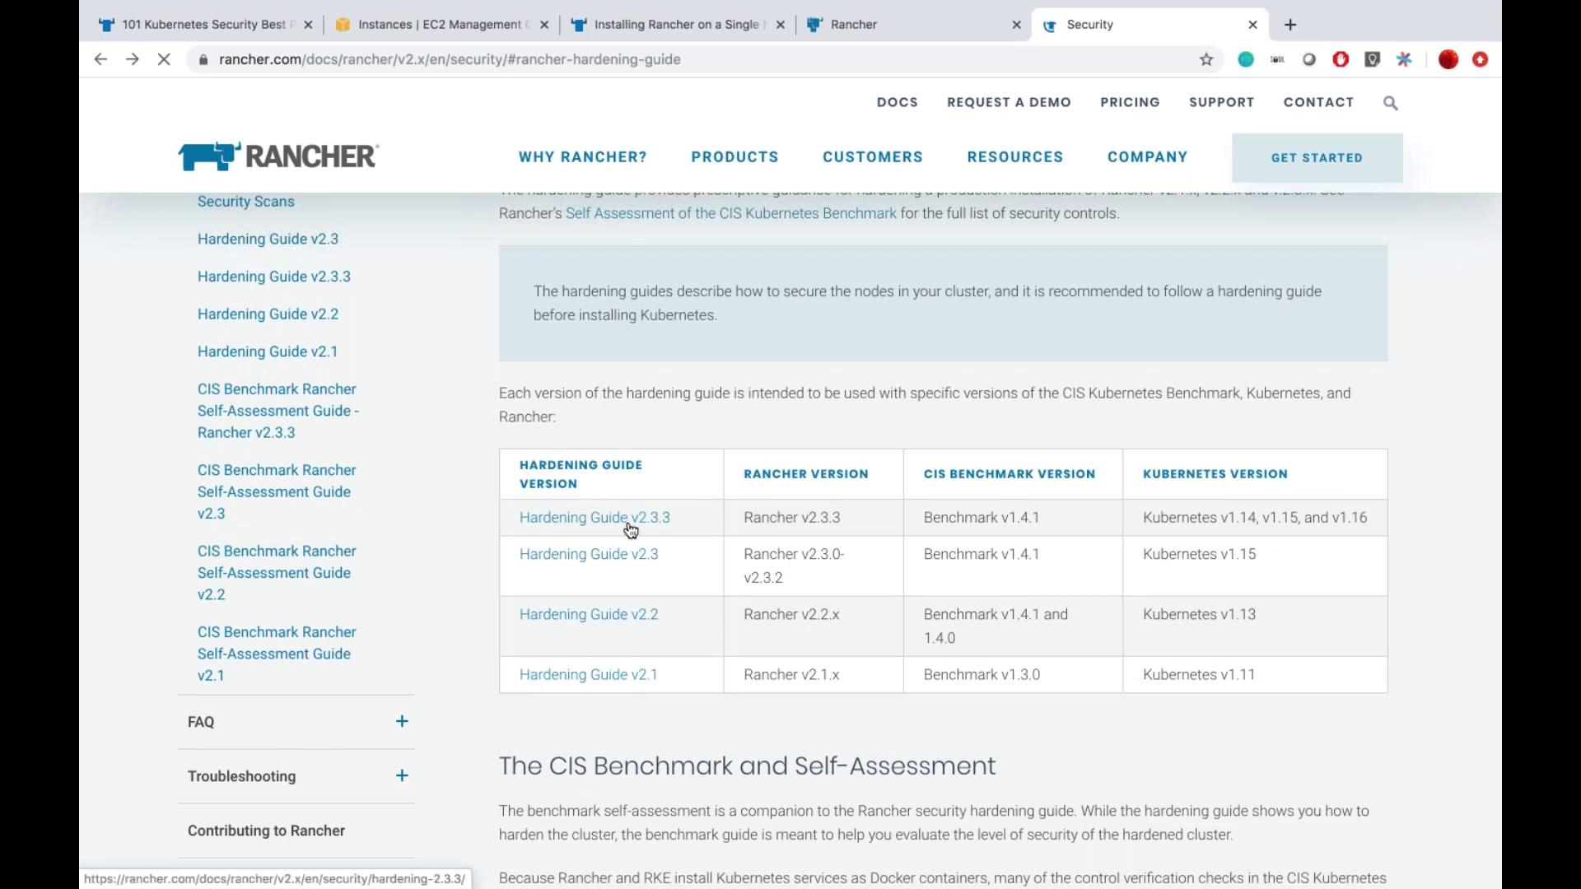
click(630, 525)
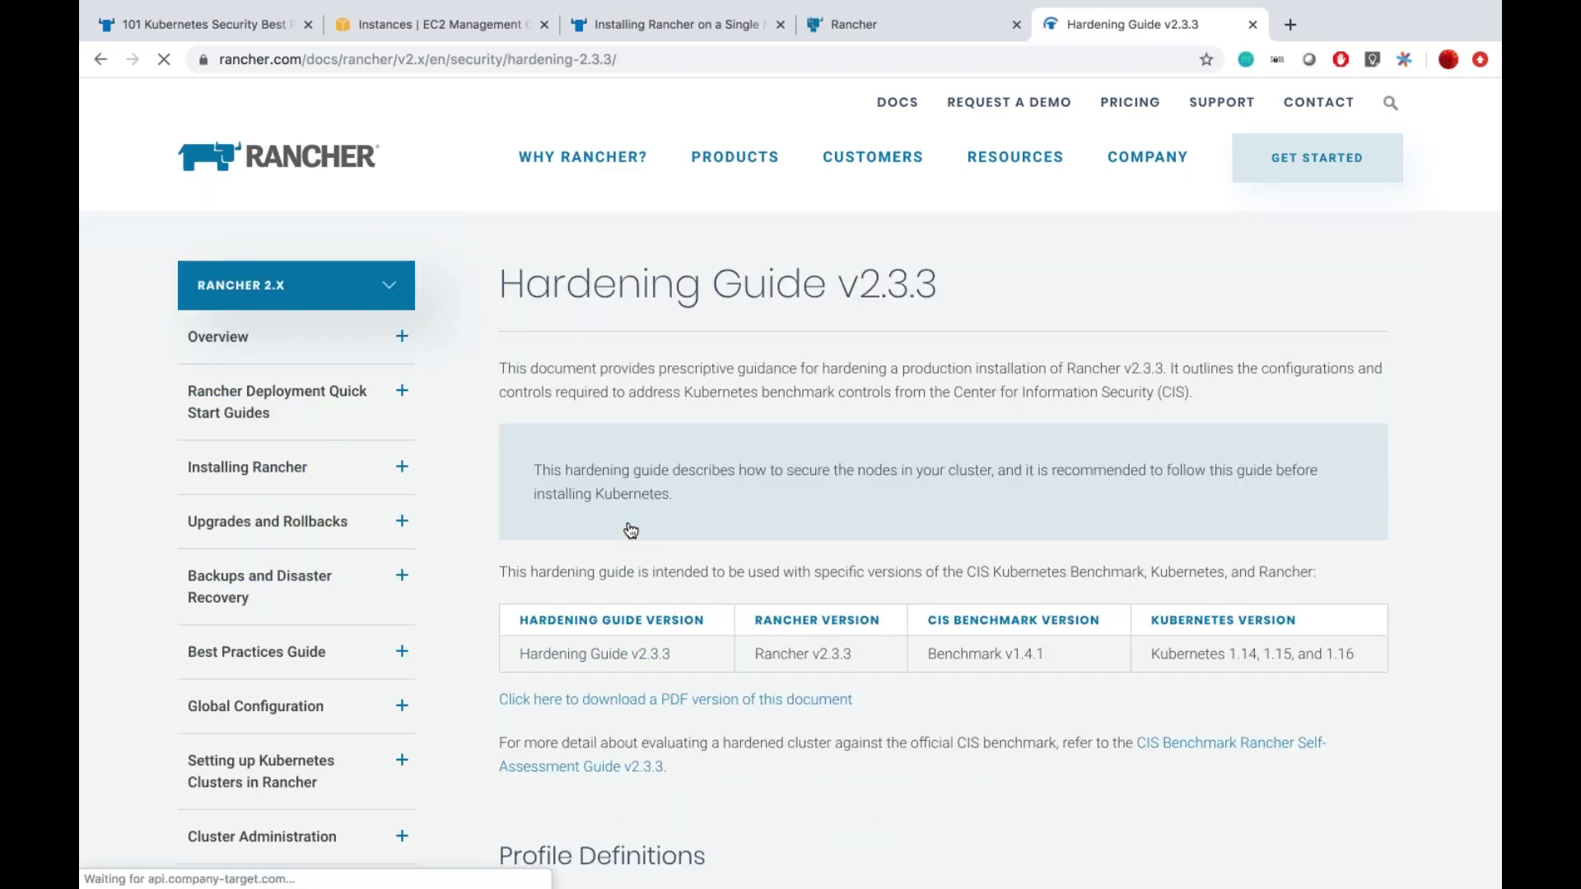
Step: Read the guide's section 1.1.1 on default sysctl settings for all hosts, including its audit commands
scroll(629, 529, down, 4)
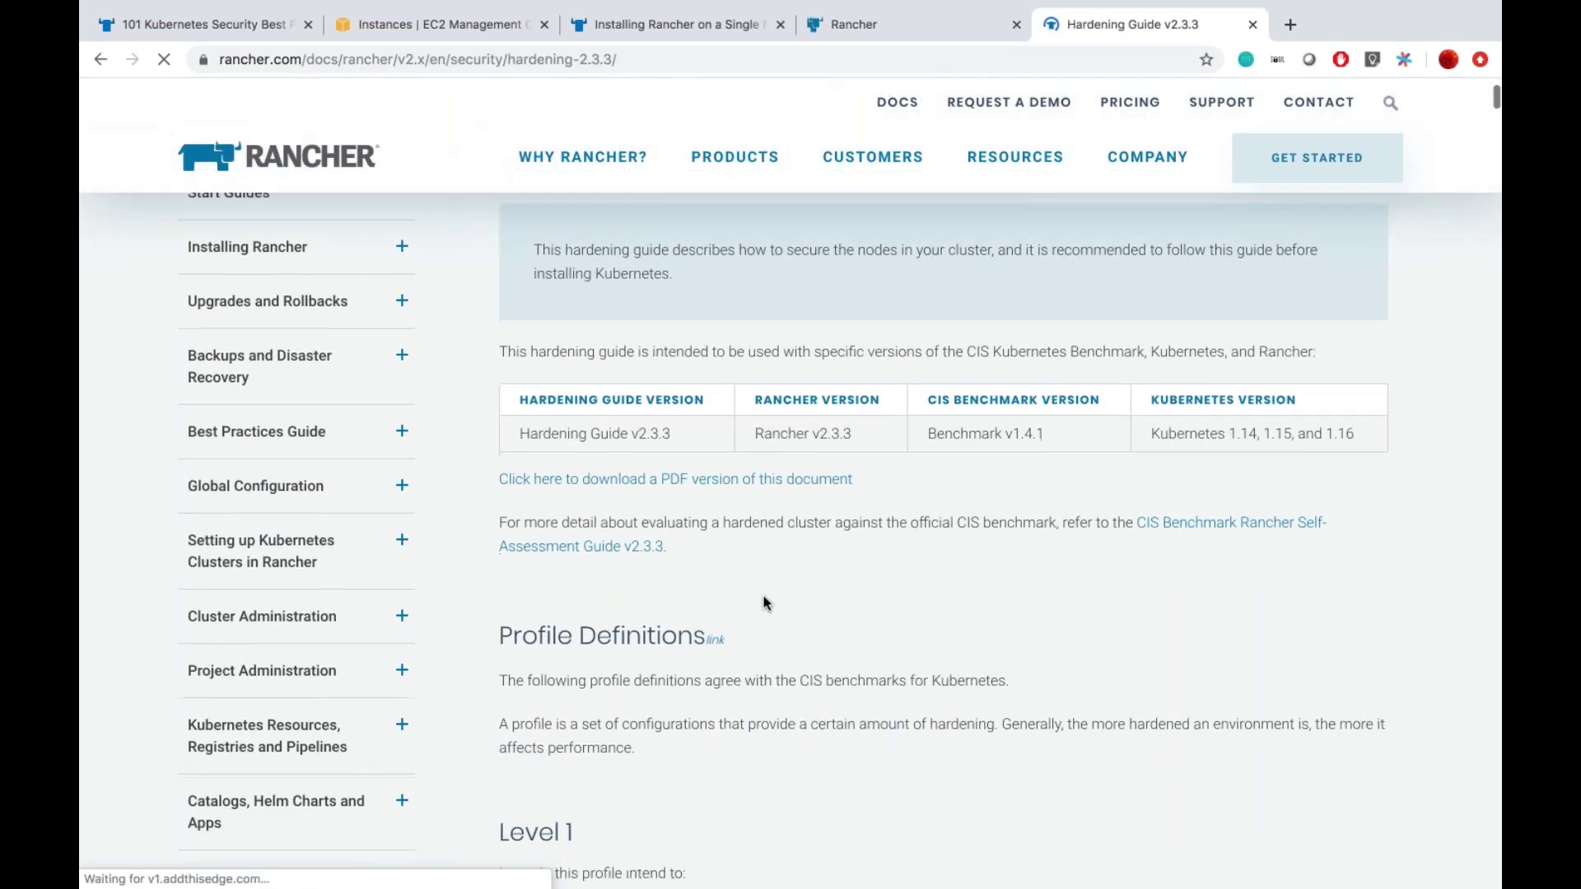
scroll(1095, 521, down, 12)
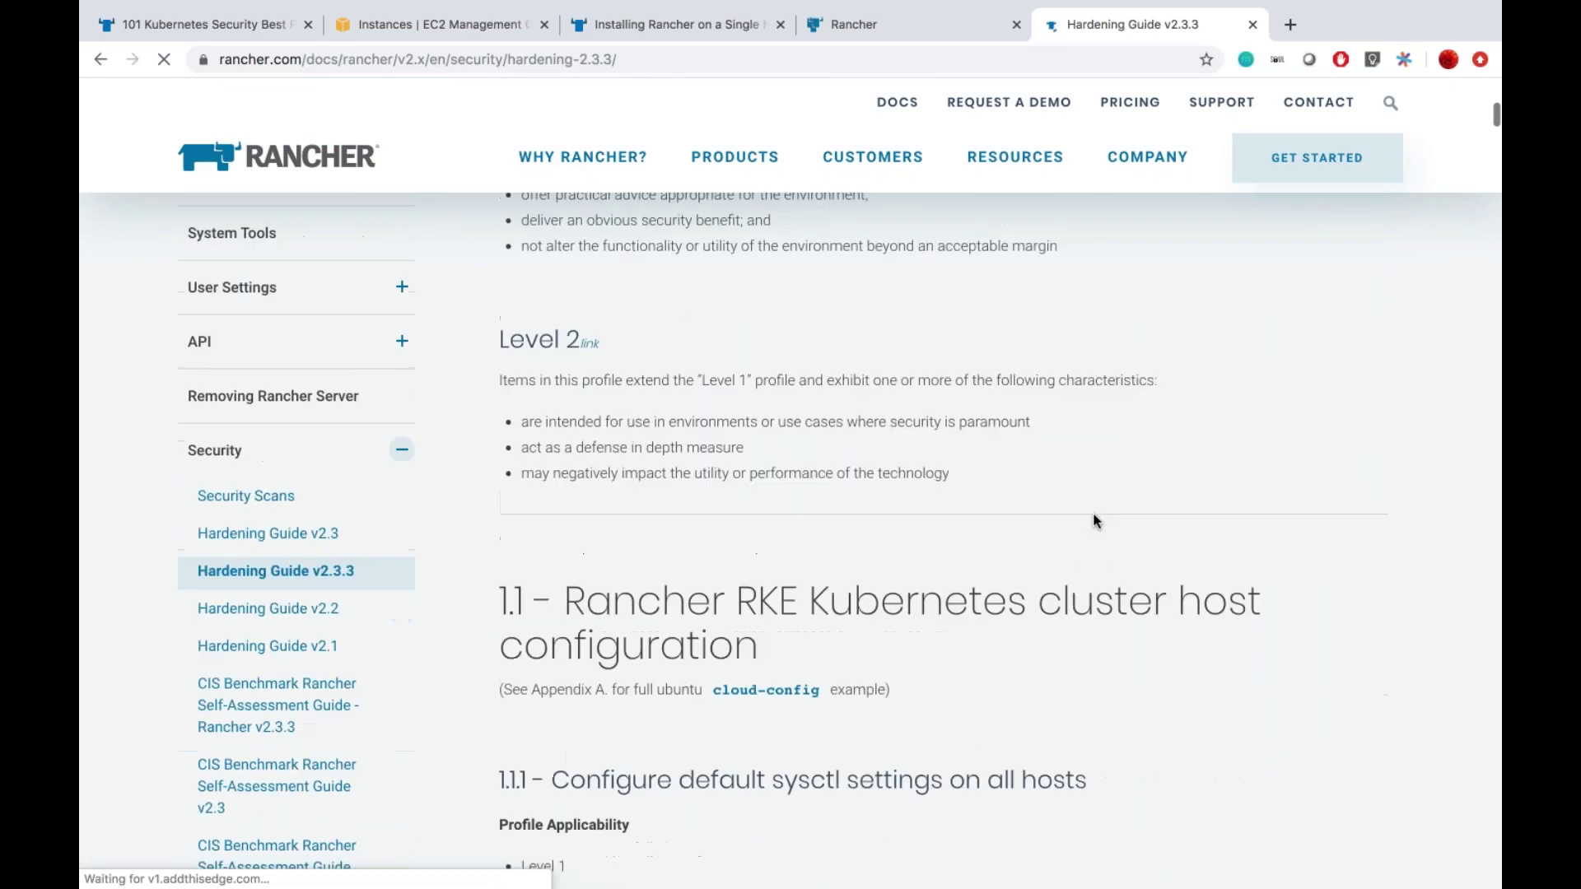
scroll(1096, 521, down, 1)
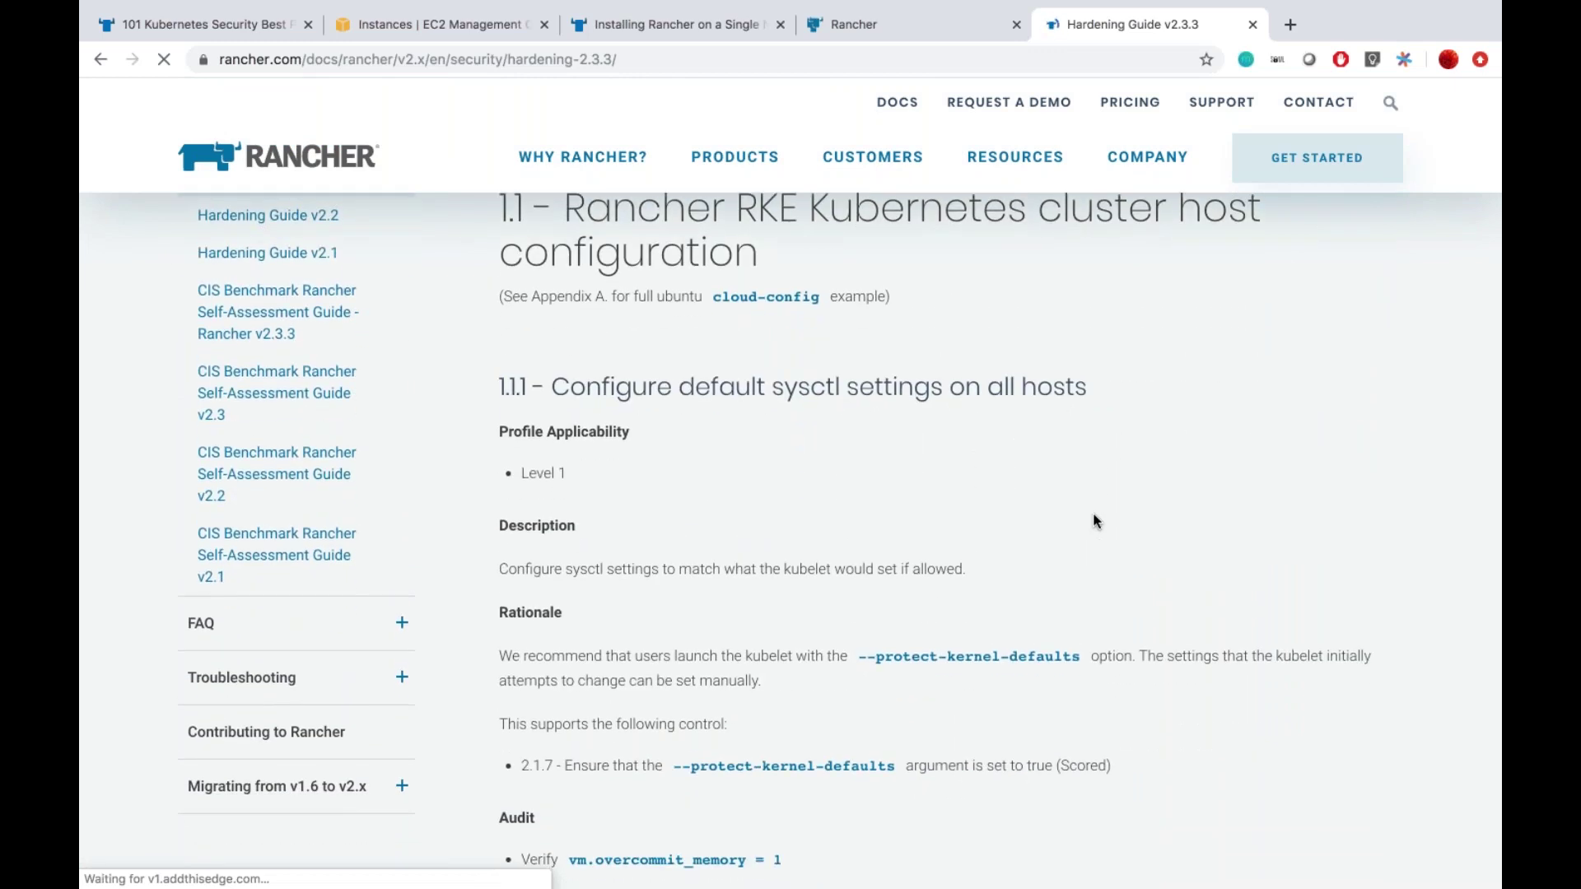
scroll(1095, 520, down, 4)
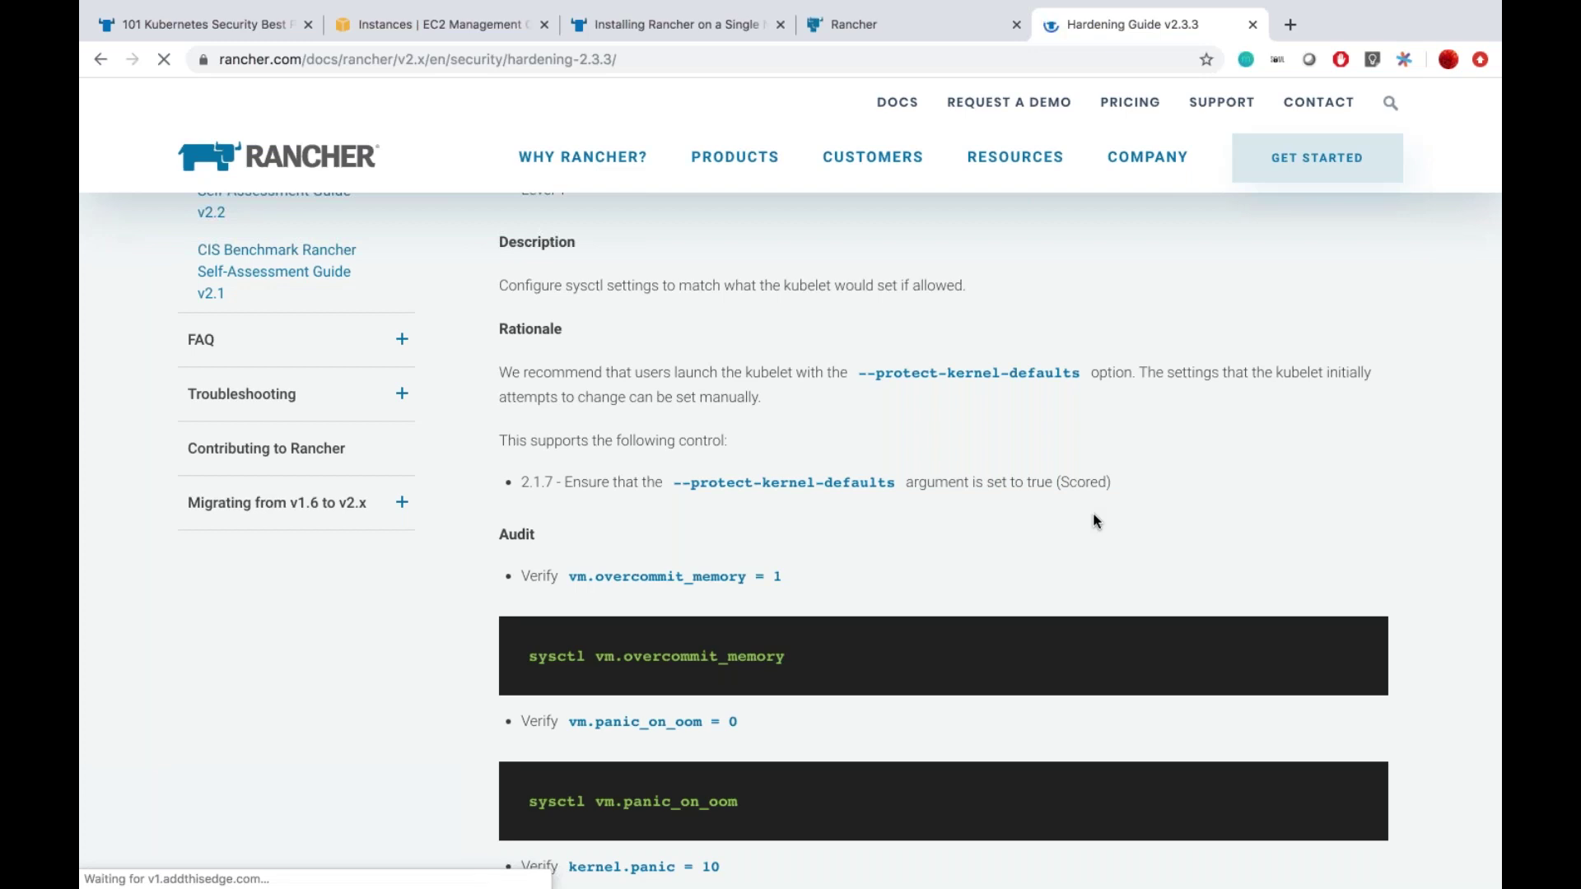
scroll(1096, 521, down, 3)
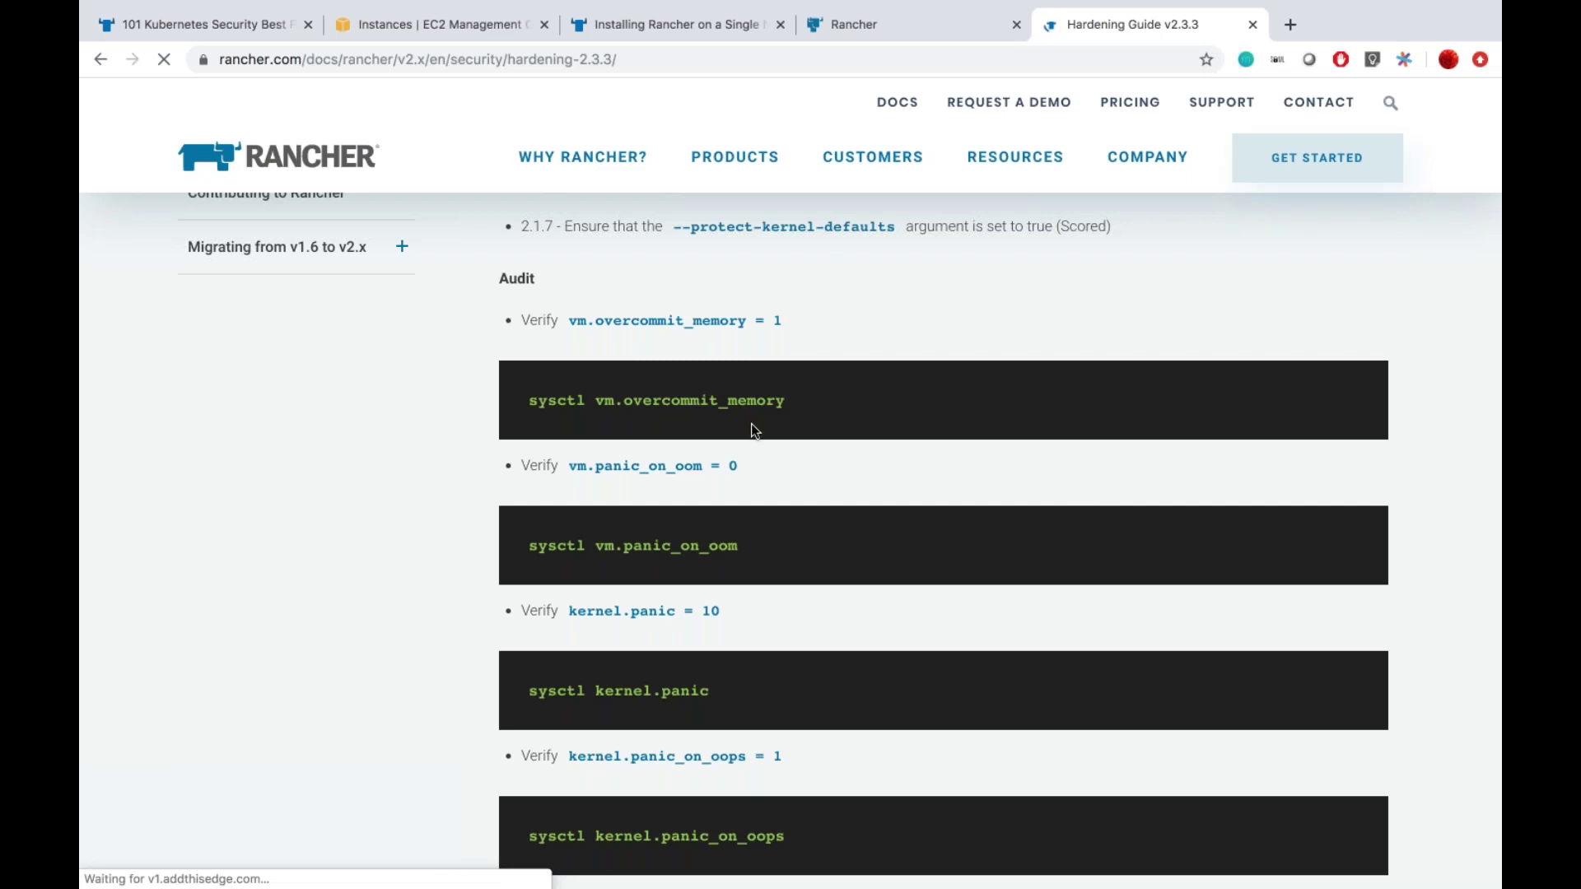
scroll(751, 423, down, 6)
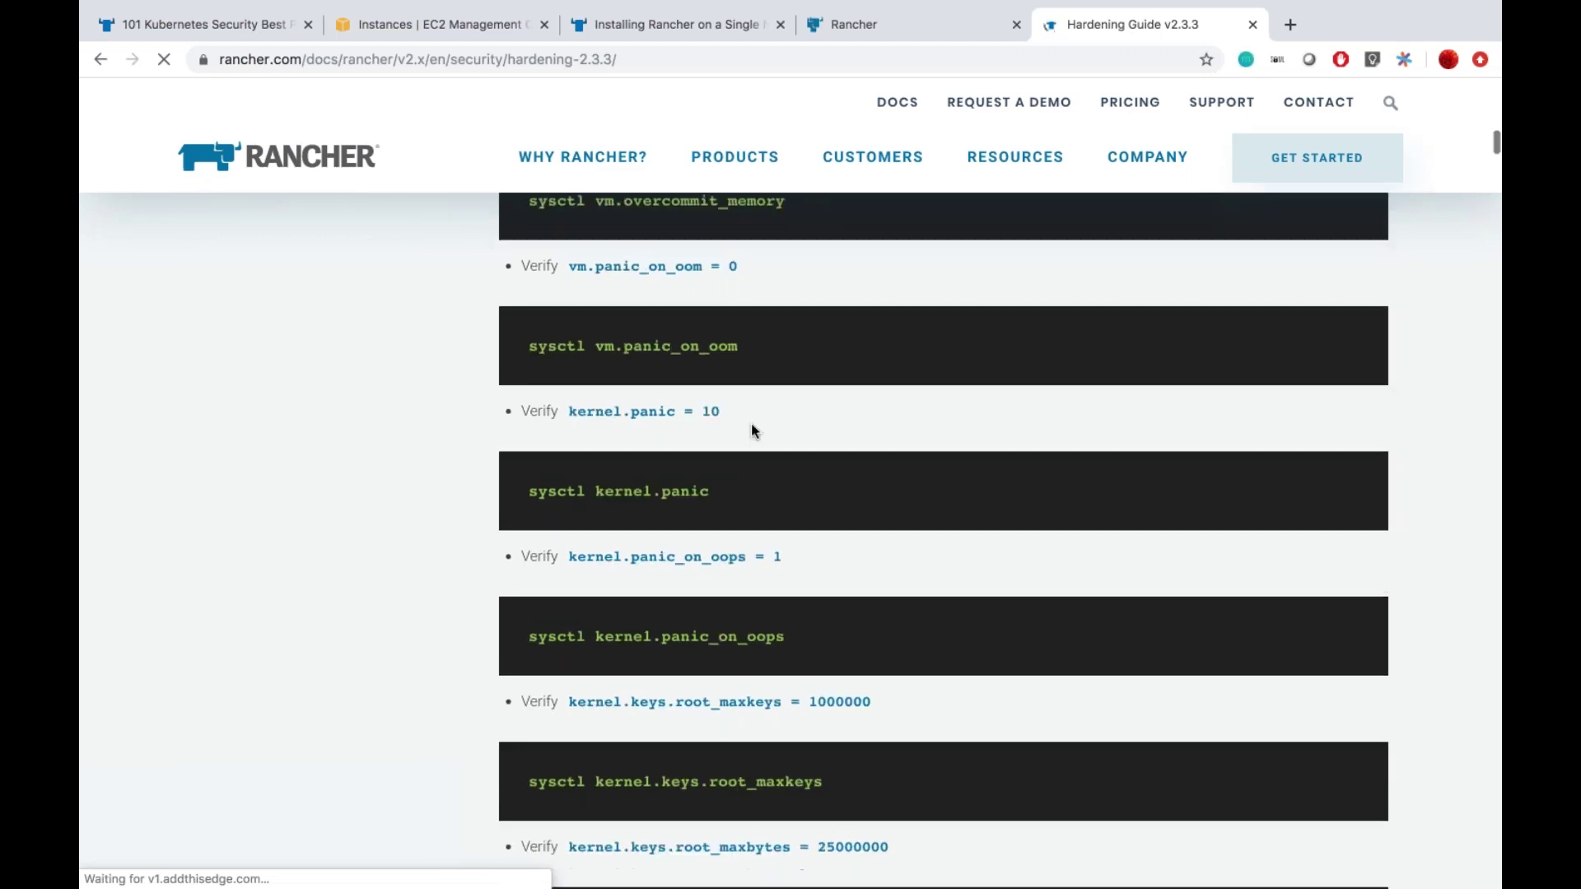